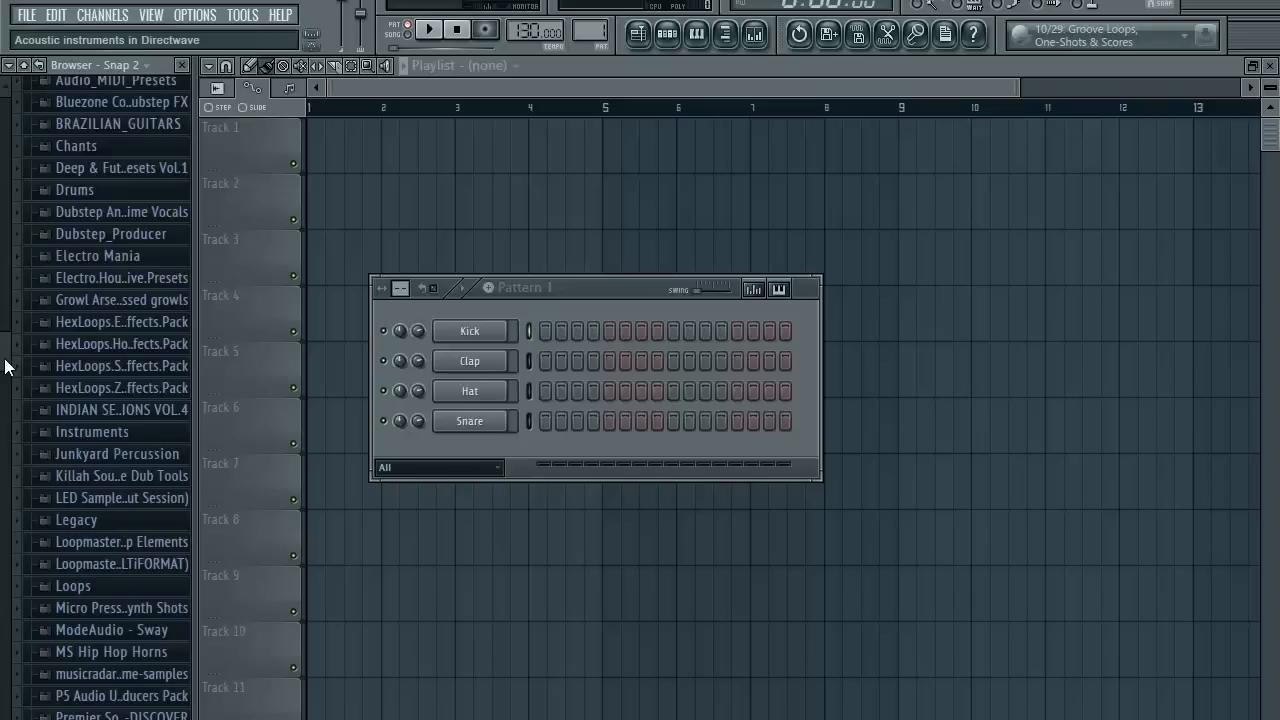
Load TS_Kick_2 from the S2S - Dirty Trapstep kick samples into the Kick channel, with a hit on the first step.
{"action": "scroll", "coordinate": [2, 398], "scroll_direction": "down", "scroll_amount": 3}
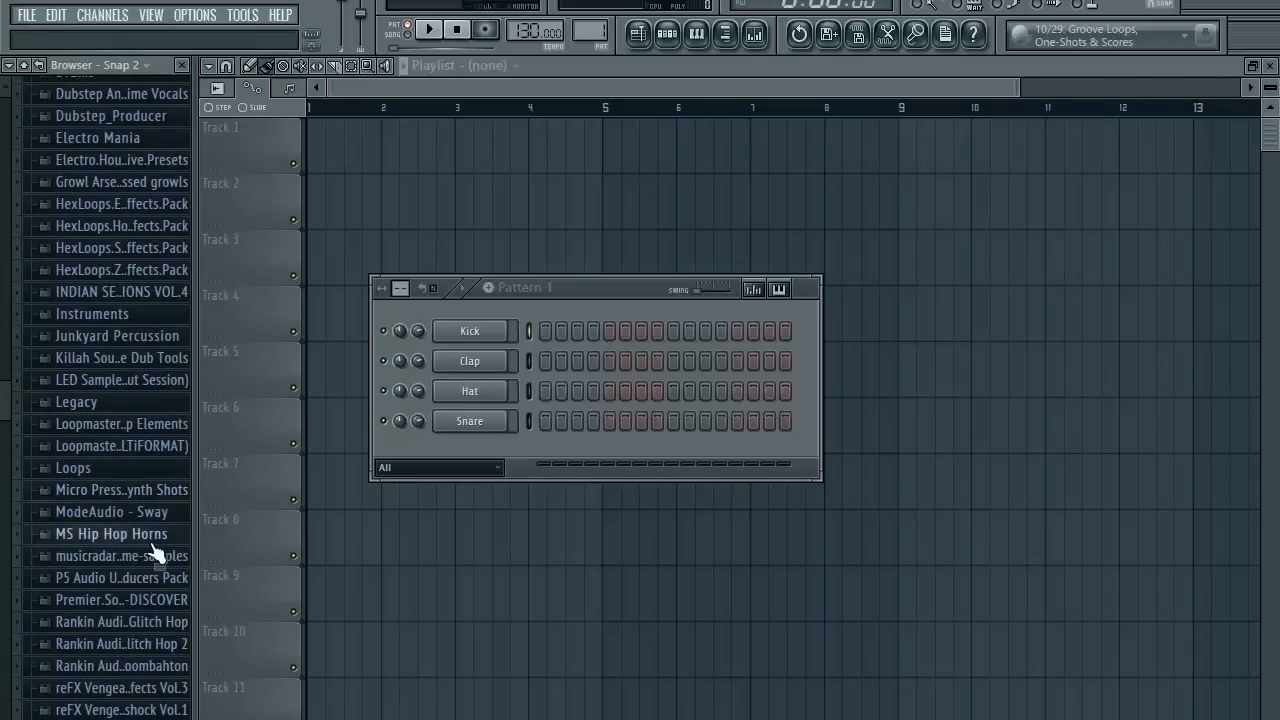
{"action": "scroll", "coordinate": [3, 435], "scroll_direction": "down", "scroll_amount": 3}
{"action": "left_click_drag", "start_coordinate": [1, 429], "coordinate": [1, 430]}
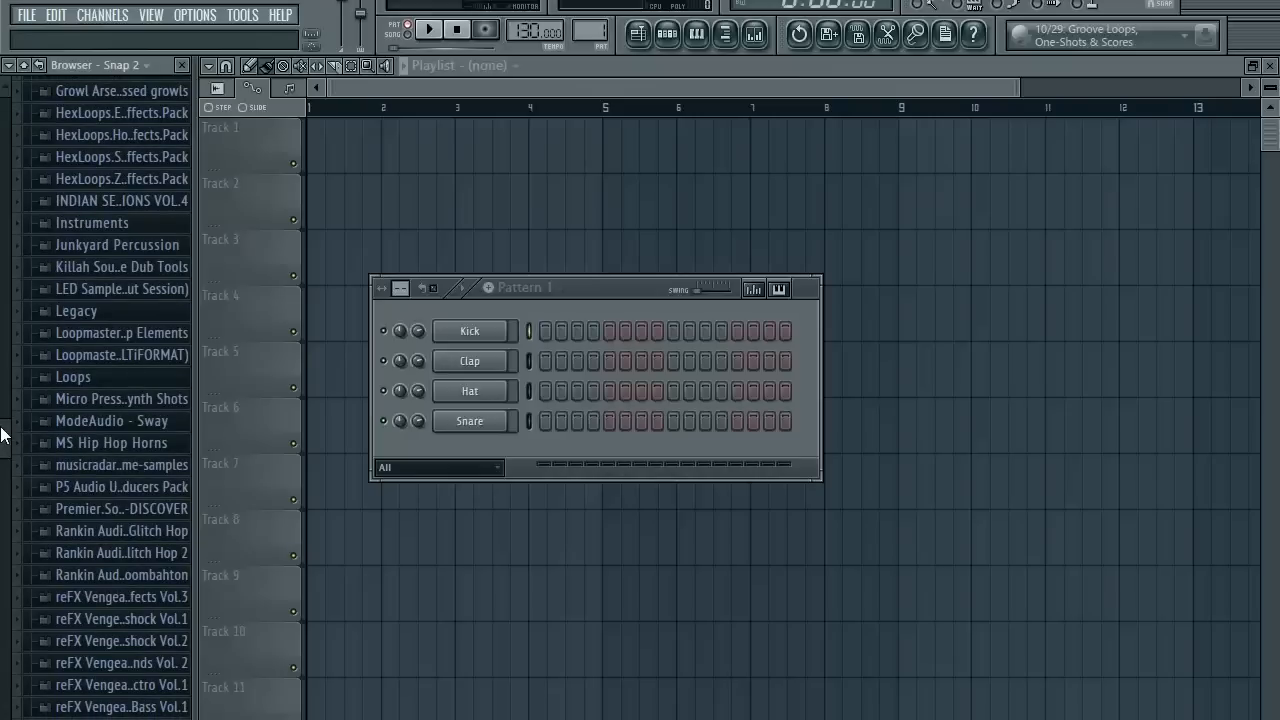
{"action": "left_click_drag", "start_coordinate": [2, 437], "coordinate": [2, 486]}
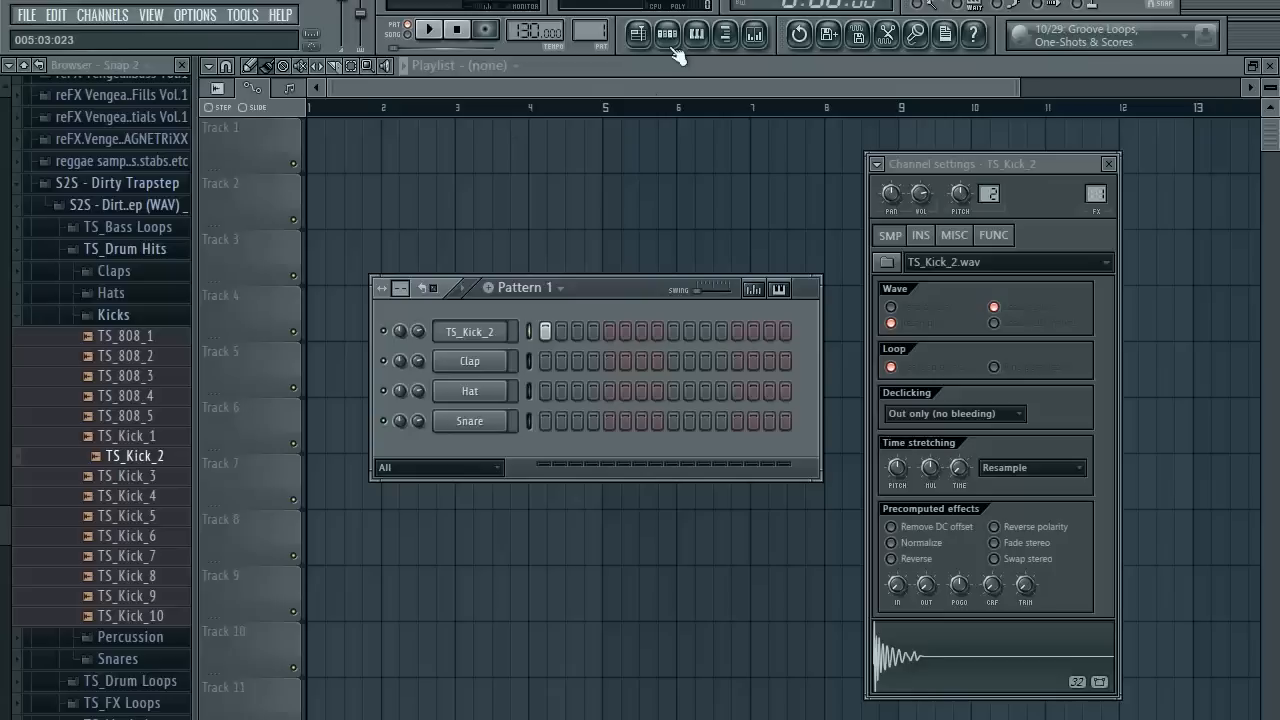
Route the TS_Kick_2 channel to mixer insert 4, then close its settings and arrange the channel rack above the mixer.
{"action": "left_click", "coordinate": [755, 34]}
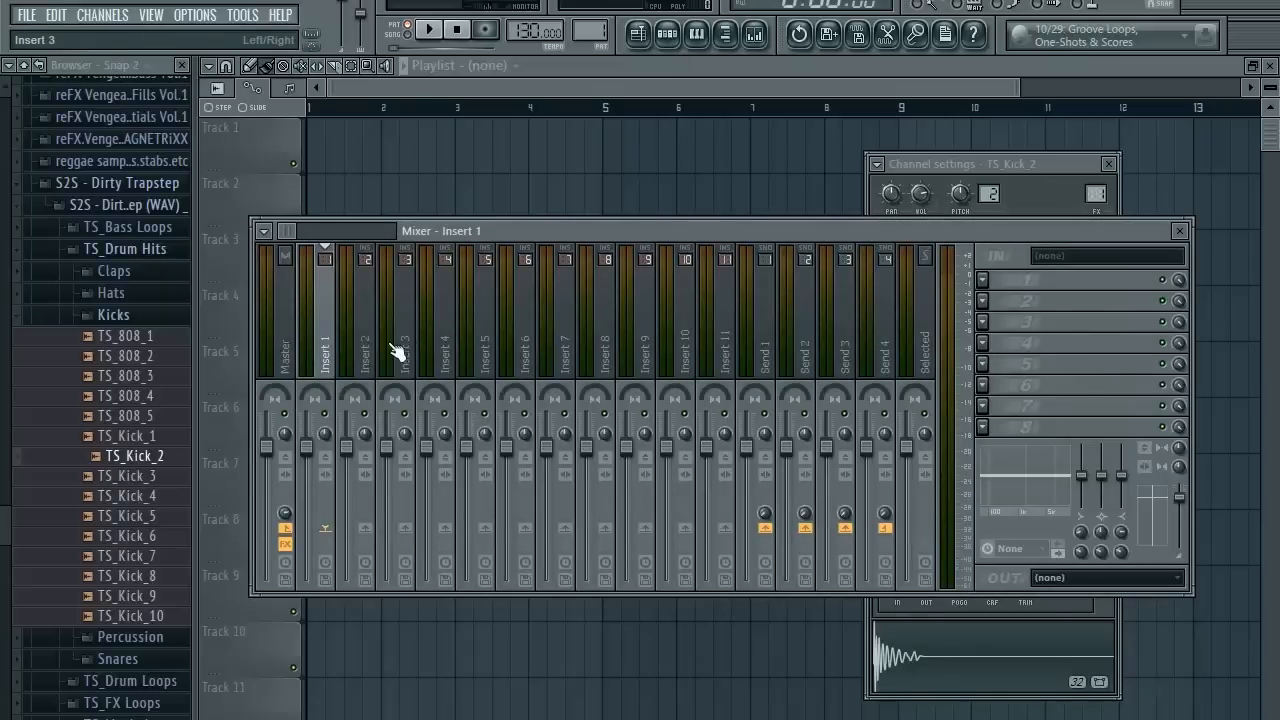
{"action": "right_click", "coordinate": [440, 345]}
{"action": "mouse_move", "coordinate": [640, 316]}
{"action": "left_click", "coordinate": [690, 316]}
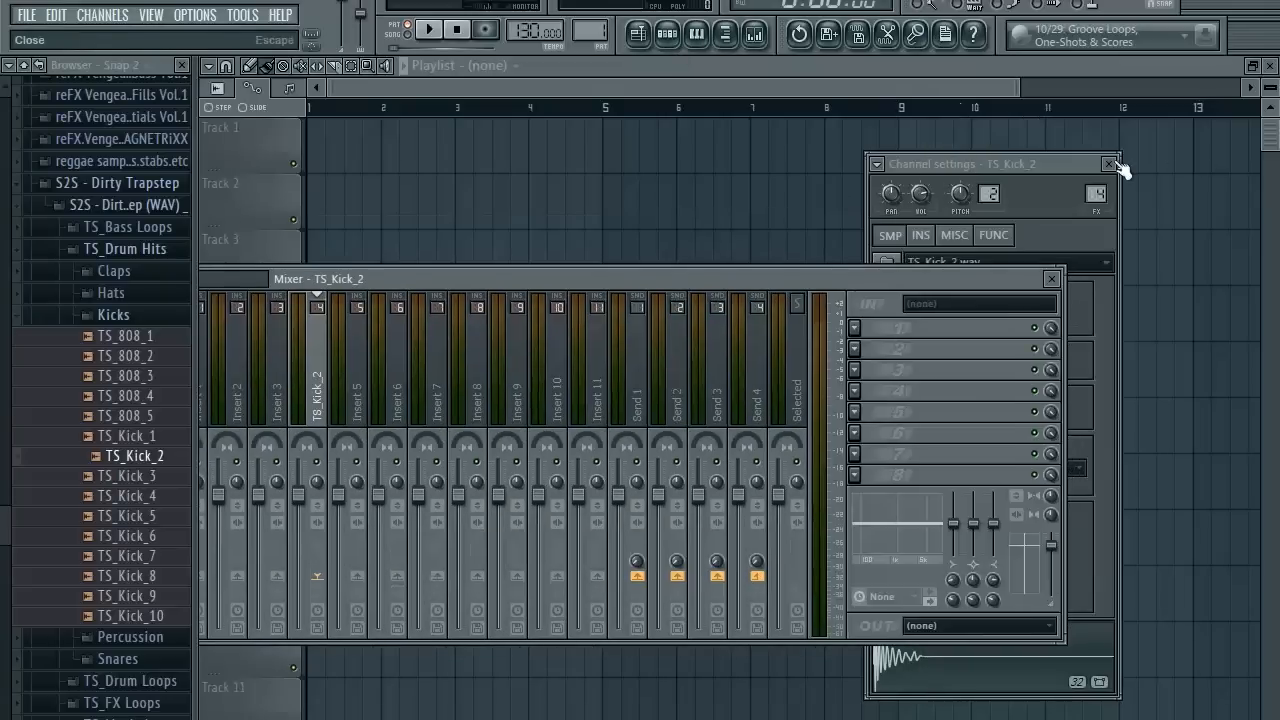
{"action": "left_click", "coordinate": [1110, 164]}
{"action": "left_click", "coordinate": [667, 34]}
{"action": "left_click_drag", "start_coordinate": [545, 306], "coordinate": [536, 233]}
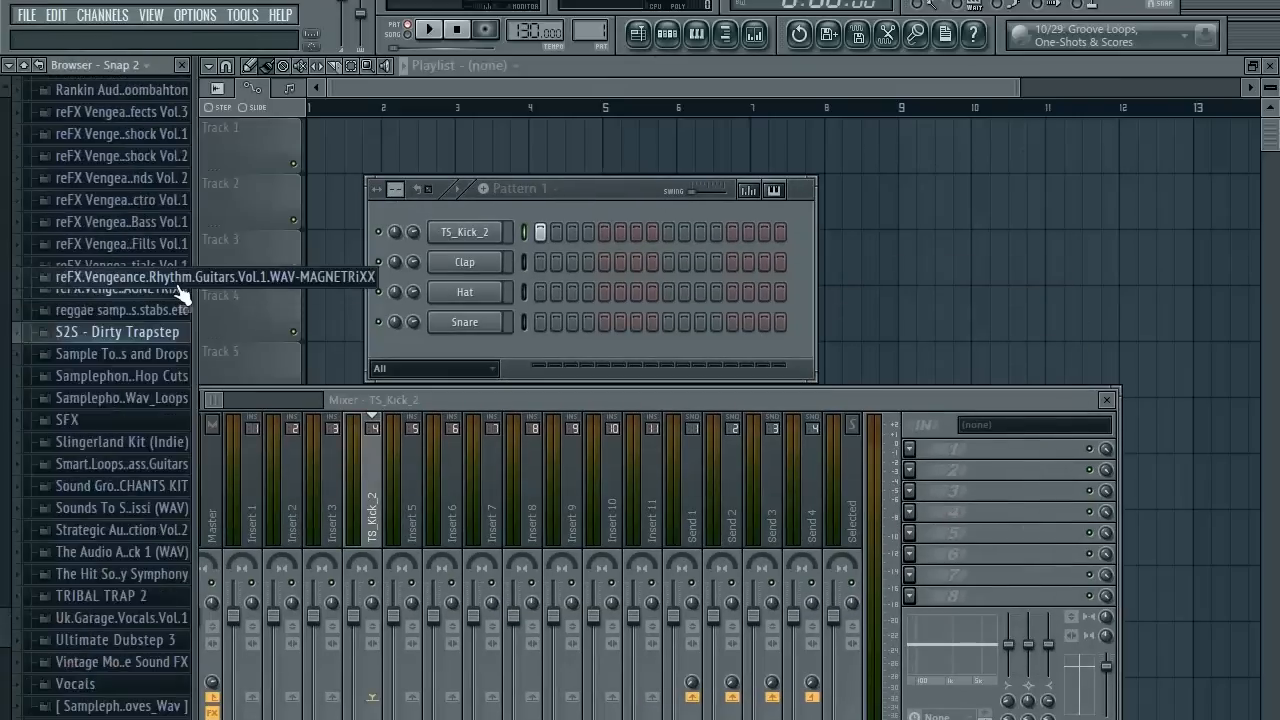
Load VES2 Percussive 109 from the reFX Vengeance Electroshock Vol.2 percussion folder into the Hat channel.
{"action": "scroll", "coordinate": [190, 305], "scroll_direction": "up", "scroll_amount": 4}
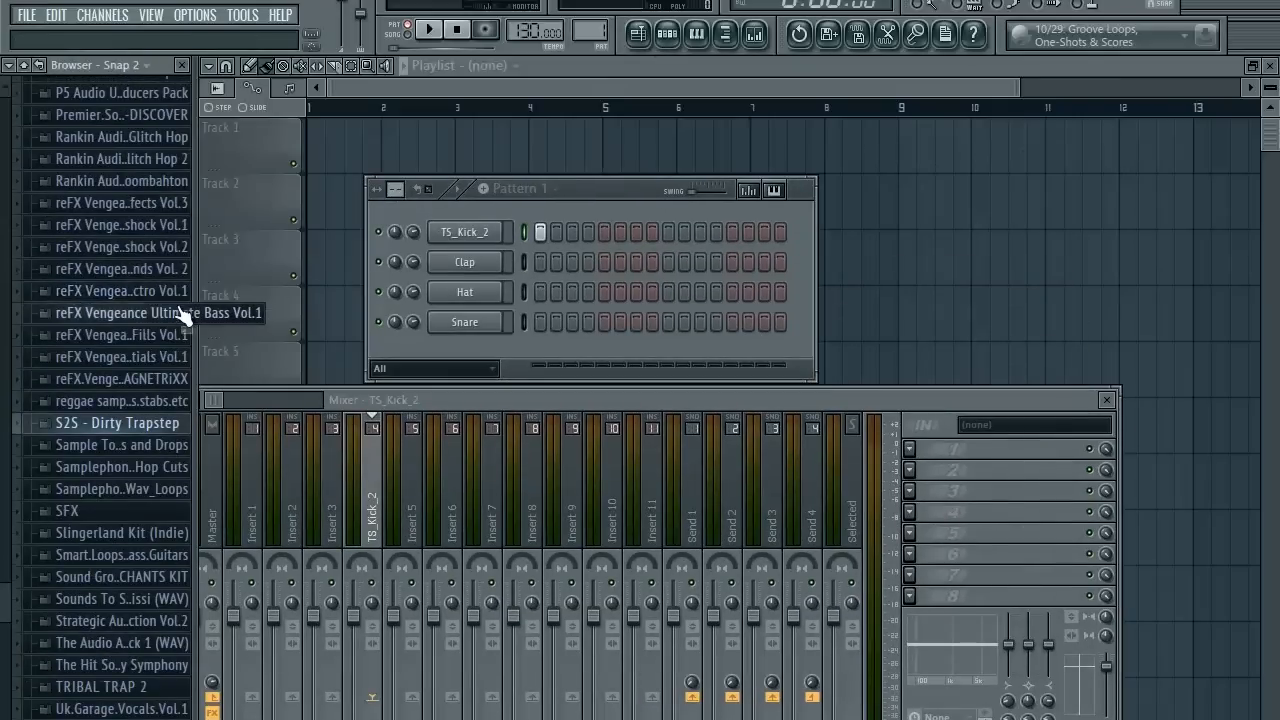
{"action": "left_click", "coordinate": [172, 250]}
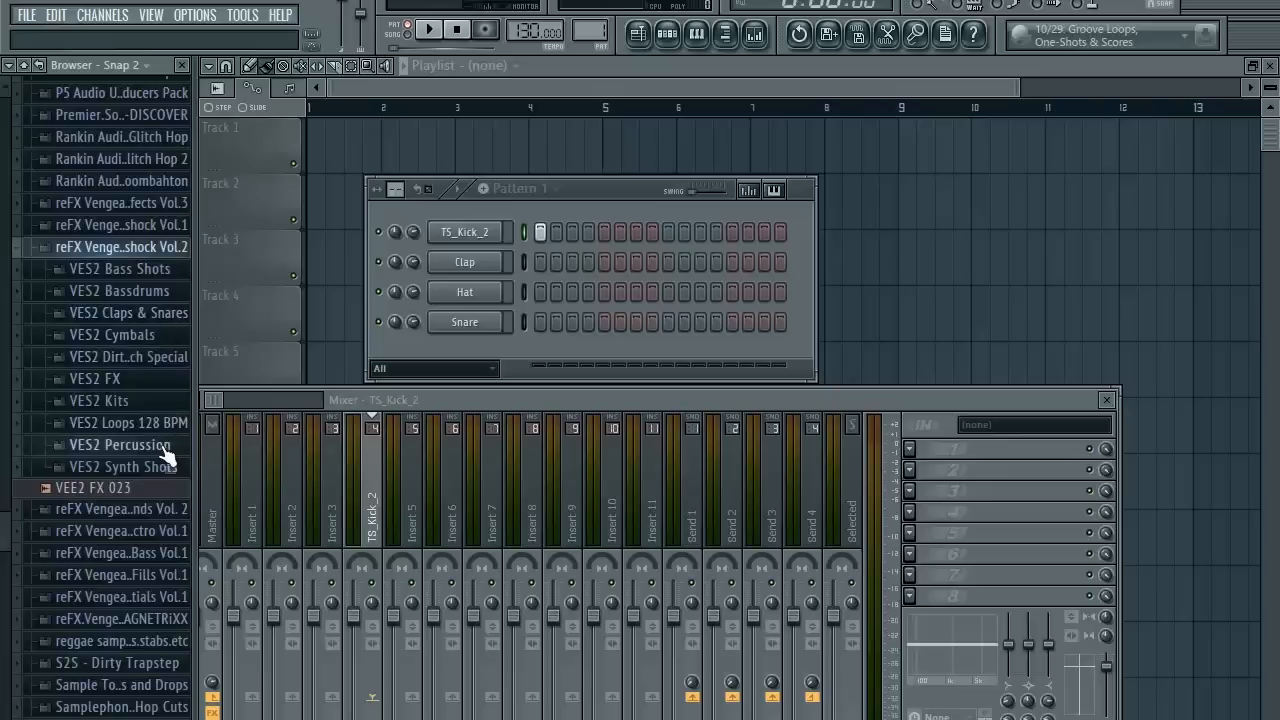
{"action": "left_click", "coordinate": [164, 429]}
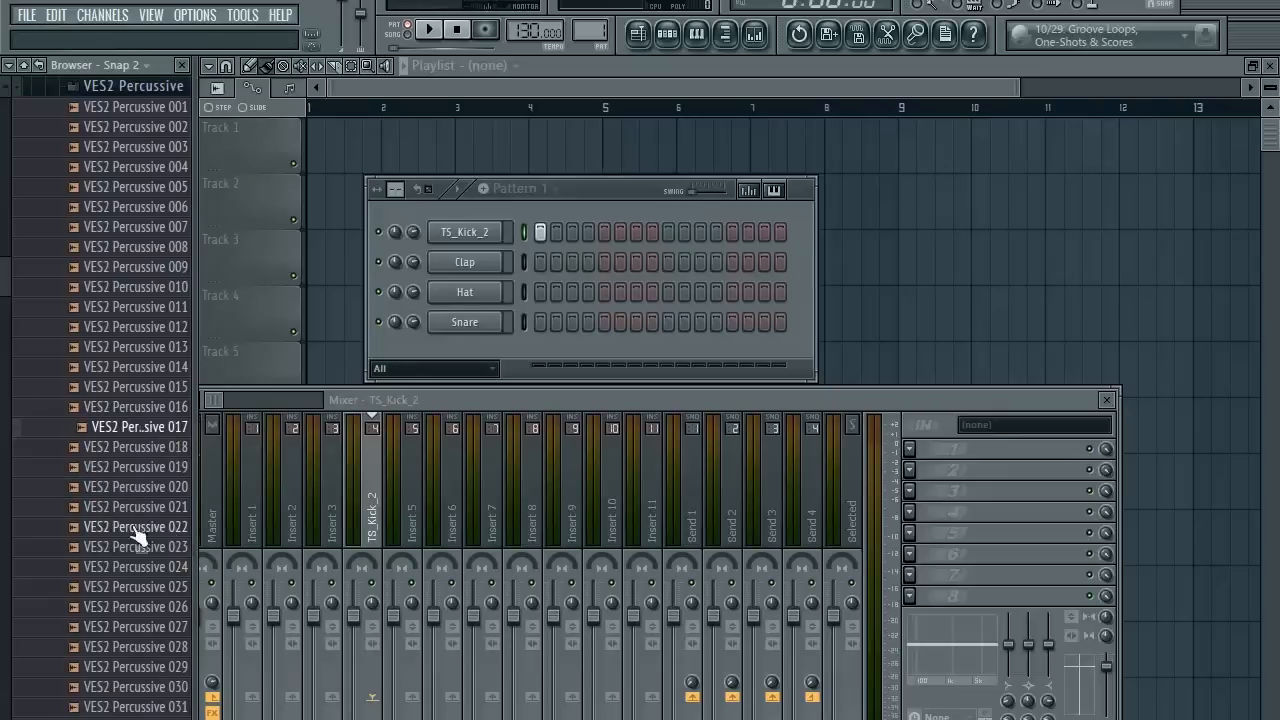
{"action": "scroll", "coordinate": [184, 426], "scroll_direction": "up", "scroll_amount": 4}
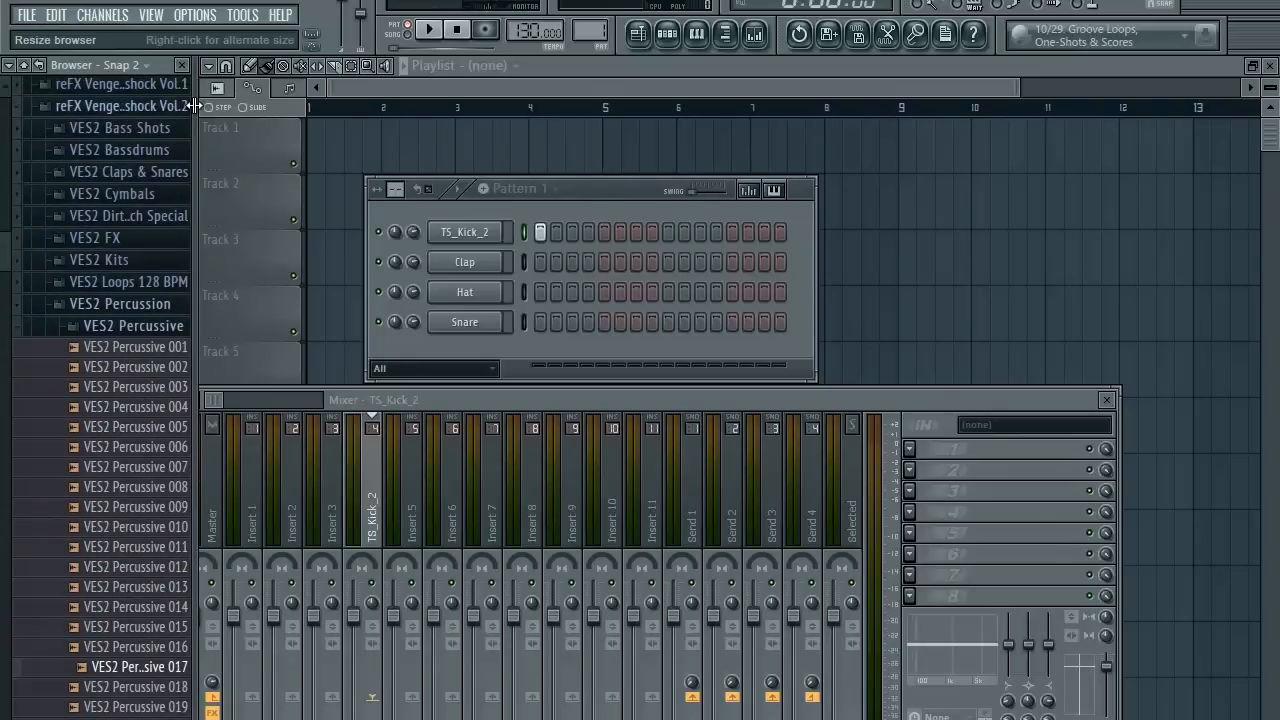
{"action": "scroll", "coordinate": [155, 625], "scroll_direction": "down", "scroll_amount": 3}
{"action": "scroll", "coordinate": [155, 625], "scroll_direction": "down", "scroll_amount": 20}
{"action": "left_click_drag", "start_coordinate": [139, 647], "coordinate": [481, 288]}
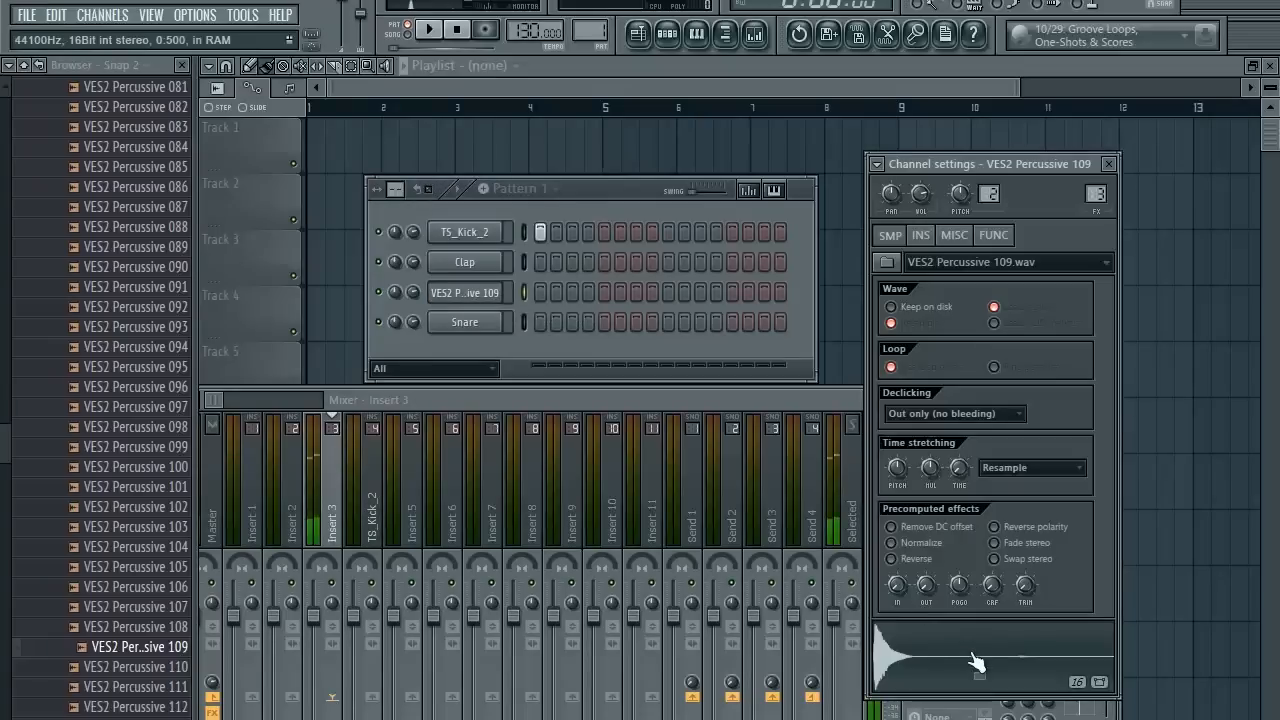
Move the second VES2 Percussive 109 hit to step 13, and load VES2 Claps & Snares 109 into the Clap channel on steps 5 and 13.
{"action": "left_click_drag", "start_coordinate": [6, 434], "coordinate": [11, 200]}
{"action": "left_click", "coordinate": [128, 456]}
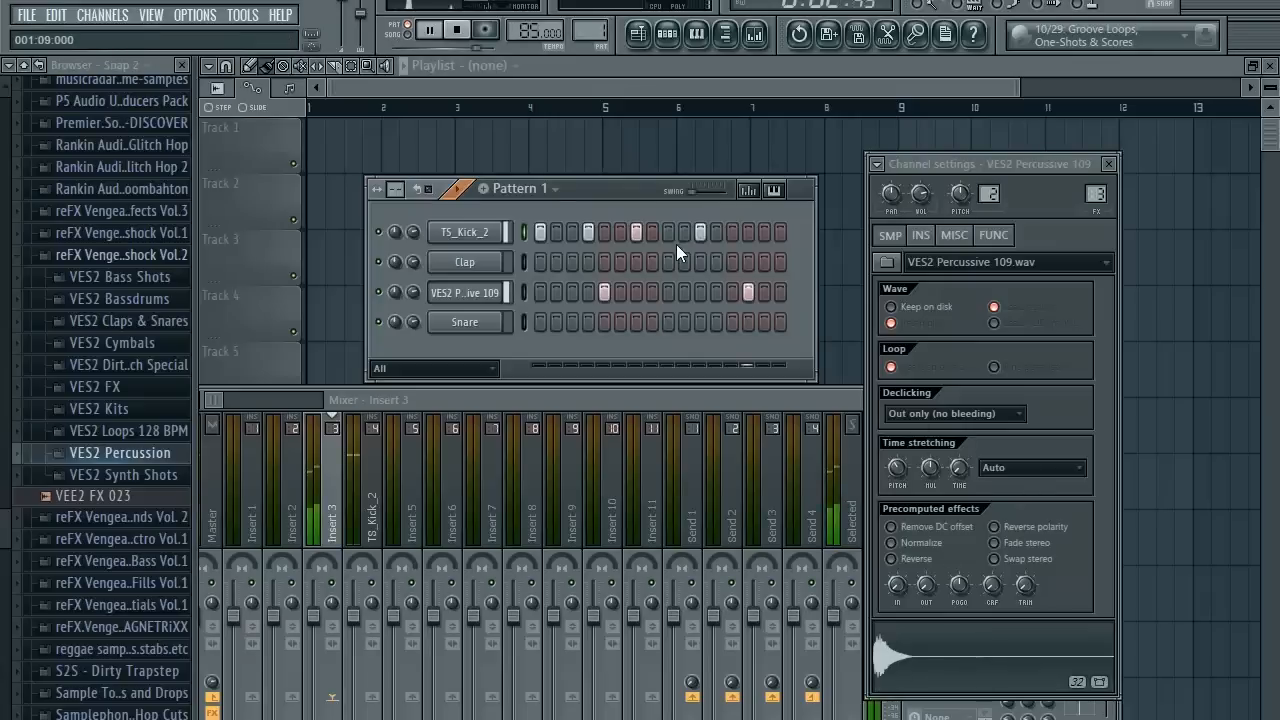
{"action": "key", "text": "space"}
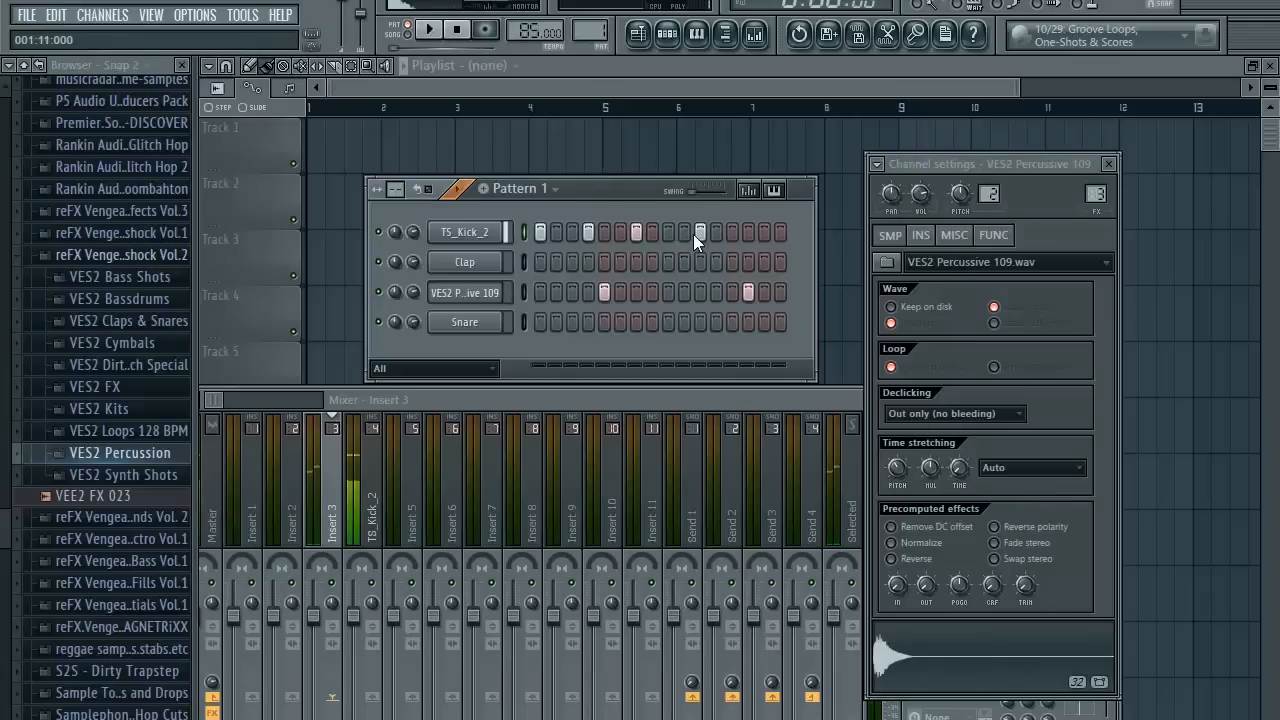
{"action": "key", "text": "space"}
{"action": "right_click", "coordinate": [747, 291]}
{"action": "left_click", "coordinate": [732, 290]}
{"action": "left_click", "coordinate": [704, 236]}
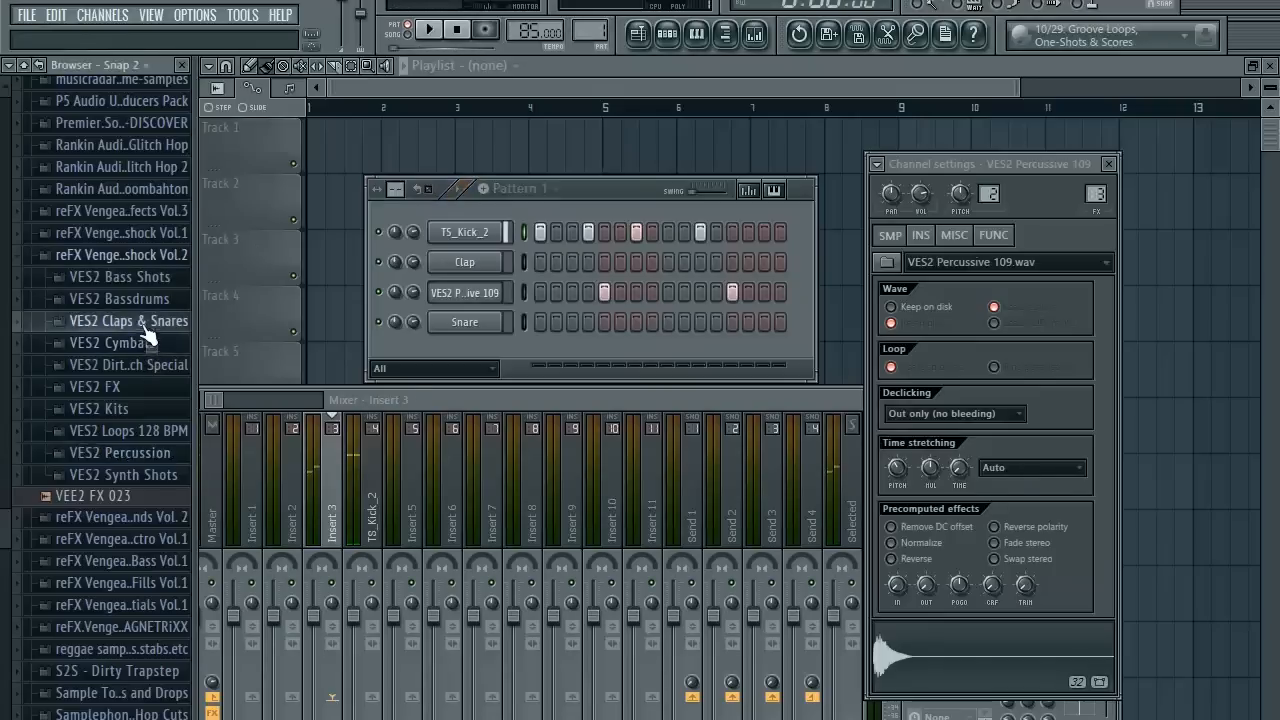
{"action": "left_click", "coordinate": [143, 322]}
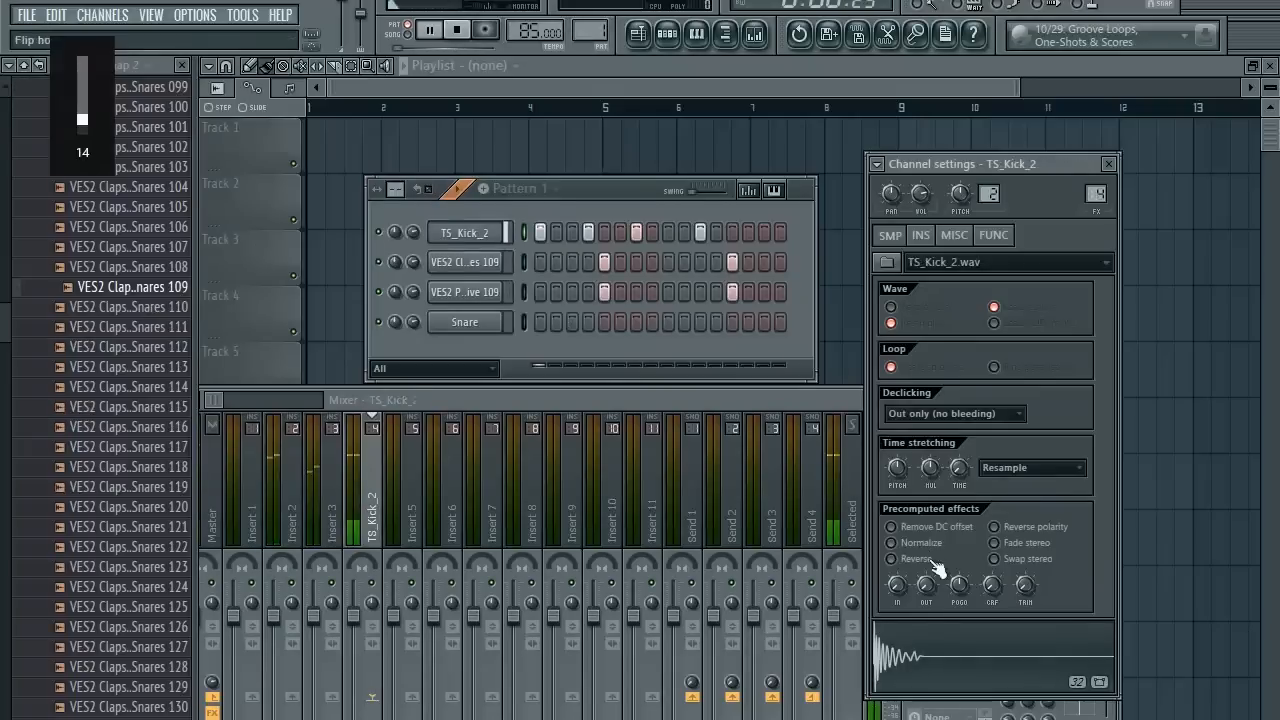
Try trimming TS_Kick_2 to its first 0.263 seconds in Edison, and load TS_Kick_9 into the kick channel instead.
{"action": "right_click", "coordinate": [930, 640]}
{"action": "left_click", "coordinate": [954, 636]}
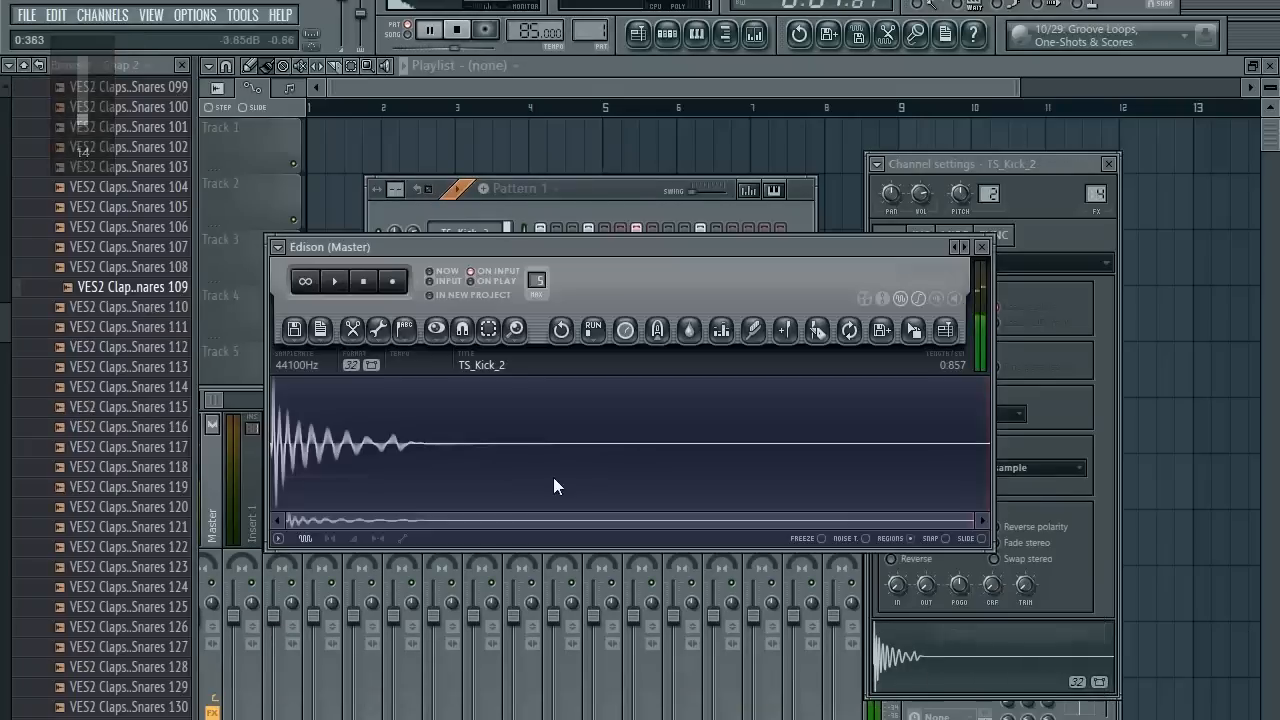
{"action": "left_click_drag", "start_coordinate": [491, 452], "coordinate": [280, 452]}
{"action": "left_click_drag", "start_coordinate": [914, 332], "coordinate": [912, 648]}
{"action": "left_click_drag", "start_coordinate": [919, 582], "coordinate": [918, 556]}
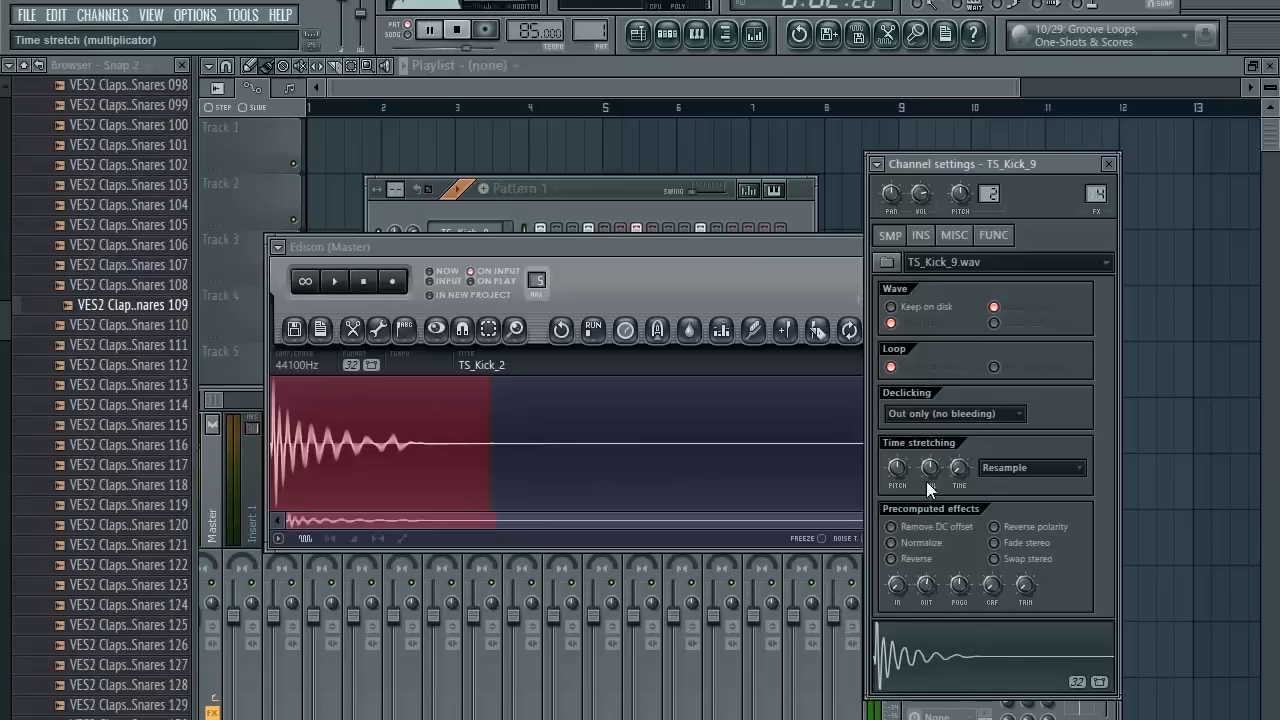
{"action": "left_click", "coordinate": [1108, 163]}
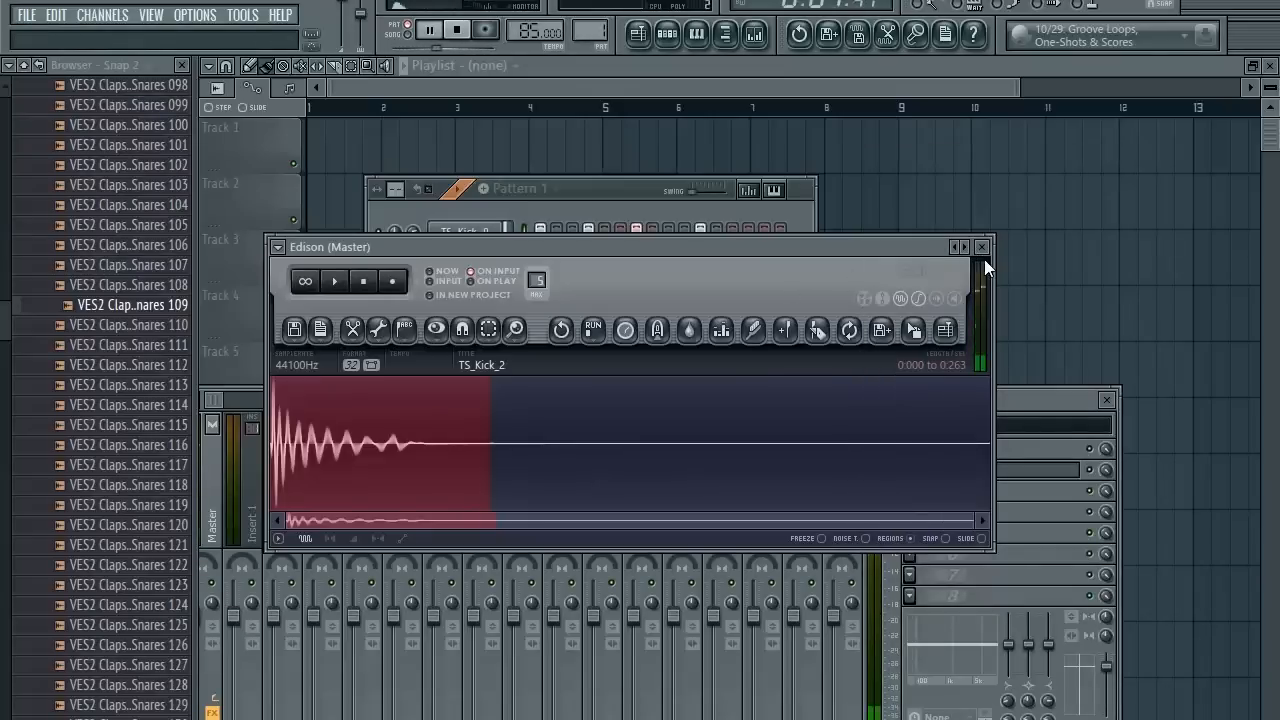
{"action": "left_click", "coordinate": [982, 247]}
{"action": "mouse_move", "coordinate": [649, 194]}
{"action": "left_mouse_down"}
{"action": "mouse_move", "coordinate": [659, 160]}
{"action": "mouse_move", "coordinate": [652, 204]}
{"action": "left_mouse_up"}
Stop playback, open the VES2 Percussive 109 channel settings and preview its sample.
{"action": "key", "text": "space"}
{"action": "left_click", "coordinate": [505, 321]}
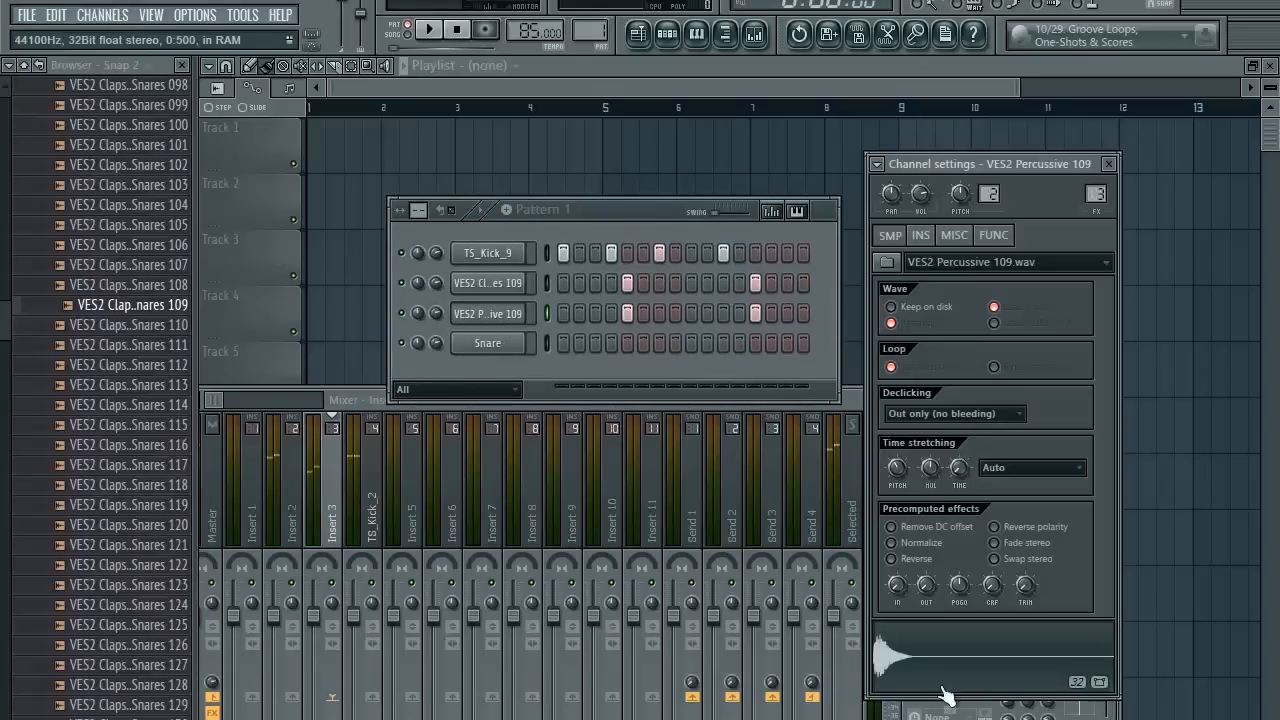
{"action": "left_click", "coordinate": [928, 643]}
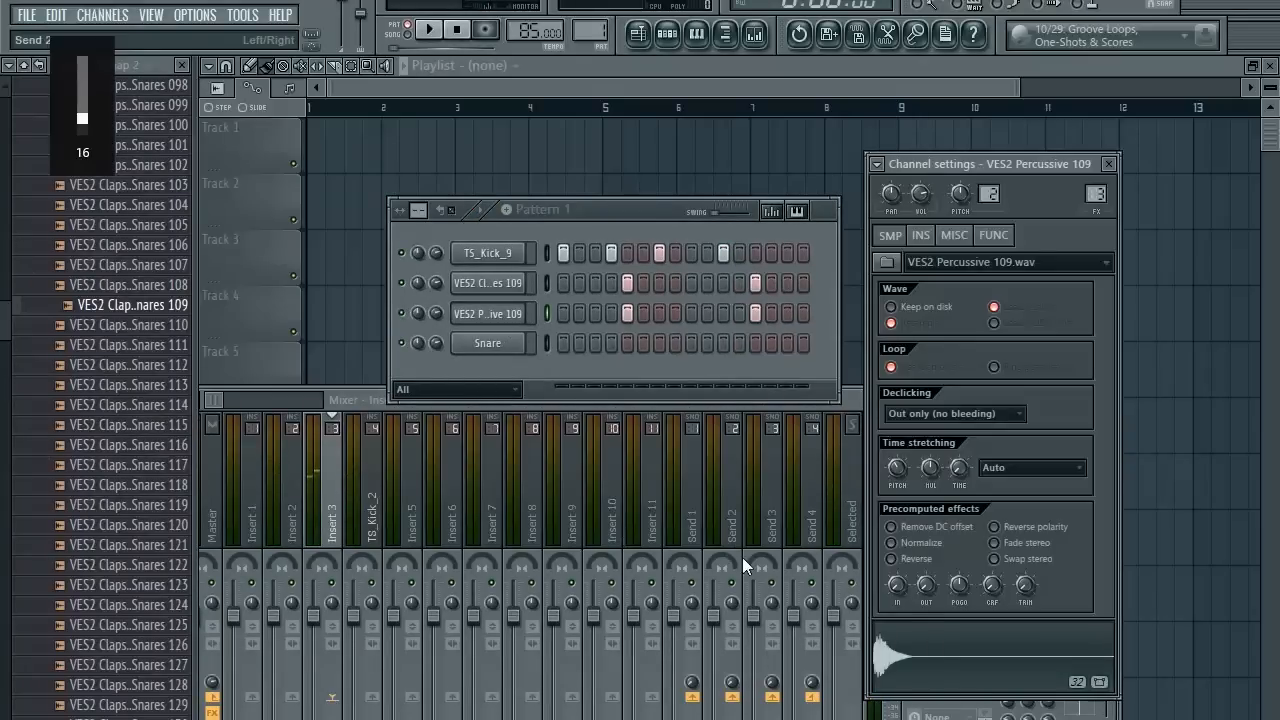
{"action": "right_click", "coordinate": [902, 648]}
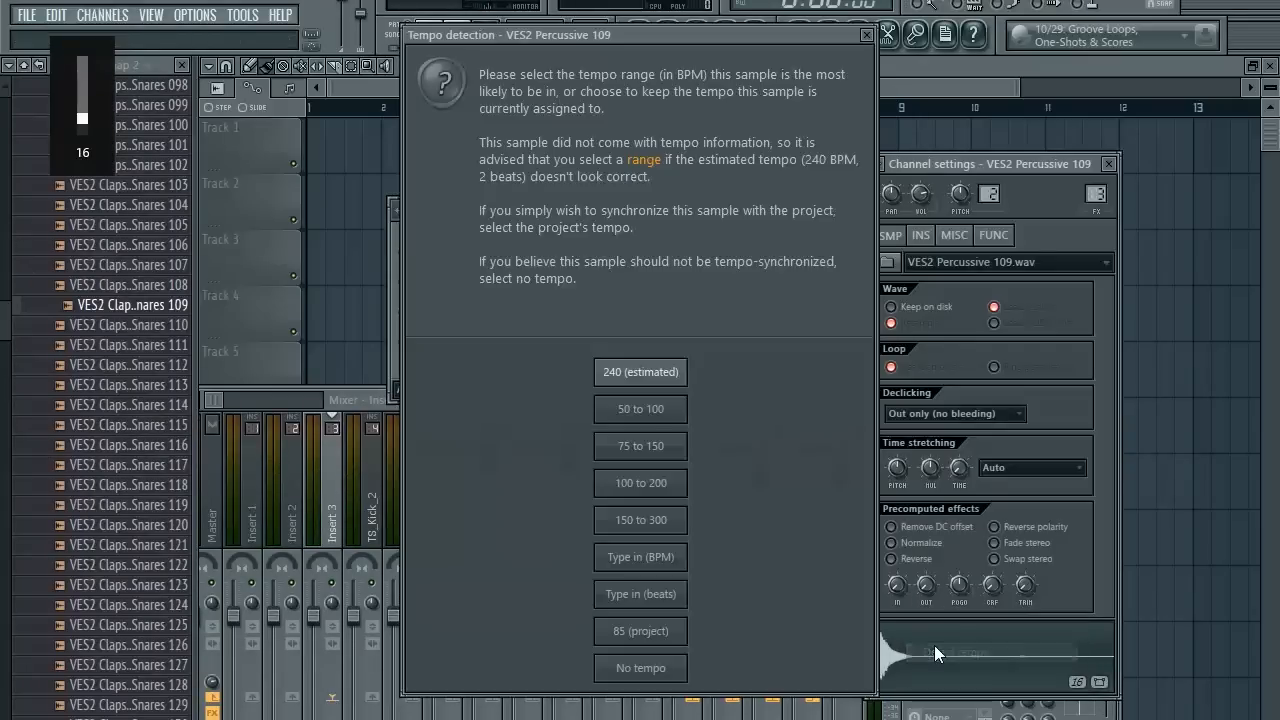
{"action": "left_click", "coordinate": [934, 650]}
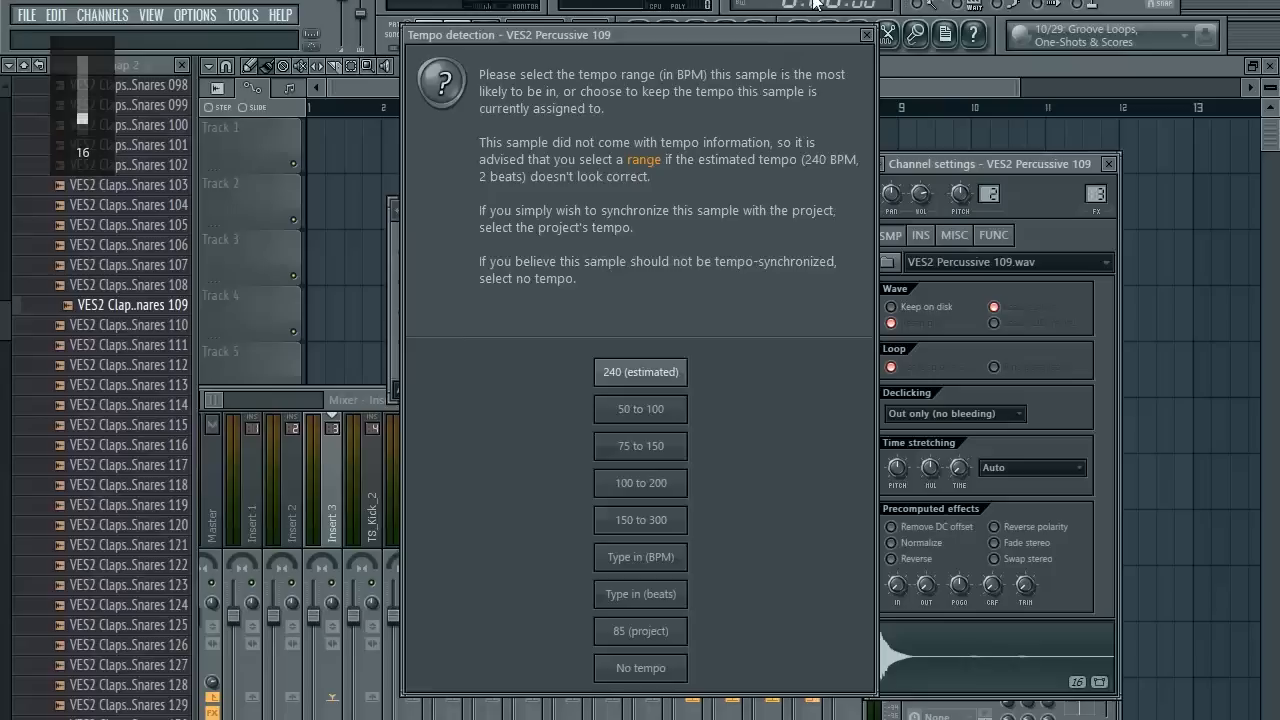
{"action": "left_click", "coordinate": [866, 36]}
Trim VES2 Percussive 109 to about its first 0.09 seconds in Edison and load the trimmed sound back into its channel.
{"action": "right_click", "coordinate": [928, 585]}
{"action": "left_click", "coordinate": [945, 625]}
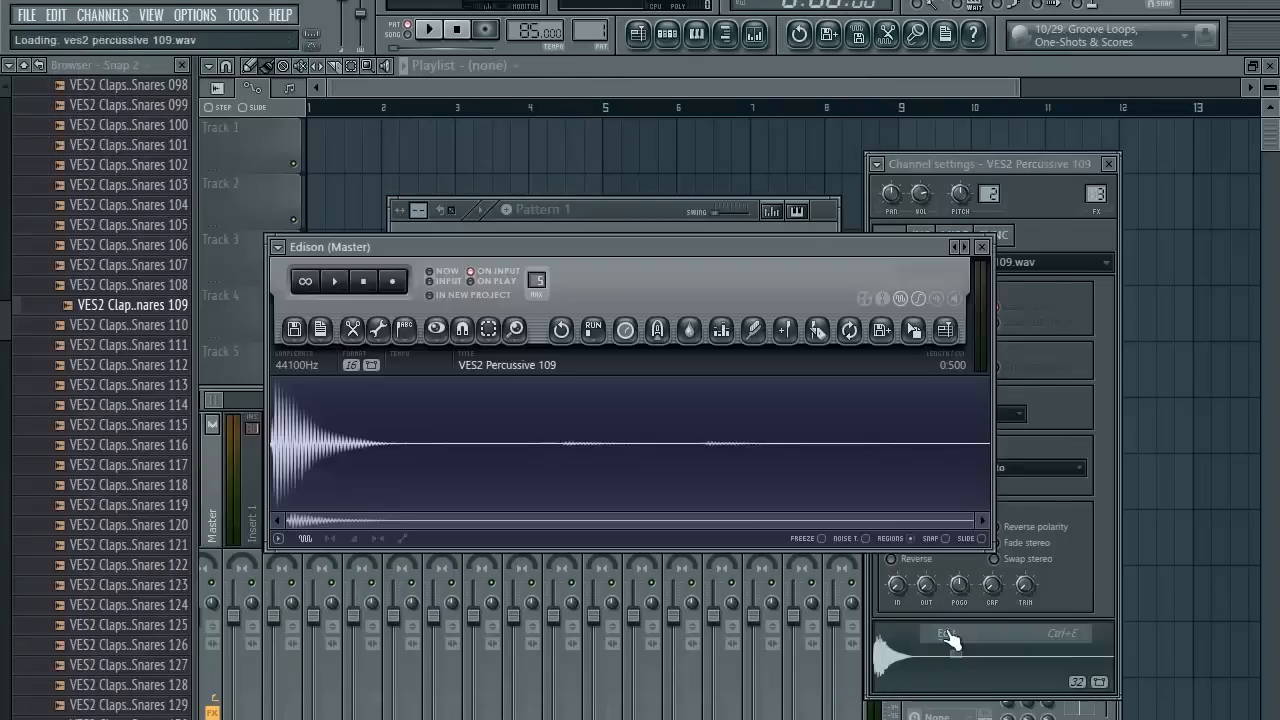
{"action": "left_click_drag", "start_coordinate": [913, 329], "coordinate": [1015, 670]}
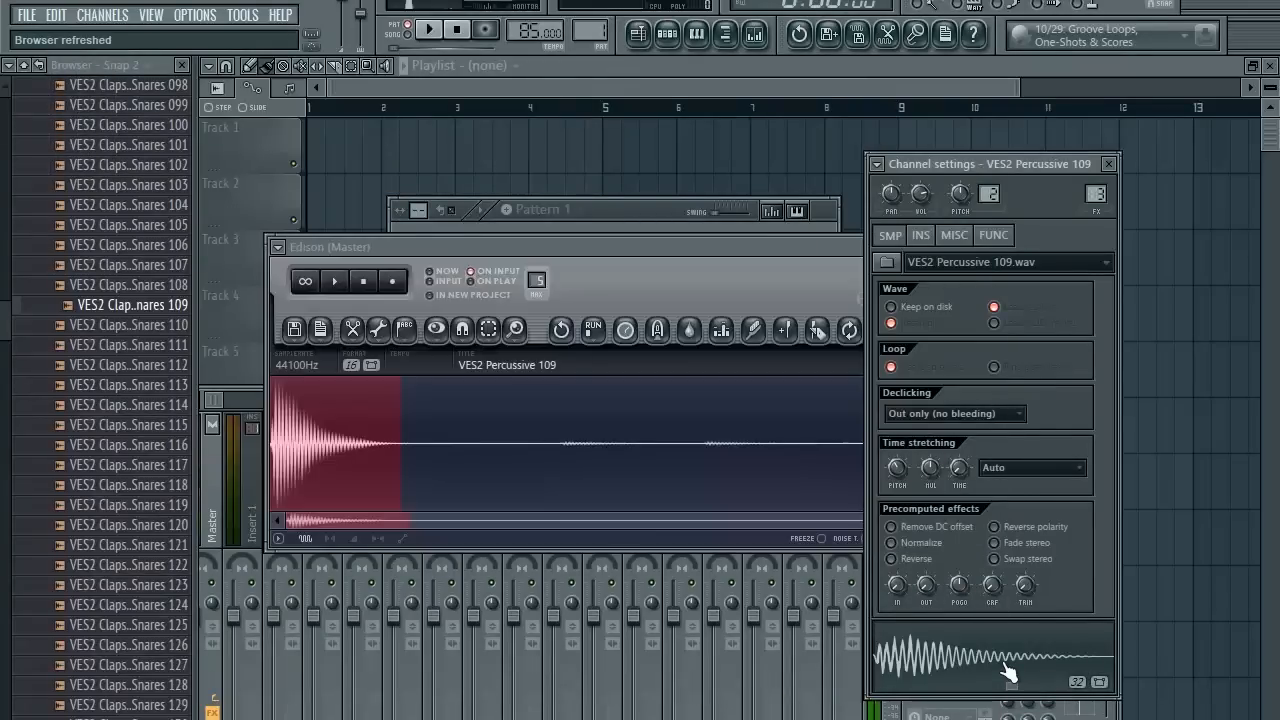
{"action": "left_click", "coordinate": [726, 258]}
{"action": "left_click", "coordinate": [978, 248]}
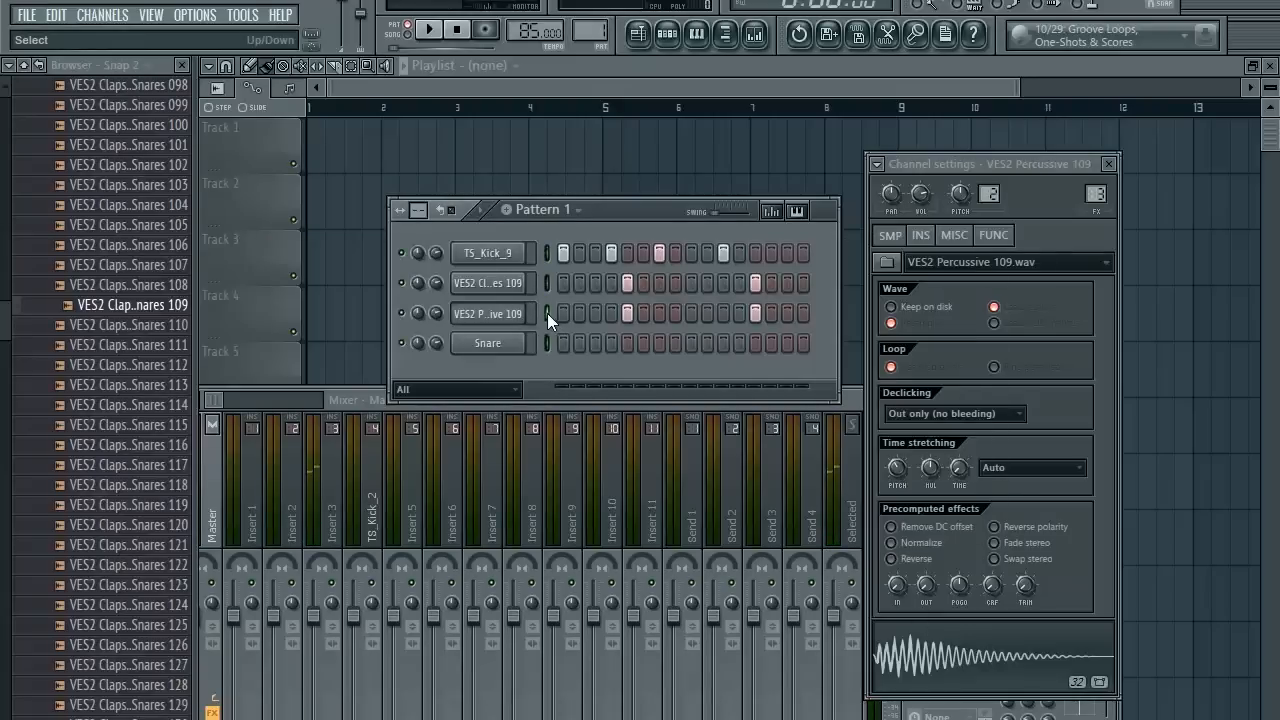
Route the VES2 Percussive 109 channel to mixer insert 7.
{"action": "left_click", "coordinate": [486, 510]}
{"action": "right_click", "coordinate": [493, 502]}
{"action": "mouse_move", "coordinate": [620, 486]}
{"action": "left_click", "coordinate": [738, 485]}
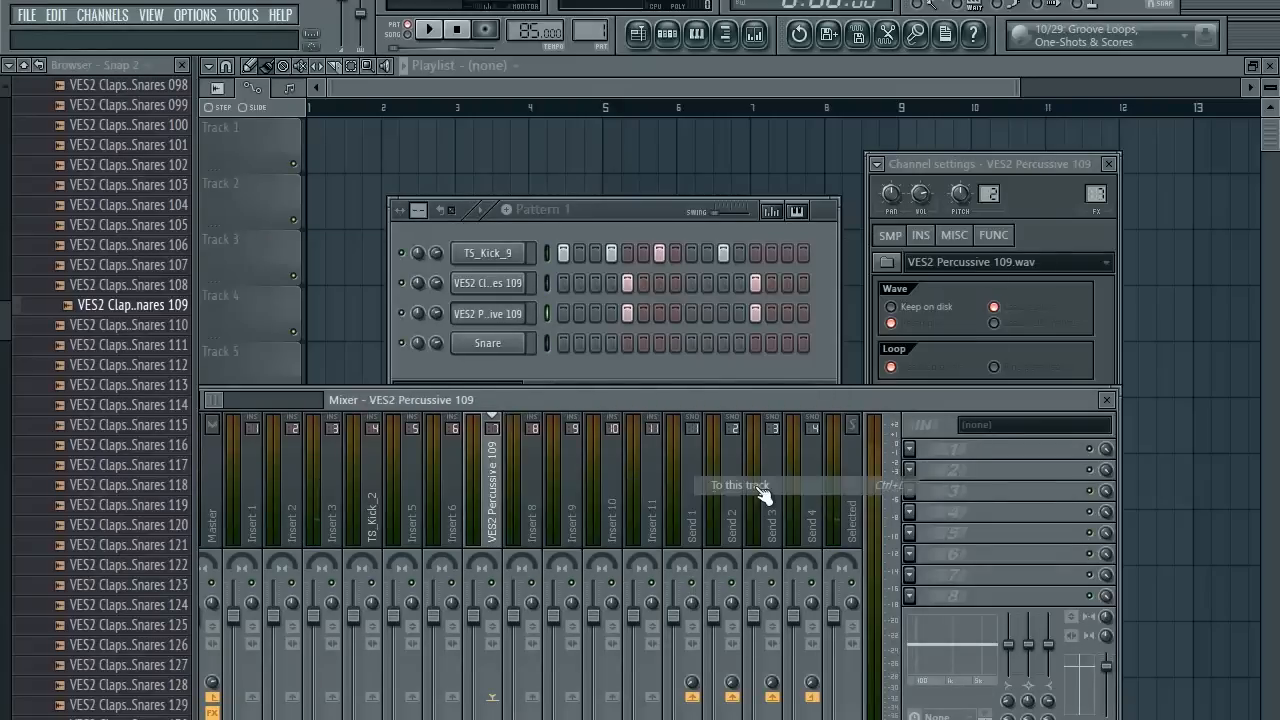
Add Fruity Reeverb to the second effect slot of the VES2 Percussive 109 track, set its decay to 0.9 sec and play the pattern.
{"action": "left_click", "coordinate": [910, 471]}
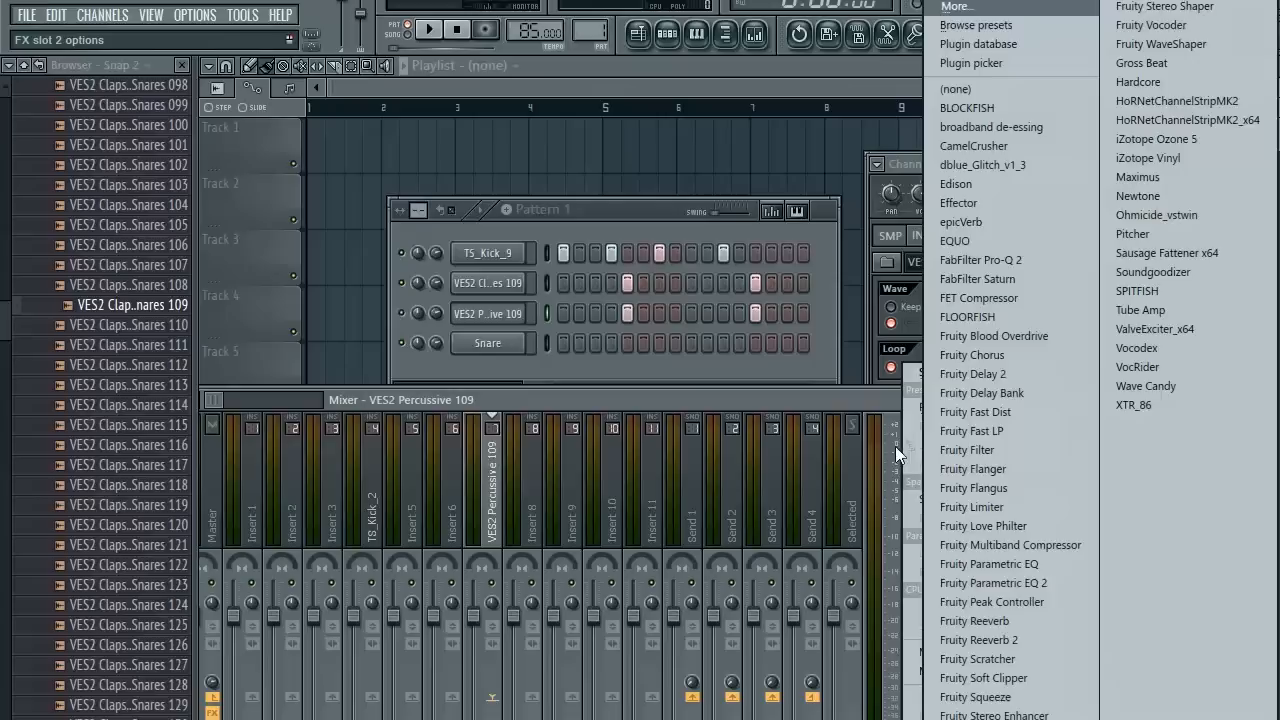
{"action": "left_click", "coordinate": [1003, 620]}
{"action": "left_click_drag", "start_coordinate": [450, 253], "coordinate": [519, 276]}
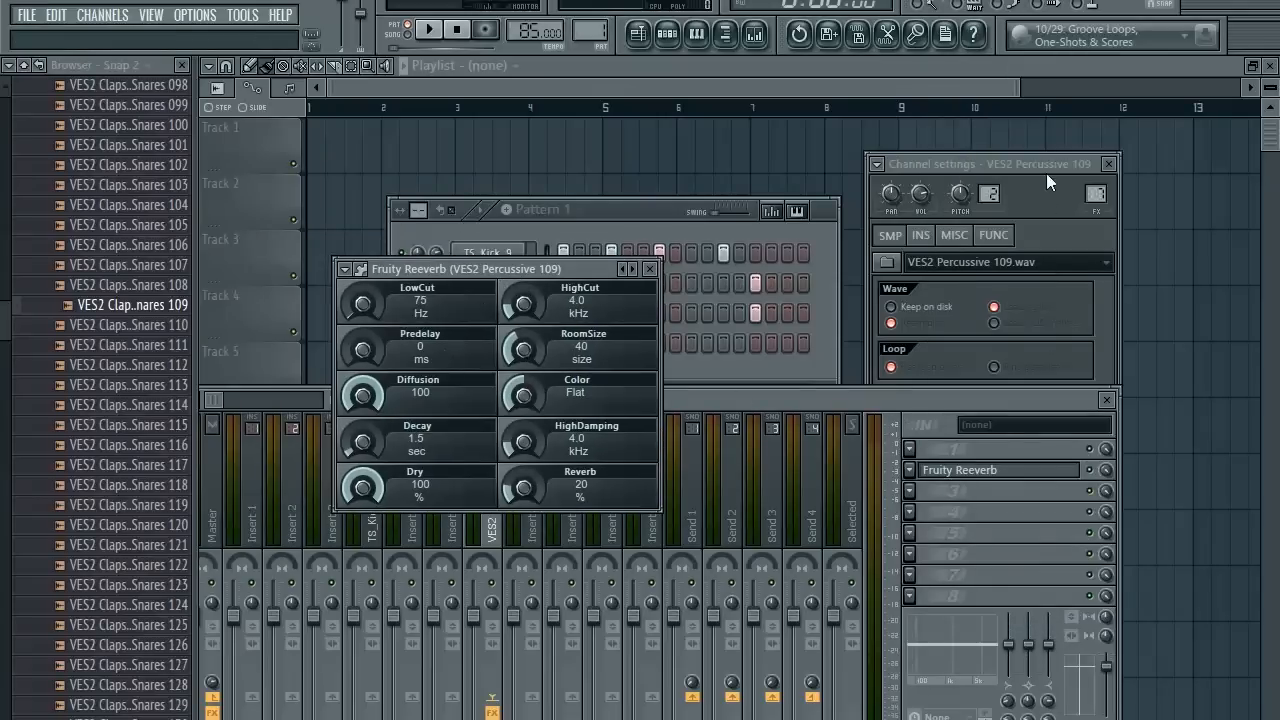
{"action": "left_click", "coordinate": [1046, 199]}
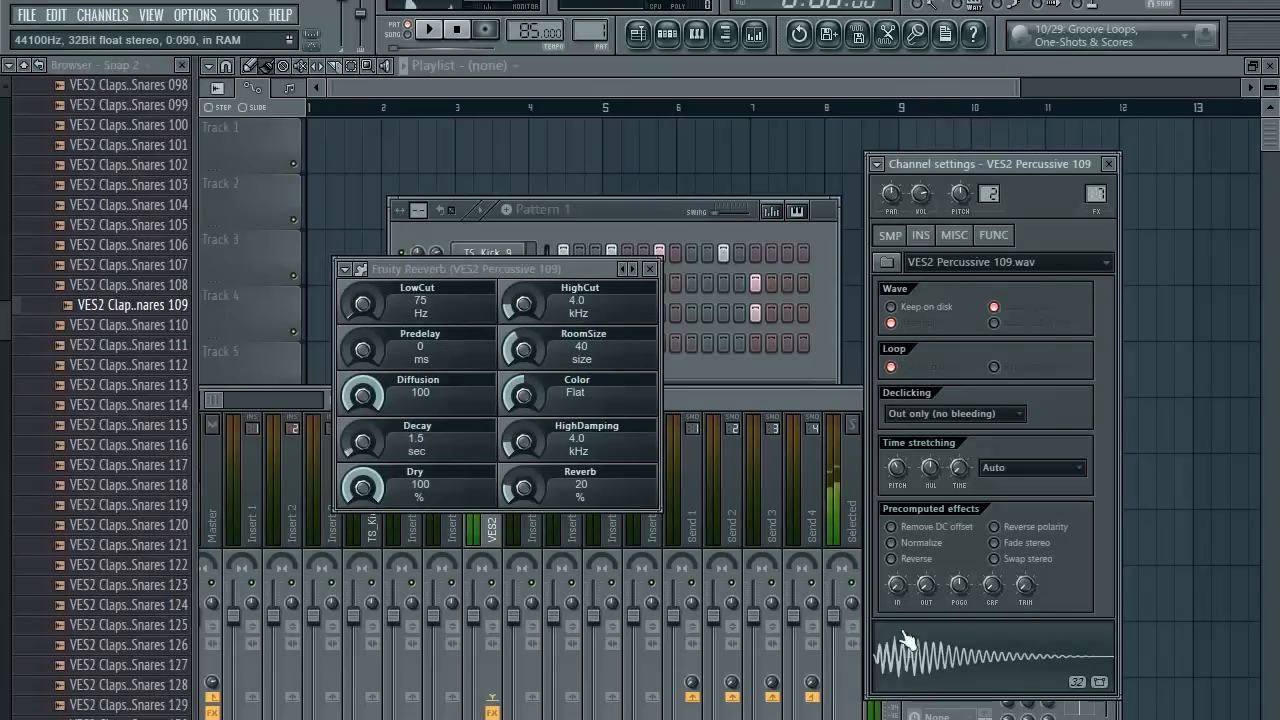
{"action": "left_click_drag", "start_coordinate": [369, 448], "coordinate": [369, 450]}
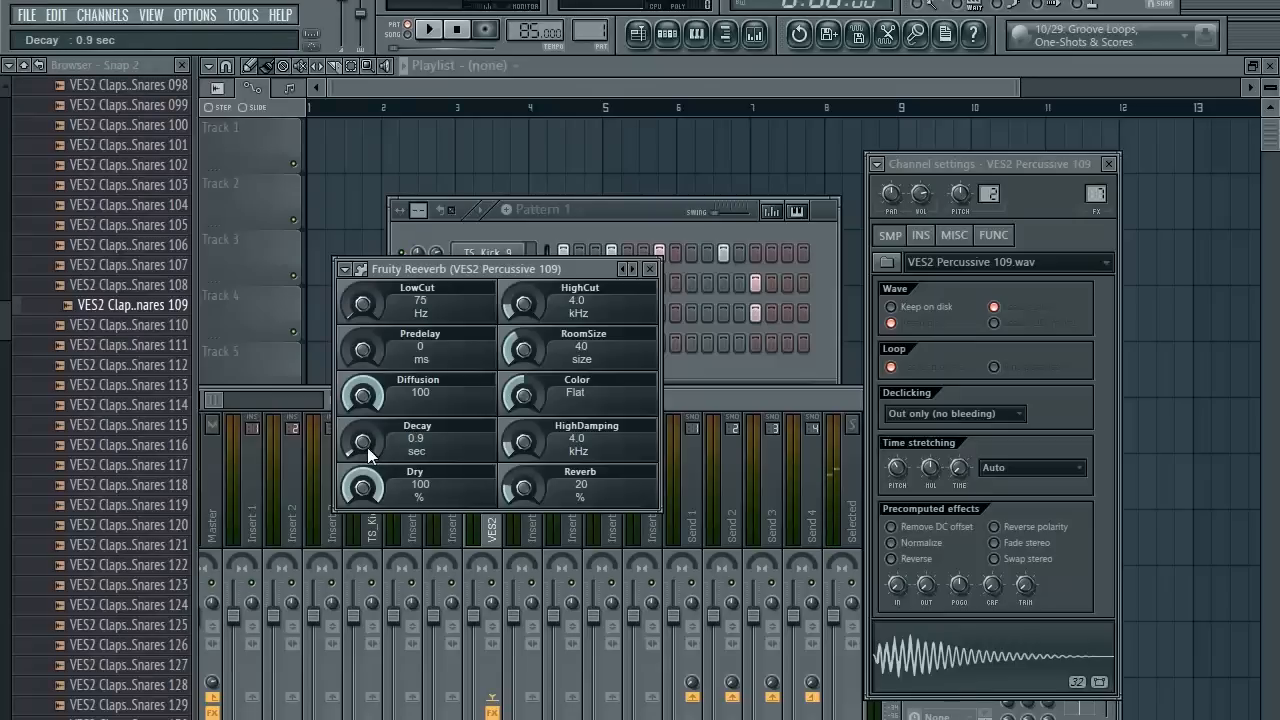
{"action": "left_click", "coordinate": [656, 205]}
{"action": "key", "text": "space"}
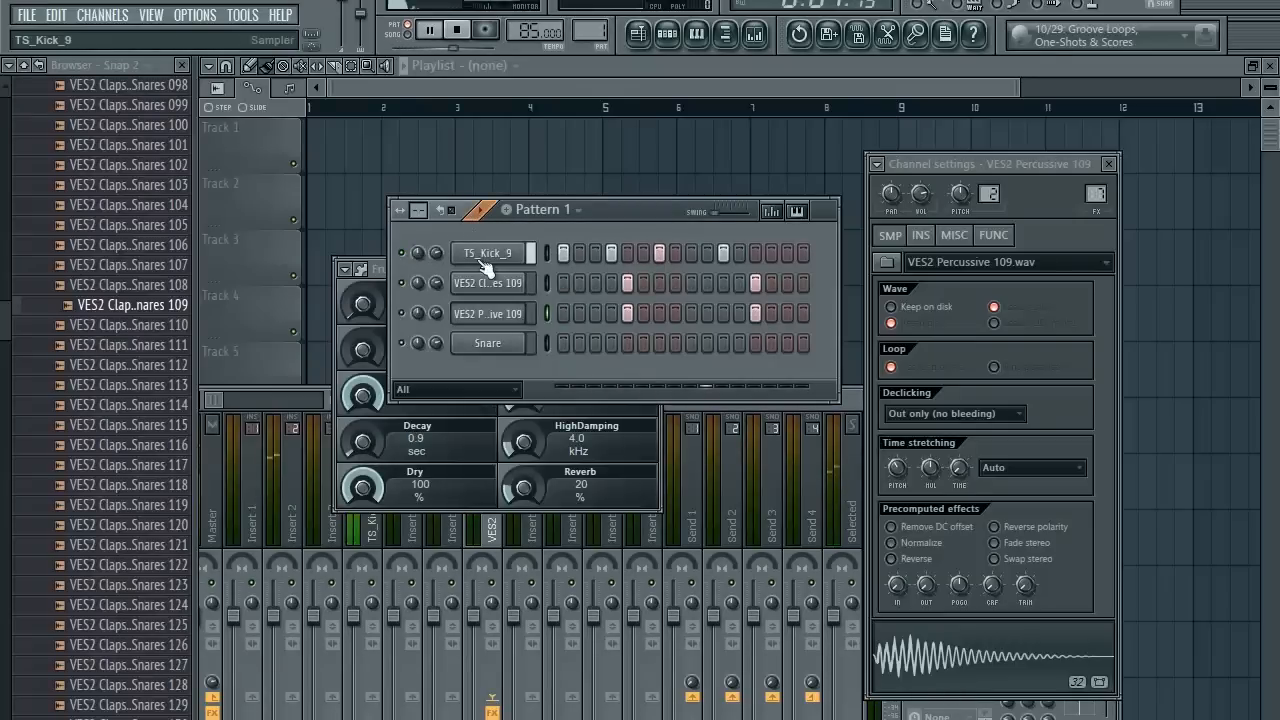
Audition the S2S - Dirty Trapstep snares and replace the VES2 Claps & Snares 109 sample with TS_Snare_2.
{"action": "left_click_drag", "start_coordinate": [2, 317], "coordinate": [6, 187]}
{"action": "left_click", "coordinate": [98, 176]}
{"action": "left_click", "coordinate": [150, 527]}
{"action": "key", "text": "space"}
{"action": "left_click", "coordinate": [147, 515]}
{"action": "left_click", "coordinate": [147, 496]}
{"action": "left_click_drag", "start_coordinate": [150, 527], "coordinate": [513, 289]}
{"action": "key", "text": "space"}
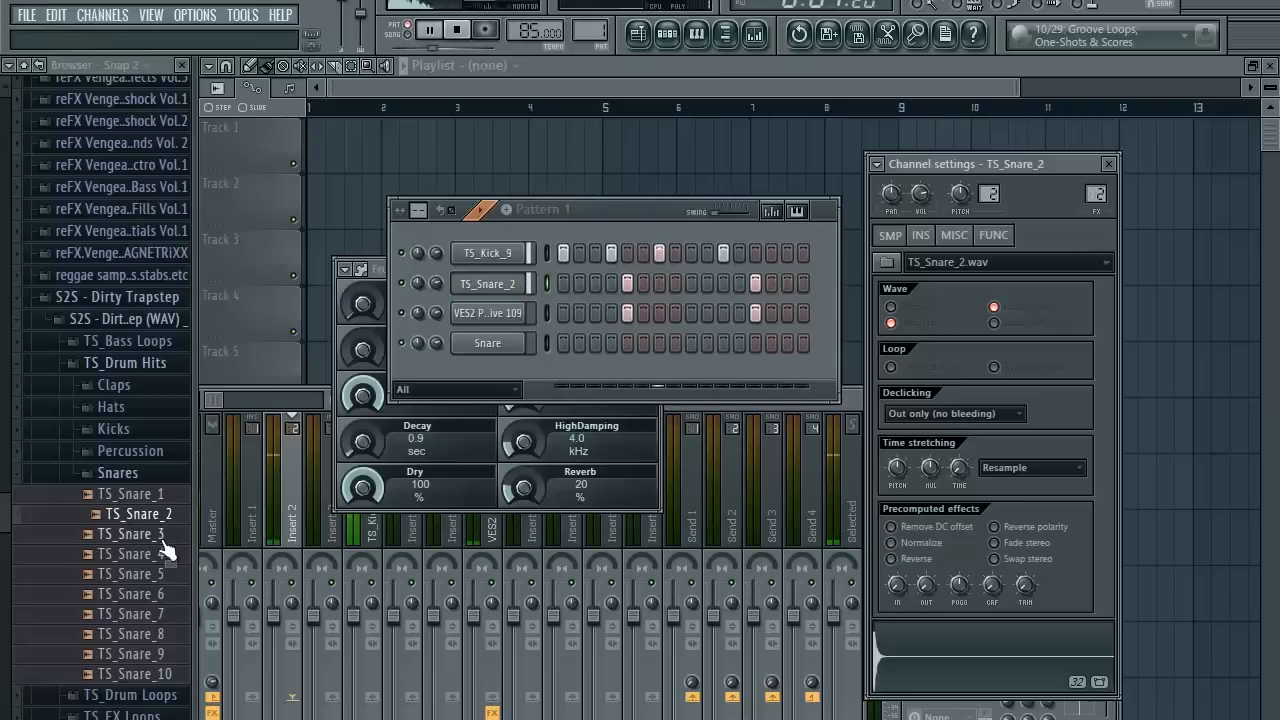
Reopen the VES2 Percussive 109 channel settings, preview the sample and play the pattern again.
{"action": "key", "text": "space"}
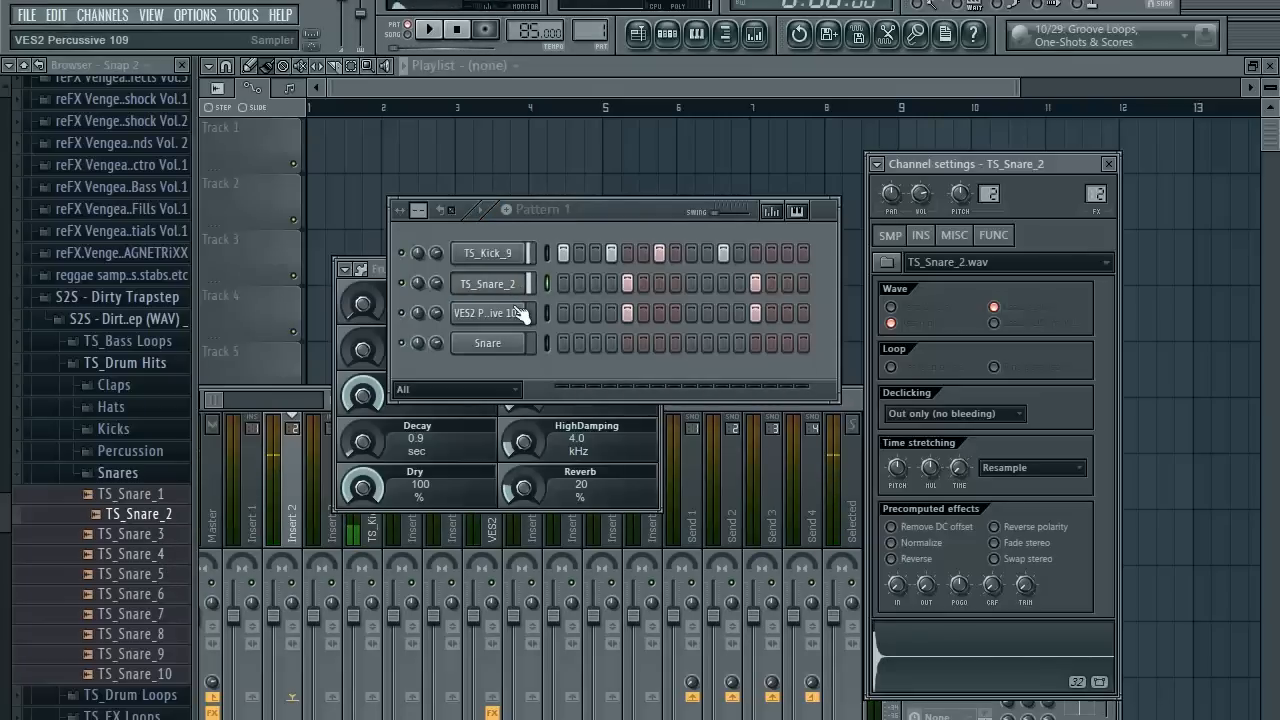
{"action": "left_click", "coordinate": [514, 313]}
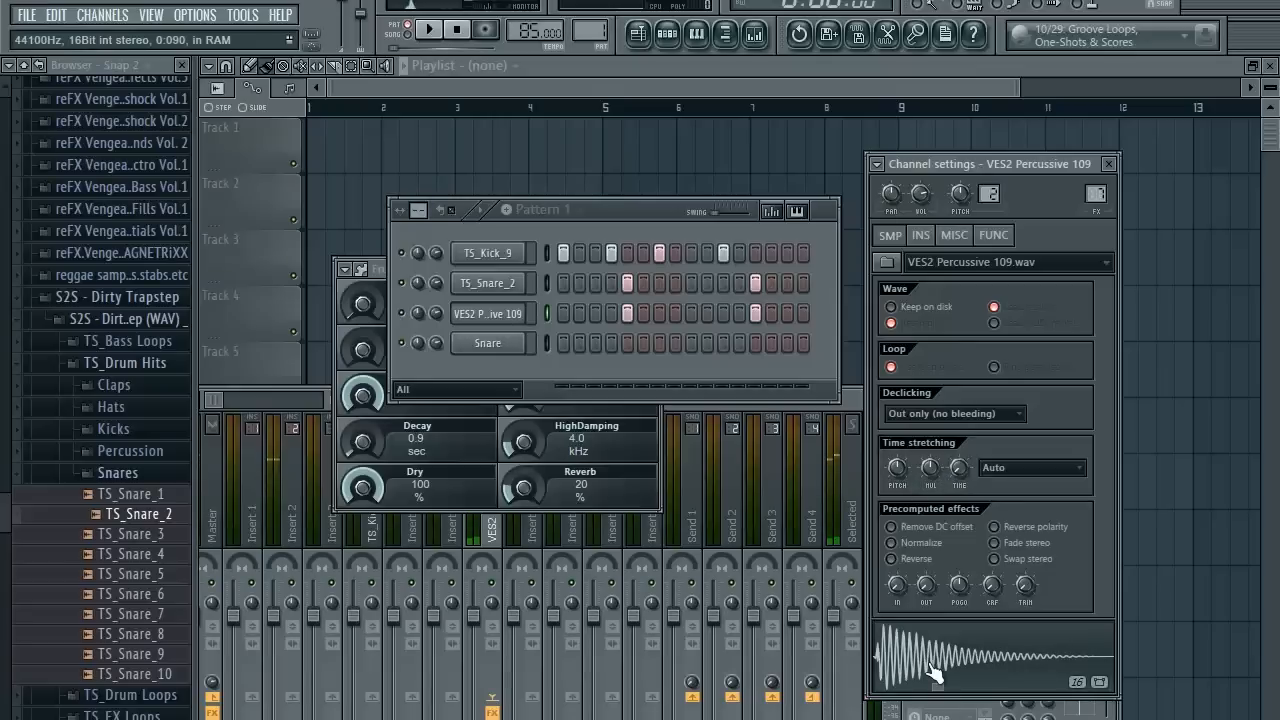
{"action": "key", "text": "space"}
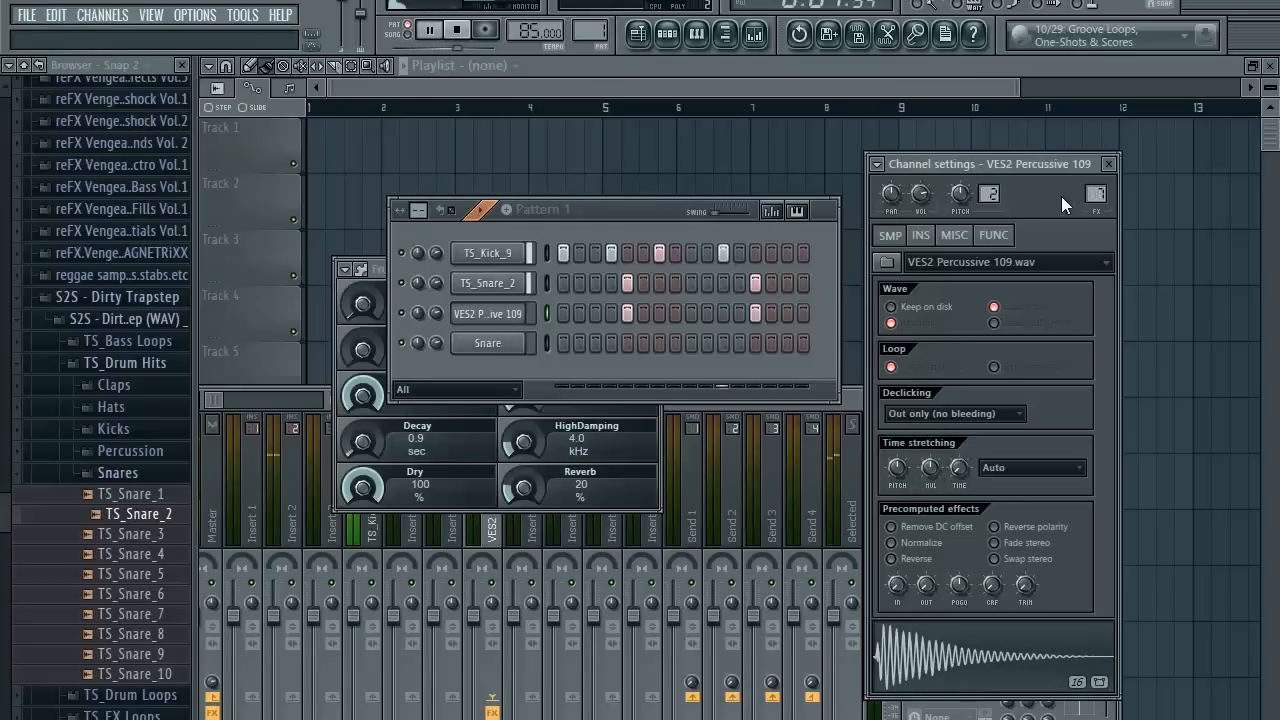
Close the sample's channel settings and insert a Massive synth channel above TS_Kick_9 in Pattern 1.
{"action": "left_click", "coordinate": [1108, 164]}
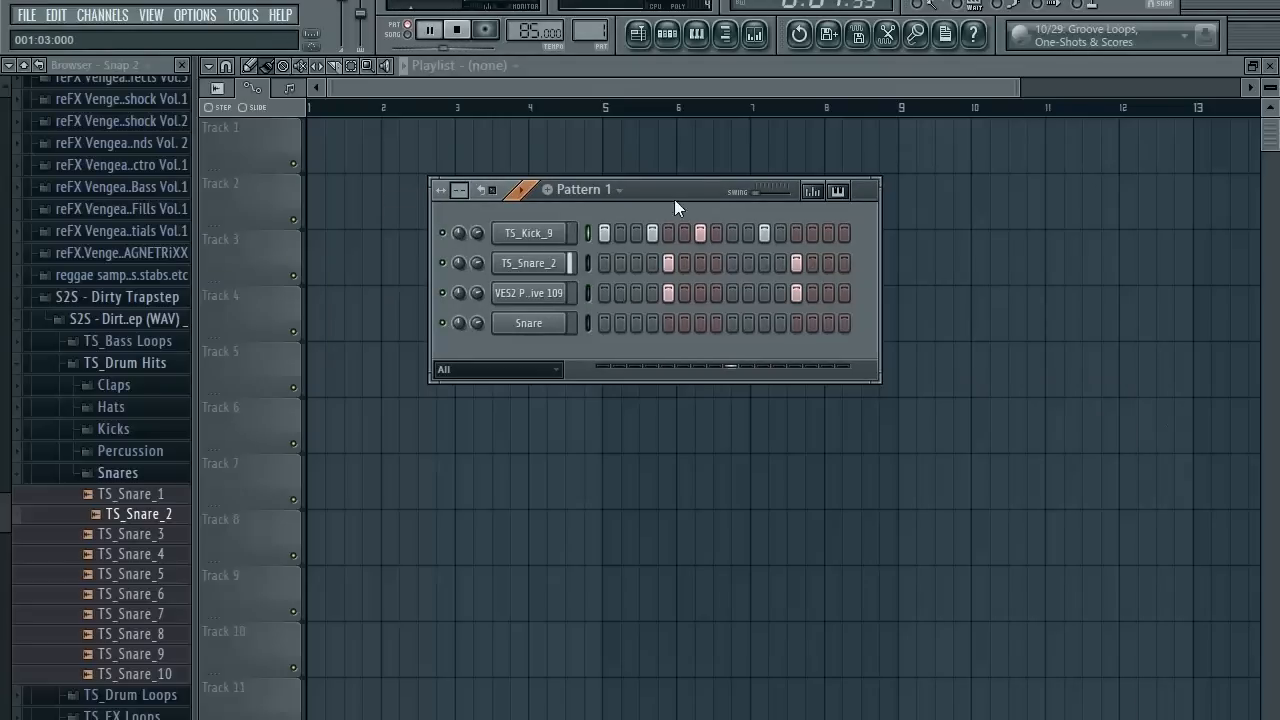
{"action": "left_click_drag", "start_coordinate": [674, 199], "coordinate": [668, 274]}
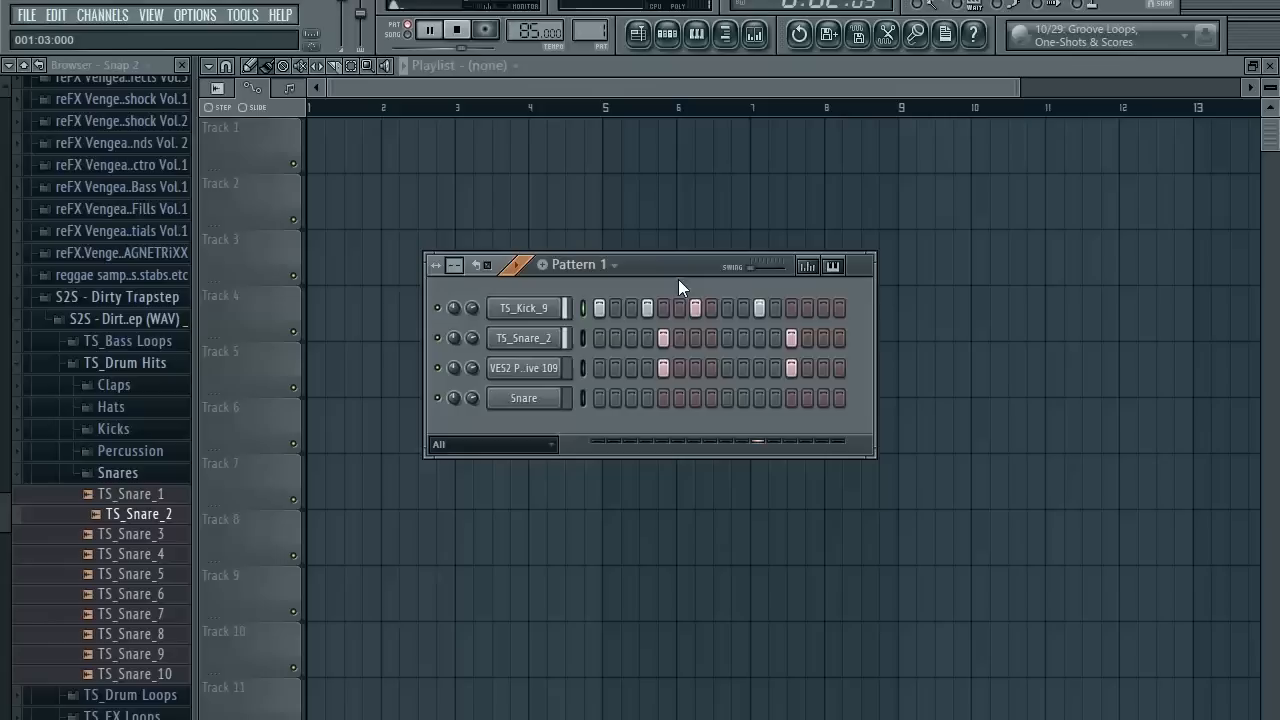
{"action": "right_click", "coordinate": [556, 306]}
{"action": "mouse_move", "coordinate": [629, 514]}
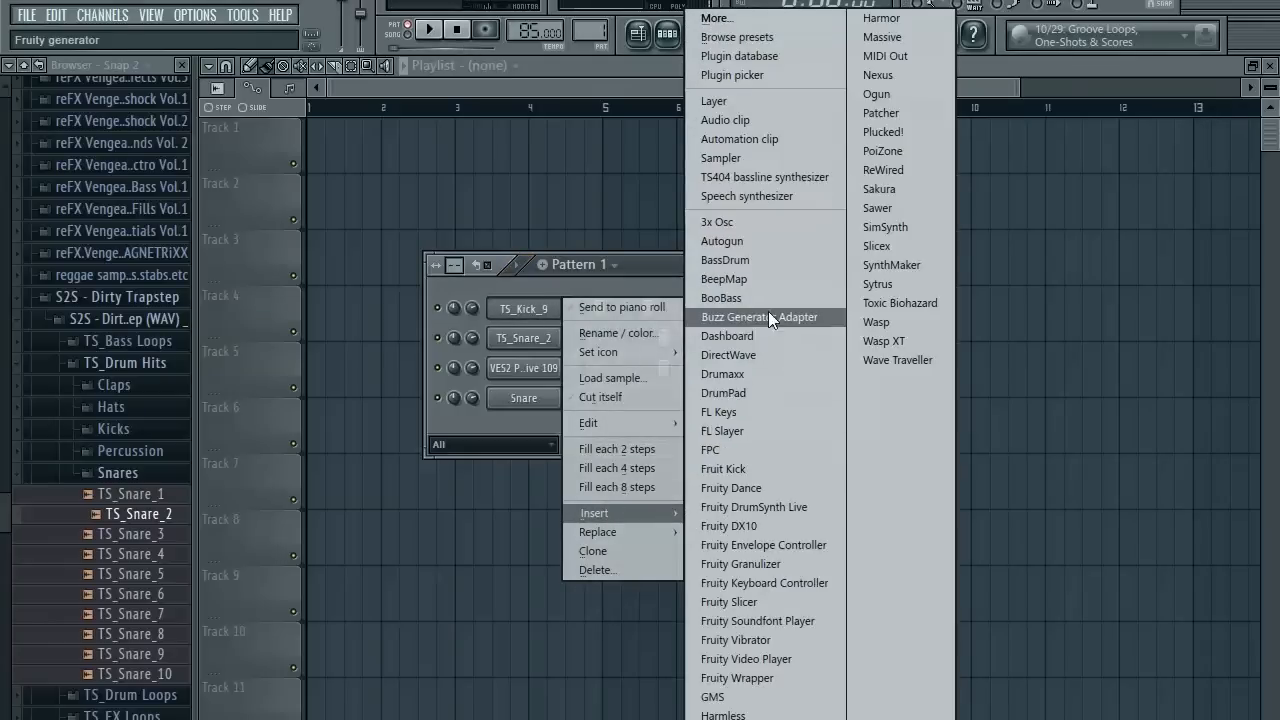
{"action": "left_click", "coordinate": [898, 37]}
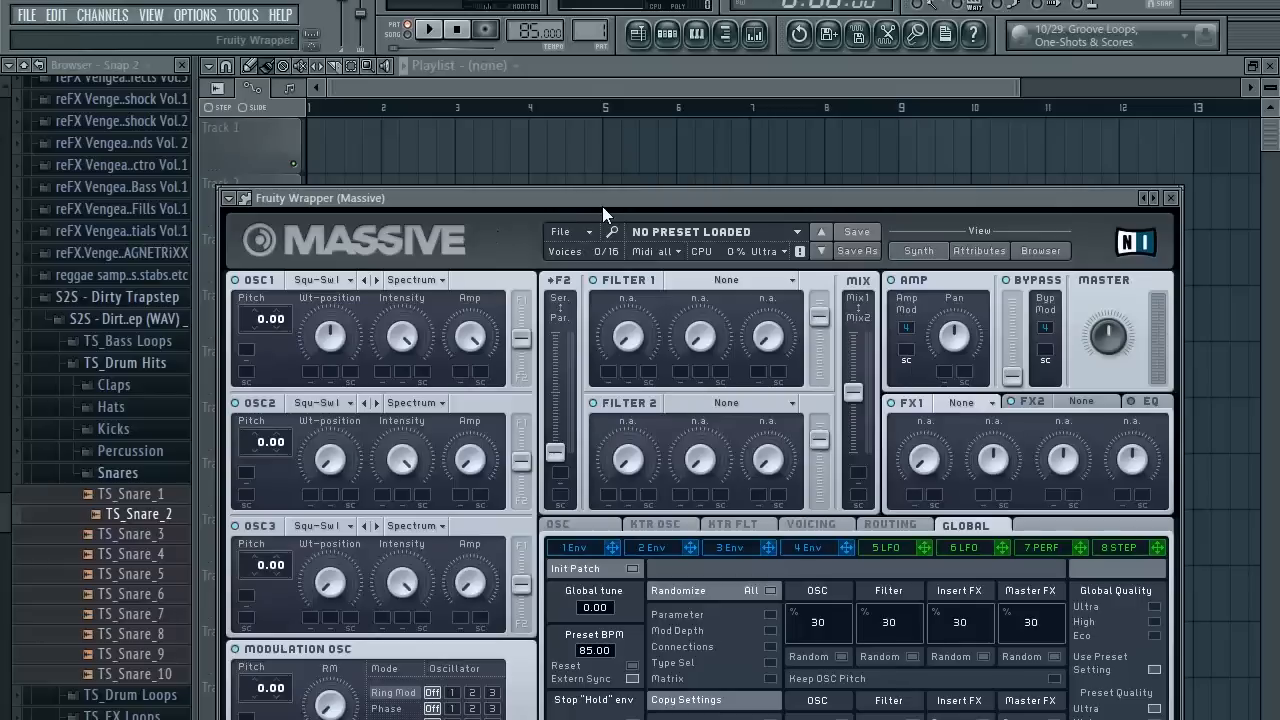
{"action": "left_click_drag", "start_coordinate": [602, 201], "coordinate": [607, 83]}
Check Massive's recent sounds, then search its preset browser for 808 and look through the expansion banks.
{"action": "left_click", "coordinate": [606, 95]}
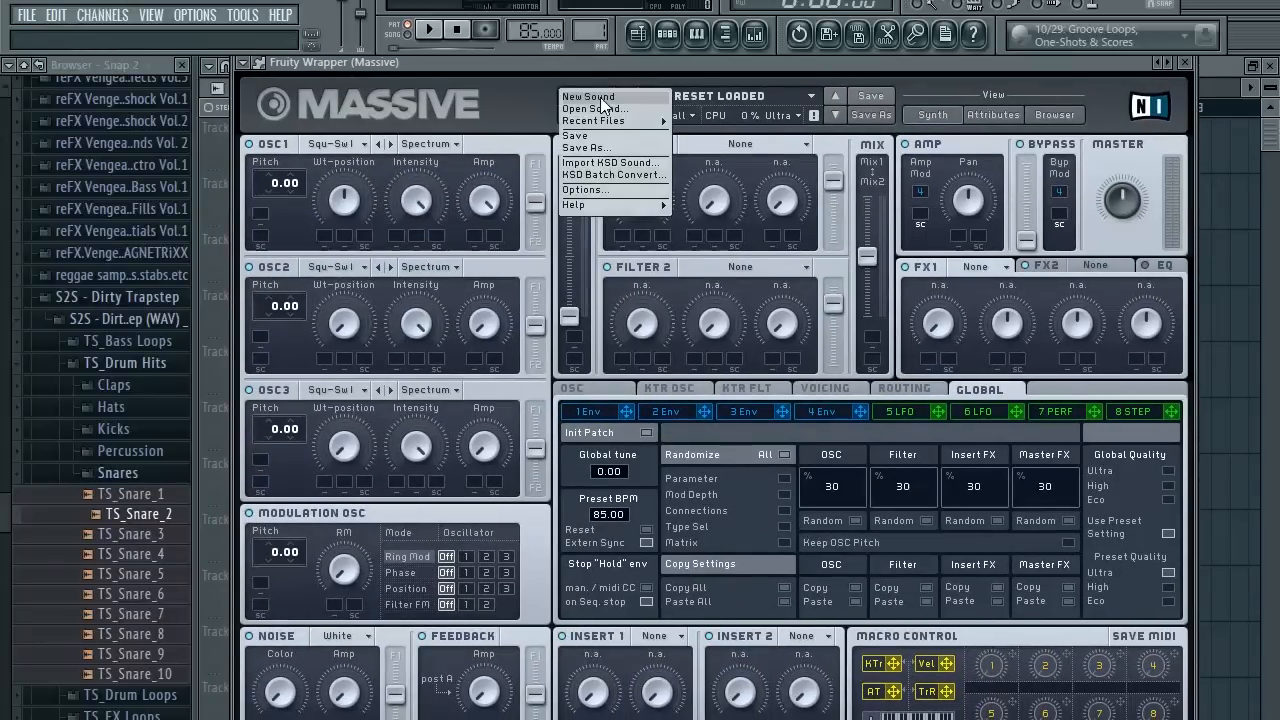
{"action": "mouse_move", "coordinate": [610, 122]}
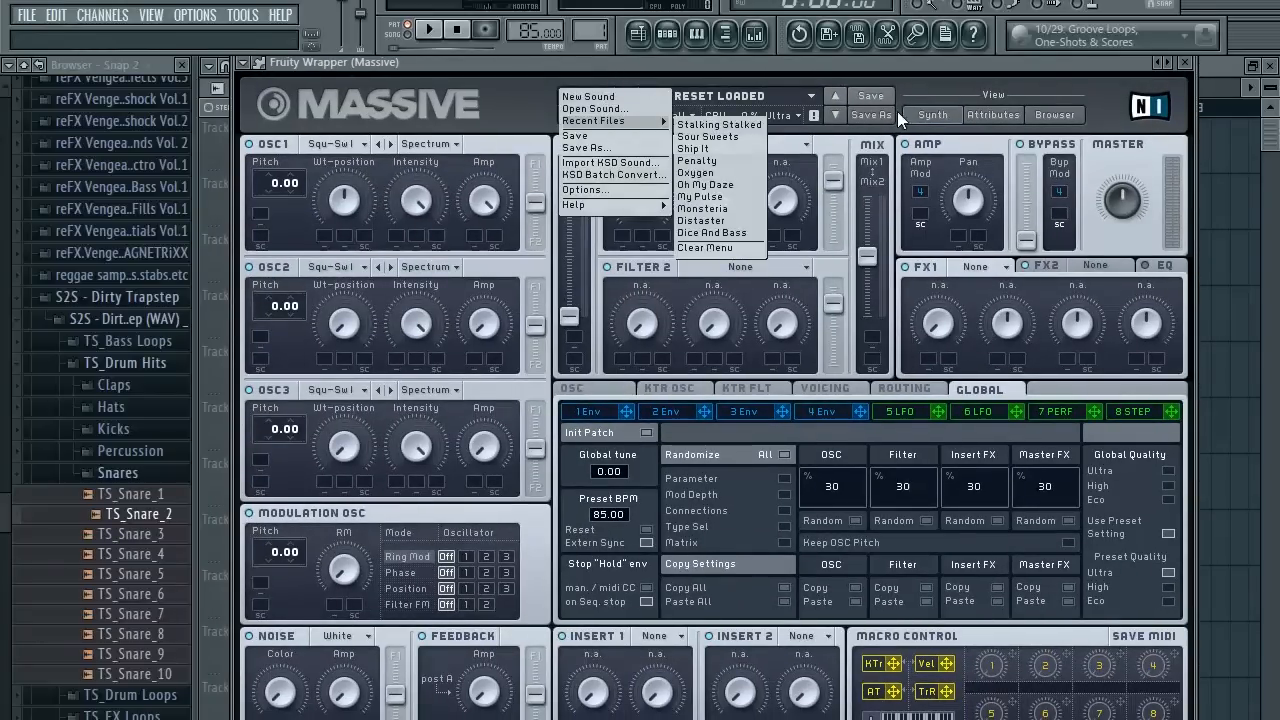
{"action": "left_click", "coordinate": [1030, 114]}
{"action": "left_click", "coordinate": [1048, 115]}
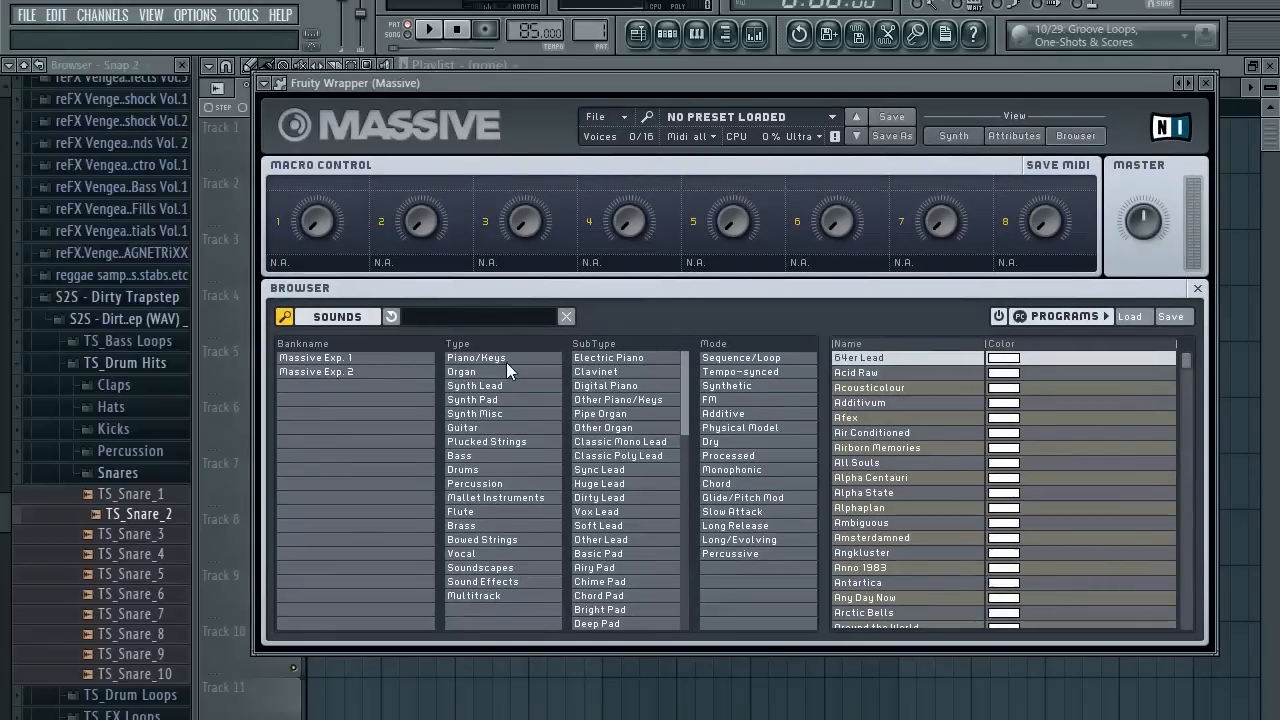
{"action": "type", "text": "808"}
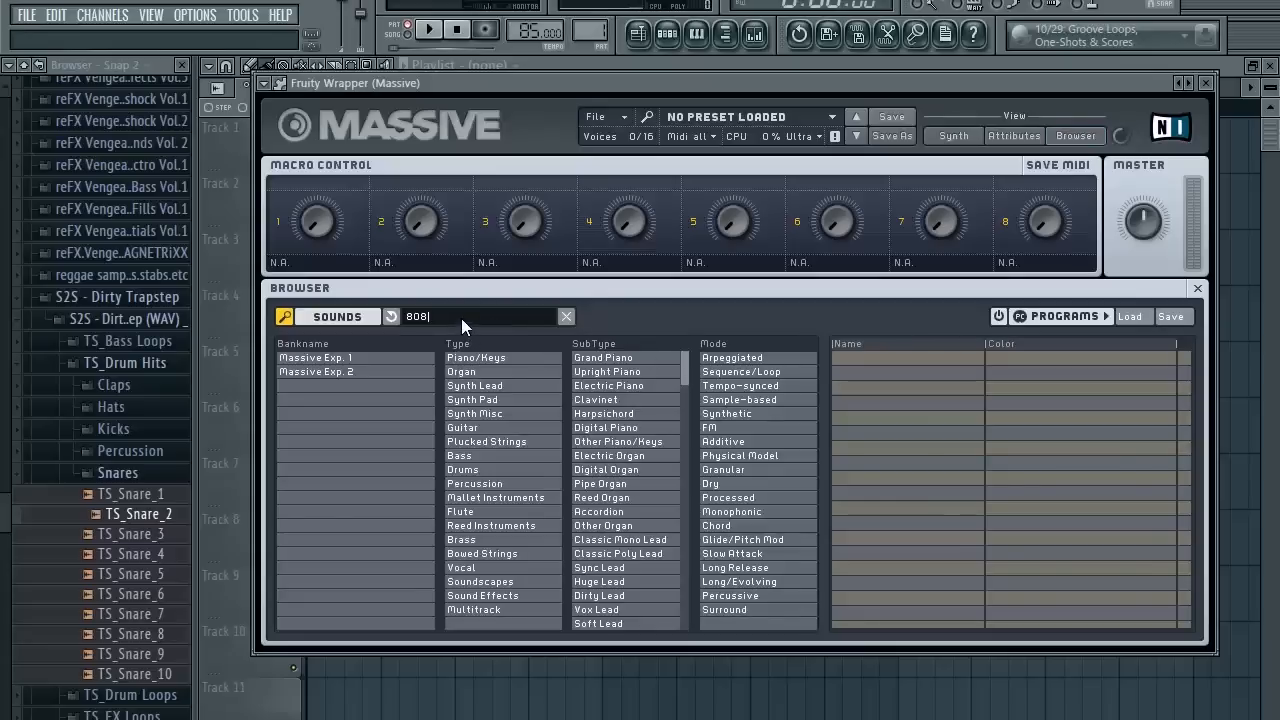
{"action": "left_click", "coordinate": [352, 368]}
{"action": "left_click", "coordinate": [357, 359]}
{"action": "left_click", "coordinate": [357, 368]}
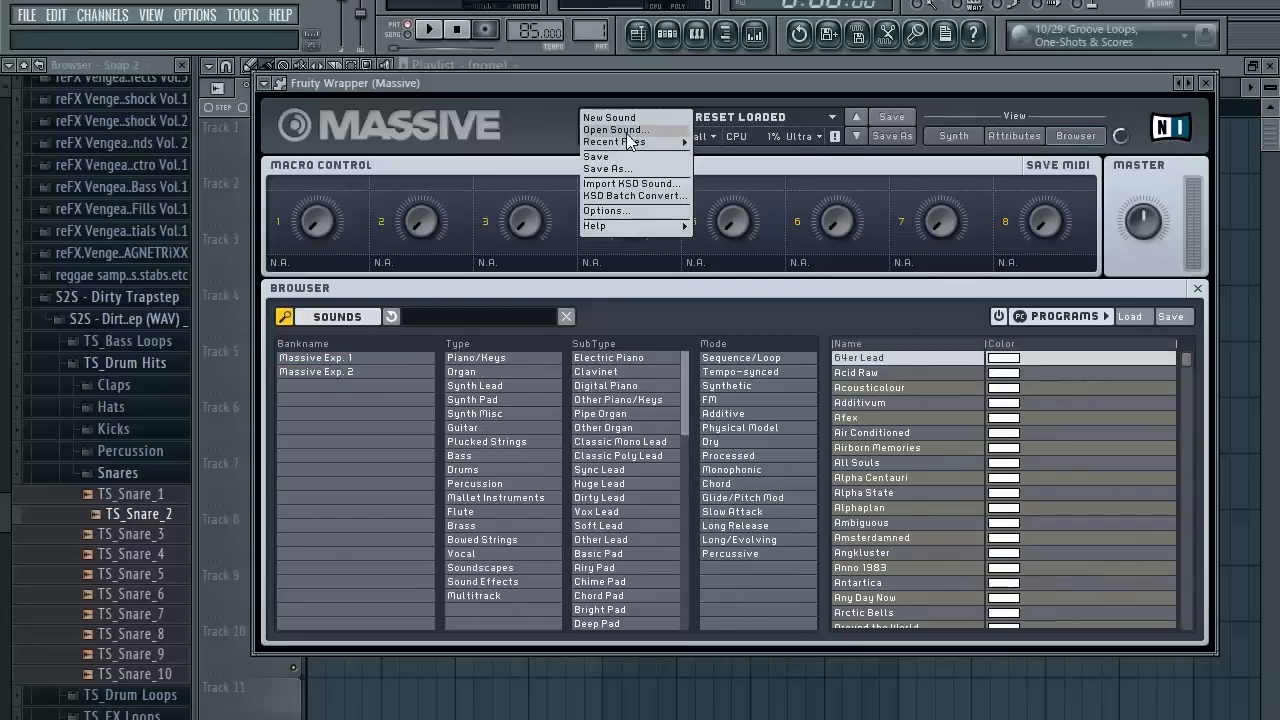
Load the sound file 808 thang.nmsv into Massive.
{"action": "mouse_move", "coordinate": [633, 145]}
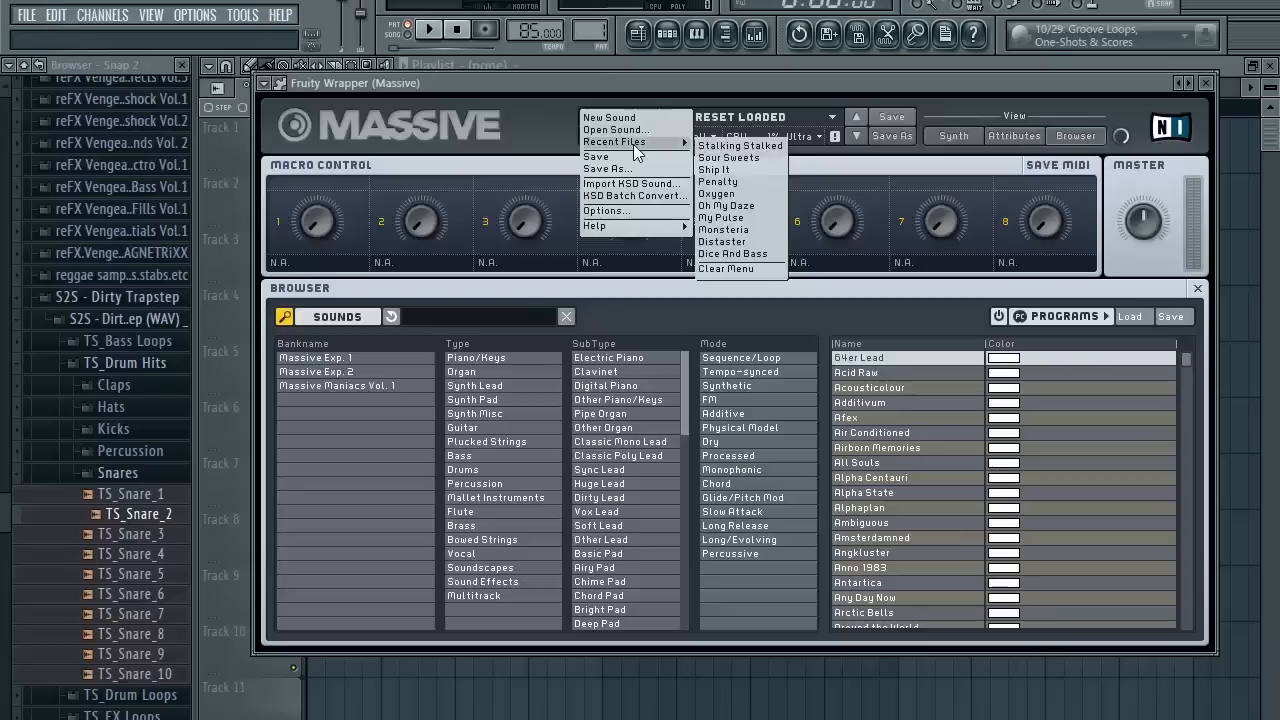
{"action": "left_click", "coordinate": [633, 130]}
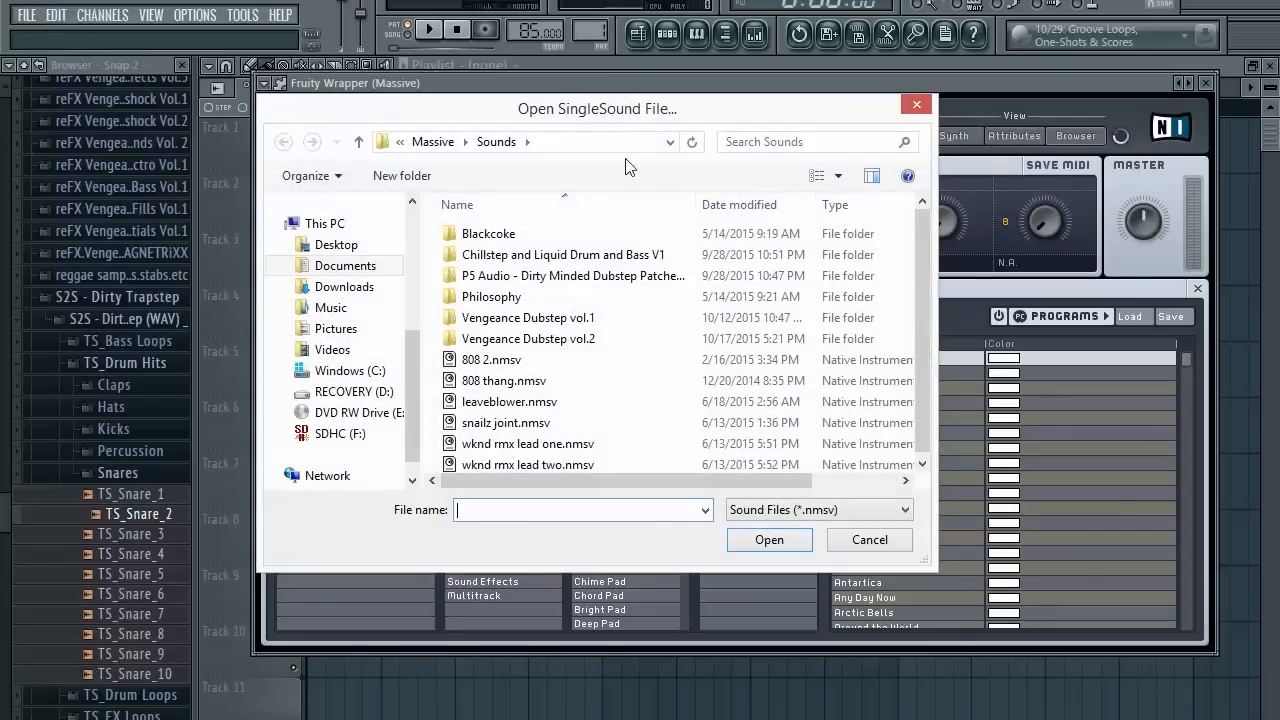
{"action": "double_click", "coordinate": [566, 383]}
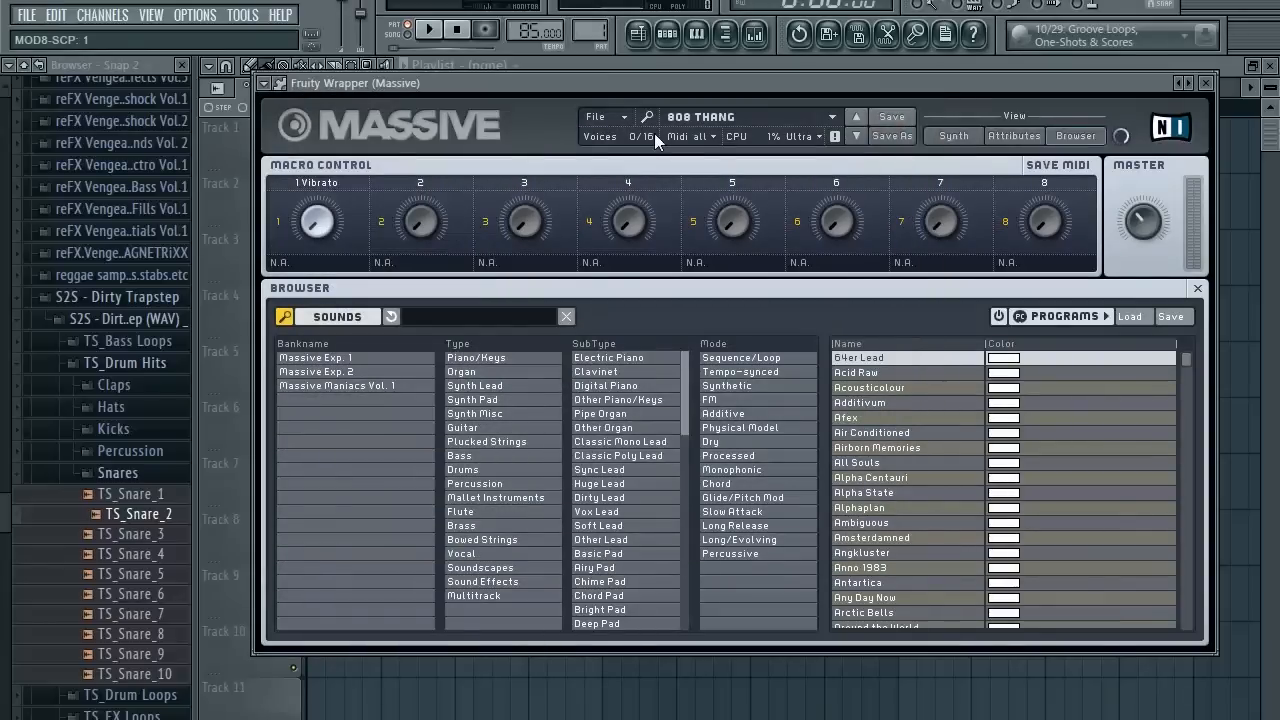
Play test notes on the 808 sound, show Massive's synth view and adjust the decay of envelope 4.
{"action": "left_click", "coordinate": [668, 33]}
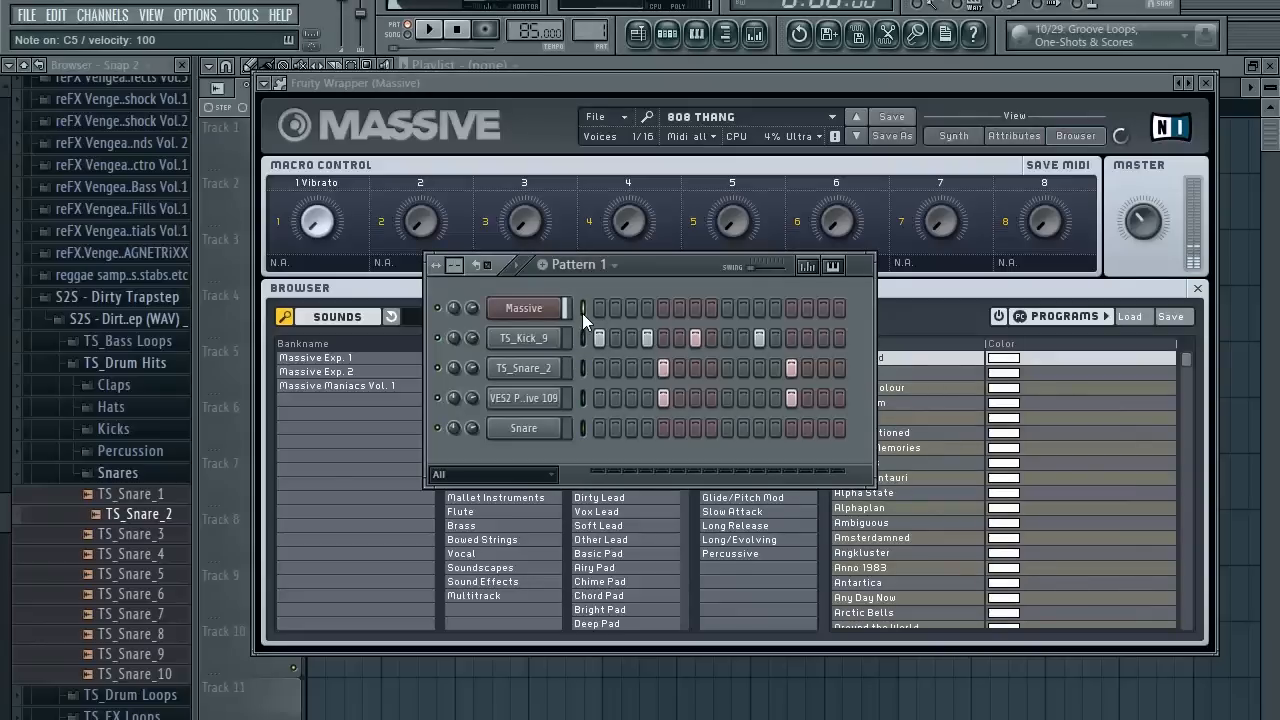
{"action": "key", "text": "z"}
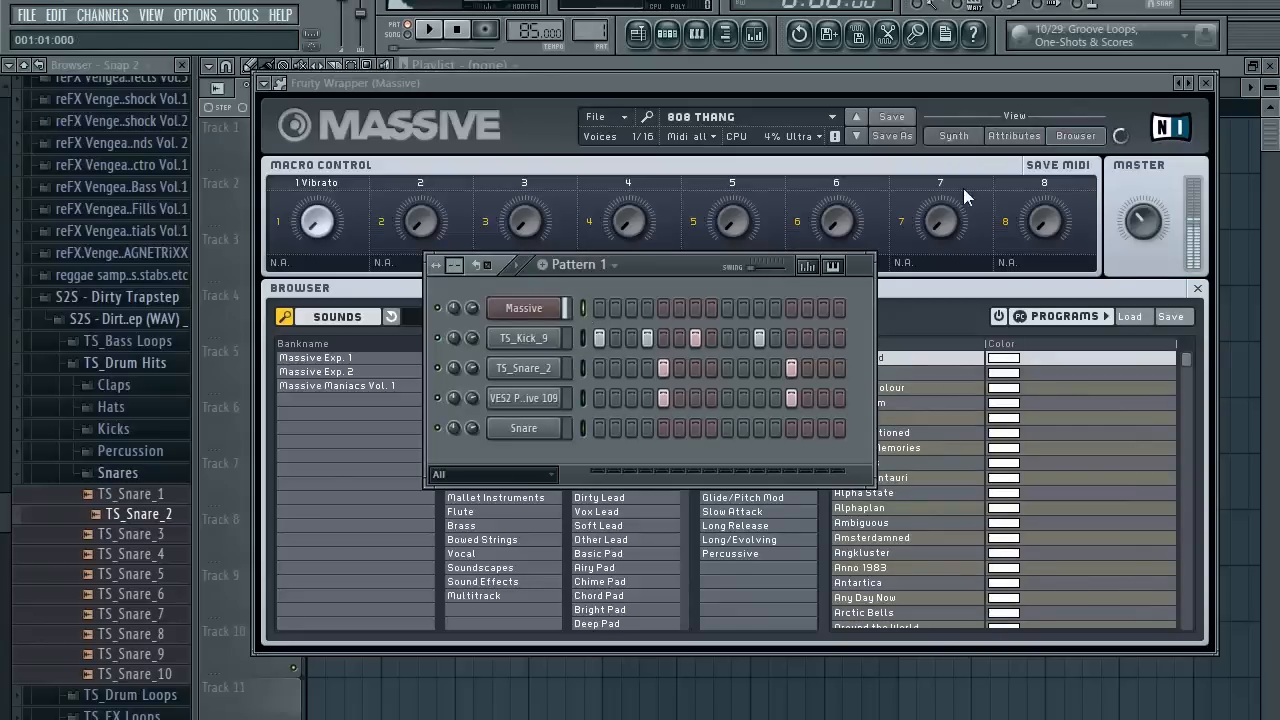
{"action": "left_click", "coordinate": [955, 136]}
{"action": "left_click", "coordinate": [934, 85]}
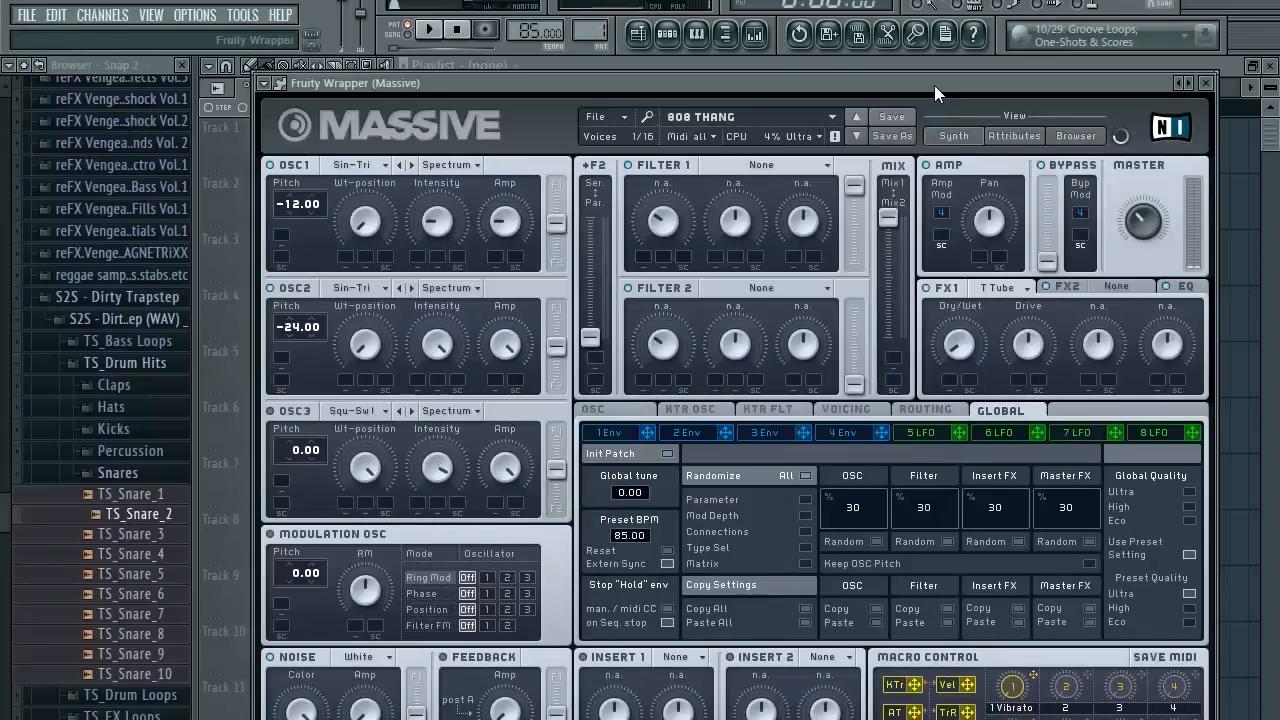
{"action": "left_click", "coordinate": [835, 433]}
{"action": "mouse_move", "coordinate": [808, 614]}
{"action": "left_mouse_down"}
{"action": "mouse_move", "coordinate": [808, 634]}
{"action": "mouse_move", "coordinate": [802, 605]}
{"action": "left_mouse_up"}
{"action": "key", "text": "v"}
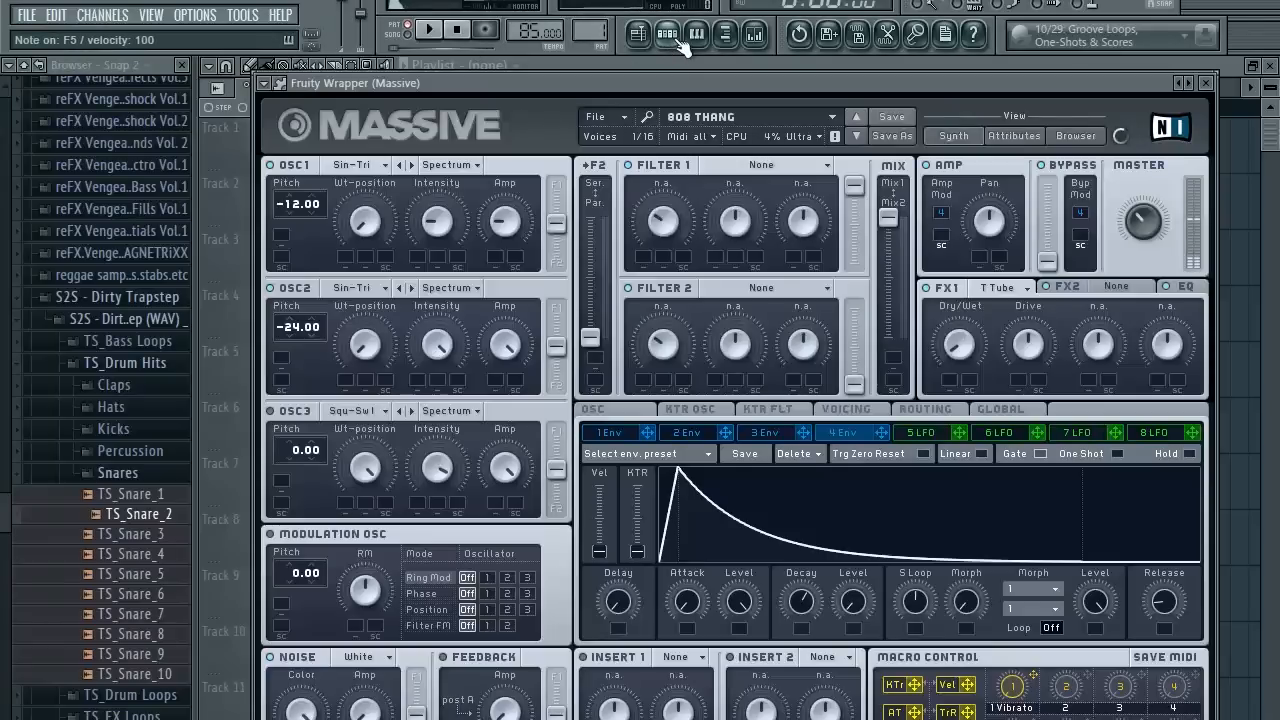
{"action": "left_click", "coordinate": [672, 40]}
{"action": "right_click", "coordinate": [548, 316]}
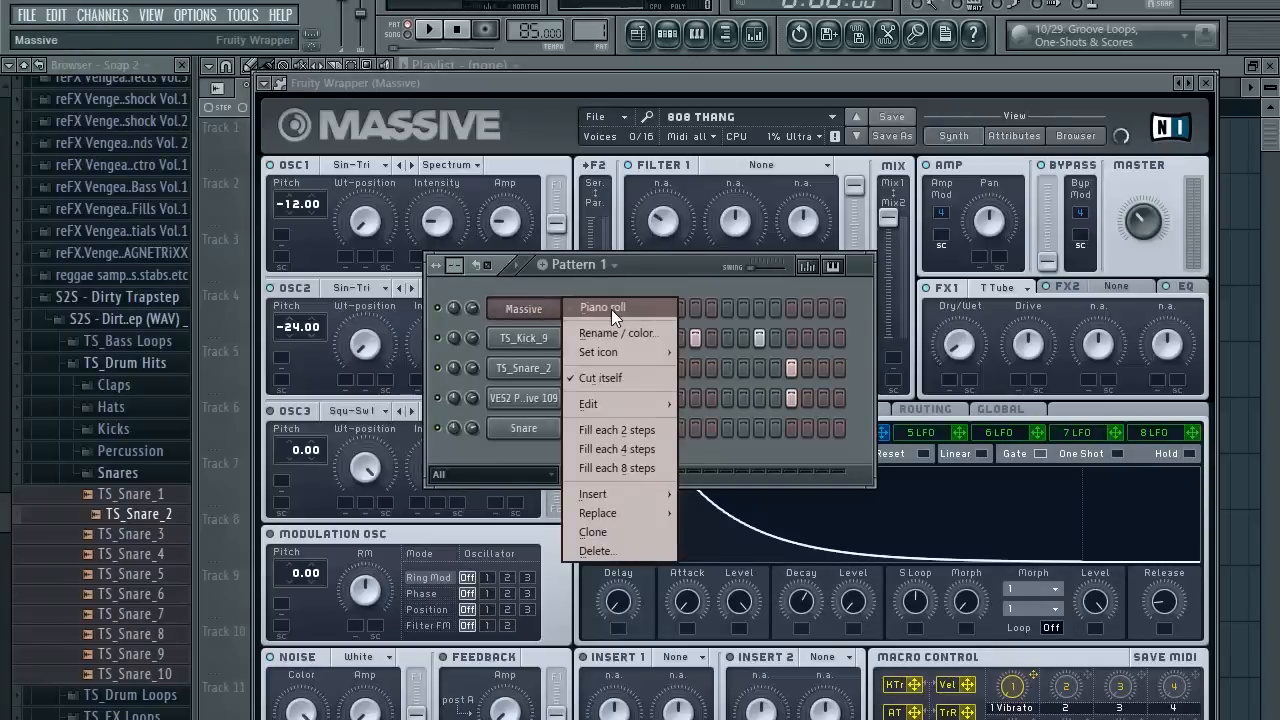
{"action": "left_click", "coordinate": [611, 309]}
{"action": "left_click_drag", "start_coordinate": [337, 452], "coordinate": [343, 581]}
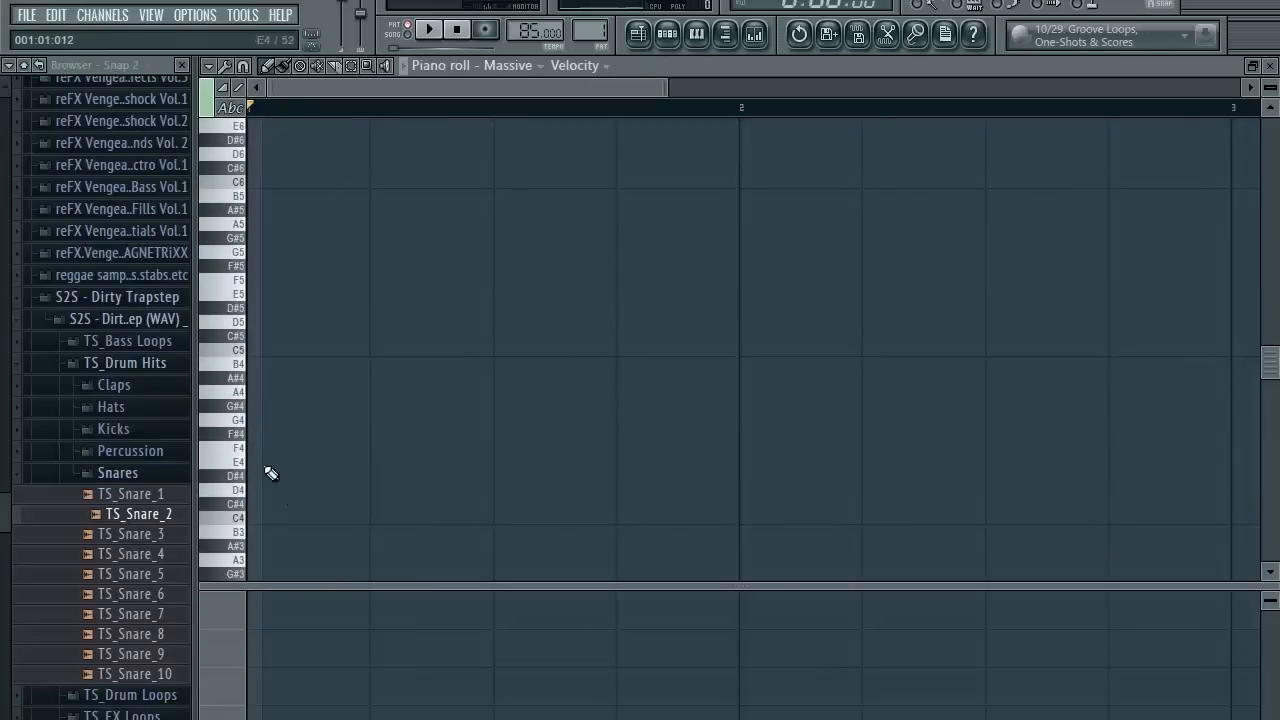
Copy the step sequence of the TS_Kick_9 channel.
{"action": "left_click", "coordinate": [667, 34]}
{"action": "right_click", "coordinate": [527, 347]}
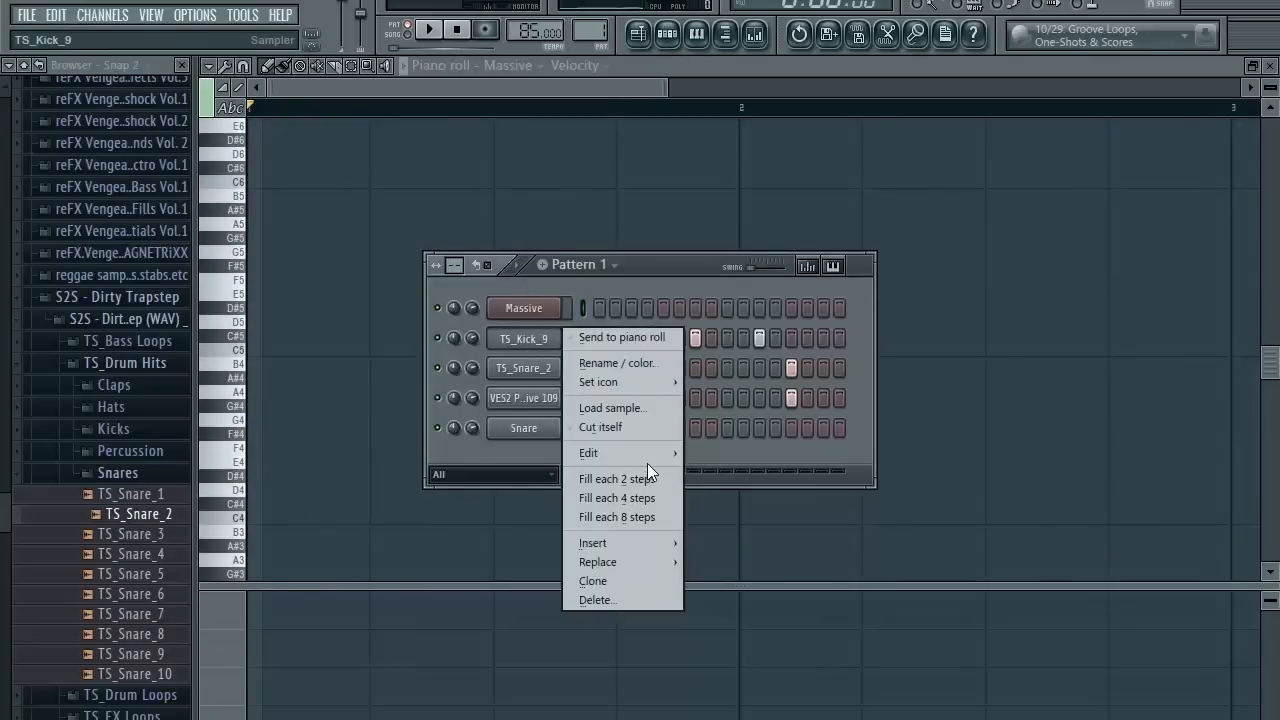
{"action": "mouse_move", "coordinate": [650, 457]}
{"action": "left_click", "coordinate": [699, 470]}
{"action": "right_click", "coordinate": [530, 313]}
{"action": "left_click", "coordinate": [601, 310]}
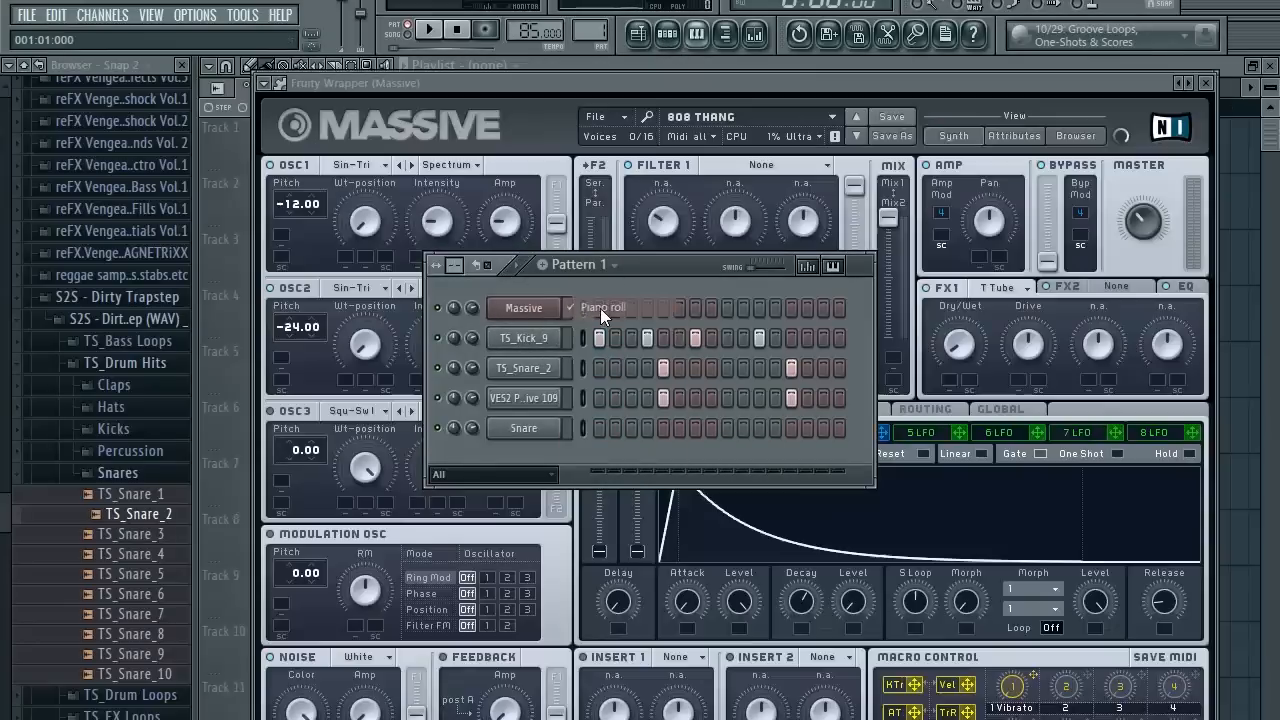
{"action": "right_click", "coordinate": [548, 310]}
{"action": "left_click", "coordinate": [627, 308]}
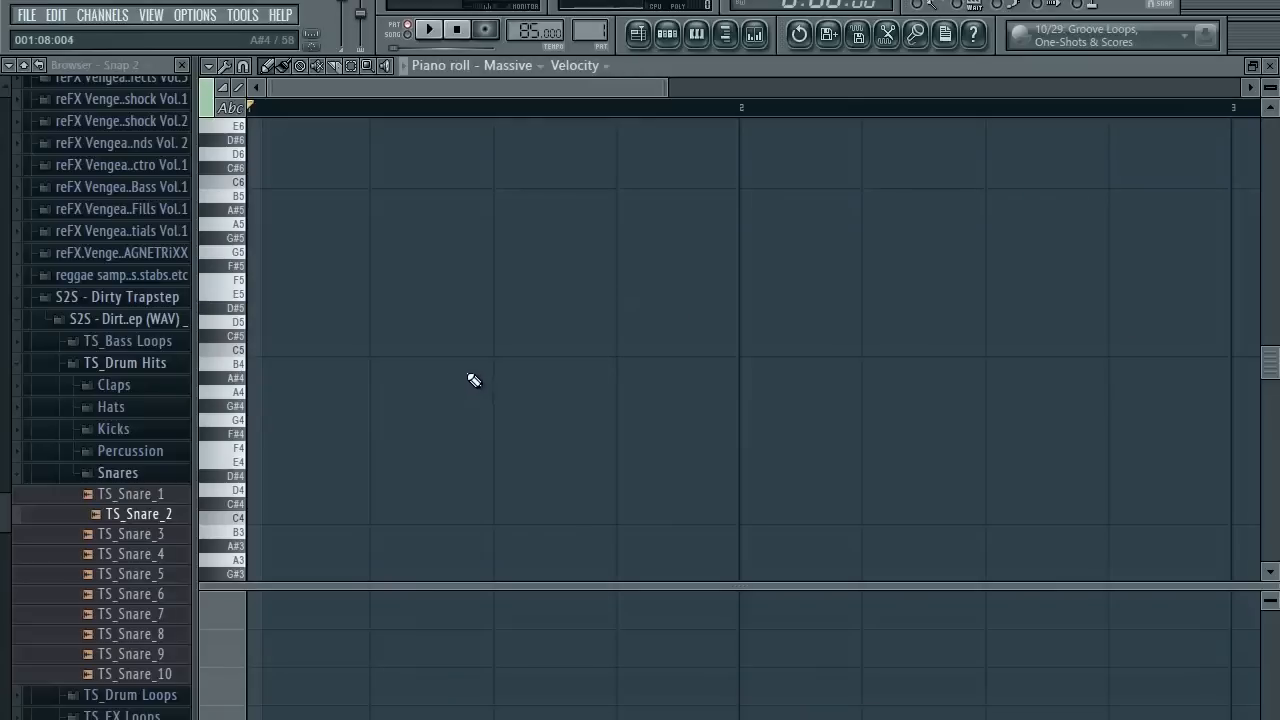
{"action": "scroll", "coordinate": [517, 391], "scroll_direction": "down", "scroll_amount": 3}
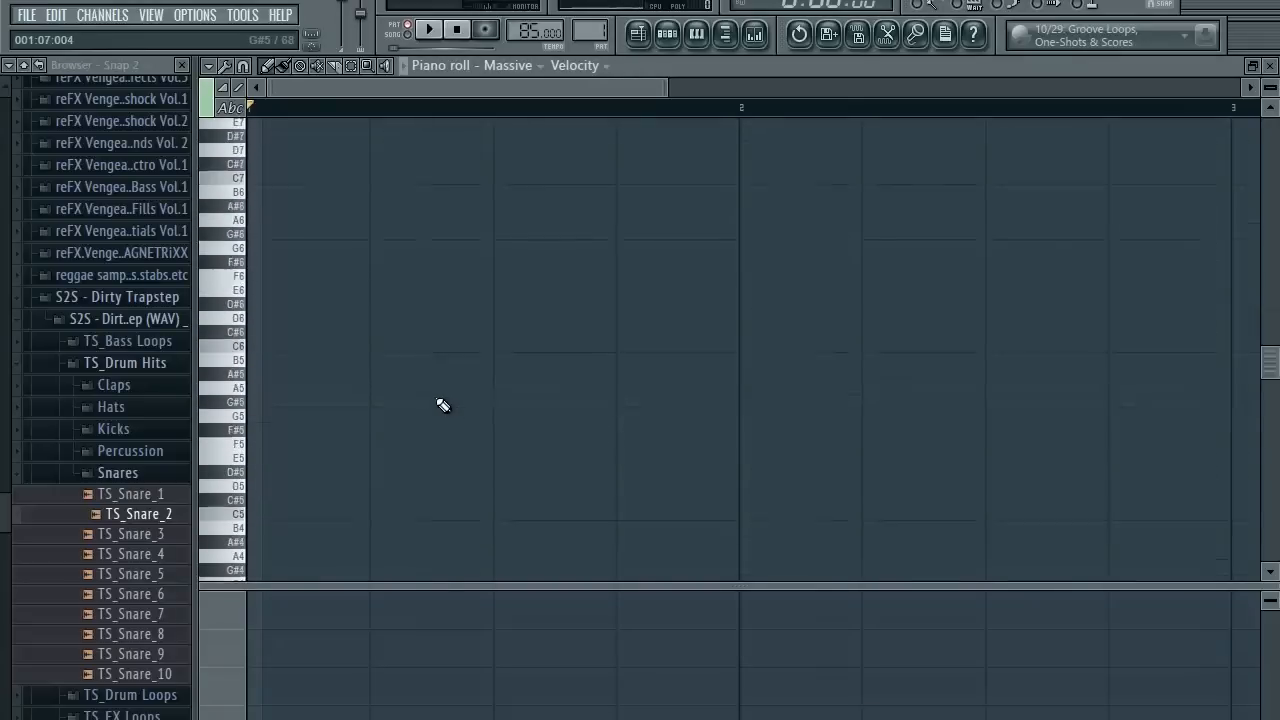
Paste the copied kick steps into the Massive channel.
{"action": "left_click", "coordinate": [667, 34]}
{"action": "right_click", "coordinate": [555, 306]}
{"action": "mouse_move", "coordinate": [634, 403]}
{"action": "left_click", "coordinate": [707, 440]}
Open the TS_Kick_9 channel settings and preview the kick sample.
{"action": "right_click", "coordinate": [560, 305]}
{"action": "left_click", "coordinate": [582, 316]}
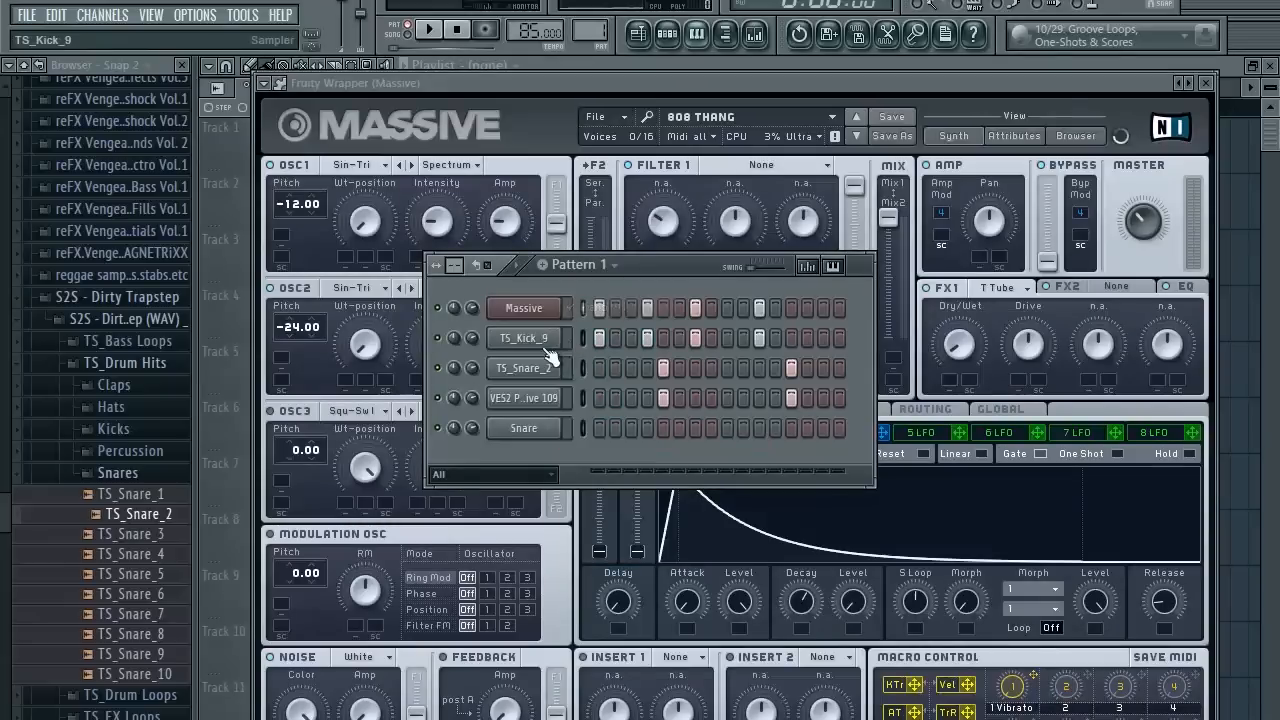
{"action": "left_click", "coordinate": [548, 340]}
{"action": "mouse_move", "coordinate": [1013, 592]}
{"action": "left_mouse_down"}
{"action": "mouse_move", "coordinate": [1013, 568]}
{"action": "mouse_move", "coordinate": [1025, 572]}
{"action": "left_mouse_up"}
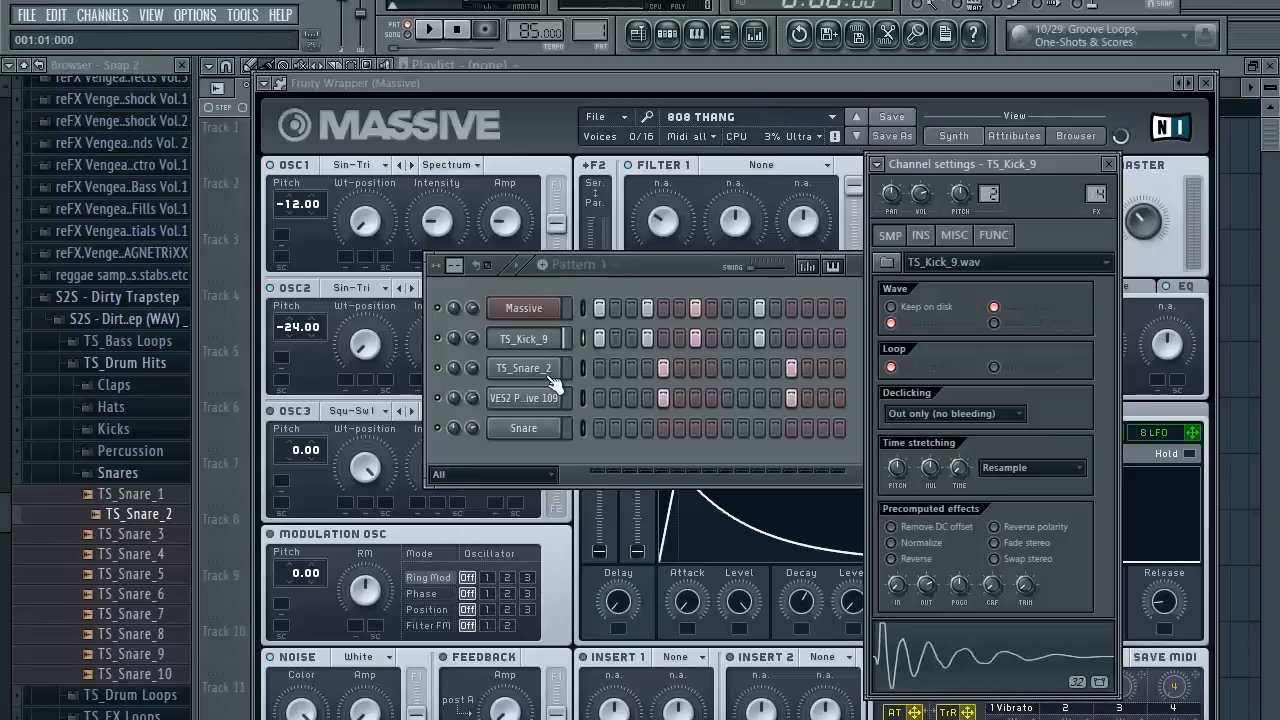
Send the Massive steps to the piano roll, move all four notes to F4 and play the pattern.
{"action": "right_click", "coordinate": [557, 315]}
{"action": "left_click", "coordinate": [580, 307]}
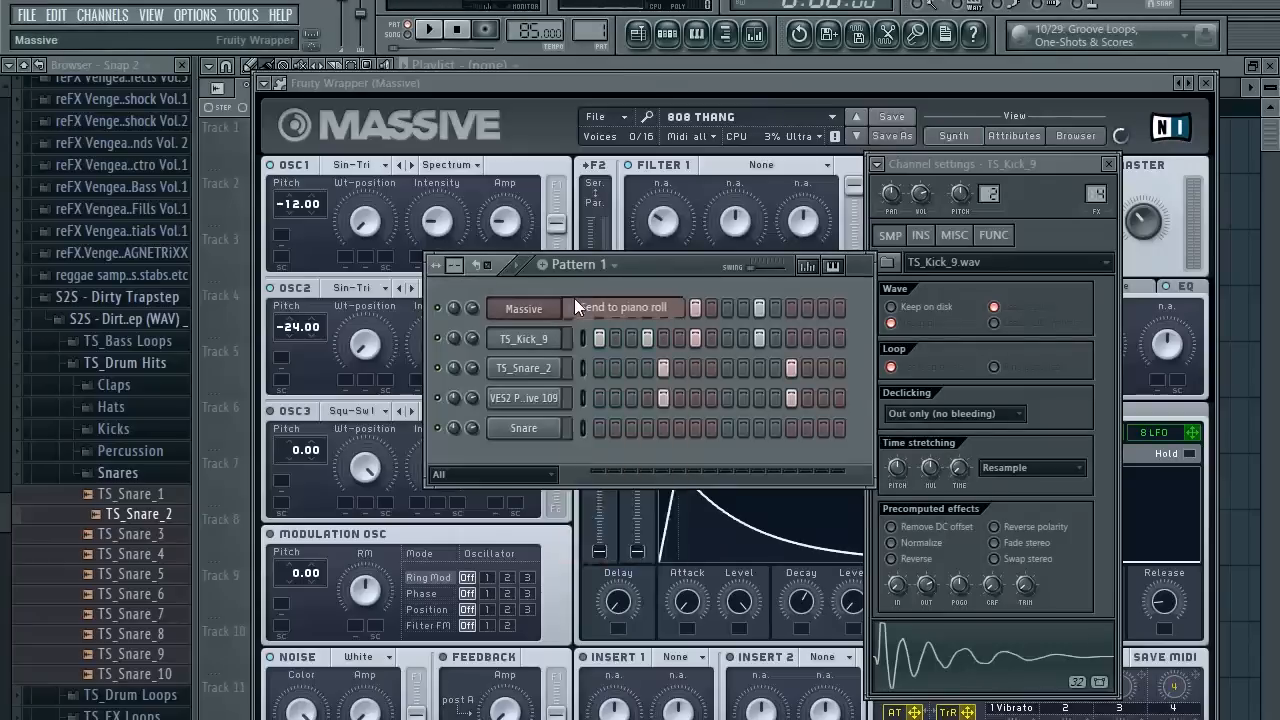
{"action": "scroll", "coordinate": [271, 337], "scroll_direction": "down", "scroll_amount": 1}
{"action": "left_click_drag", "start_coordinate": [673, 397], "coordinate": [224, 445]}
{"action": "key", "text": "space"}
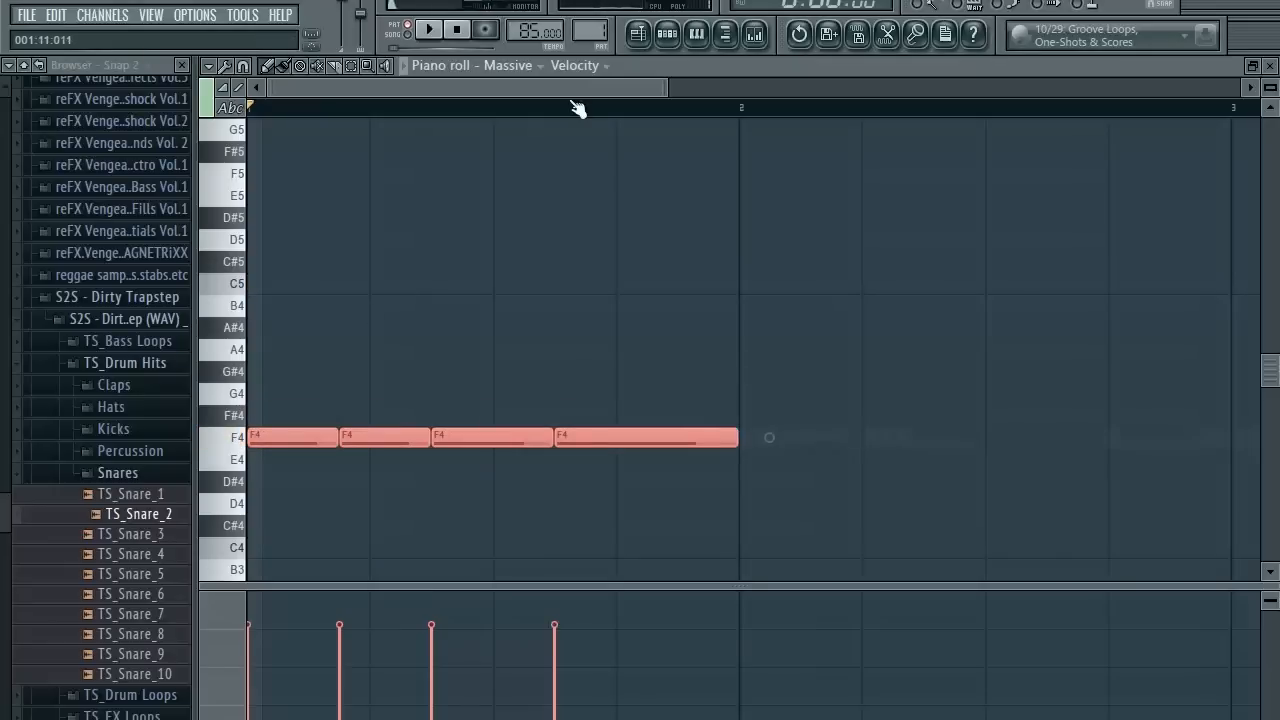
Reopen Massive during playback, set the decay of envelope 4 to about 0.5 and close the synth window.
{"action": "left_click", "coordinate": [667, 34]}
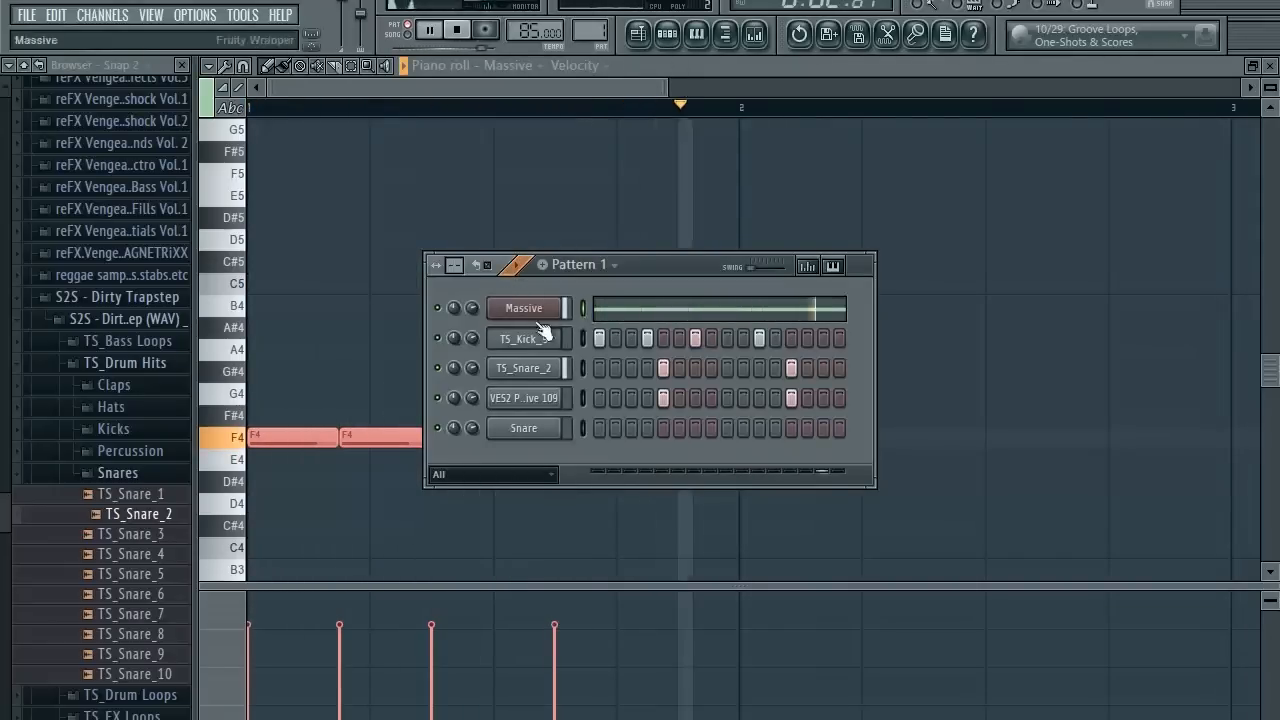
{"action": "left_click", "coordinate": [523, 308]}
{"action": "left_click_drag", "start_coordinate": [792, 602], "coordinate": [799, 619]}
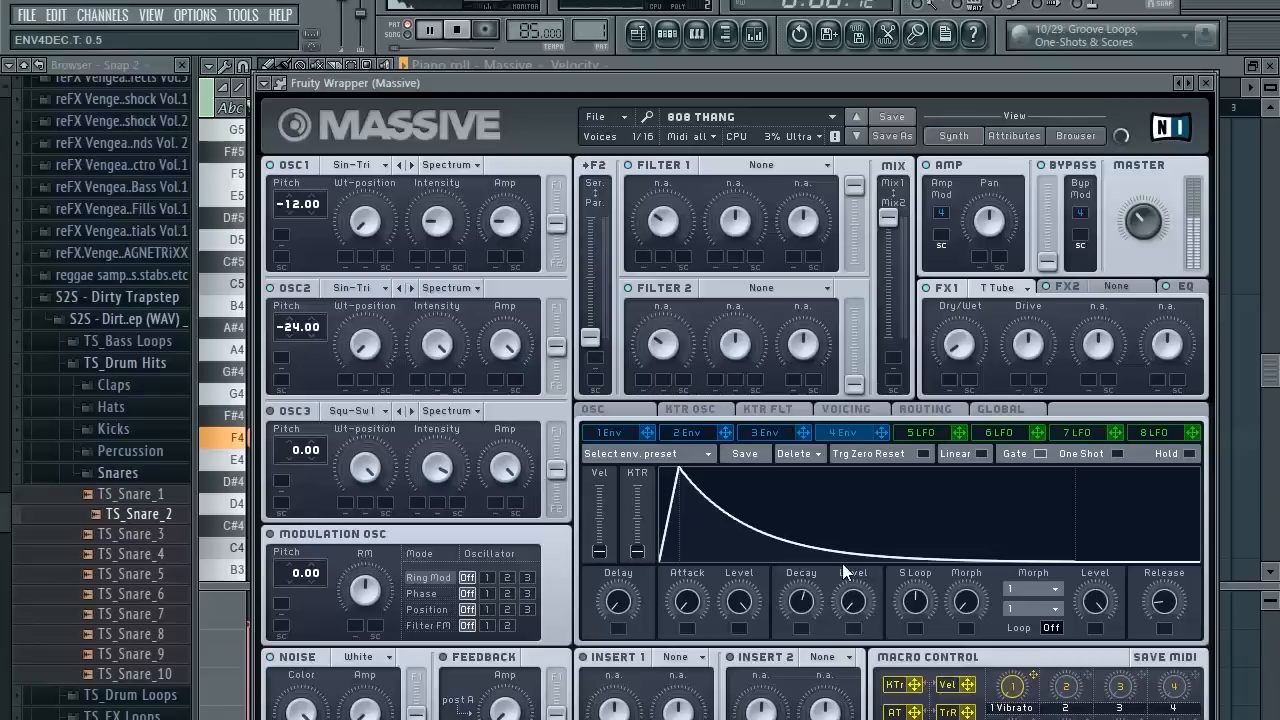
{"action": "left_click", "coordinate": [1207, 83]}
{"action": "left_click", "coordinate": [1162, 70]}
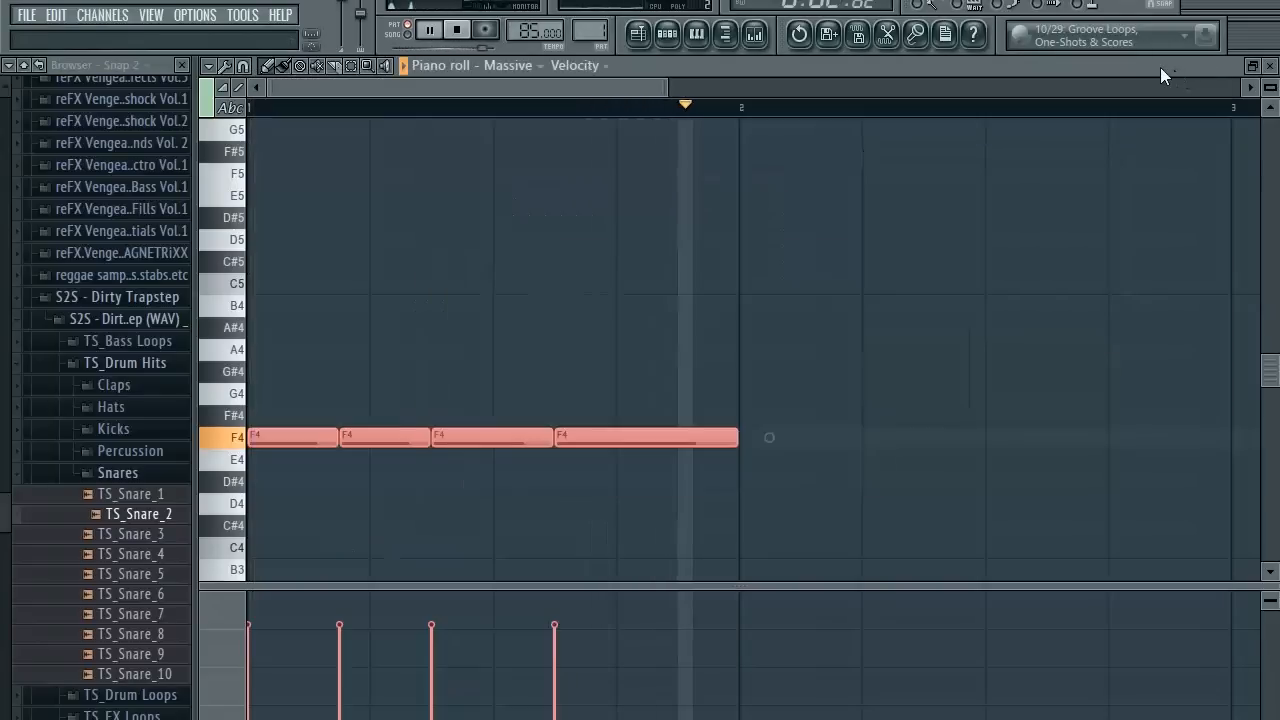
Route the Massive channel to mixer insert 10.
{"action": "left_click", "coordinate": [754, 34]}
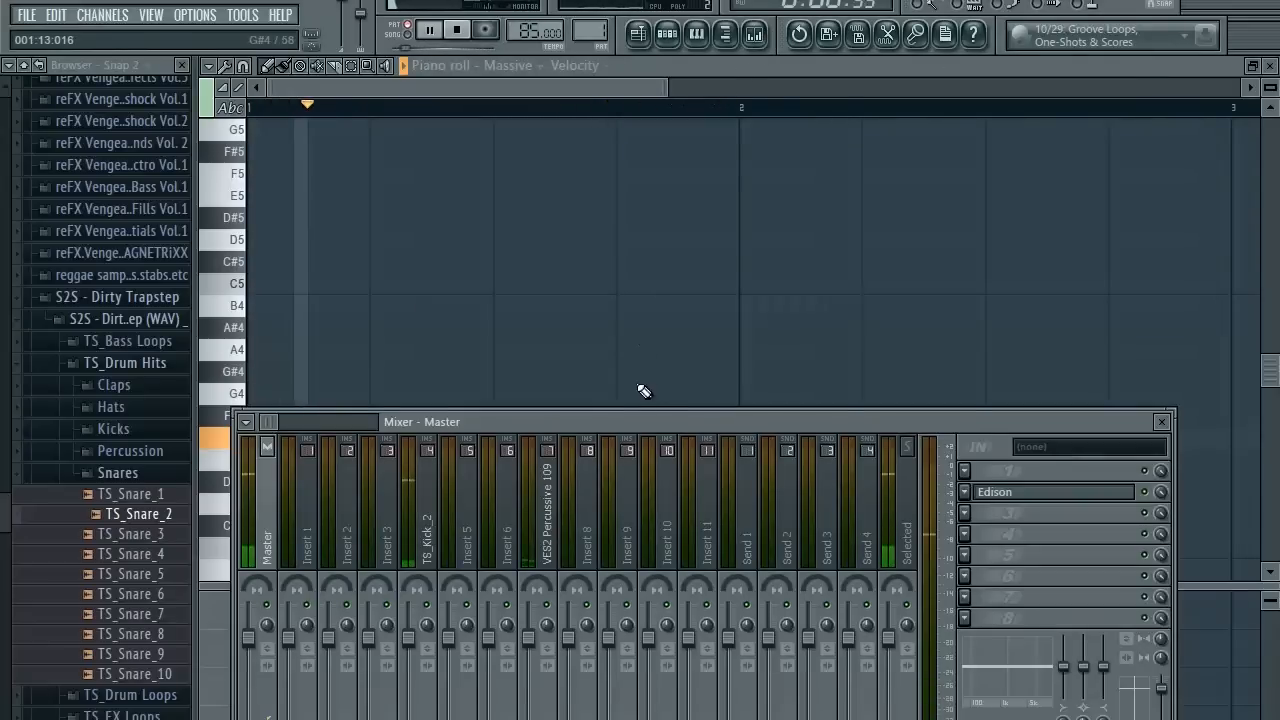
{"action": "left_click", "coordinate": [667, 34]}
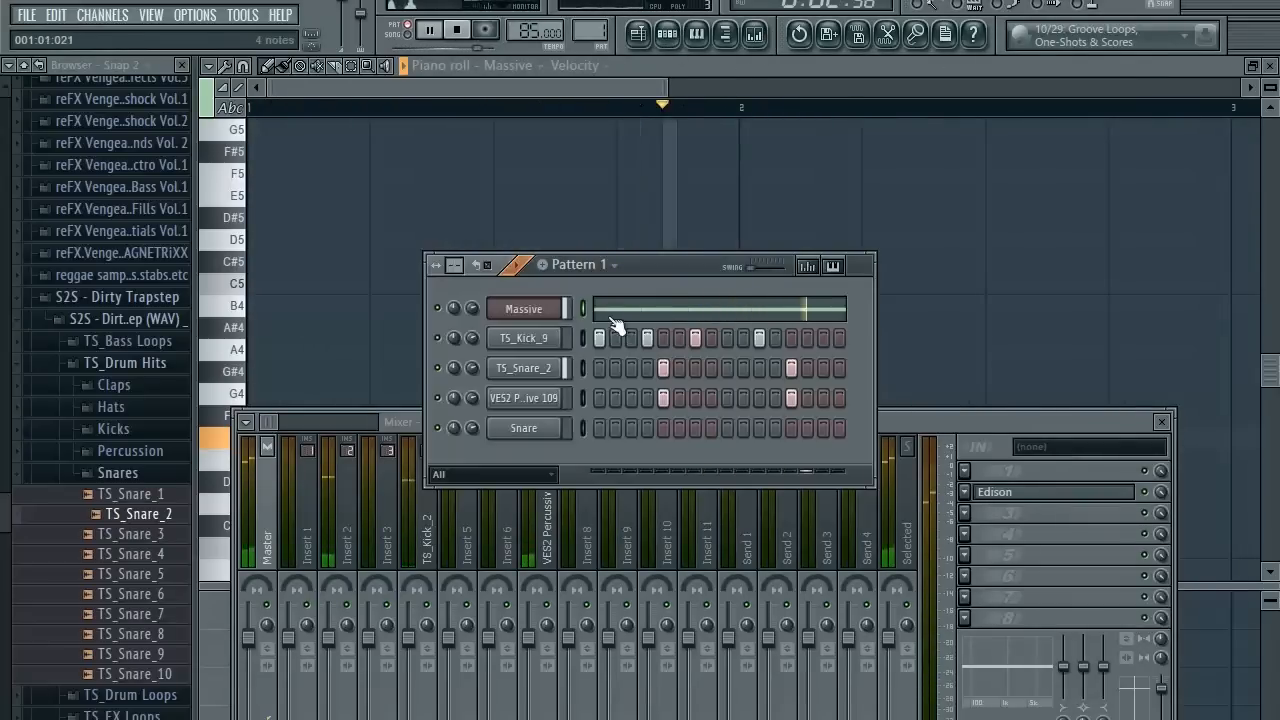
{"action": "left_click", "coordinate": [584, 510]}
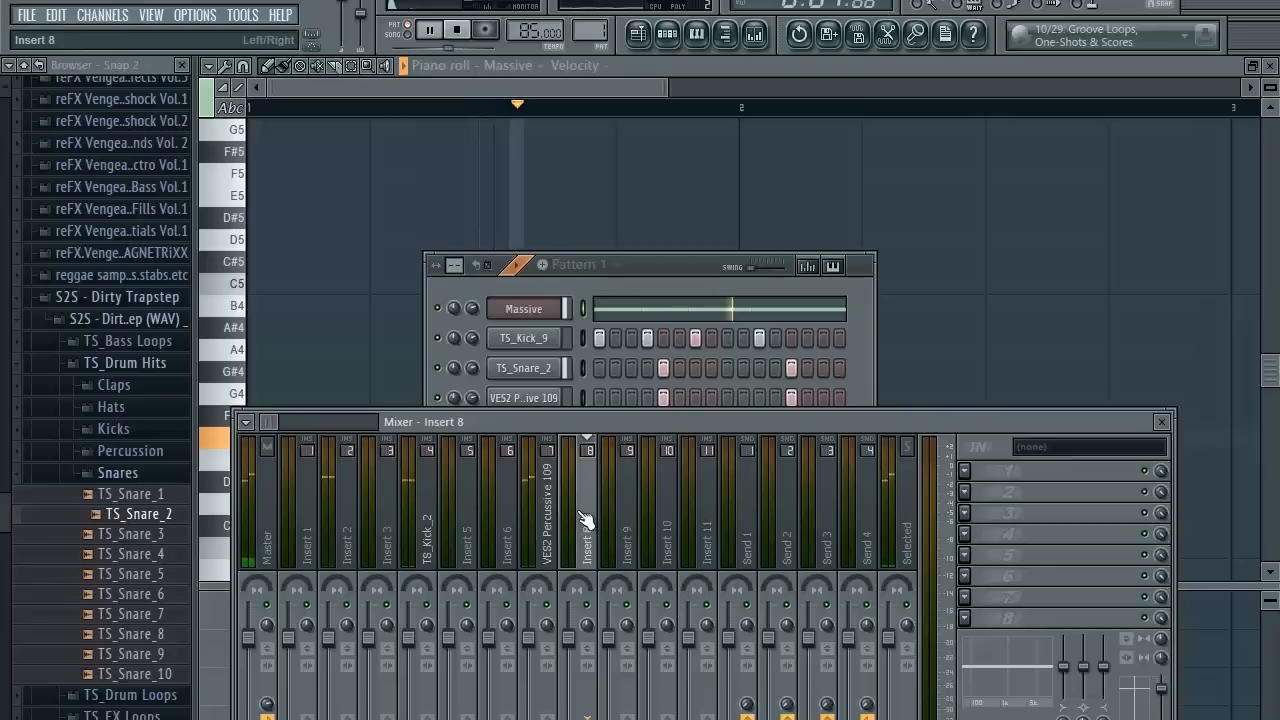
{"action": "right_click", "coordinate": [668, 512]}
{"action": "left_click", "coordinate": [930, 507]}
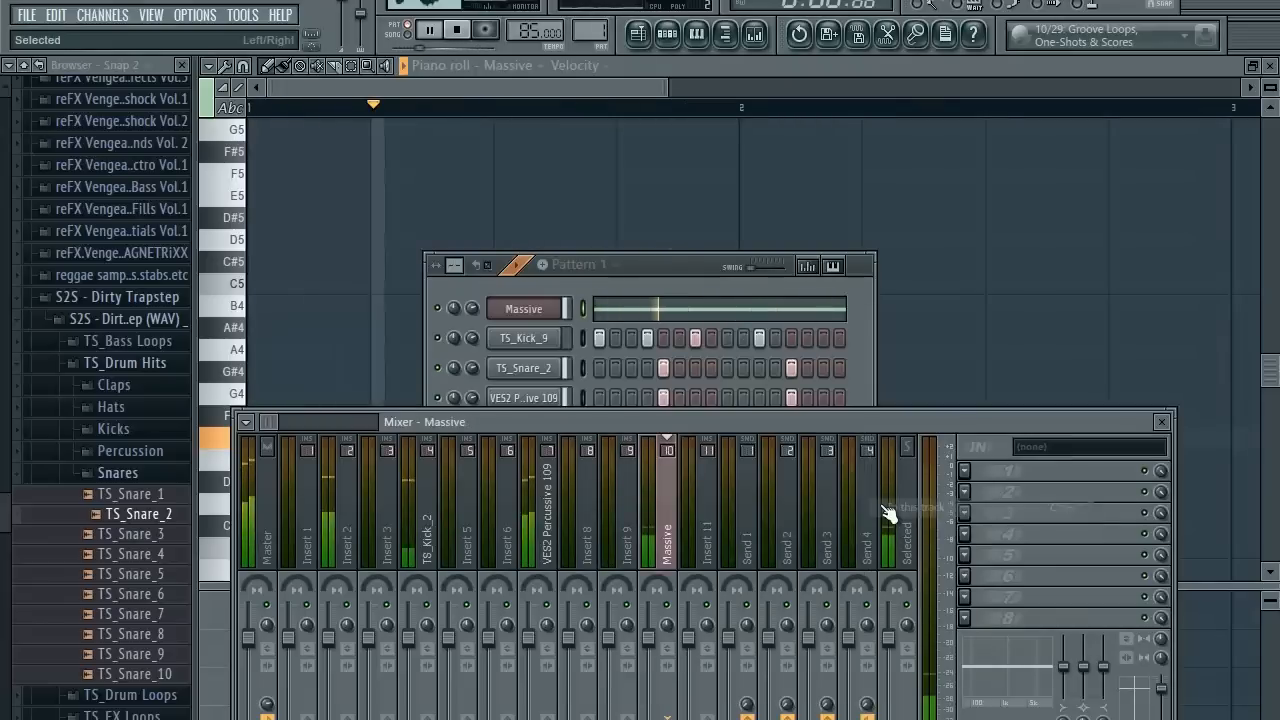
Add Fruity WaveShaper to the Massive mixer track and raise the midpoint of its shaping curve.
{"action": "left_click", "coordinate": [966, 471]}
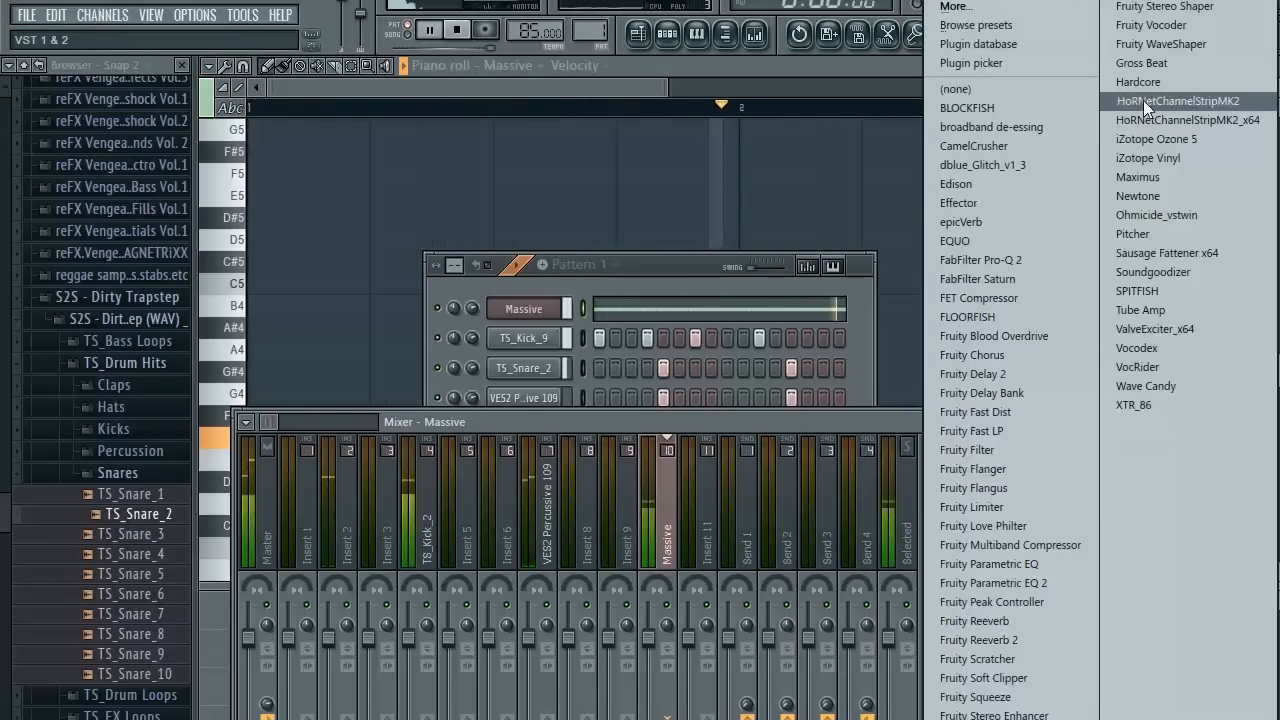
{"action": "left_click", "coordinate": [1160, 46]}
{"action": "left_click_drag", "start_coordinate": [390, 378], "coordinate": [390, 323]}
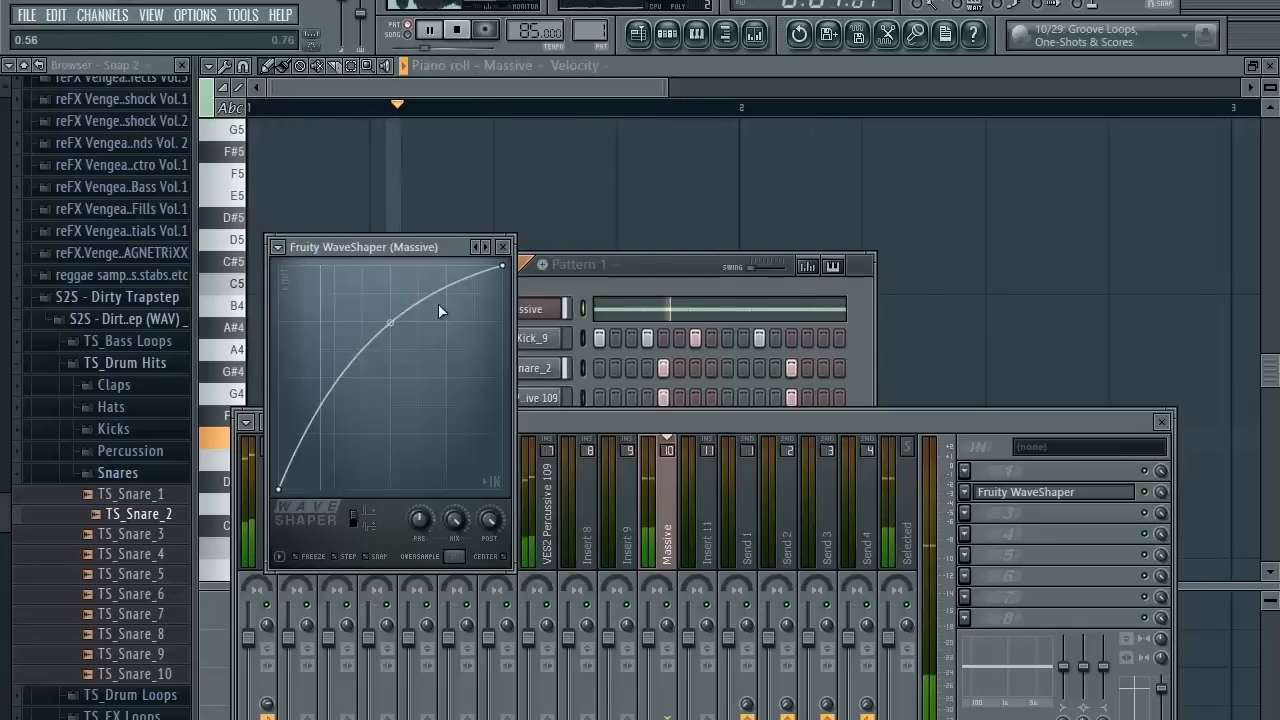
Close the WaveShaper and reposition the pattern and mixer windows so both can be reached.
{"action": "left_click", "coordinate": [504, 248]}
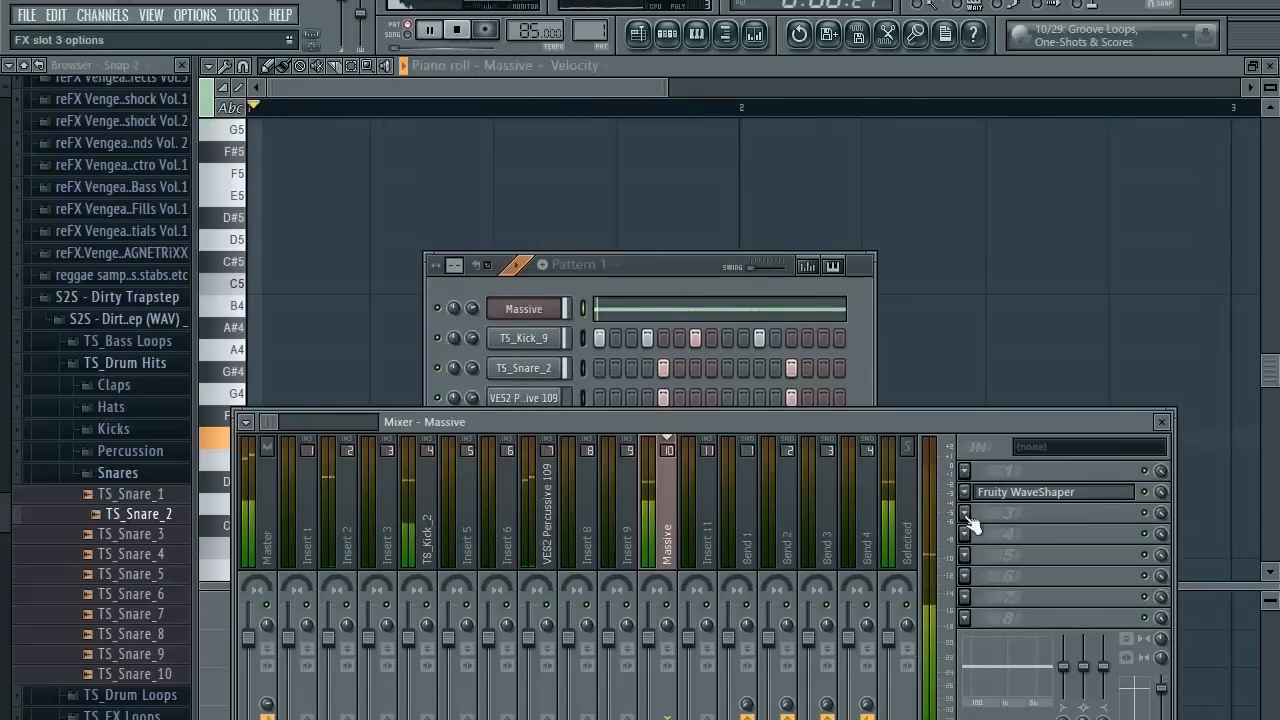
{"action": "left_click", "coordinate": [965, 514]}
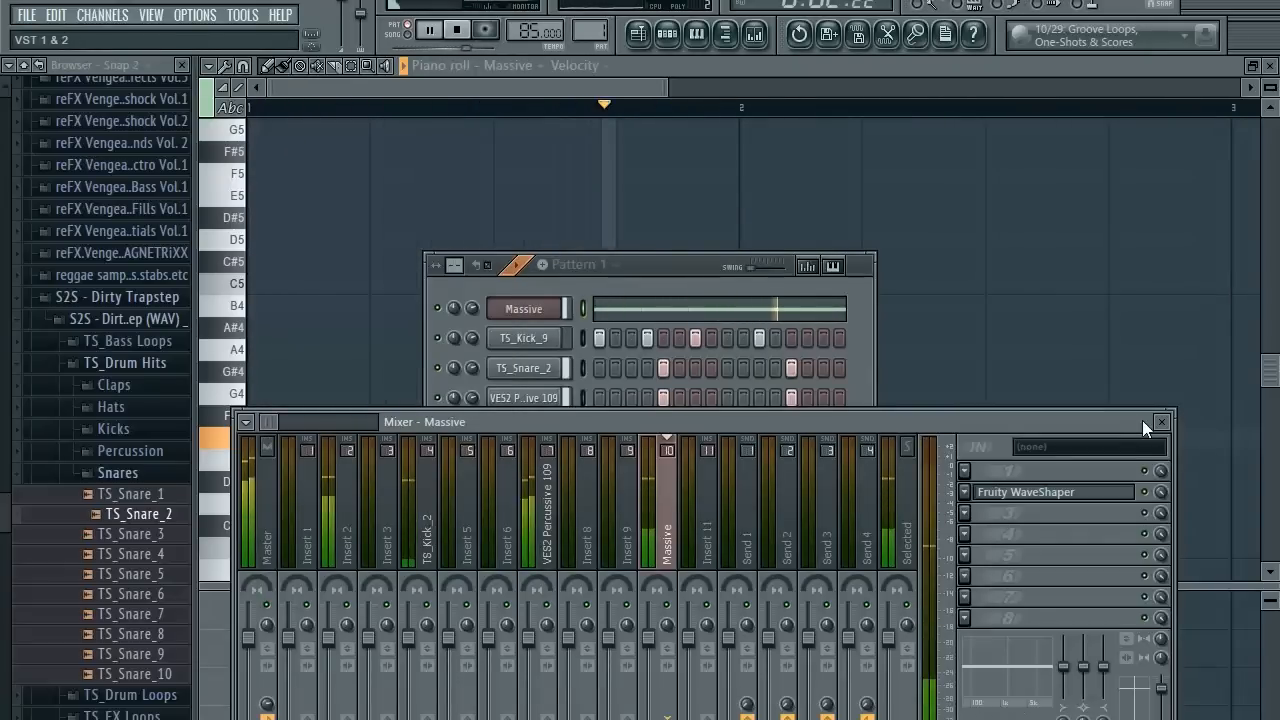
{"action": "left_click", "coordinate": [1160, 421]}
{"action": "left_click_drag", "start_coordinate": [720, 264], "coordinate": [734, 207]}
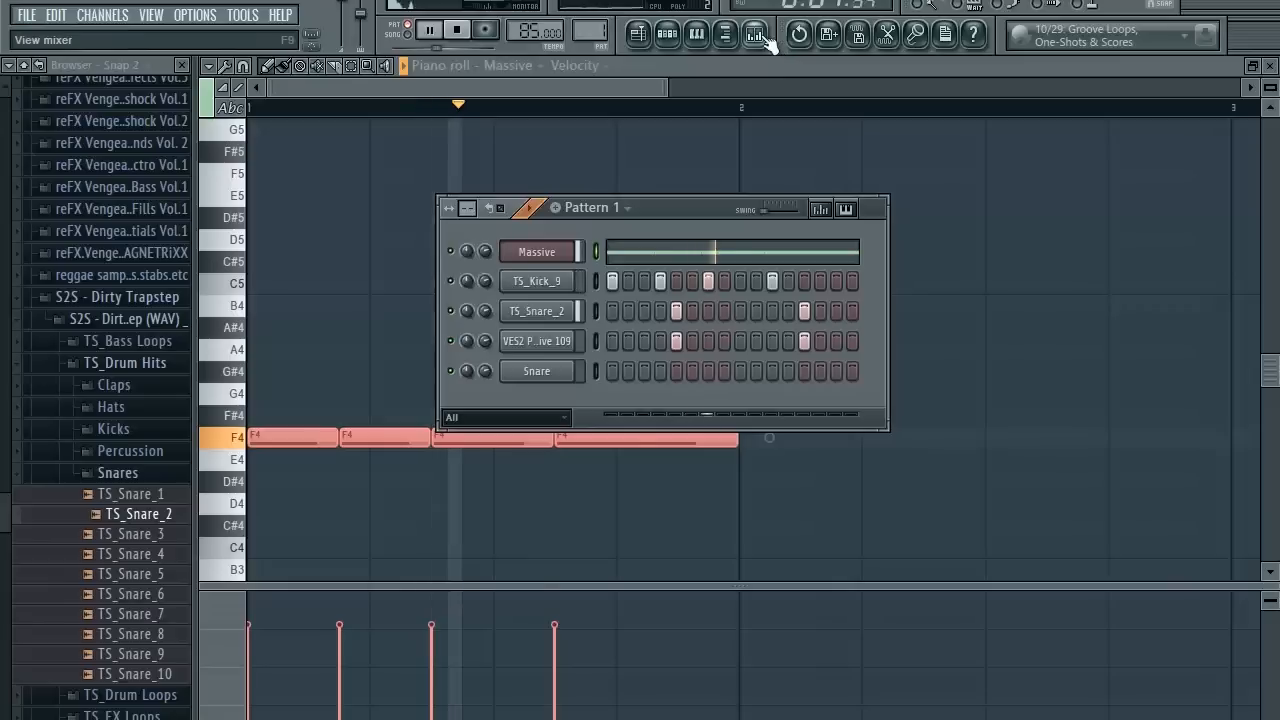
{"action": "key", "text": "F9"}
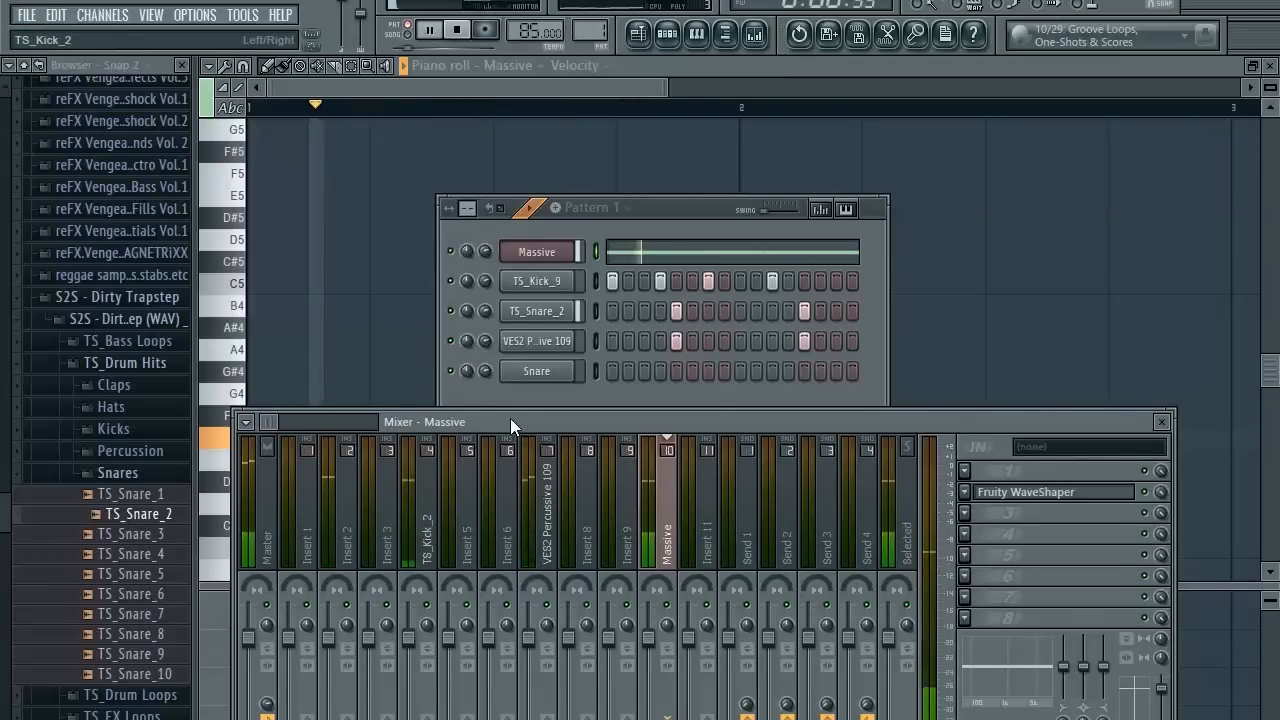
{"action": "left_click_drag", "start_coordinate": [510, 418], "coordinate": [512, 359]}
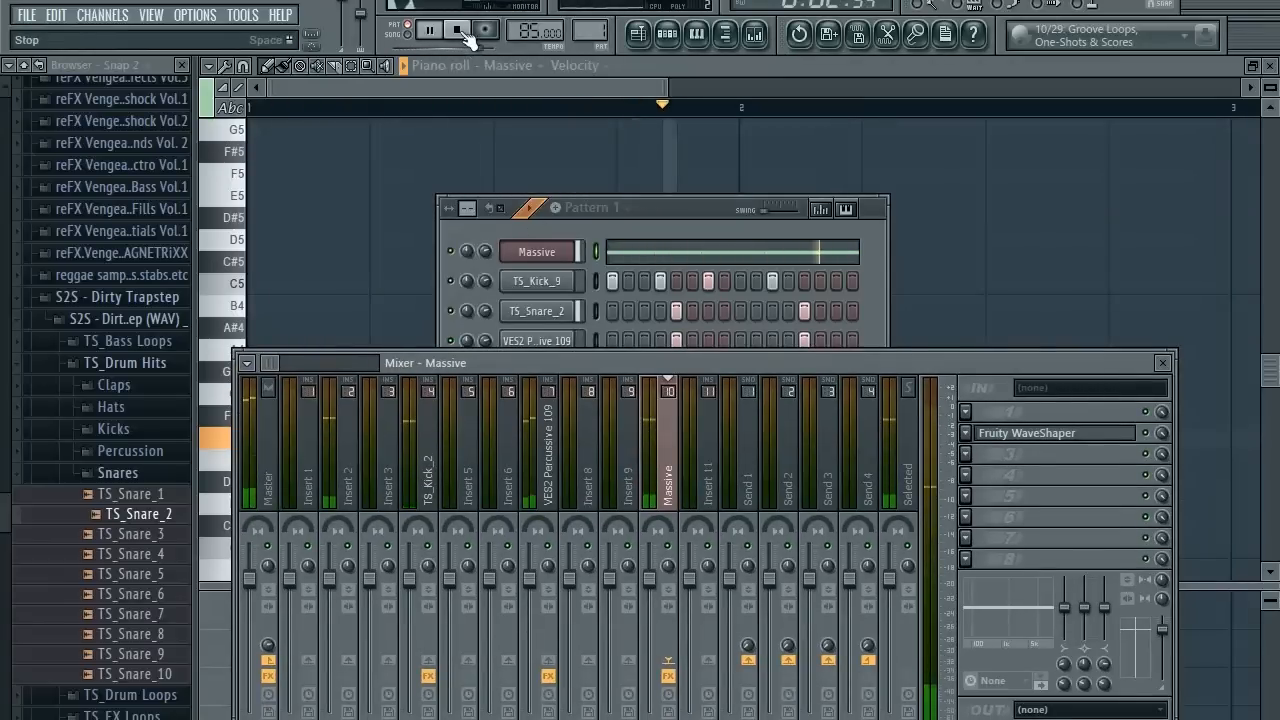
Stop playback, open Edison on the Master track with Mind (feat. Kai), and arrange the Edison, pattern and mixer windows.
{"action": "left_click", "coordinate": [282, 472]}
{"action": "left_click", "coordinate": [1046, 437]}
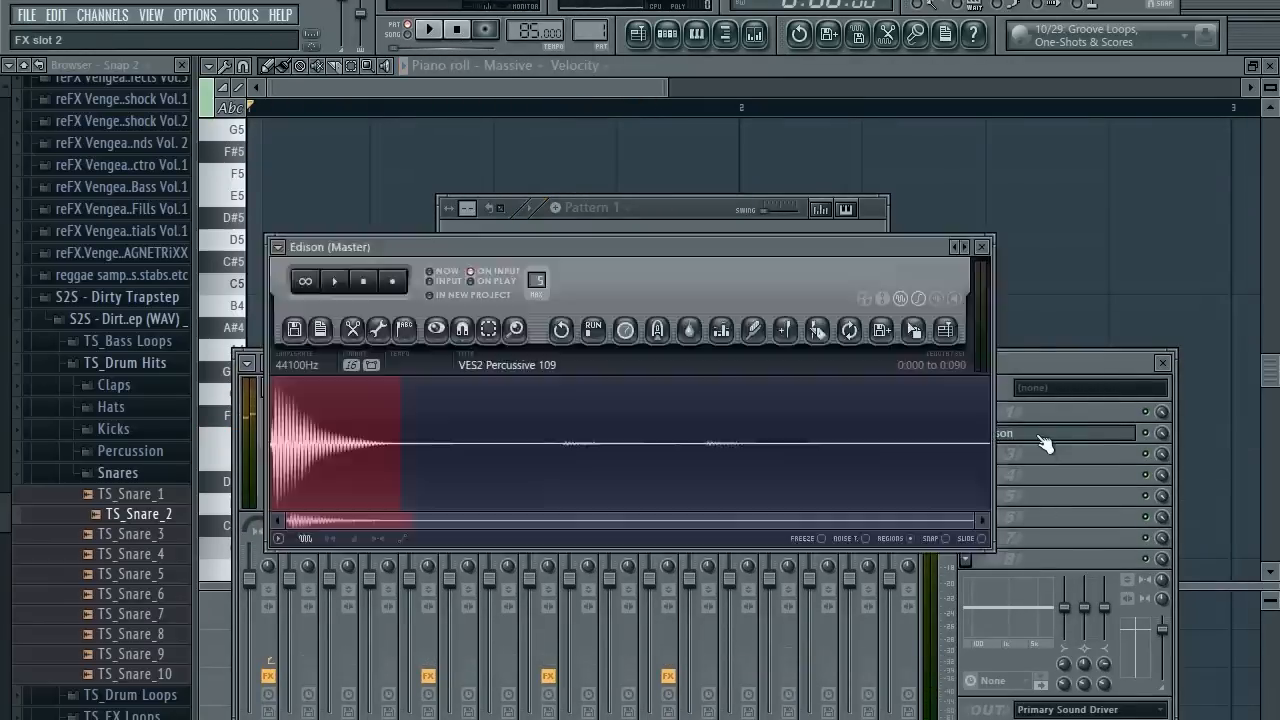
{"action": "left_click_drag", "start_coordinate": [678, 240], "coordinate": [690, 413]}
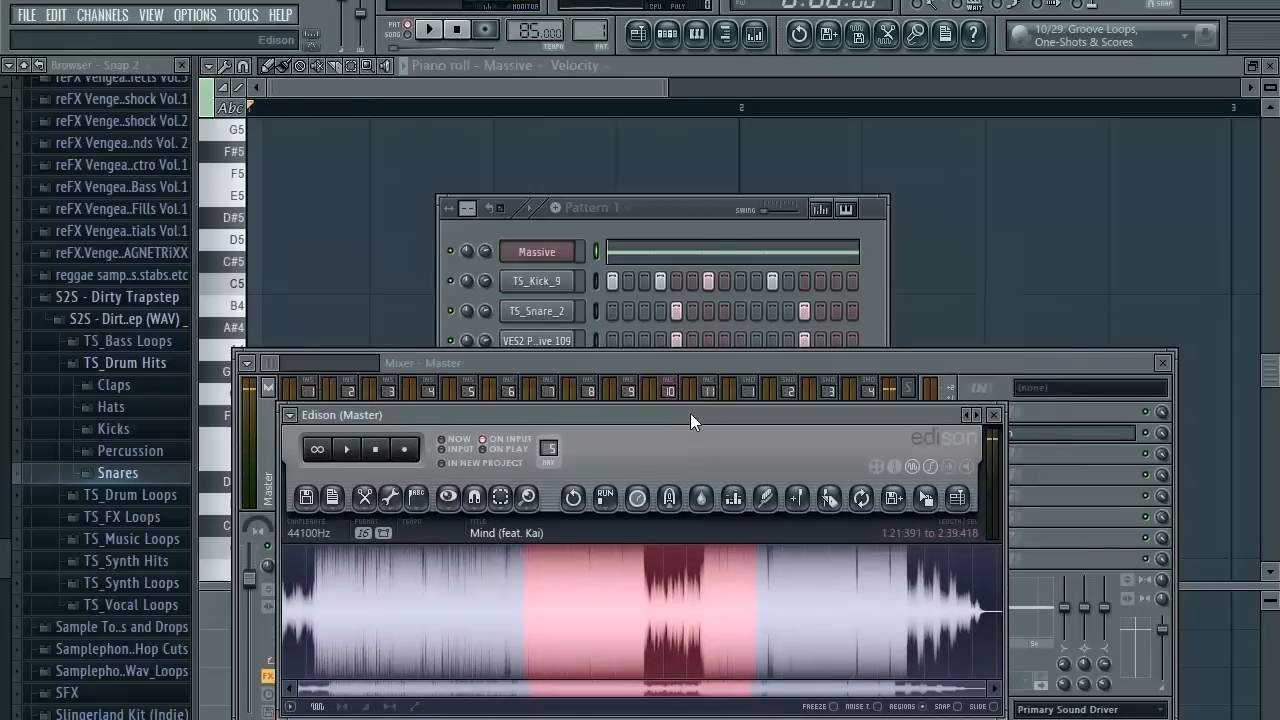
{"action": "left_click_drag", "start_coordinate": [693, 201], "coordinate": [649, 130]}
{"action": "left_click_drag", "start_coordinate": [857, 357], "coordinate": [860, 373]}
{"action": "left_click", "coordinate": [1040, 451]}
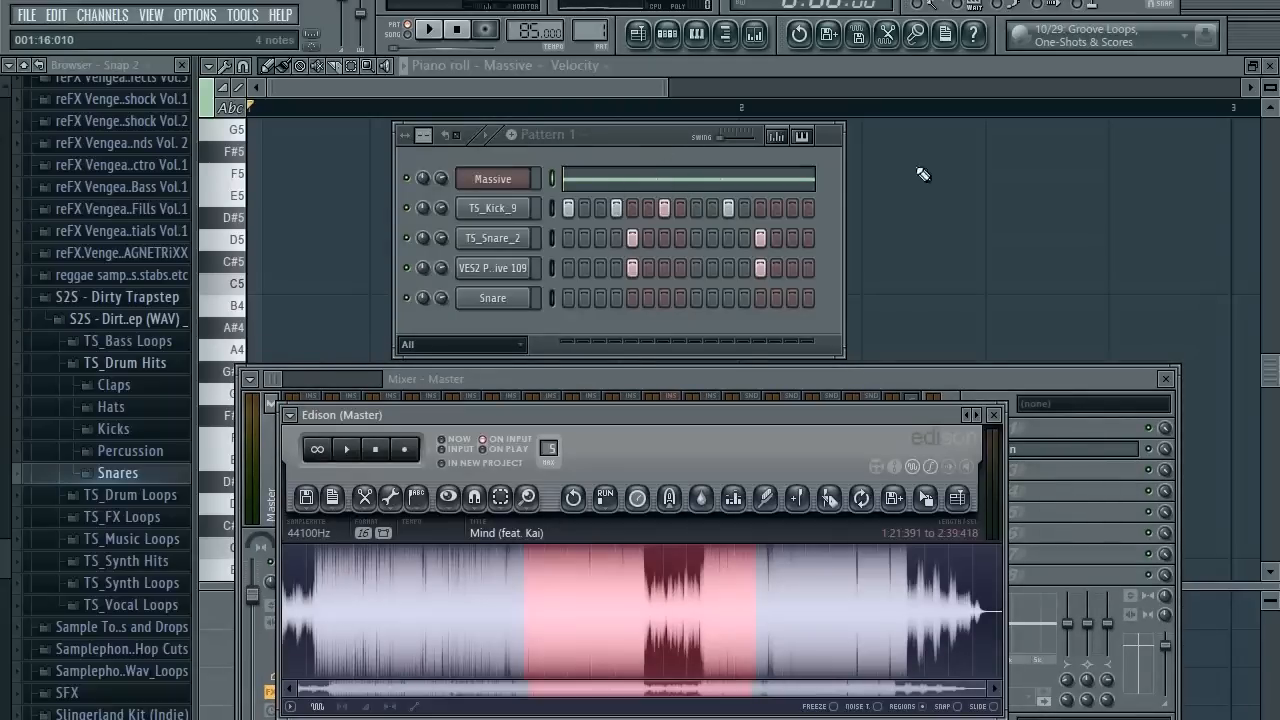
Switch from the piano roll to the playlist and place a Pattern 1 clip on Track 1 at bar 5.
{"action": "left_click", "coordinate": [1270, 66]}
{"action": "key", "text": "F12"}
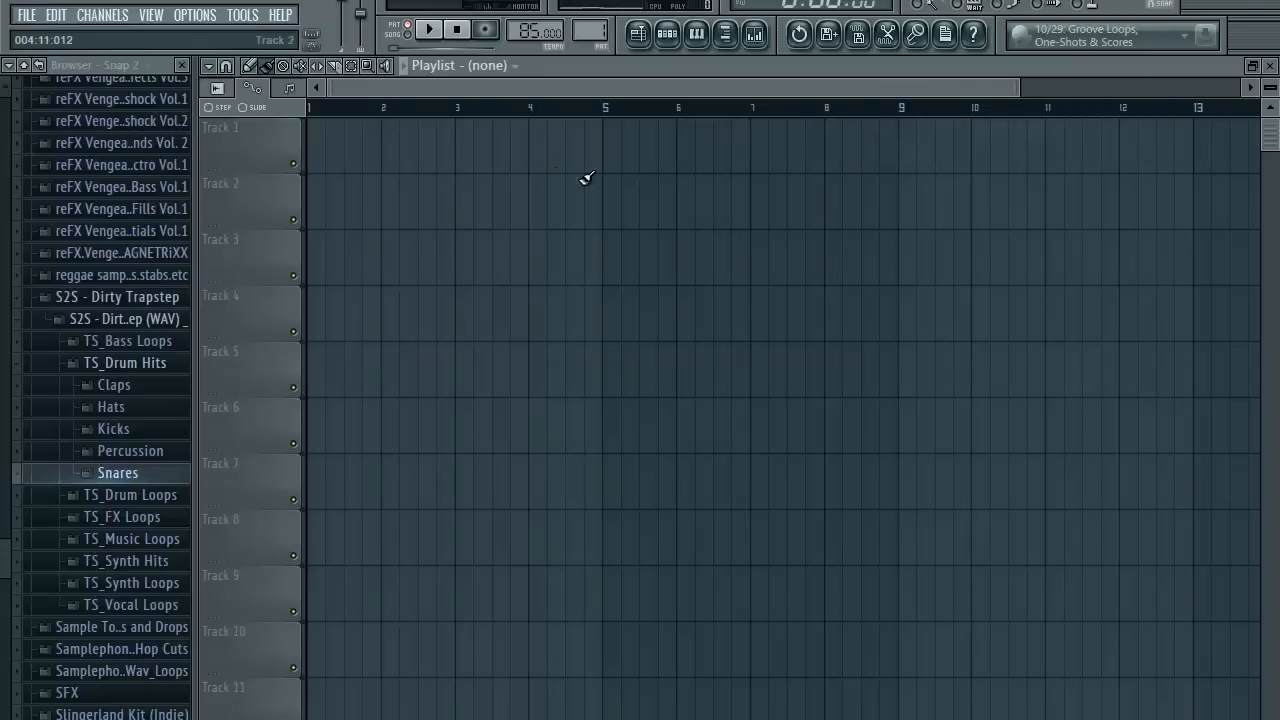
{"action": "left_click", "coordinate": [616, 165]}
{"action": "scroll", "coordinate": [629, 156], "scroll_direction": "up", "scroll_amount": 5}
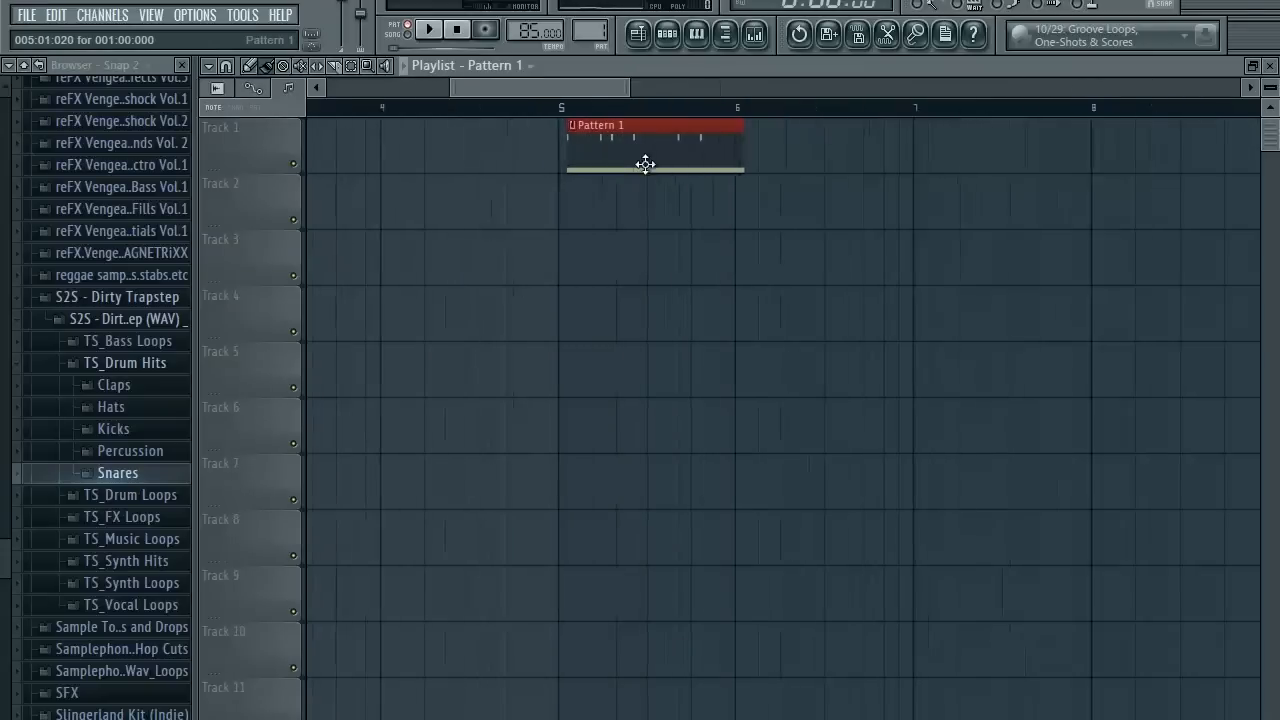
{"action": "scroll", "coordinate": [544, 172], "scroll_direction": "up", "scroll_amount": 3}
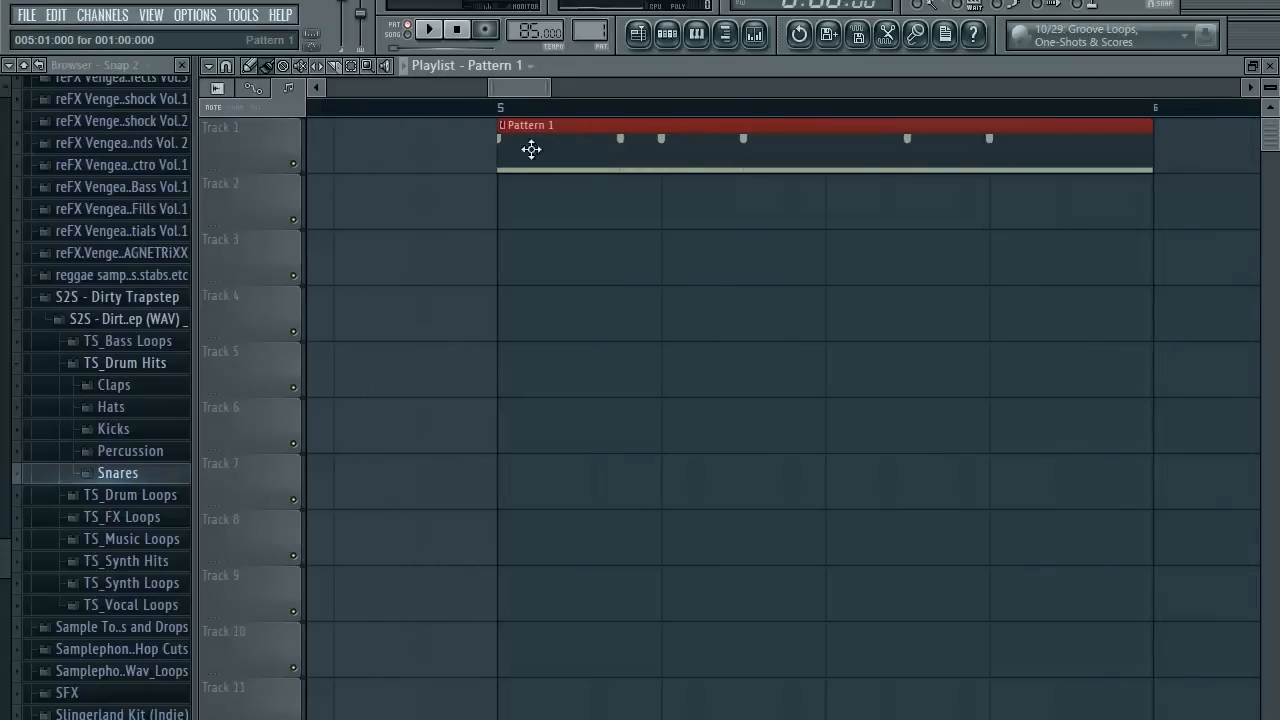
{"action": "scroll", "coordinate": [490, 130], "scroll_direction": "down", "scroll_amount": 2}
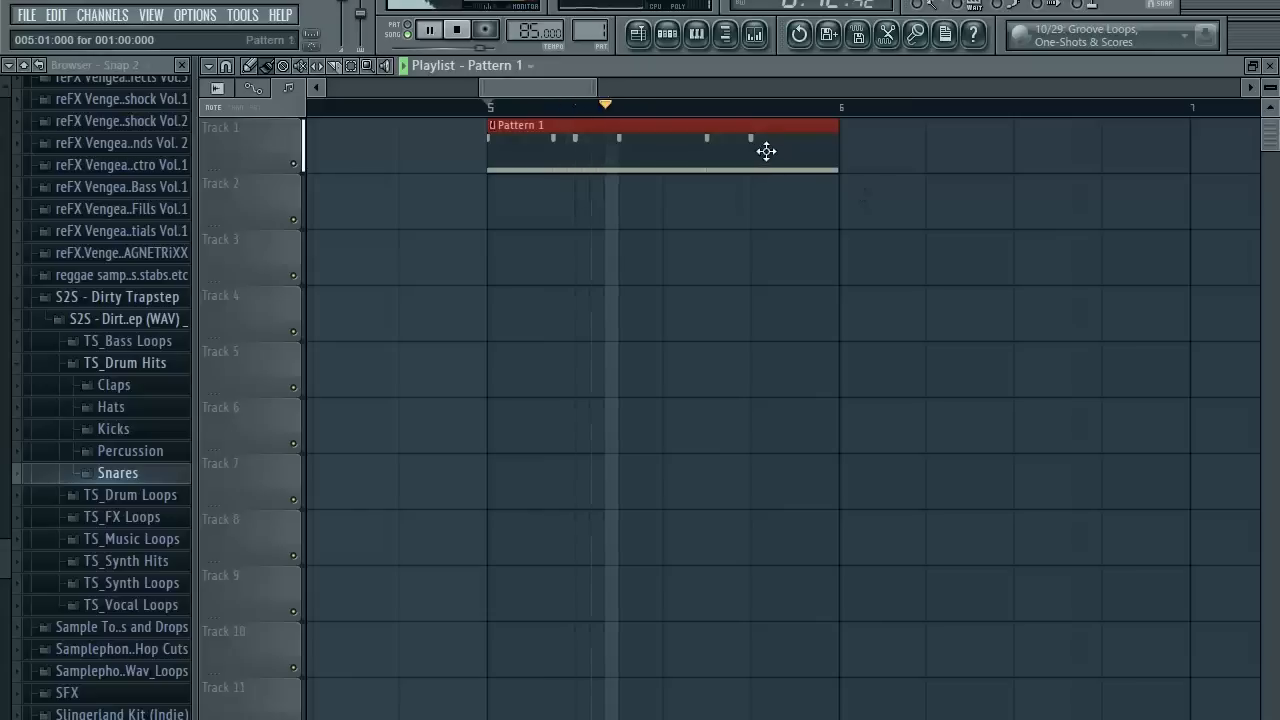
Place three more Pattern 1 clips on Track 1 at bars 6, 7 and 8.
{"action": "left_click", "coordinate": [907, 150]}
{"action": "scroll", "coordinate": [1109, 251], "scroll_direction": "down", "scroll_amount": 2}
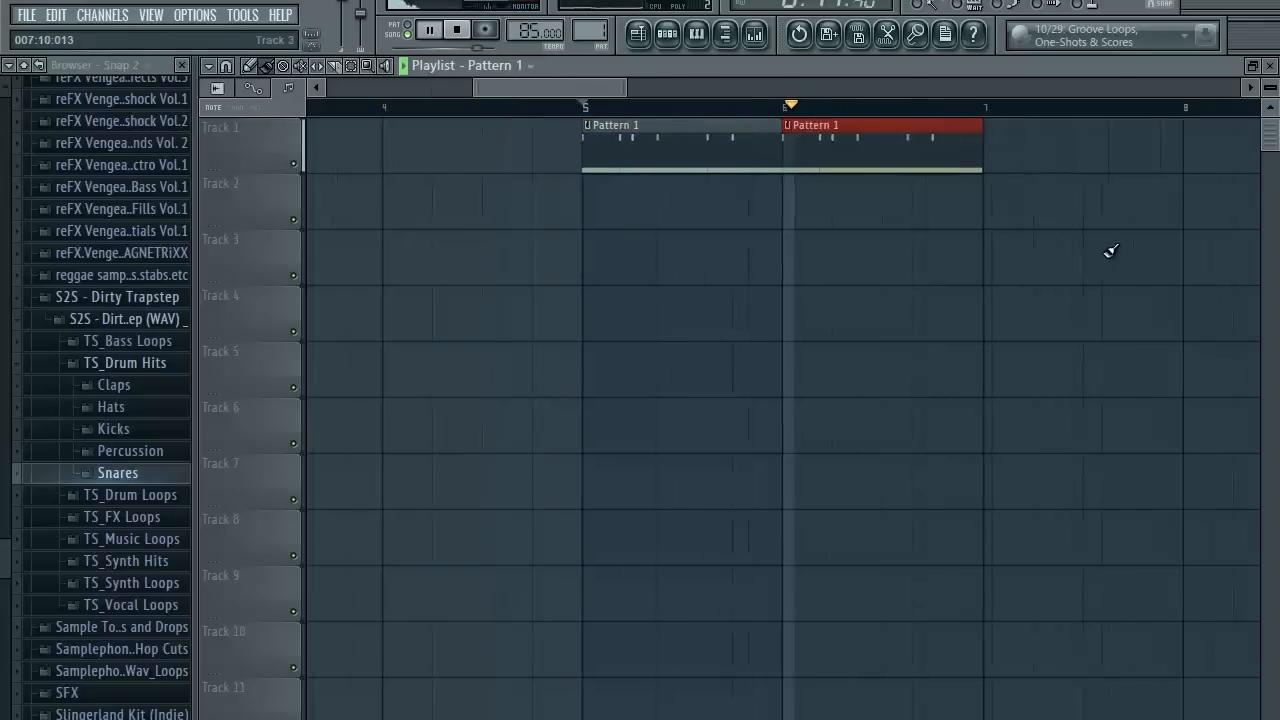
{"action": "scroll", "coordinate": [909, 200], "scroll_direction": "up", "scroll_amount": 2}
{"action": "left_click", "coordinate": [933, 205]}
{"action": "left_click_drag", "start_coordinate": [933, 205], "coordinate": [917, 146]}
{"action": "scroll", "coordinate": [1163, 223], "scroll_direction": "down", "scroll_amount": 2}
{"action": "scroll", "coordinate": [1072, 208], "scroll_direction": "up", "scroll_amount": 2}
{"action": "left_click", "coordinate": [1002, 203]}
{"action": "left_click_drag", "start_coordinate": [1002, 203], "coordinate": [1006, 134]}
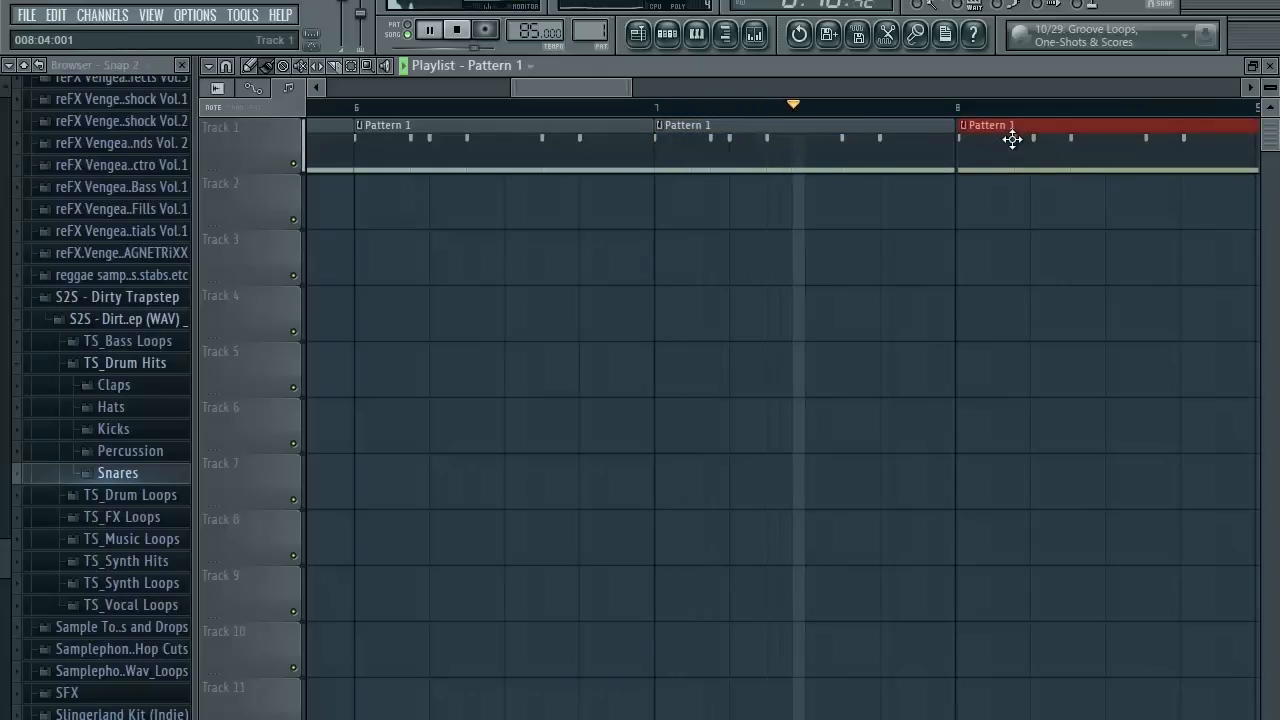
{"action": "scroll", "coordinate": [960, 195], "scroll_direction": "down", "scroll_amount": 3}
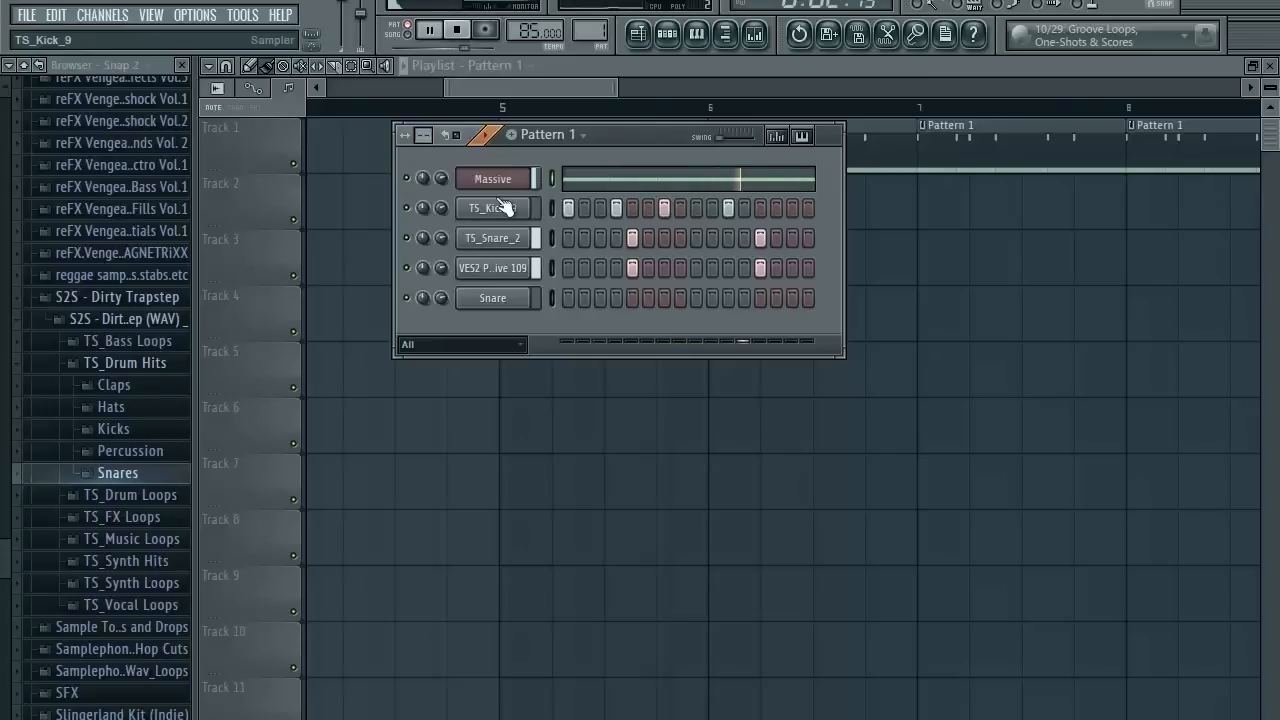
Load TS_Hat_8 from the TS_Drum Hits Hats folder onto the unused Snare channel.
{"action": "left_click", "coordinate": [495, 208]}
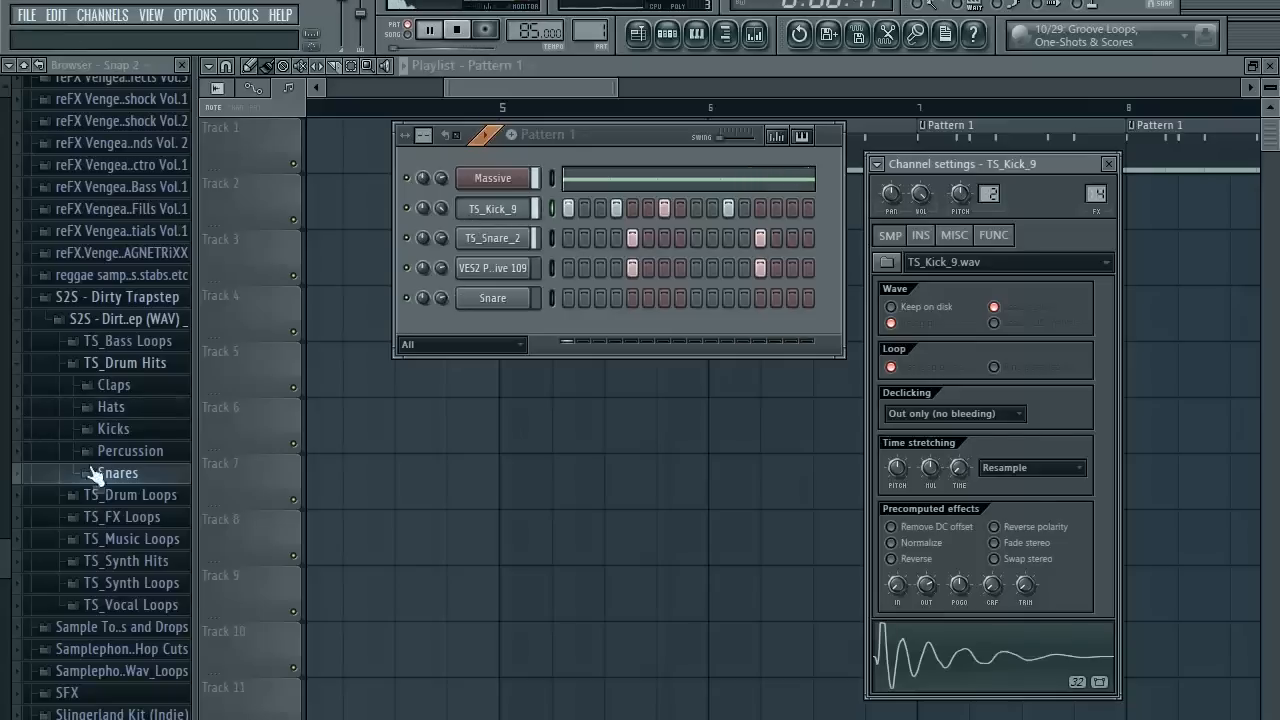
{"action": "right_click", "coordinate": [154, 428]}
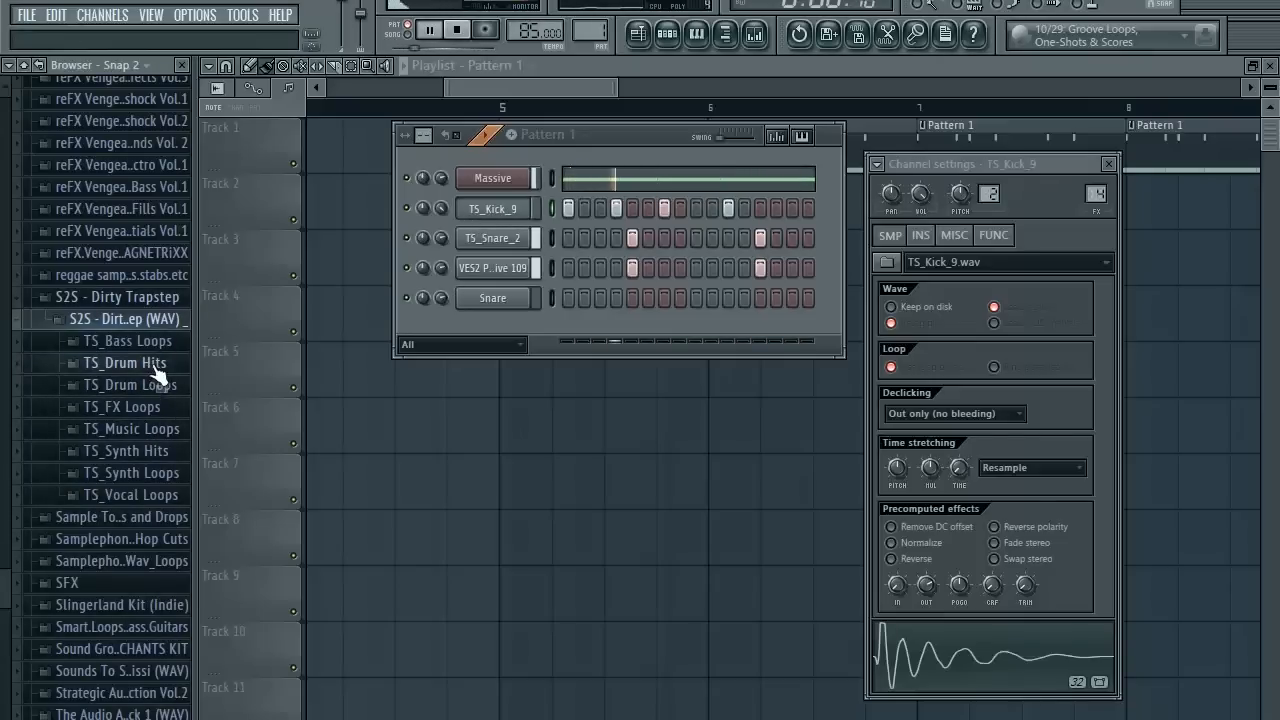
{"action": "left_click", "coordinate": [158, 372]}
{"action": "left_click", "coordinate": [156, 405]}
{"action": "left_click", "coordinate": [152, 418]}
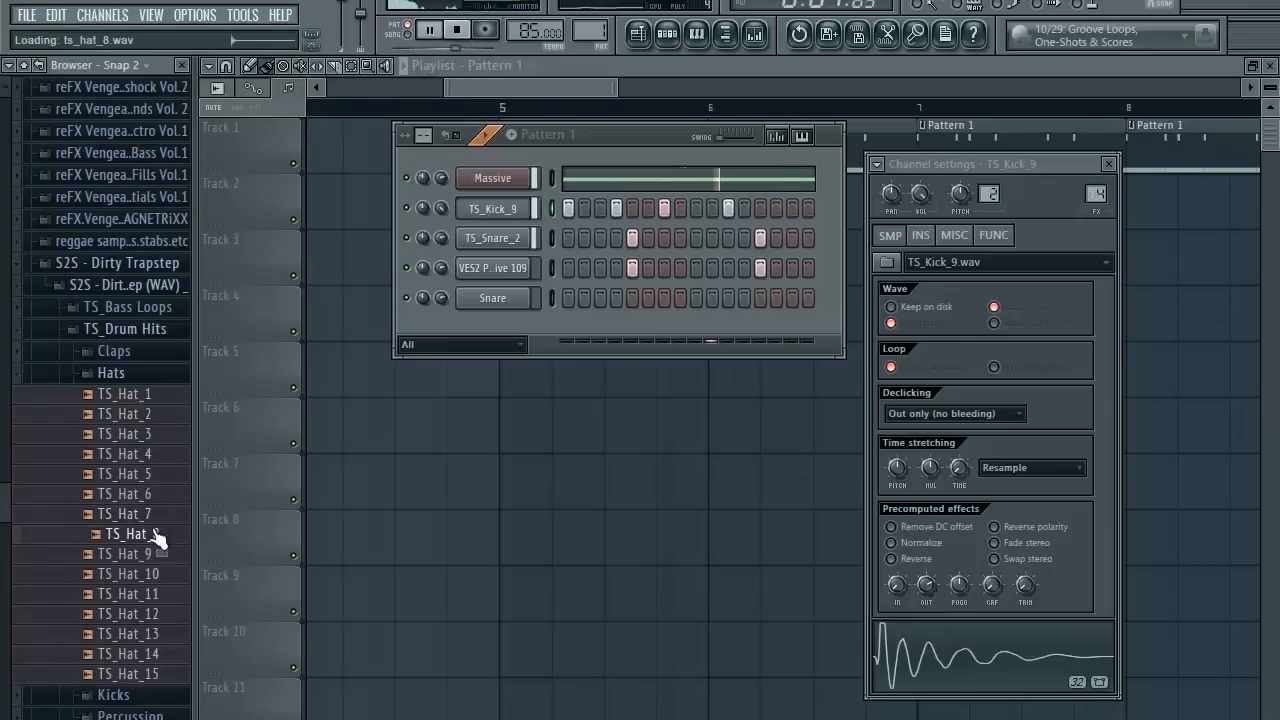
{"action": "left_click_drag", "start_coordinate": [495, 310], "coordinate": [495, 305]}
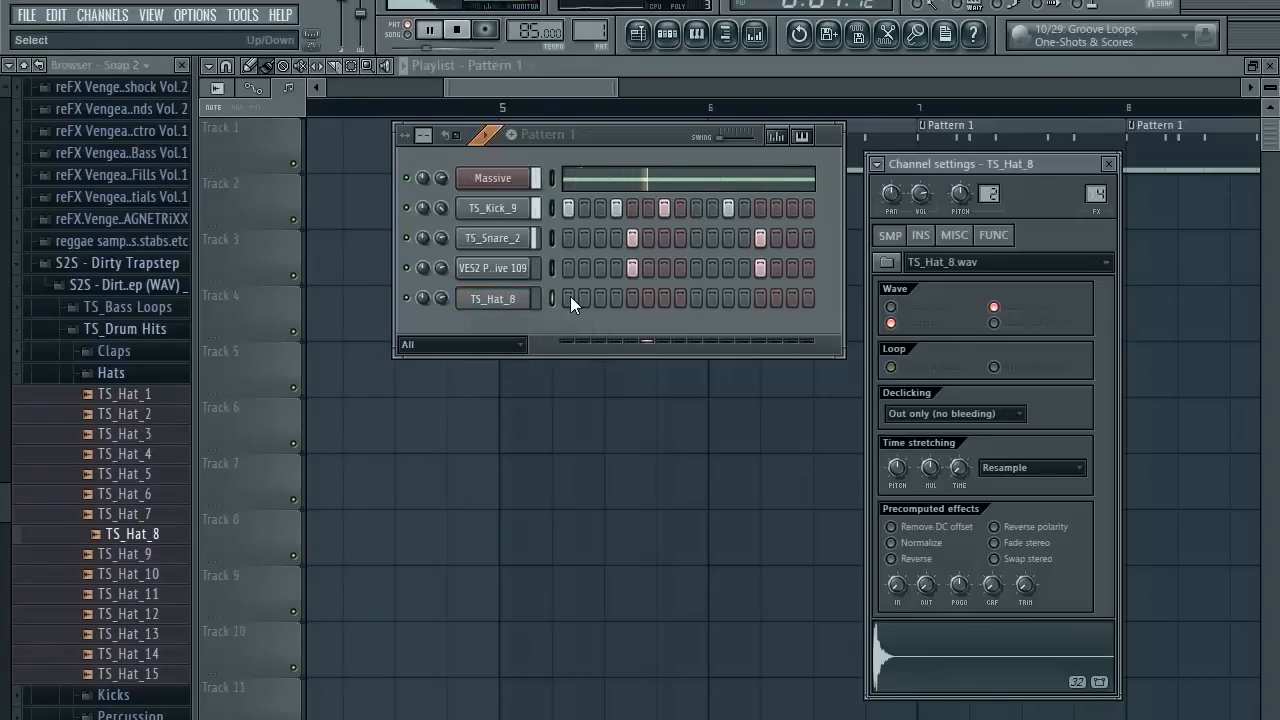
Fill every second step of the TS_Hat_8 channel in Pattern 1.
{"action": "left_click", "coordinate": [568, 298]}
{"action": "left_click", "coordinate": [600, 298]}
{"action": "left_click", "coordinate": [632, 298]}
{"action": "left_click", "coordinate": [664, 298]}
{"action": "left_click", "coordinate": [697, 298]}
{"action": "right_click", "coordinate": [520, 300]}
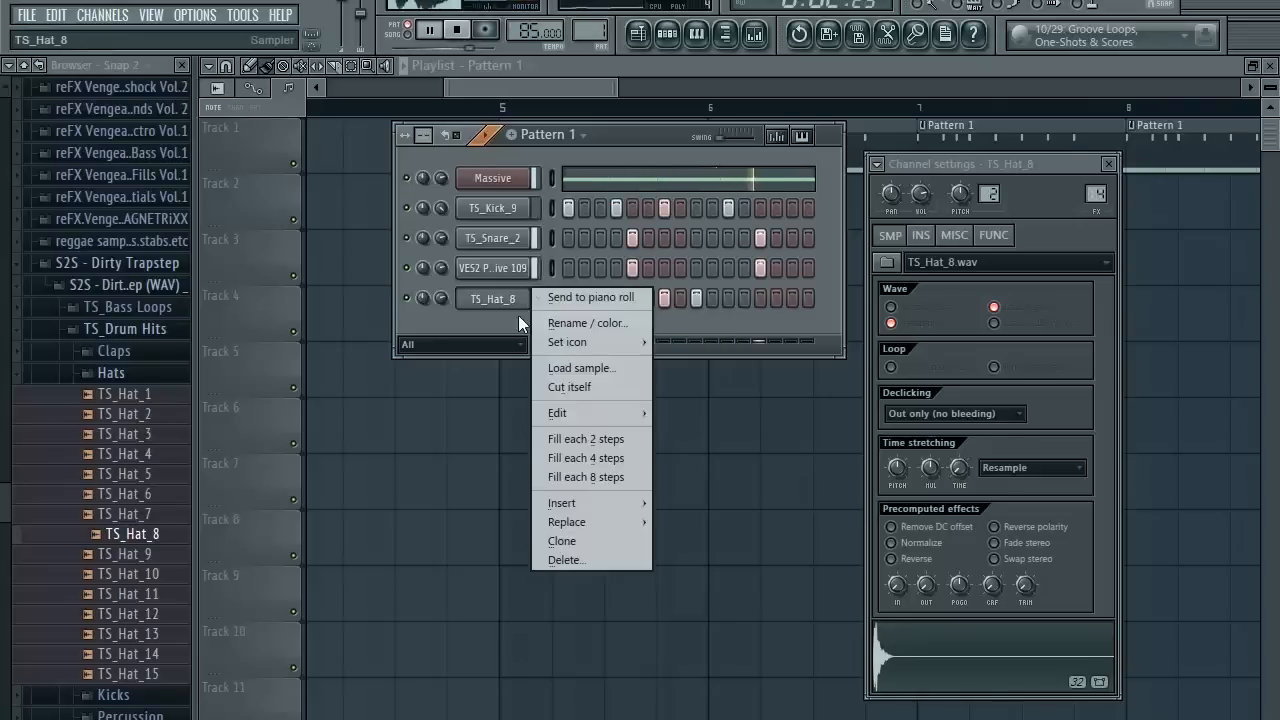
{"action": "left_click", "coordinate": [629, 440]}
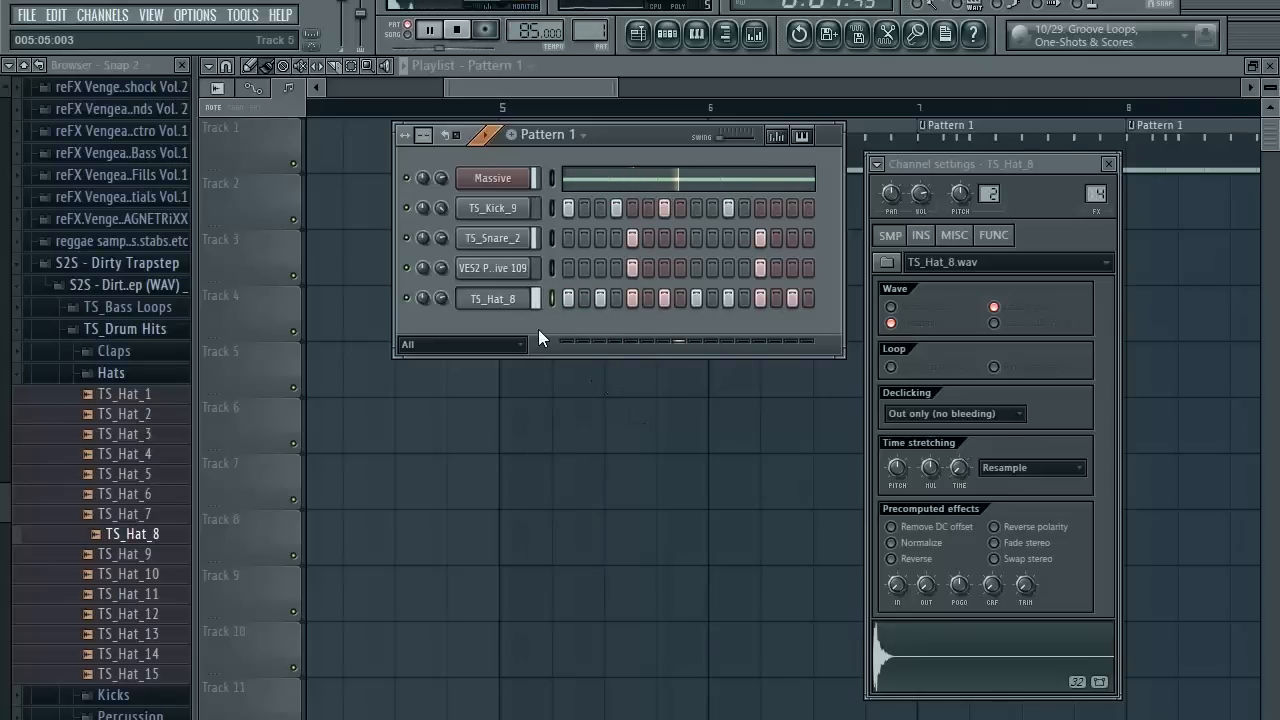
Send the TS_Hat_8 steps to the piano roll and lower the velocity of all notes to about 50%.
{"action": "right_click", "coordinate": [518, 304]}
{"action": "left_click", "coordinate": [558, 300]}
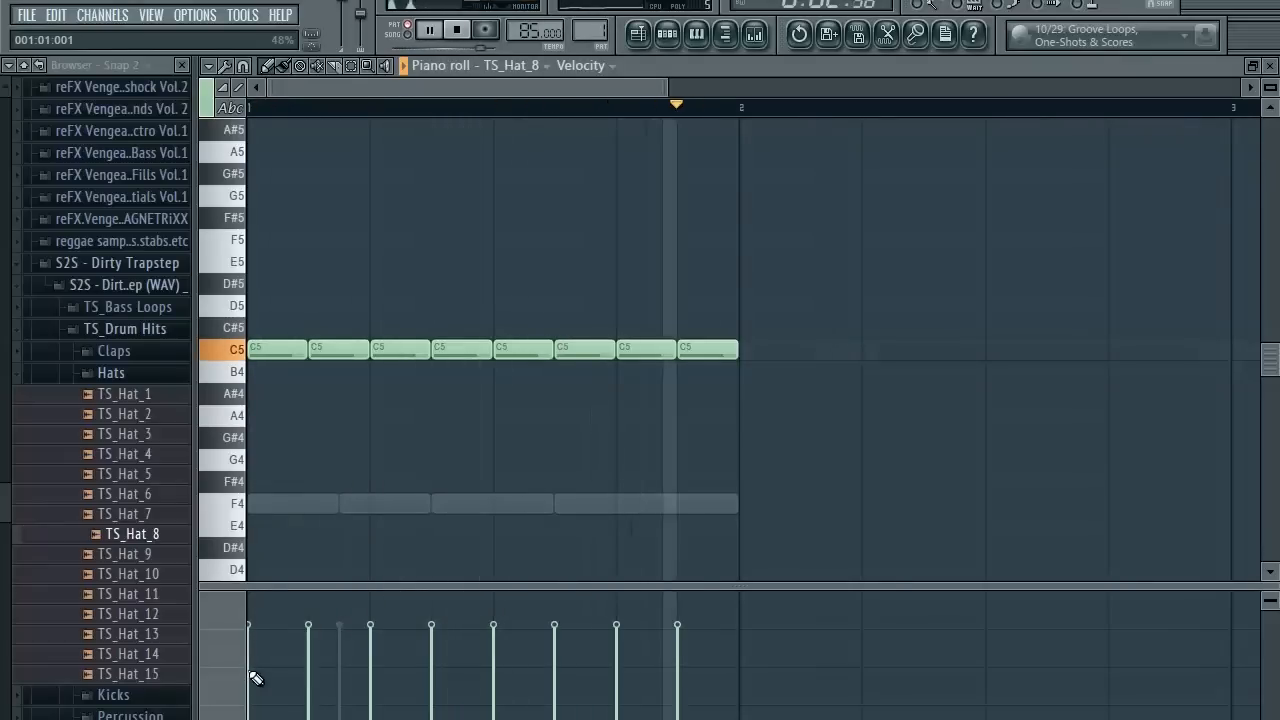
{"action": "left_click_drag", "start_coordinate": [253, 674], "coordinate": [727, 676]}
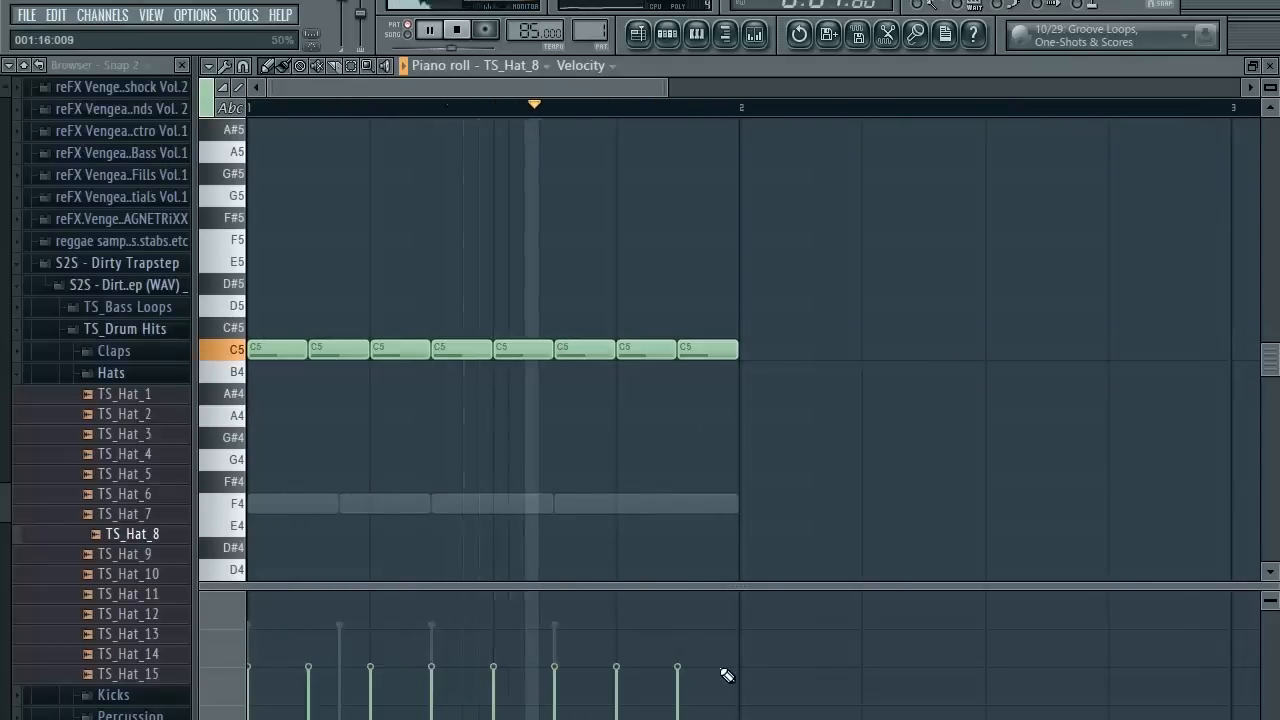
Halve the C5 hat notes and interleave a copy to make sixteenths across bar 1, raising the velocity of every other note from the first.
{"action": "key", "text": "ctrl+a"}
{"action": "mouse_move", "coordinate": [728, 349]}
{"action": "left_mouse_down"}
{"action": "mouse_move", "coordinate": [710, 359]}
{"action": "mouse_move", "coordinate": [721, 363]}
{"action": "left_mouse_up"}
{"action": "left_click_drag", "start_coordinate": [807, 377], "coordinate": [221, 320]}
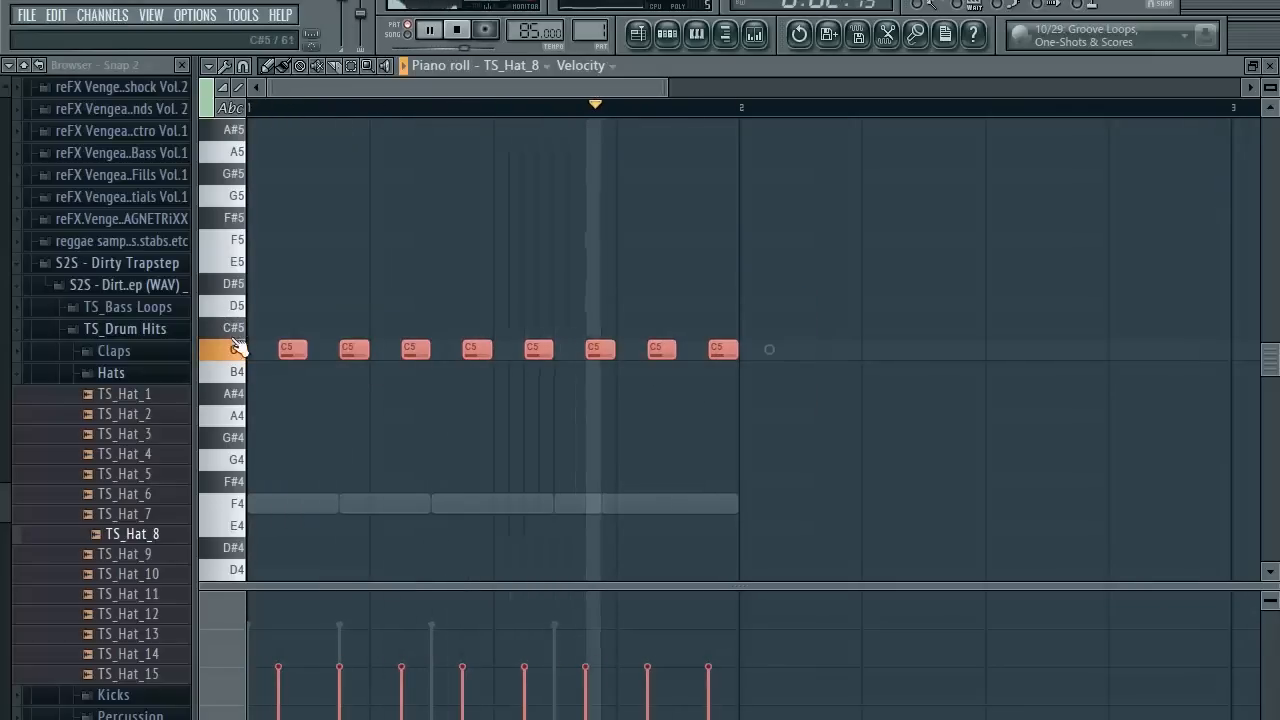
{"action": "left_click_drag", "start_coordinate": [291, 349], "coordinate": [165, 370]}
{"action": "mouse_move", "coordinate": [264, 636]}
{"action": "left_mouse_down"}
{"action": "mouse_move", "coordinate": [246, 626]}
{"action": "mouse_move", "coordinate": [760, 634]}
{"action": "left_mouse_up"}
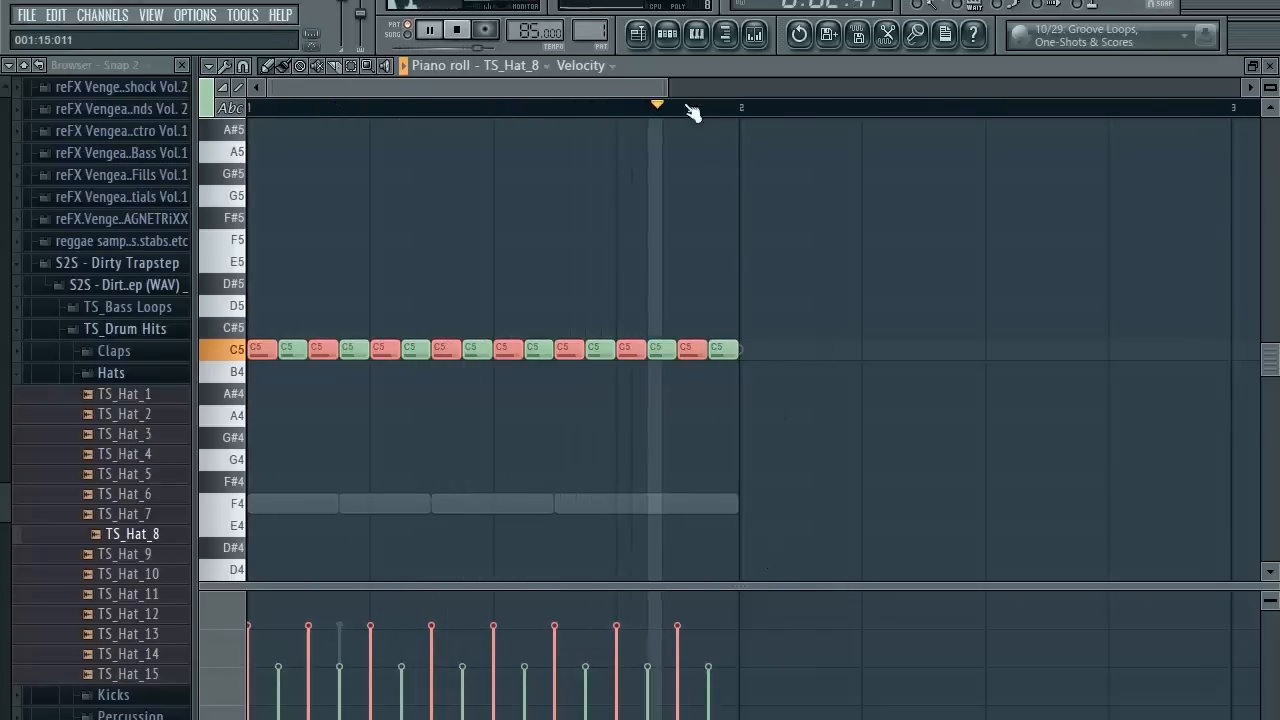
Add TS_Clap_4 as a channel with hits on steps 5 and 13, and lower its volume to about 21%.
{"action": "left_click", "coordinate": [667, 40]}
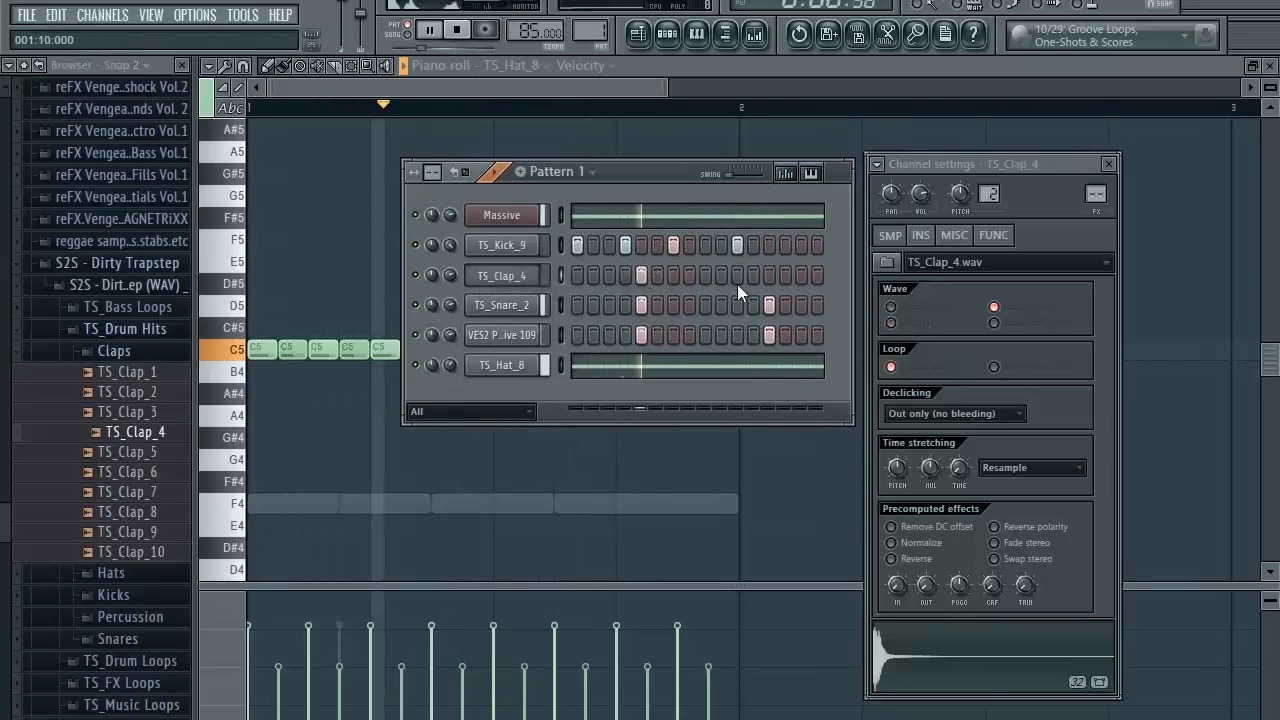
{"action": "left_click", "coordinate": [768, 276]}
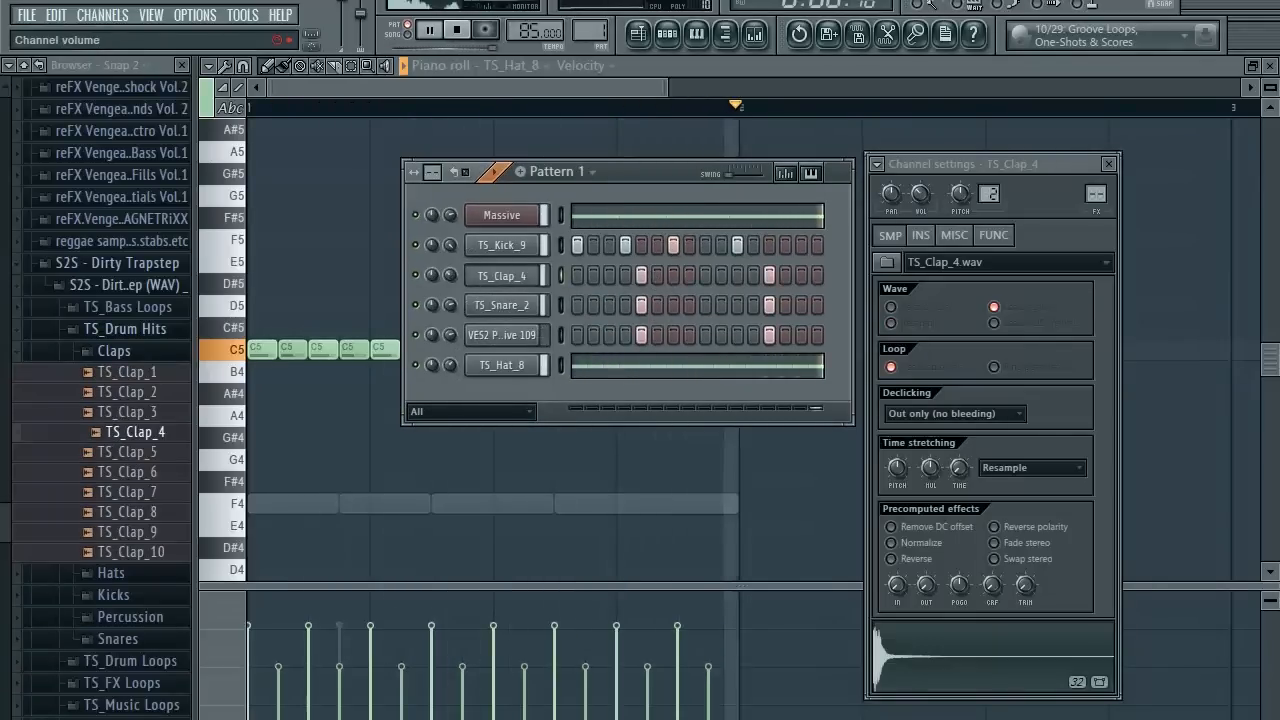
{"action": "left_click_drag", "start_coordinate": [452, 275], "coordinate": [452, 274]}
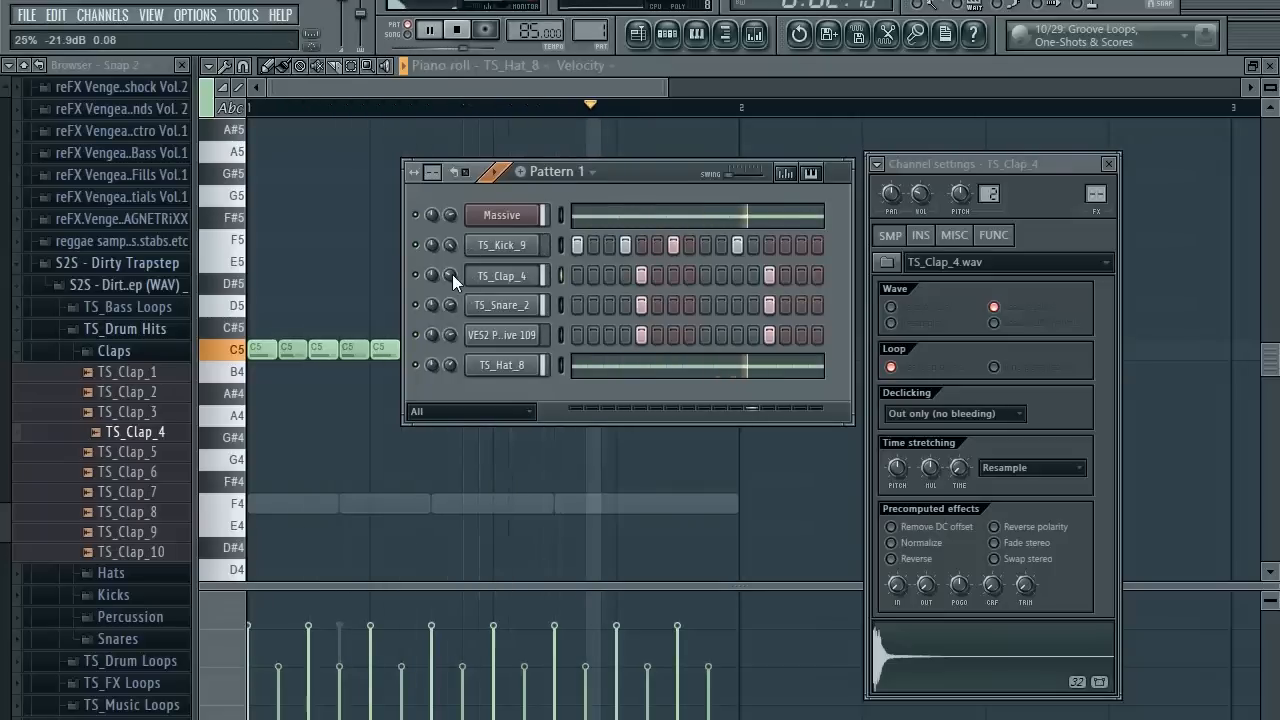
{"action": "scroll", "coordinate": [450, 275], "scroll_direction": "down", "scroll_amount": 2}
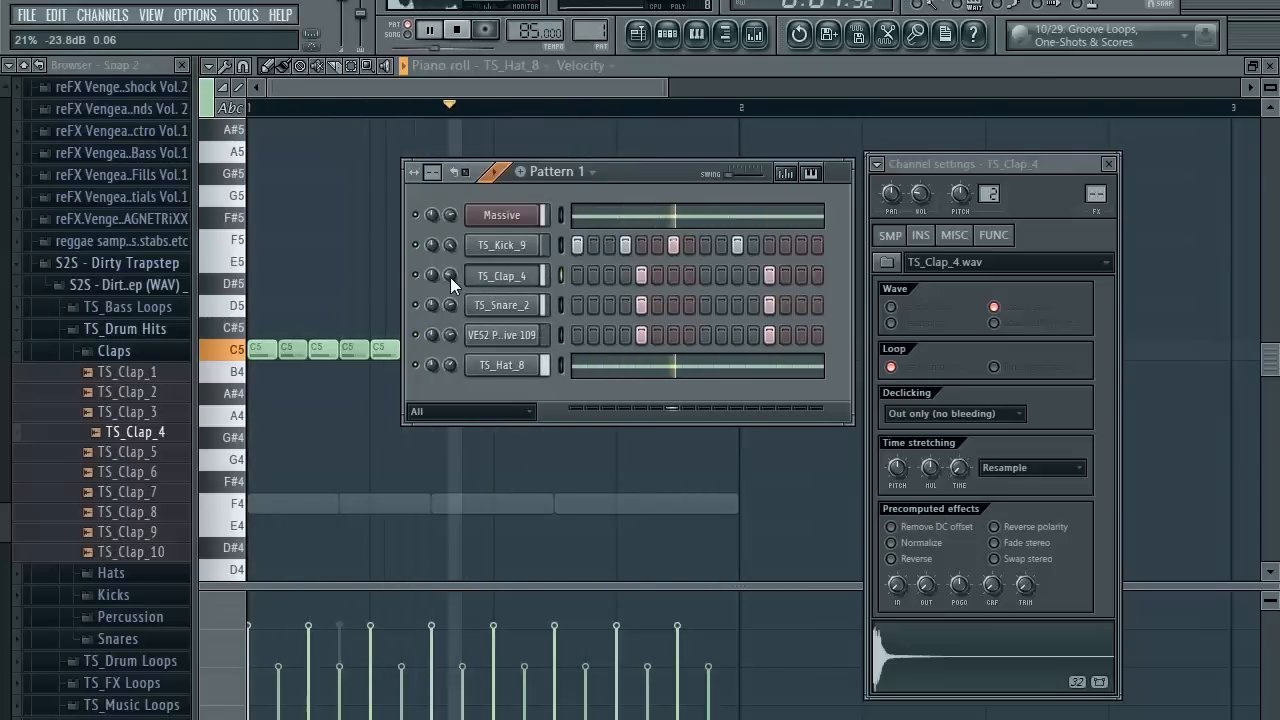
Check the TS_Clap_4 sample in its channel settings and close the settings window.
{"action": "left_click", "coordinate": [503, 282]}
{"action": "left_click", "coordinate": [503, 282]}
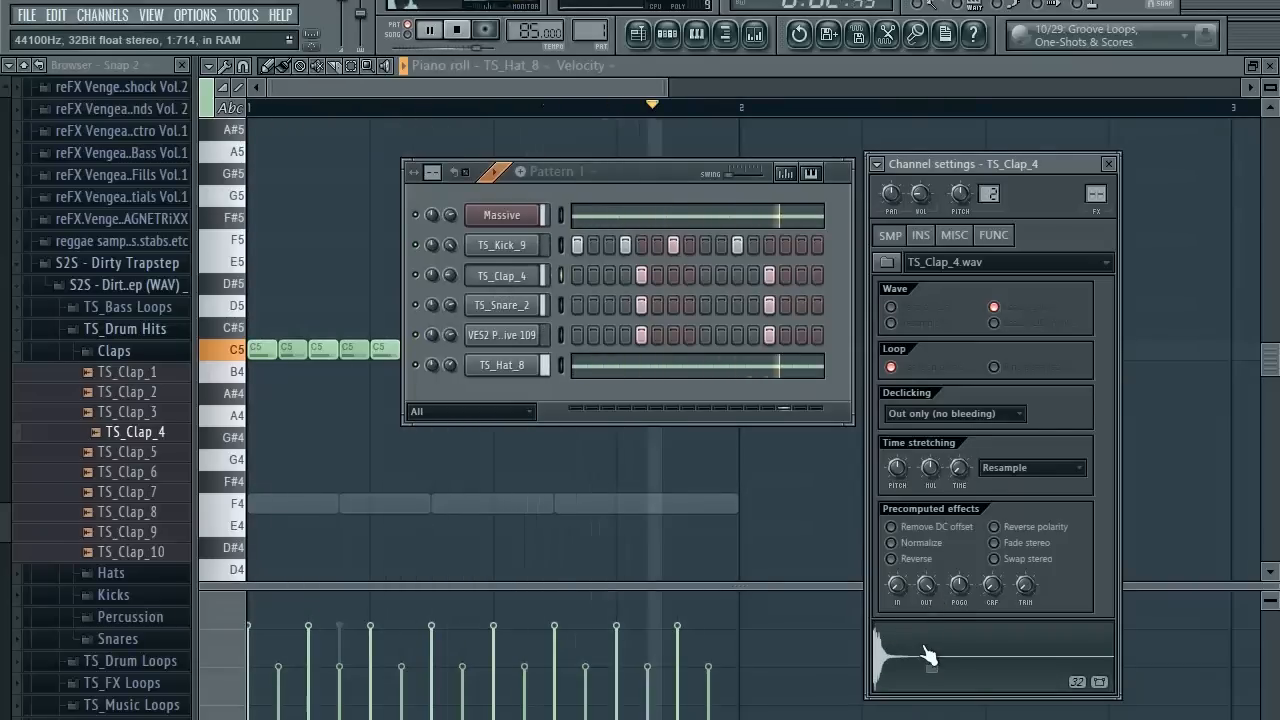
{"action": "scroll", "coordinate": [455, 274], "scroll_direction": "down", "scroll_amount": 2}
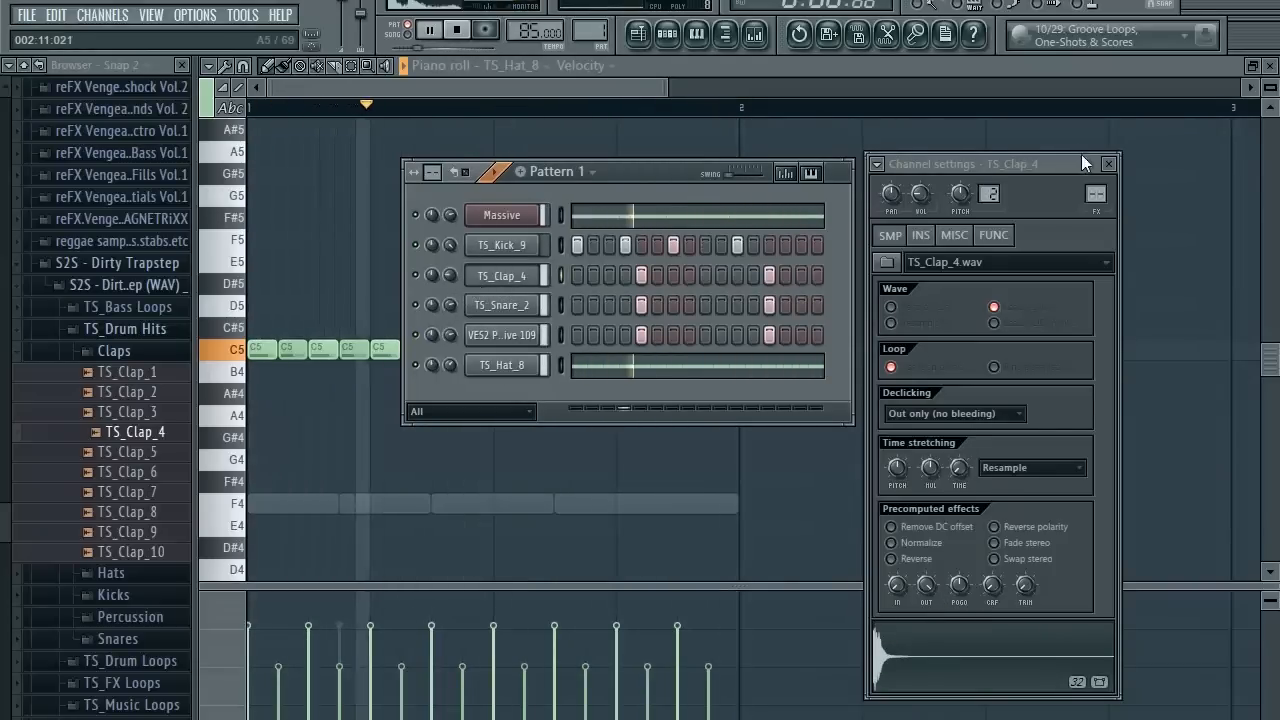
{"action": "left_click", "coordinate": [1108, 164]}
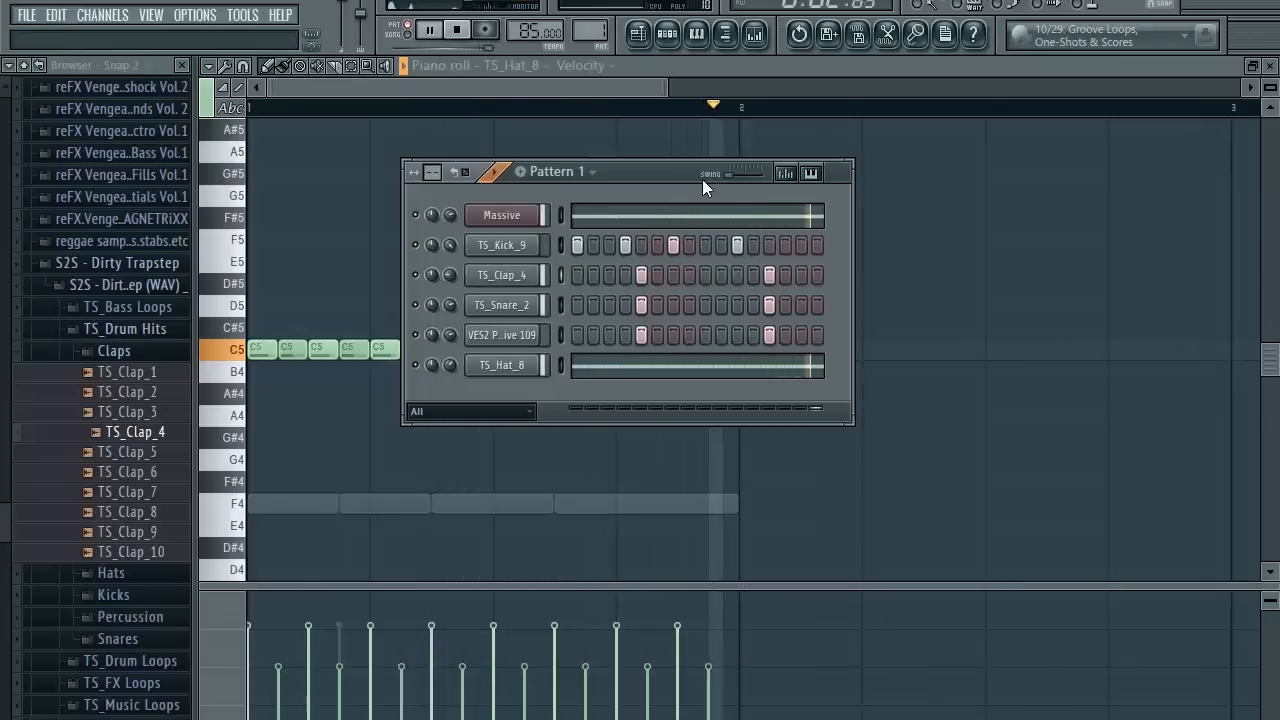
Stop playback and return to the playlist, framing the four Pattern 1 clips on Track 1.
{"action": "key", "text": "space"}
{"action": "left_click", "coordinate": [1270, 66]}
{"action": "left_click", "coordinate": [1152, 61]}
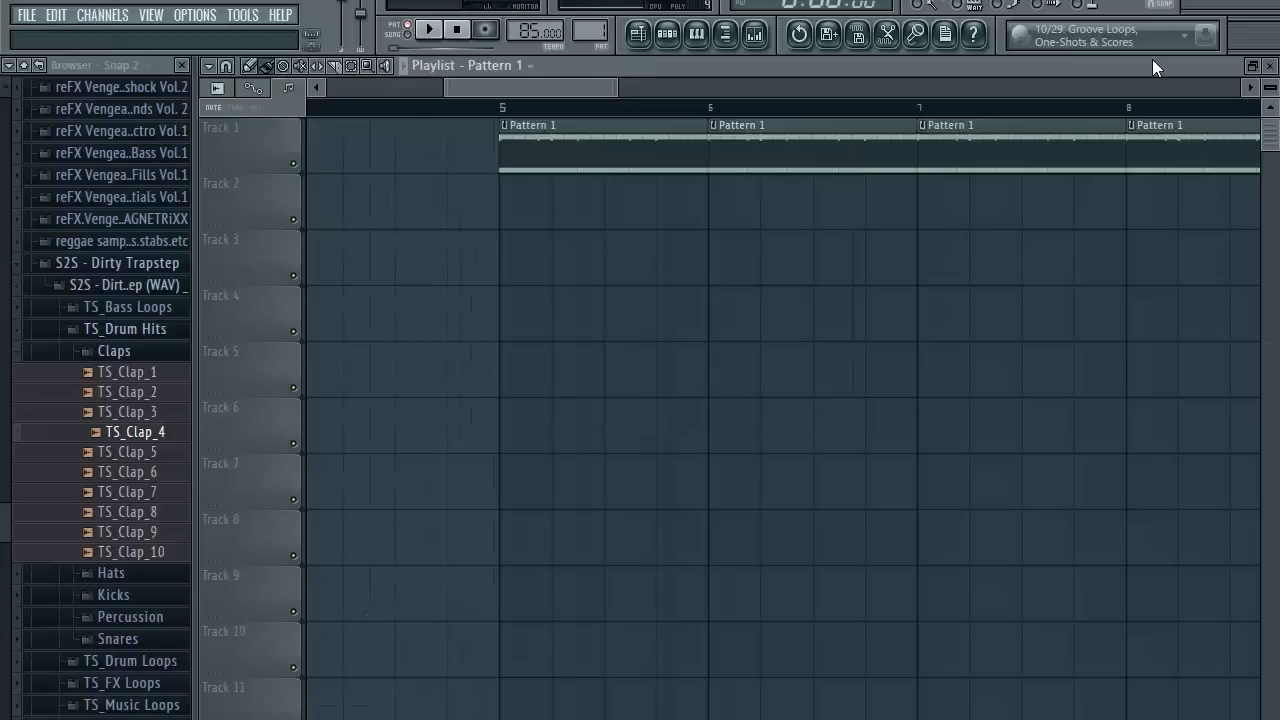
{"action": "scroll", "coordinate": [549, 242], "scroll_direction": "down", "scroll_amount": 3}
{"action": "scroll", "coordinate": [709, 257], "scroll_direction": "up", "scroll_amount": 3}
{"action": "scroll", "coordinate": [733, 268], "scroll_direction": "up", "scroll_amount": 2}
{"action": "scroll", "coordinate": [730, 263], "scroll_direction": "down", "scroll_amount": 2}
Bring up the mixer and collapse the S2S - Dirty Trapstep folder in the sample browser.
{"action": "key", "text": "F9"}
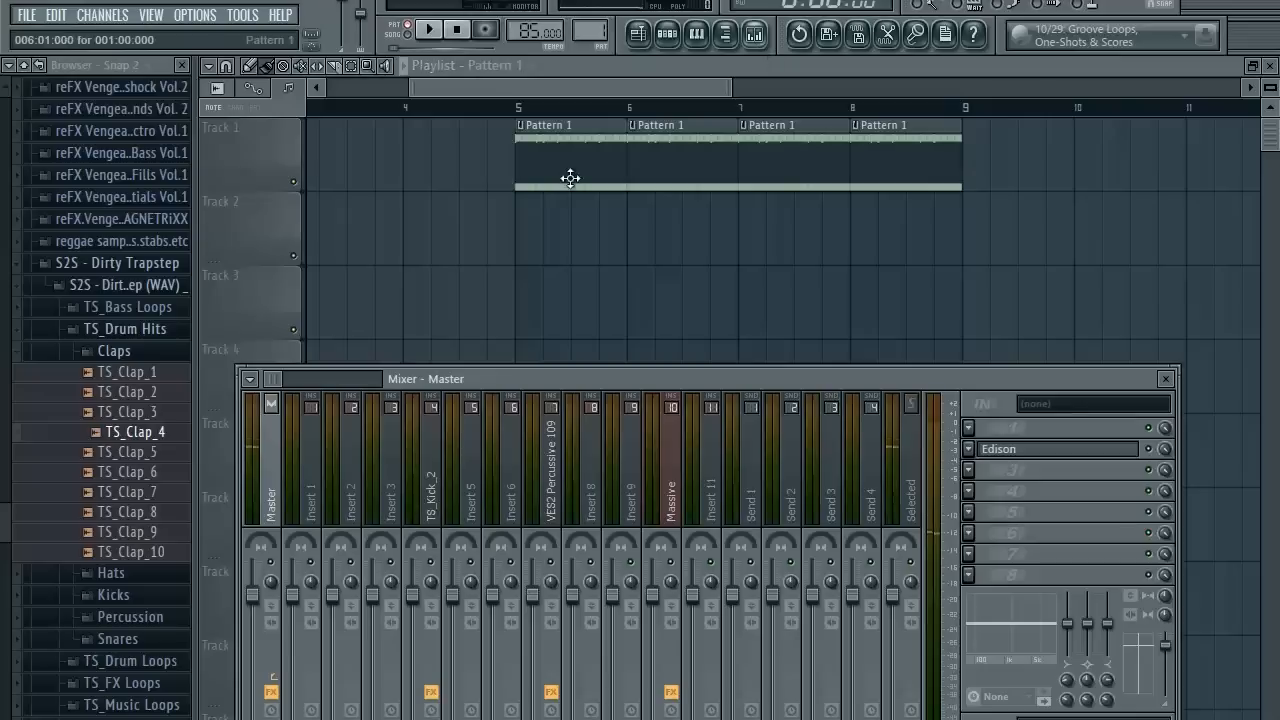
{"action": "left_click", "coordinate": [155, 352]}
{"action": "left_click", "coordinate": [157, 286]}
{"action": "left_click", "coordinate": [158, 268]}
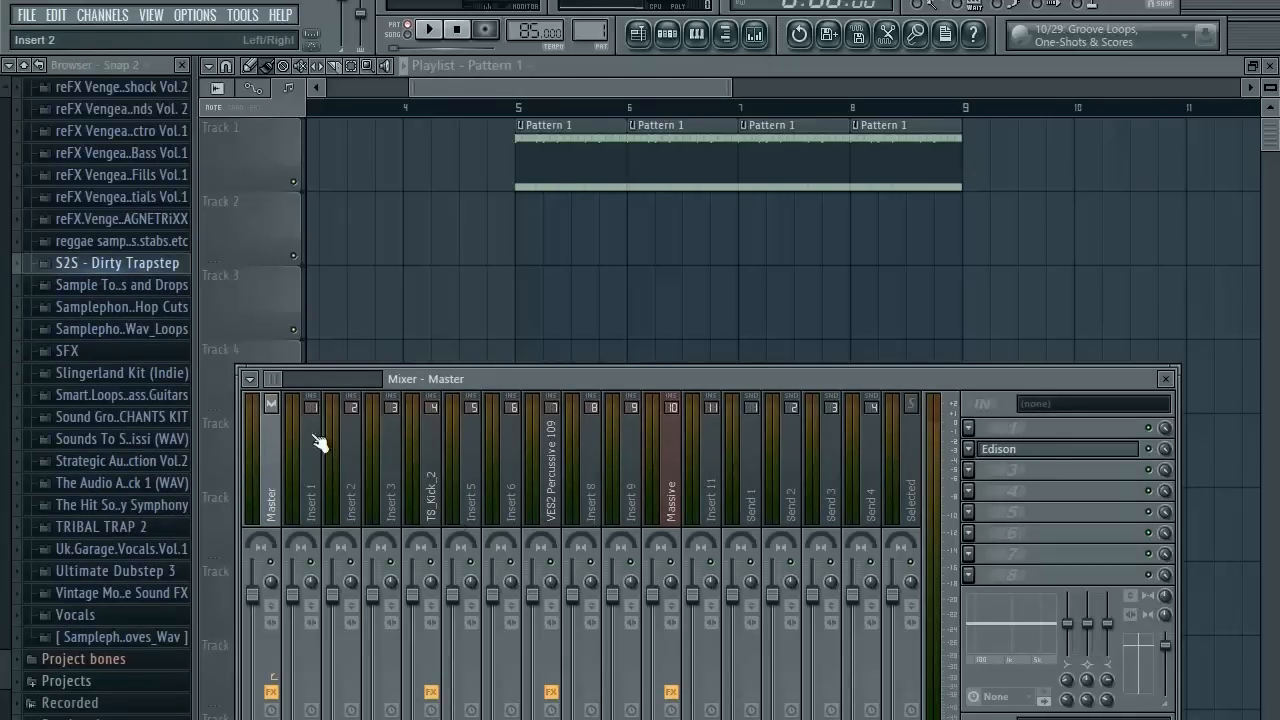
Select the empty mixer track Insert 13 and reposition the mixer so its full controls are visible.
{"action": "scroll", "coordinate": [279, 379], "scroll_direction": "down", "scroll_amount": 3}
{"action": "left_click", "coordinate": [668, 483]}
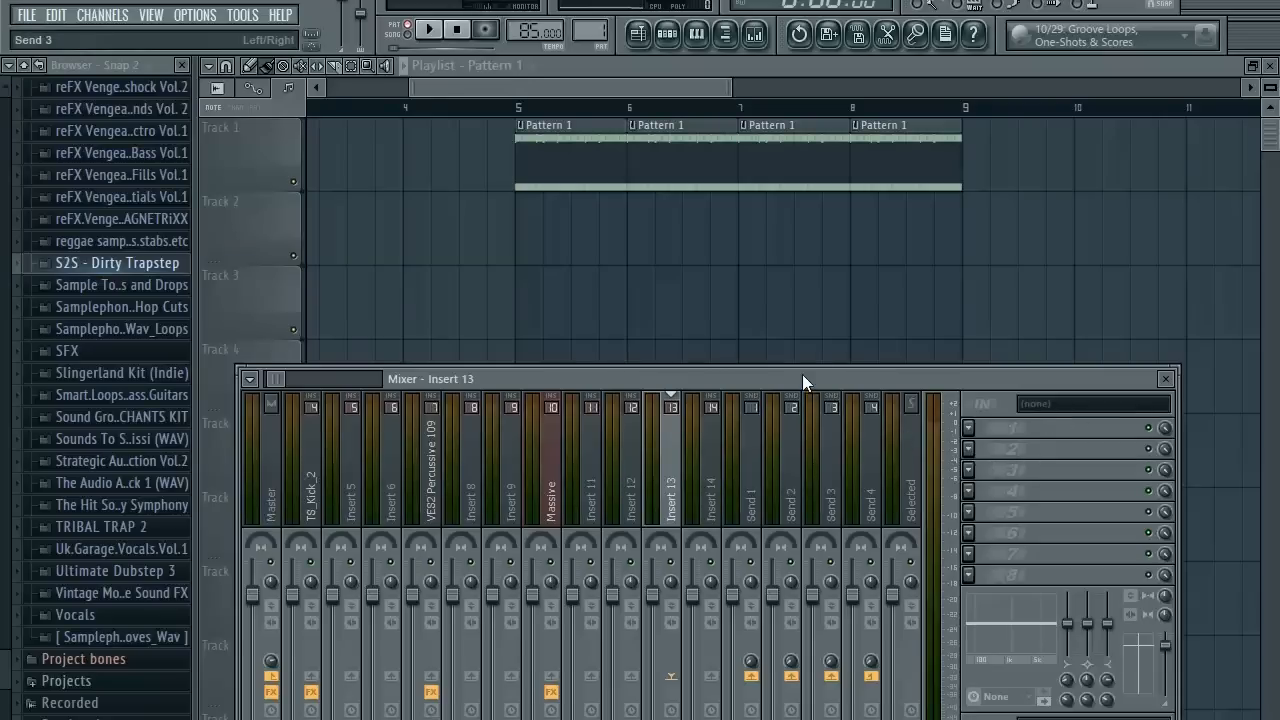
{"action": "left_click_drag", "start_coordinate": [803, 382], "coordinate": [821, 345]}
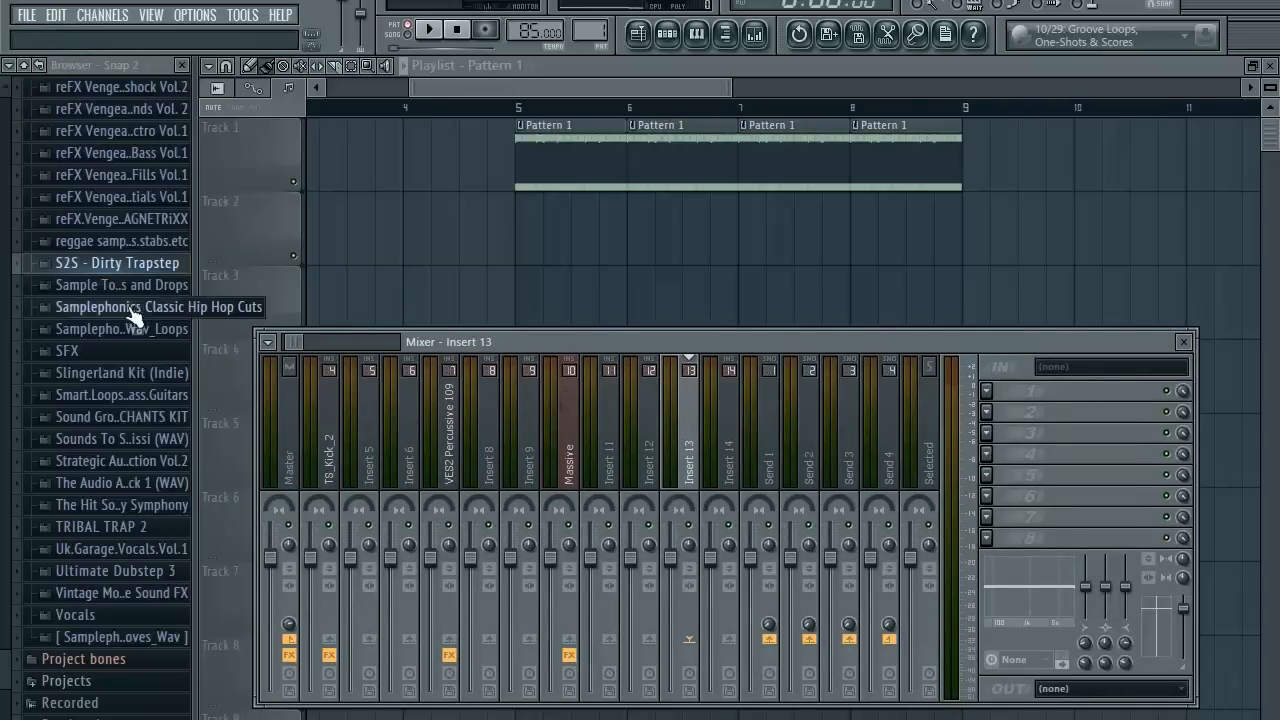
Browse the KV4_WAV_LOOPS folder of the INDIAN SESSIONS VOL.4 pack, then collapse the pack.
{"action": "left_click_drag", "start_coordinate": [0, 686], "coordinate": [21, 377]}
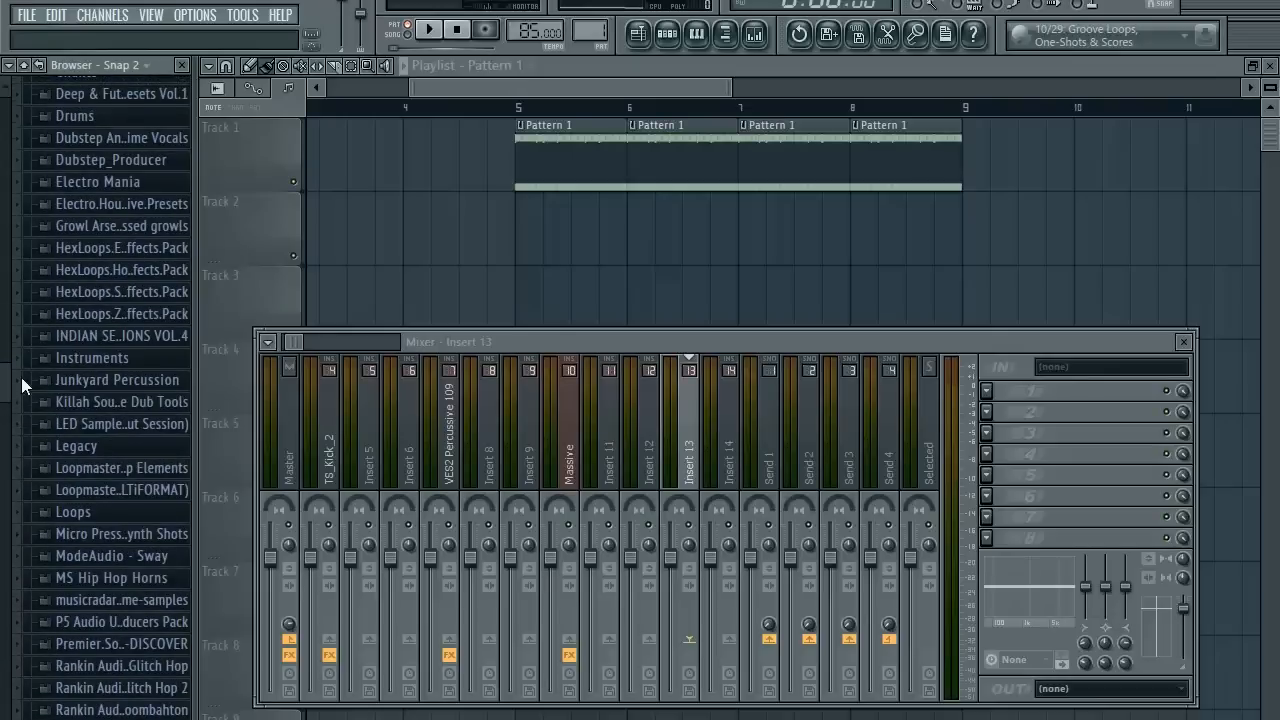
{"action": "left_click", "coordinate": [78, 337]}
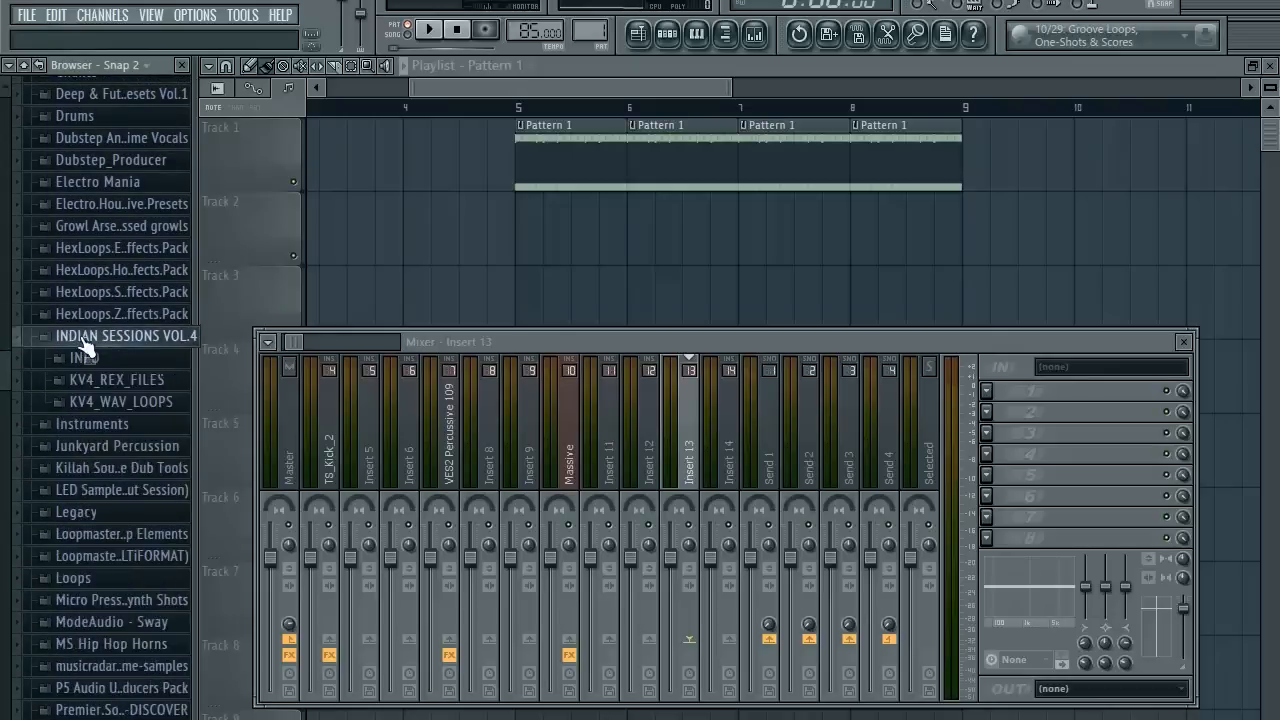
{"action": "left_click", "coordinate": [120, 402]}
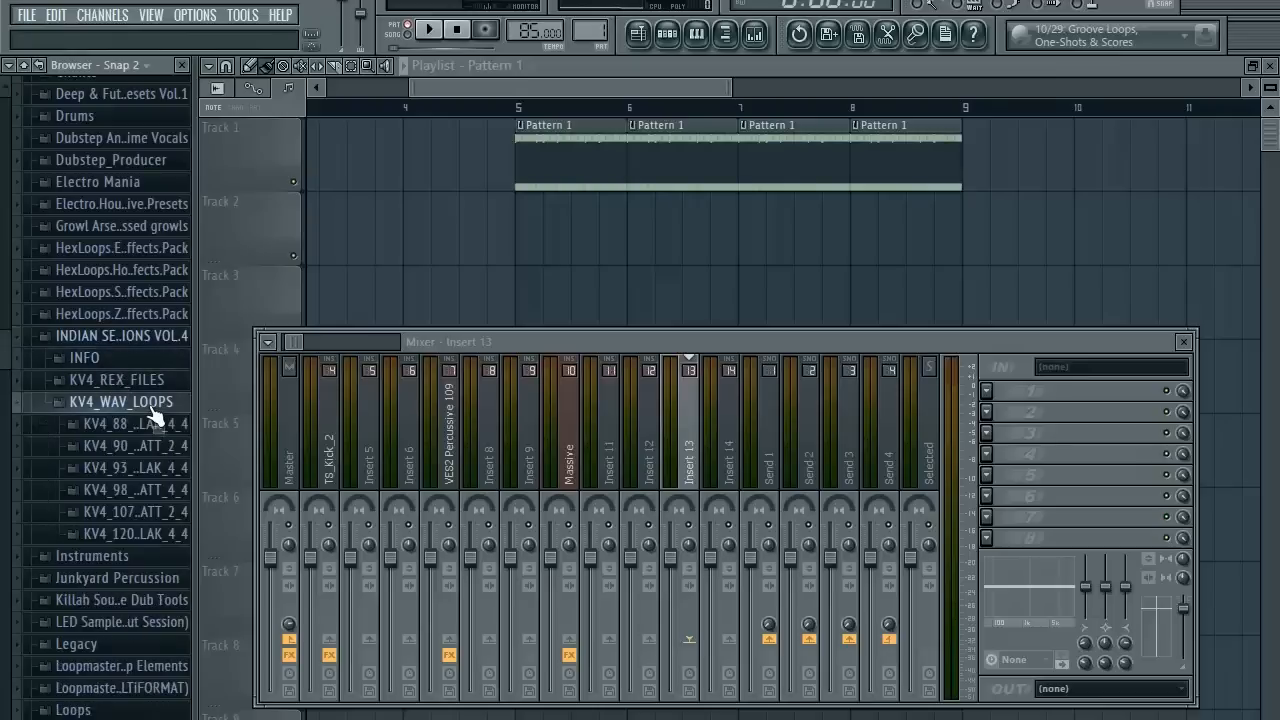
{"action": "left_click", "coordinate": [155, 410]}
{"action": "left_click", "coordinate": [148, 340]}
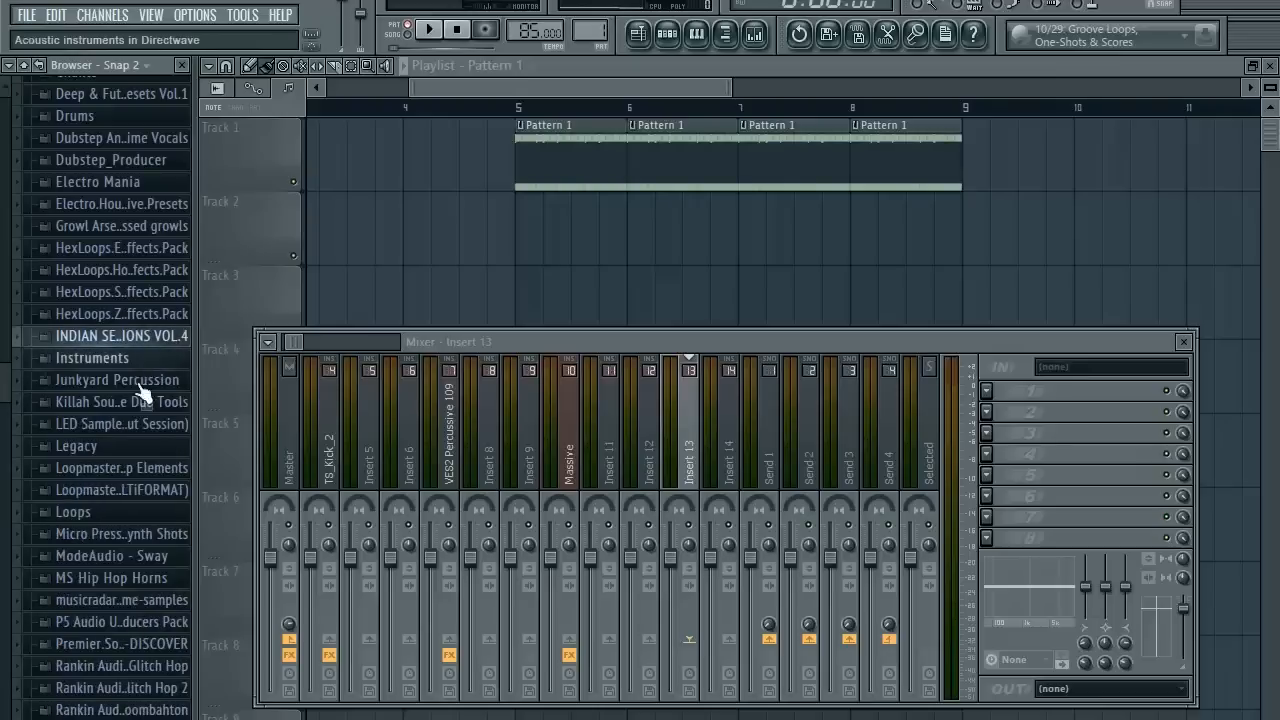
Widen the sample browser and expand the AFRO TECH VOCALS folder inside the Afro-Tech Vocals pack.
{"action": "scroll", "coordinate": [185, 385], "scroll_direction": "up", "scroll_amount": 3}
{"action": "left_click_drag", "start_coordinate": [194, 391], "coordinate": [257, 390]}
{"action": "scroll", "coordinate": [232, 412], "scroll_direction": "up", "scroll_amount": 2}
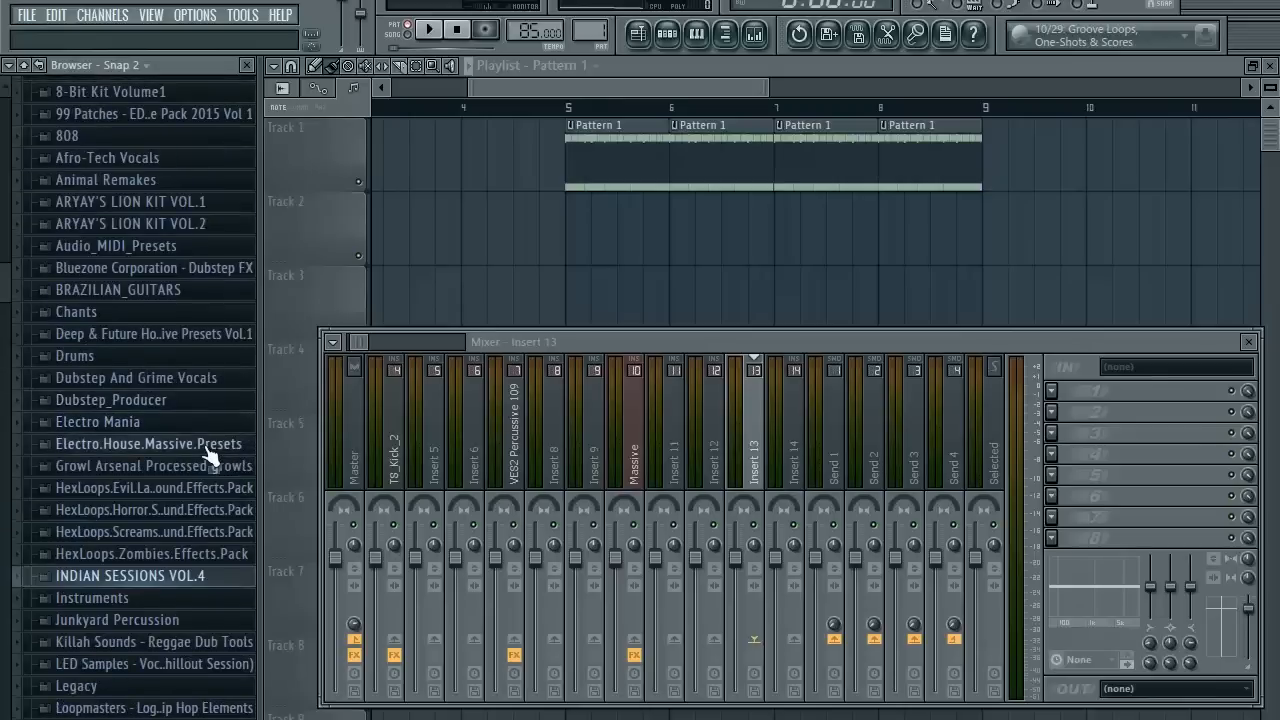
{"action": "scroll", "coordinate": [168, 280], "scroll_direction": "up", "scroll_amount": 3}
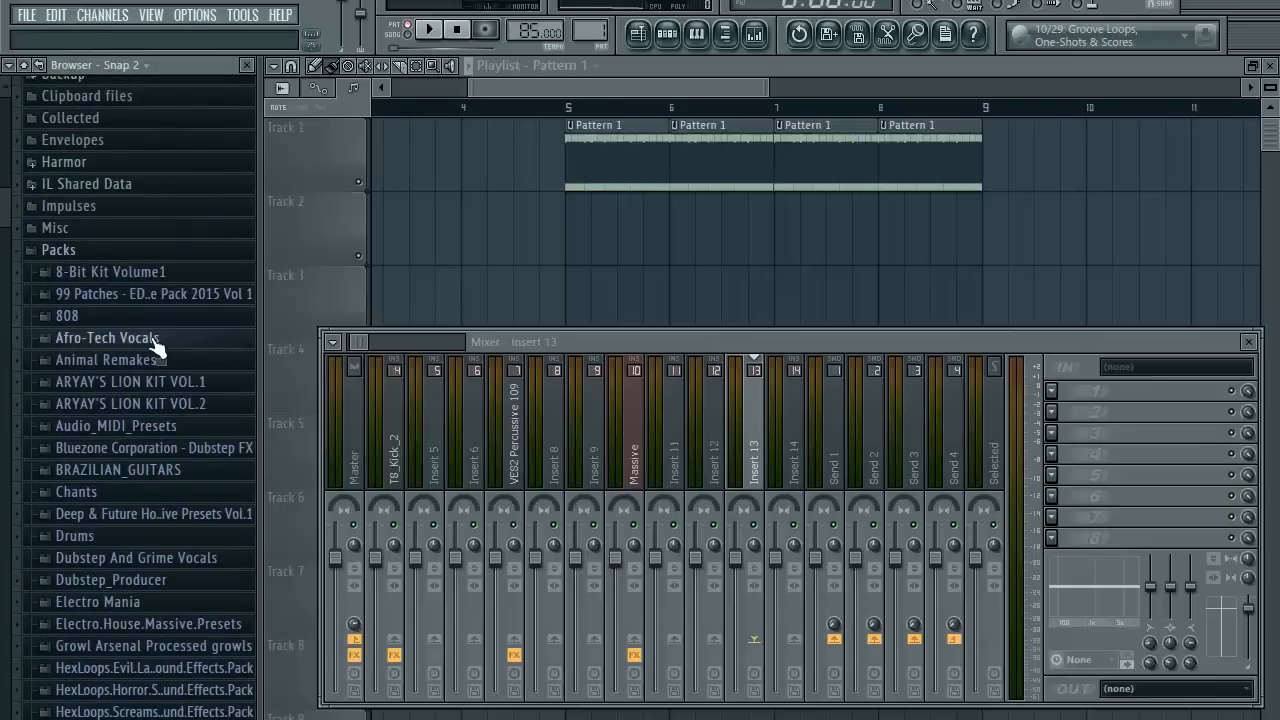
{"action": "left_click", "coordinate": [152, 339]}
{"action": "left_click", "coordinate": [172, 362]}
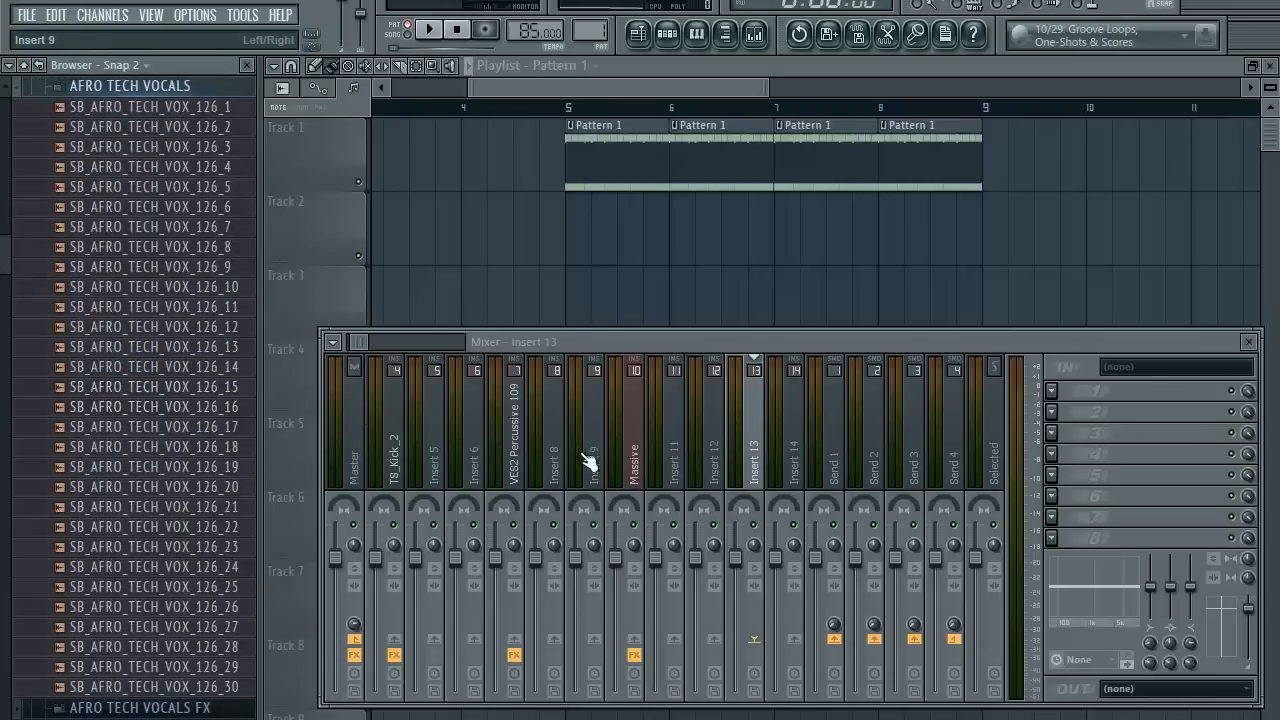
Load Edison into the second effect slot of Insert 13 and move its window clear of the mixer slots.
{"action": "left_click", "coordinate": [1065, 430]}
{"action": "left_click", "coordinate": [985, 184]}
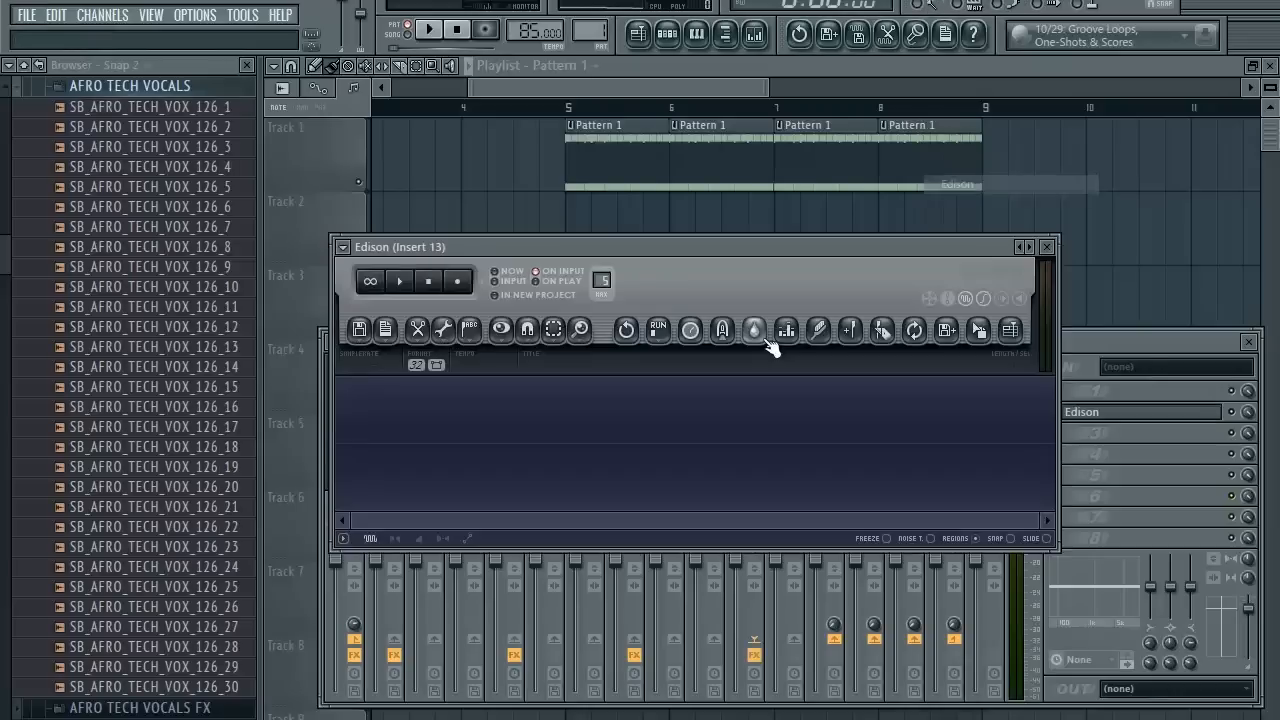
{"action": "left_click_drag", "start_coordinate": [840, 248], "coordinate": [827, 184]}
Replace Edison with Newtone in the second effect slot of Insert 13 and reposition the Newtone window.
{"action": "left_click", "coordinate": [1054, 412]}
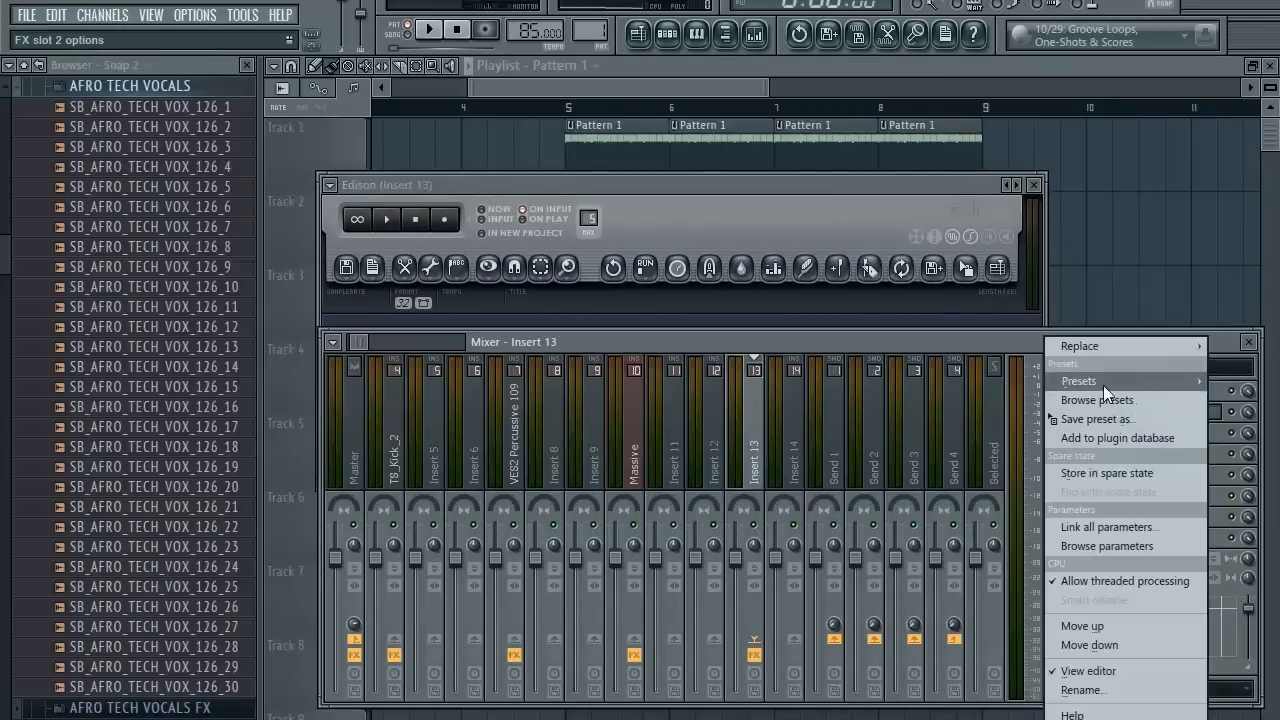
{"action": "mouse_move", "coordinate": [1107, 349]}
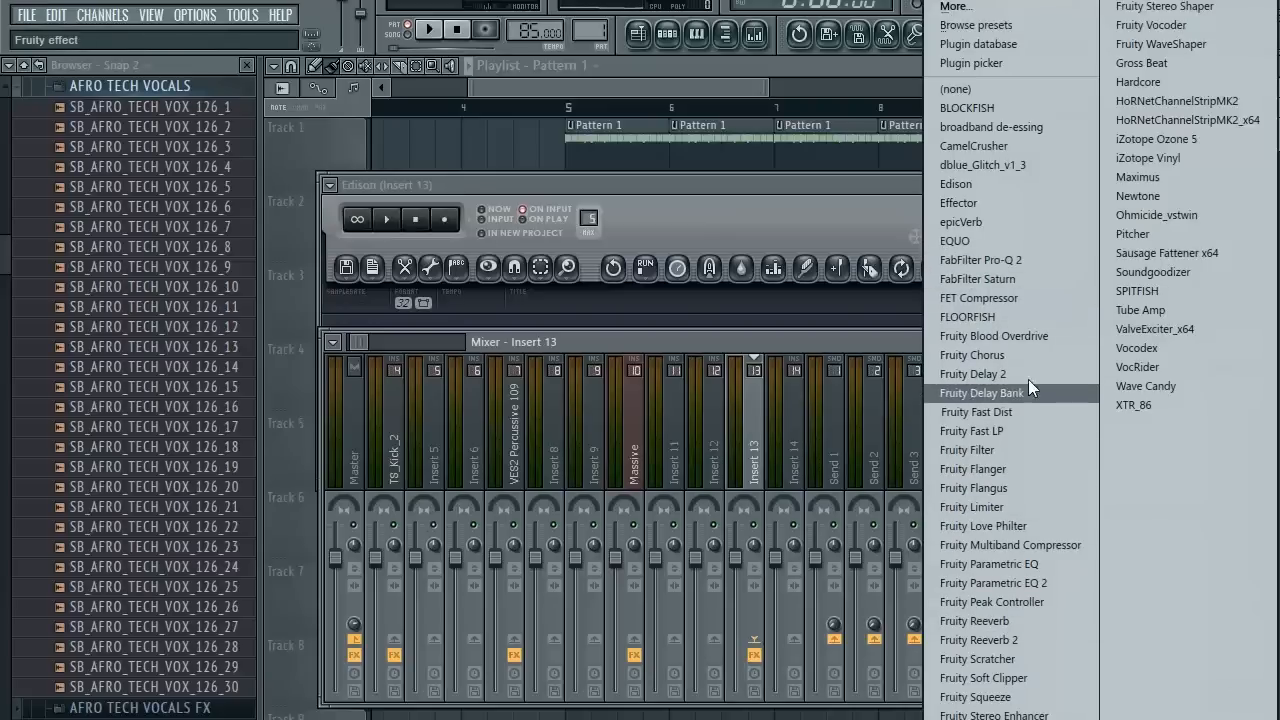
{"action": "left_click", "coordinate": [1158, 193]}
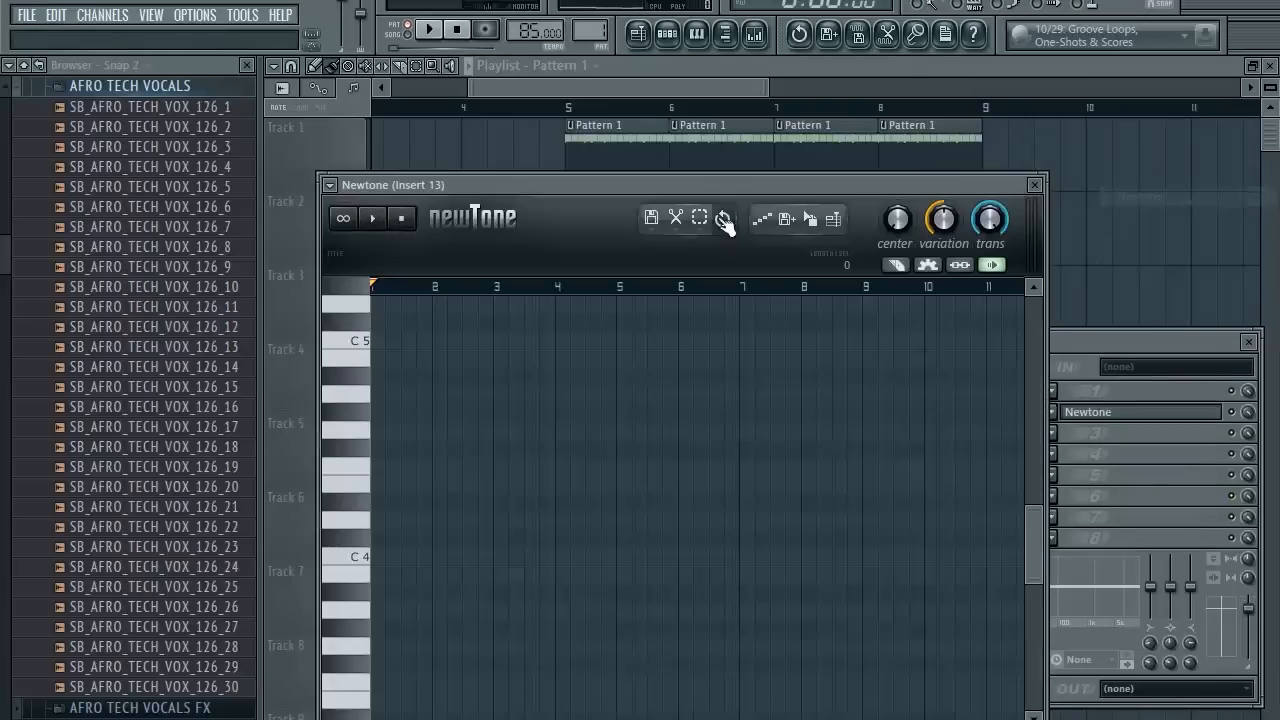
{"action": "left_click_drag", "start_coordinate": [733, 181], "coordinate": [755, 135]}
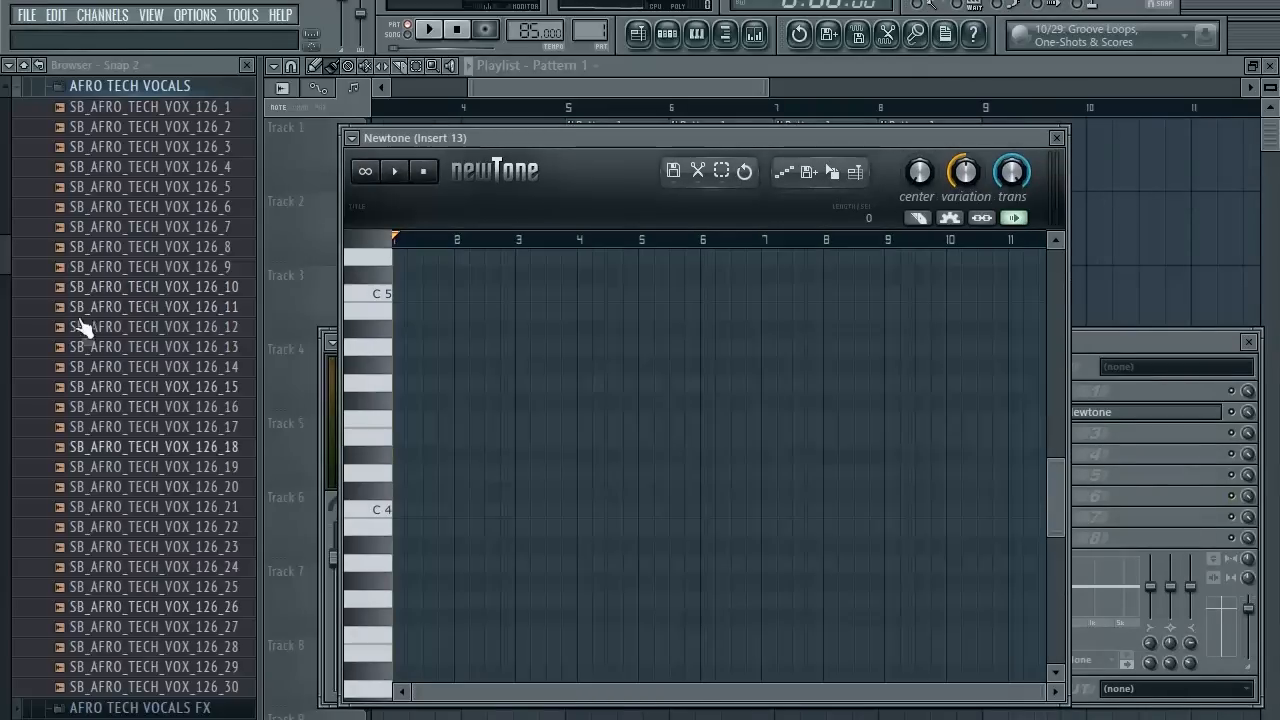
Try SB_AFRO_TECH_VOX_126_14 in Newtone and replace it with SB_AFRO_TECH_VOX_126_18.
{"action": "left_click_drag", "start_coordinate": [130, 366], "coordinate": [293, 378]}
{"action": "left_click_drag", "start_coordinate": [541, 430], "coordinate": [541, 431]}
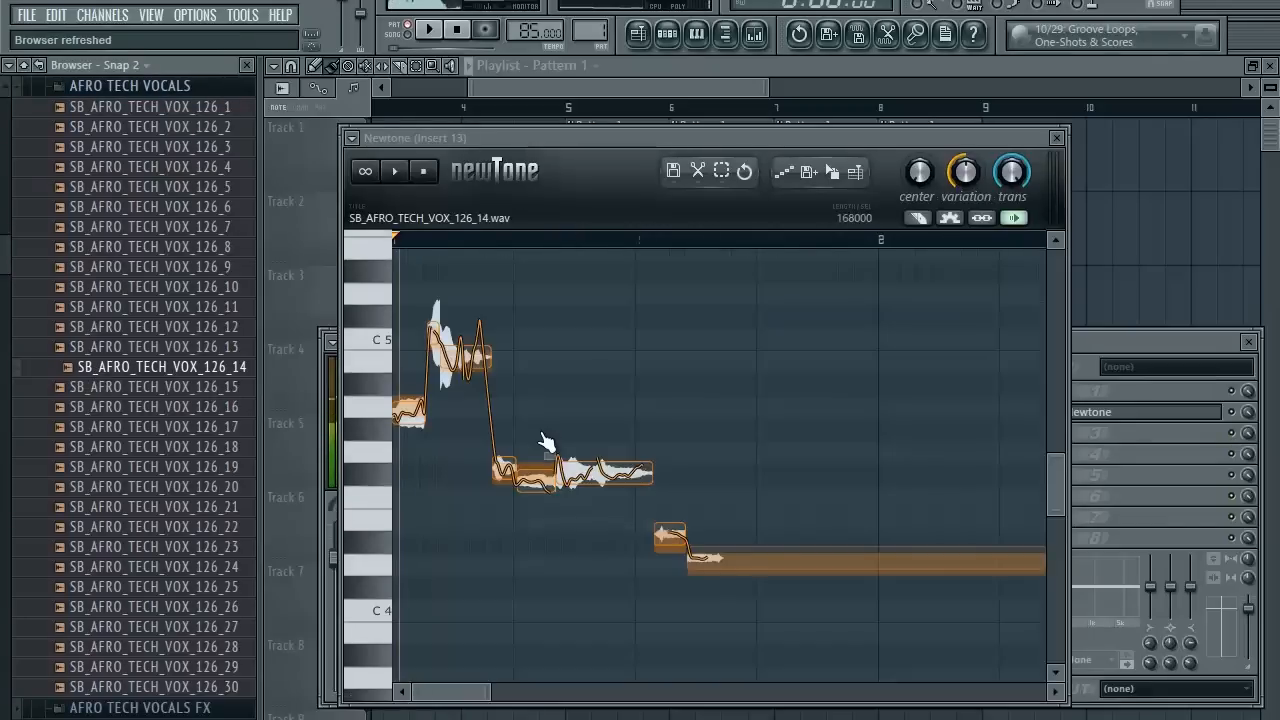
{"action": "left_click", "coordinate": [165, 448]}
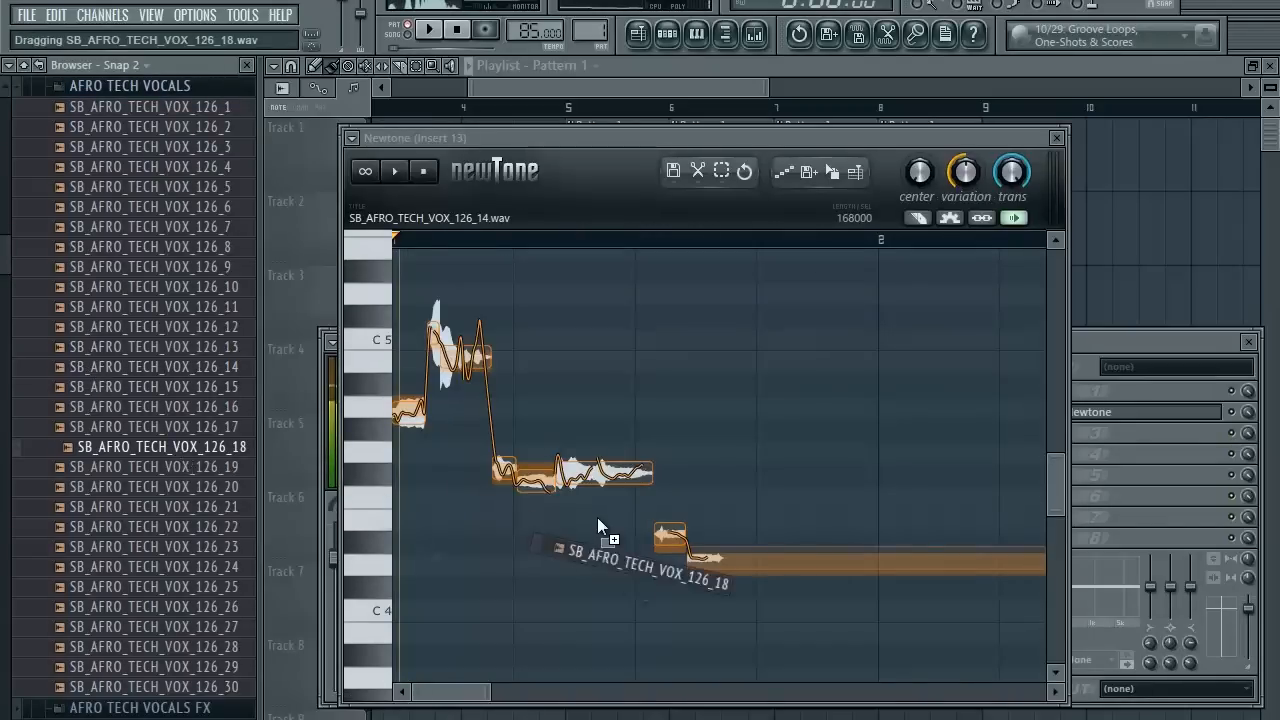
{"action": "left_click_drag", "start_coordinate": [597, 517], "coordinate": [642, 532]}
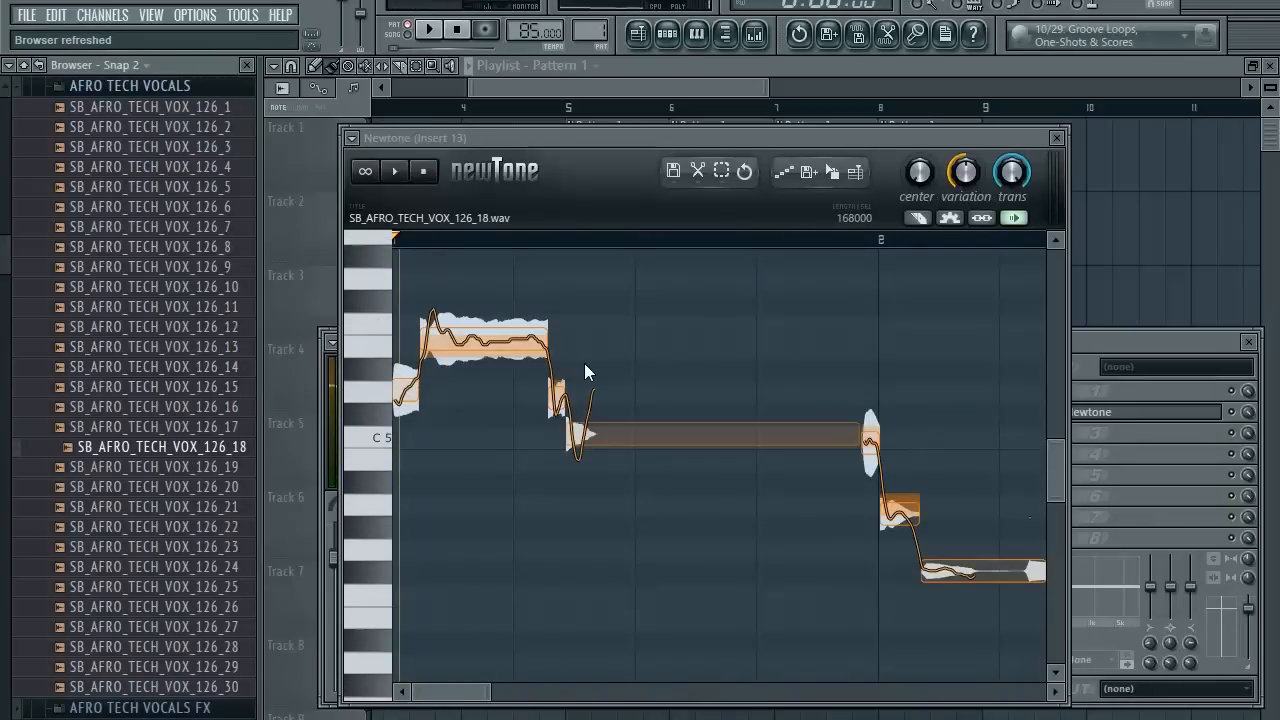
Select all vocal slices in Newtone, move them to F5, raise the pitch centering fully and reduce the variation.
{"action": "left_click", "coordinate": [645, 143]}
{"action": "key", "text": "ctrl+a"}
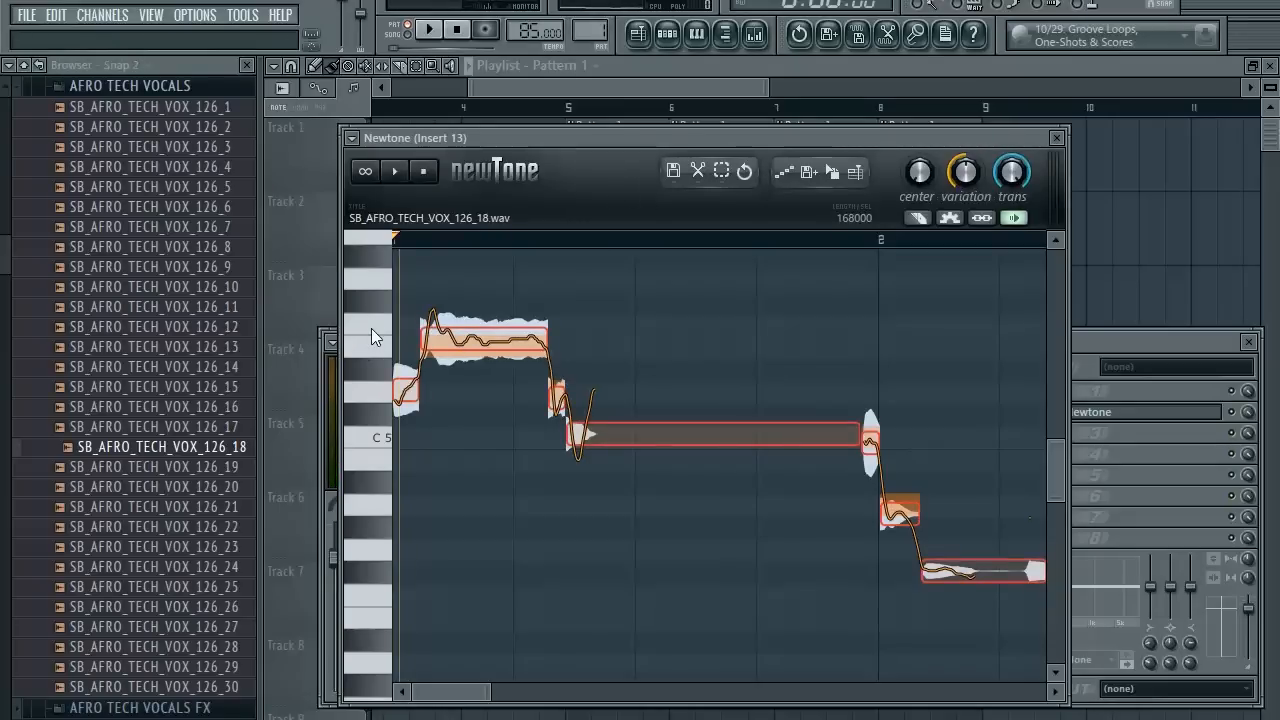
{"action": "left_click", "coordinate": [371, 328]}
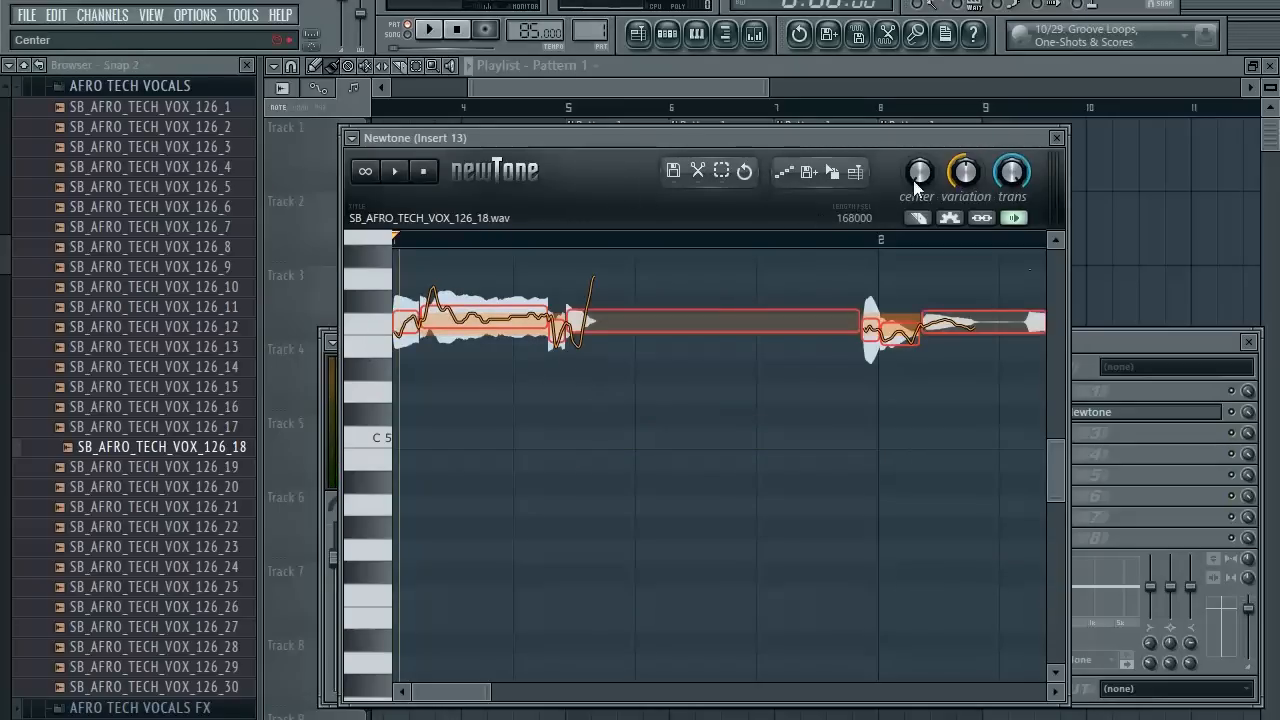
{"action": "left_click_drag", "start_coordinate": [914, 187], "coordinate": [920, 180]}
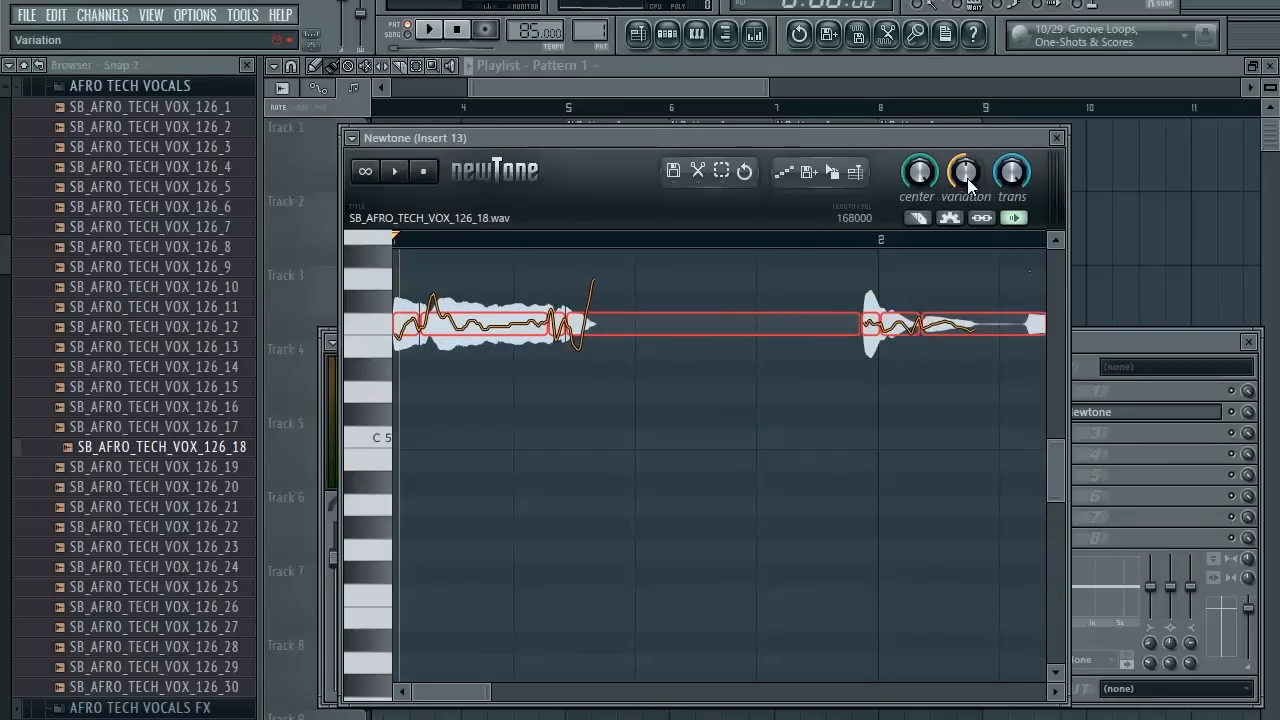
{"action": "left_click_drag", "start_coordinate": [970, 178], "coordinate": [970, 240]}
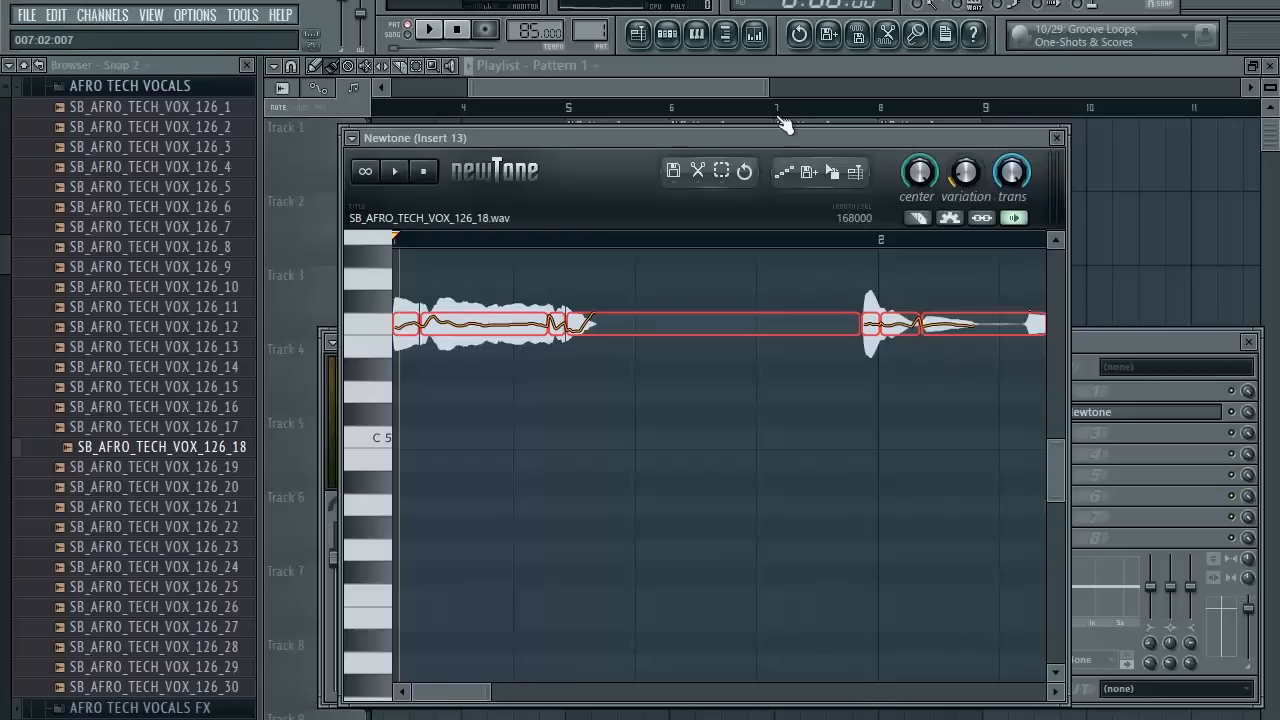
Bring up the Pattern 1 channel rack, add a DirectWave channel and arrange its window beside Newtone.
{"action": "left_click", "coordinate": [676, 36]}
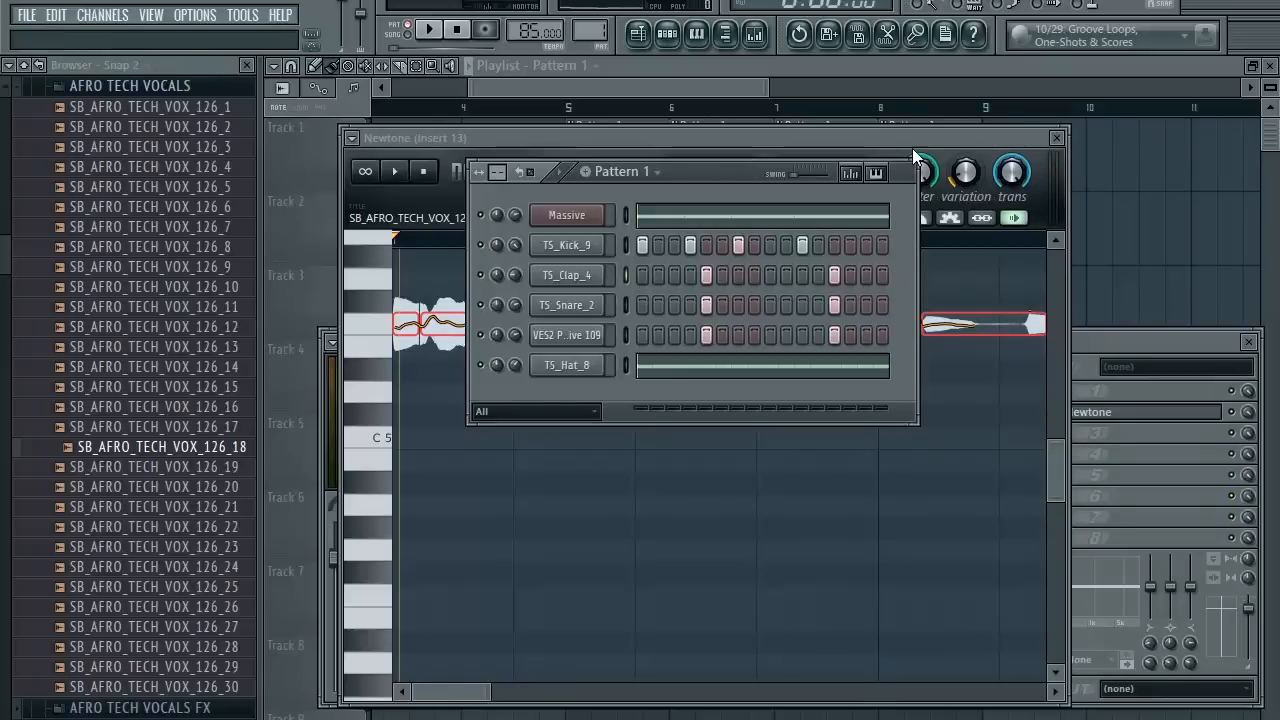
{"action": "left_click", "coordinate": [904, 171]}
{"action": "left_click_drag", "start_coordinate": [840, 138], "coordinate": [910, 121]}
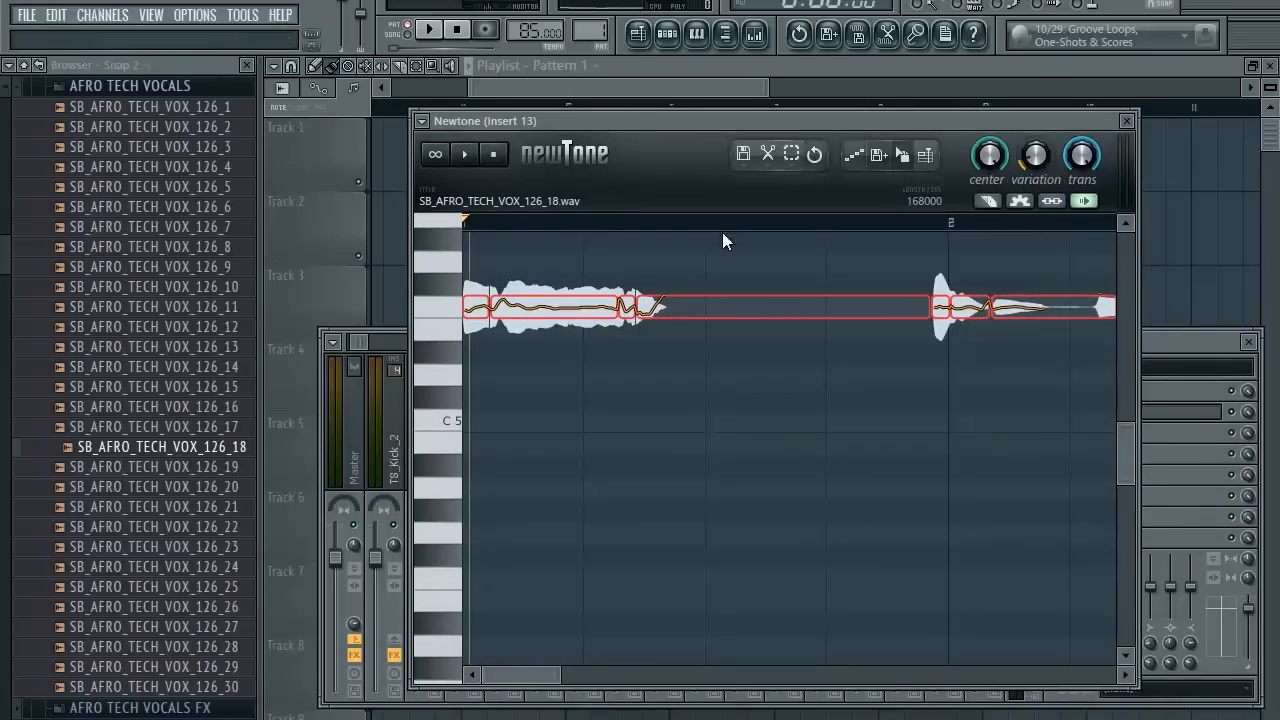
{"action": "left_click", "coordinate": [666, 38]}
{"action": "mouse_move", "coordinate": [706, 161]}
{"action": "left_mouse_down"}
{"action": "mouse_move", "coordinate": [715, 280]}
{"action": "mouse_move", "coordinate": [710, 161]}
{"action": "left_mouse_up"}
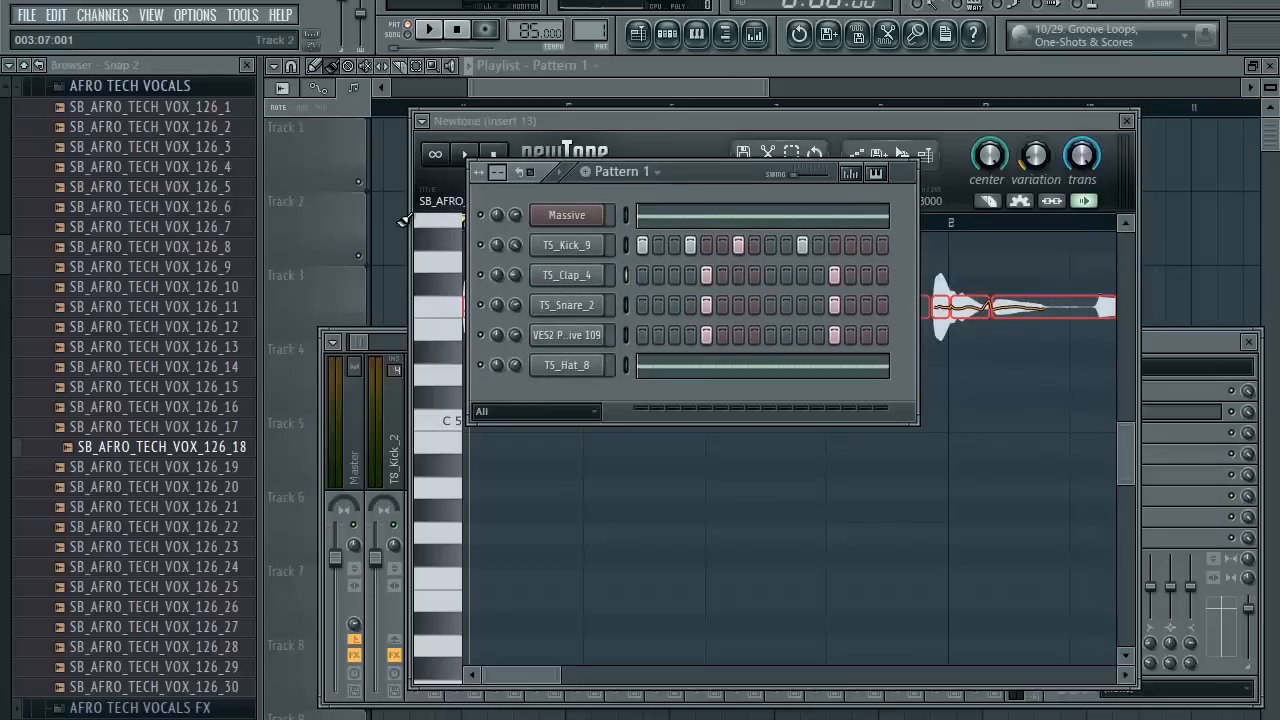
{"action": "left_click", "coordinate": [88, 18]}
{"action": "mouse_move", "coordinate": [112, 34]}
{"action": "left_click", "coordinate": [341, 360]}
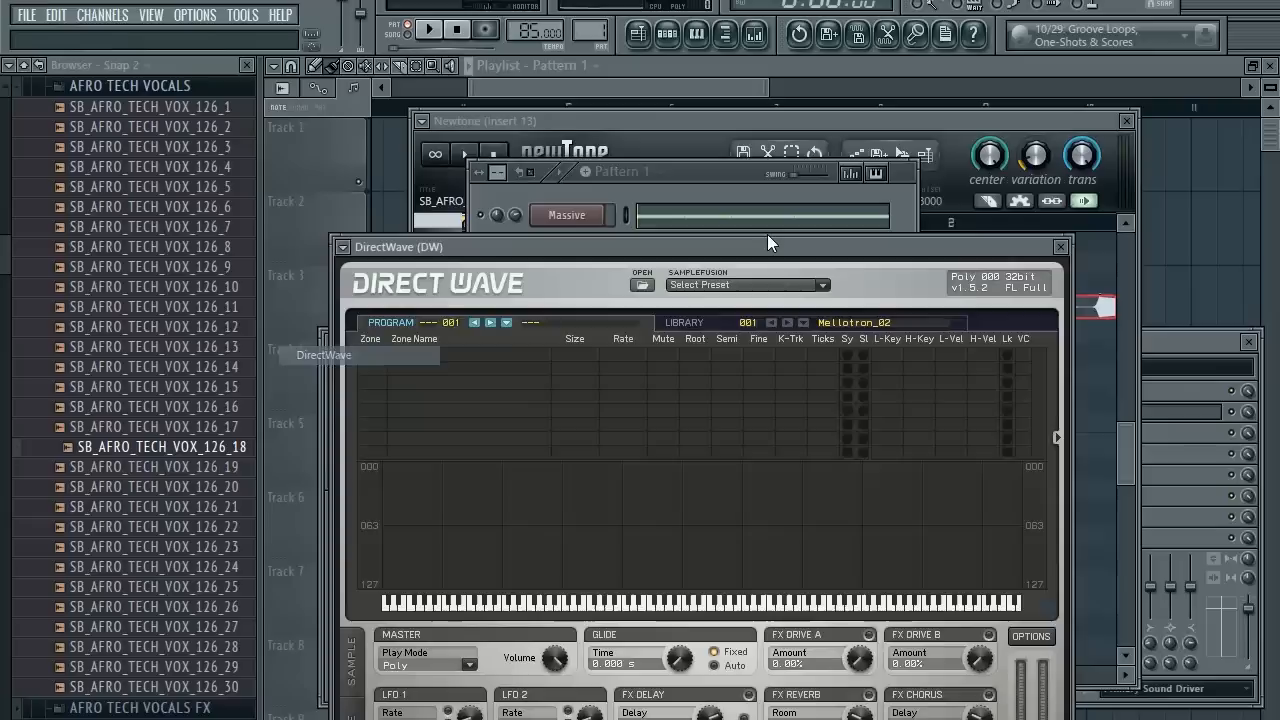
{"action": "left_click_drag", "start_coordinate": [772, 239], "coordinate": [696, 138]}
Transfer the pitch-corrected SB_AFRO_TECH_VOX_126_18 selection from Newtone into a DirectWave zone and audition it.
{"action": "left_click", "coordinate": [980, 120]}
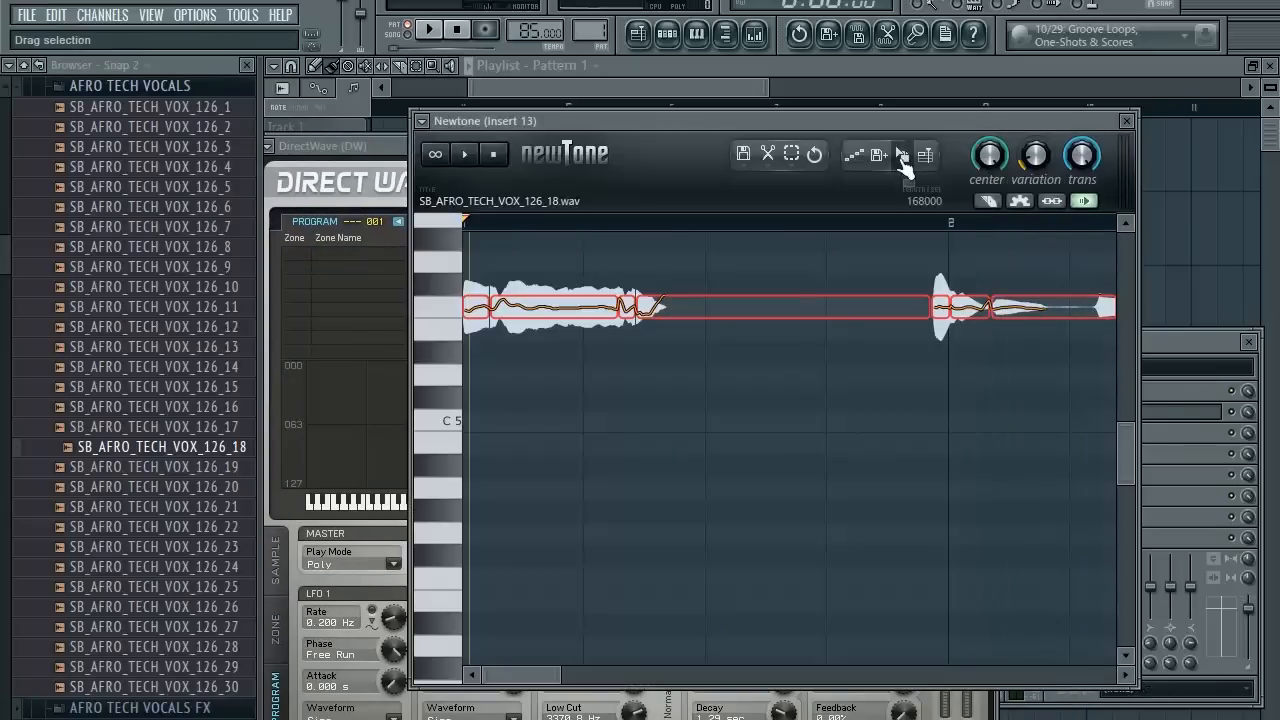
{"action": "left_click_drag", "start_coordinate": [903, 157], "coordinate": [455, 369]}
{"action": "left_click_drag", "start_coordinate": [430, 492], "coordinate": [432, 490]}
{"action": "left_click_drag", "start_coordinate": [390, 147], "coordinate": [522, 103]}
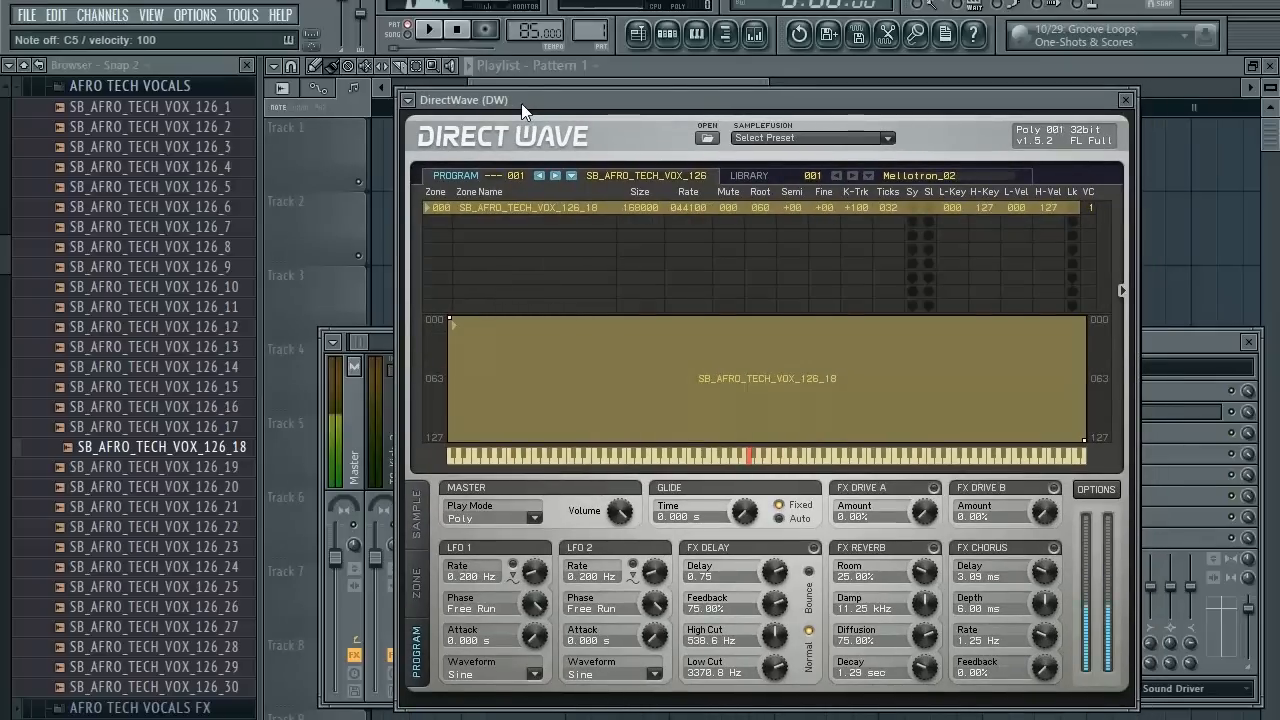
{"action": "left_click_drag", "start_coordinate": [661, 93], "coordinate": [647, 113]}
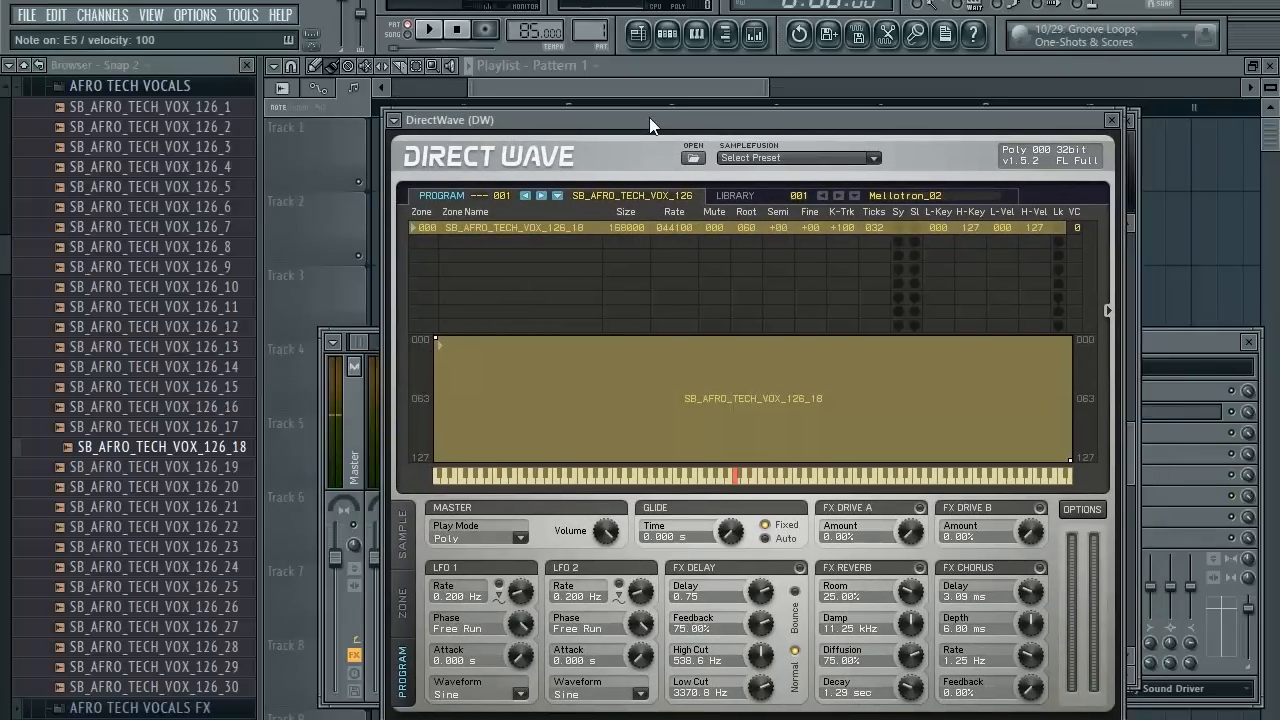
Compare the Newtone-corrected vocal with the original SB_AFRO_TECH_VOX_126_18 sample and its playback in DirectWave.
{"action": "left_click", "coordinate": [666, 43]}
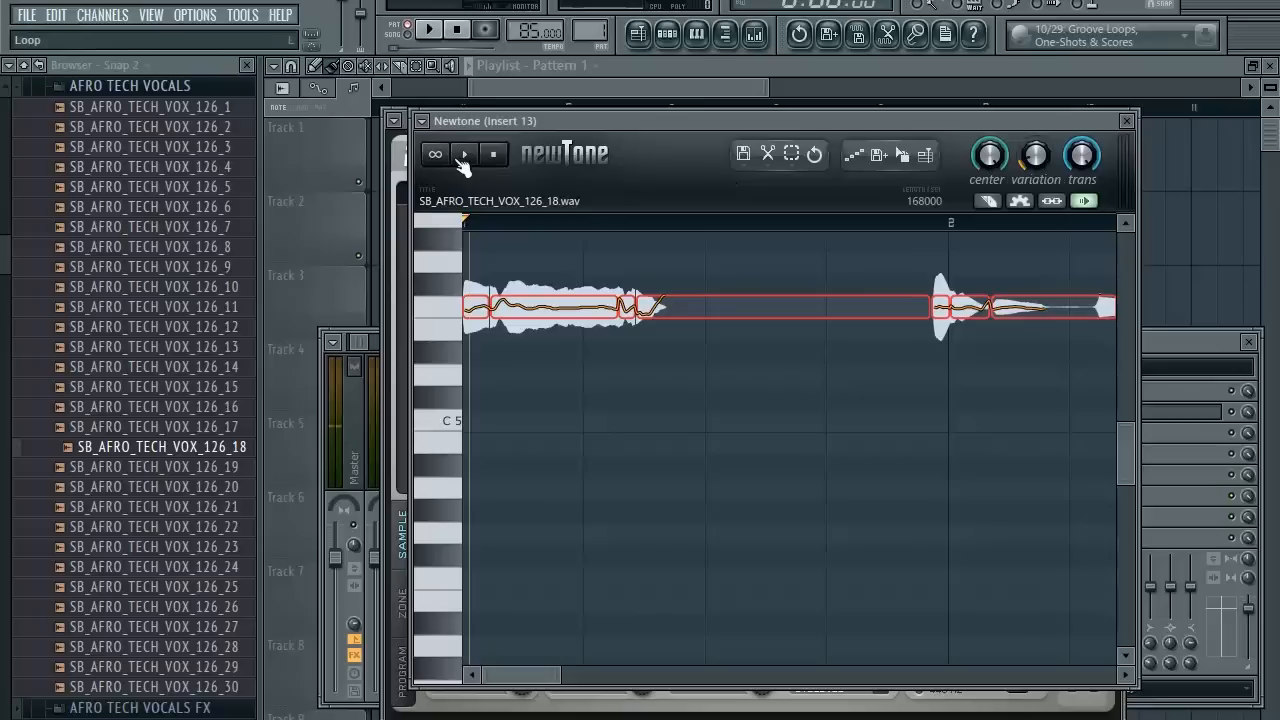
{"action": "left_click", "coordinate": [468, 157]}
{"action": "left_click", "coordinate": [468, 157]}
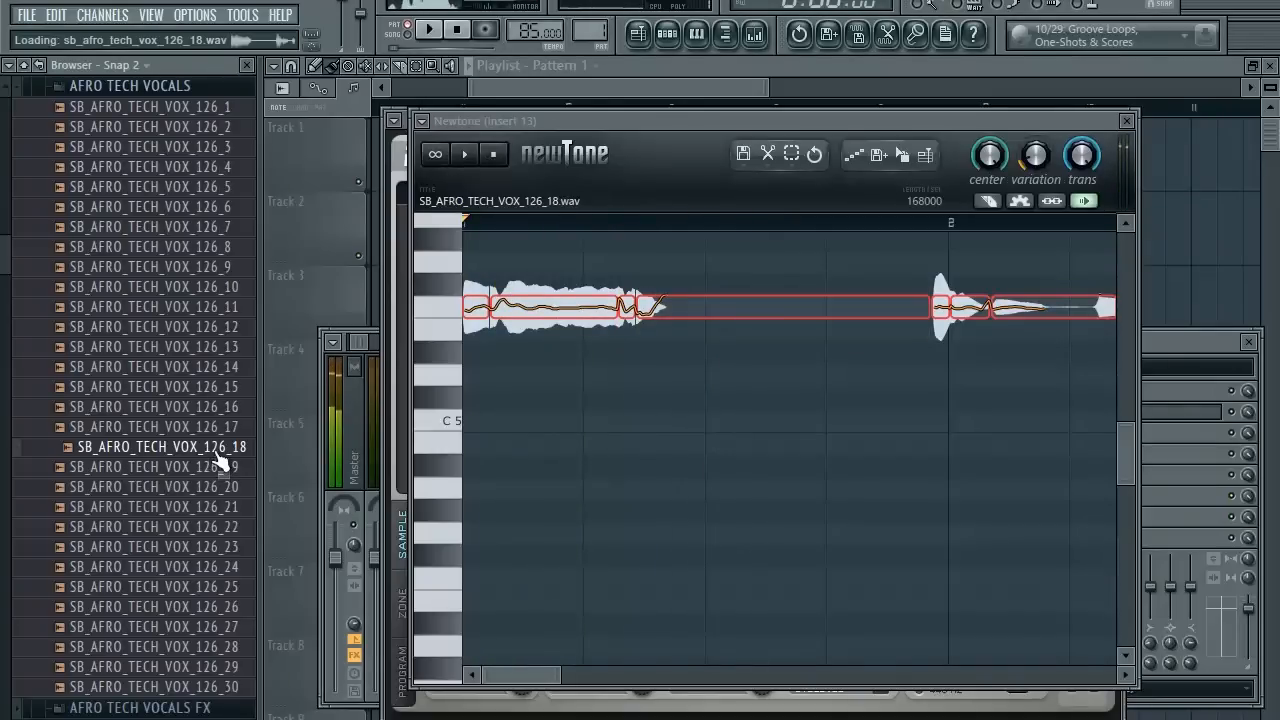
{"action": "left_click_drag", "start_coordinate": [633, 120], "coordinate": [711, 213]}
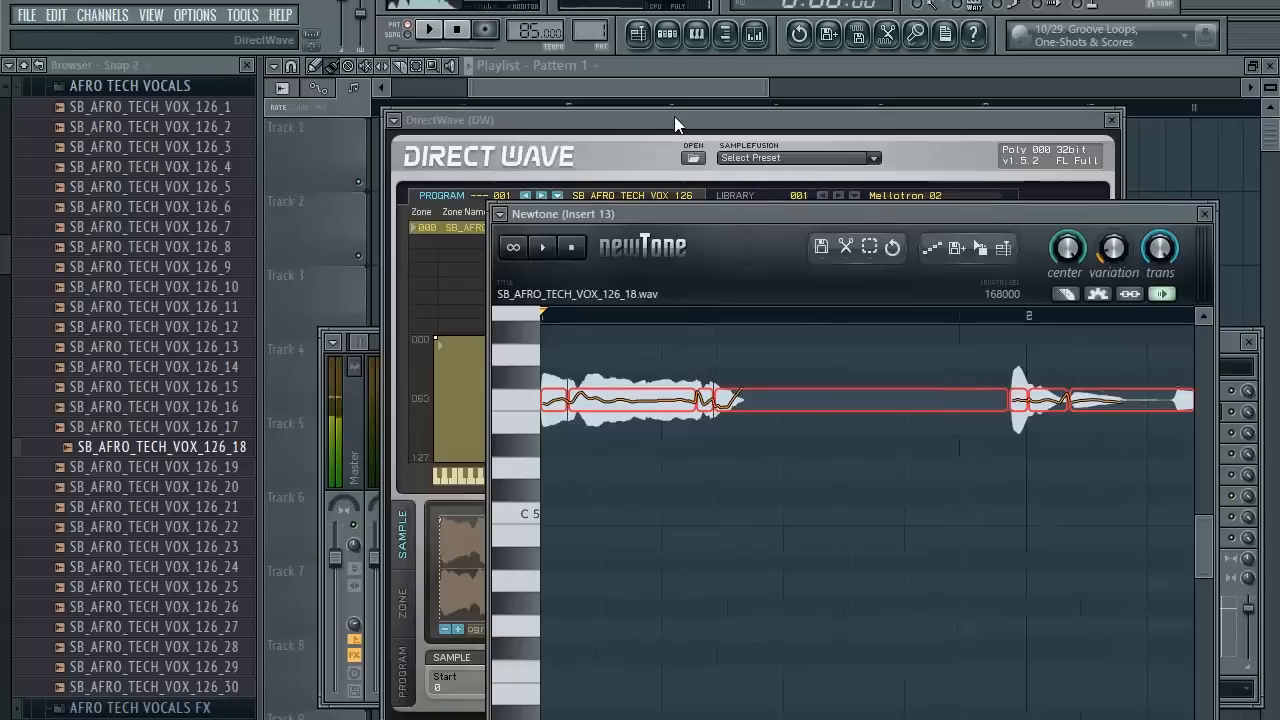
{"action": "left_click", "coordinate": [674, 118]}
{"action": "left_click", "coordinate": [1141, 217]}
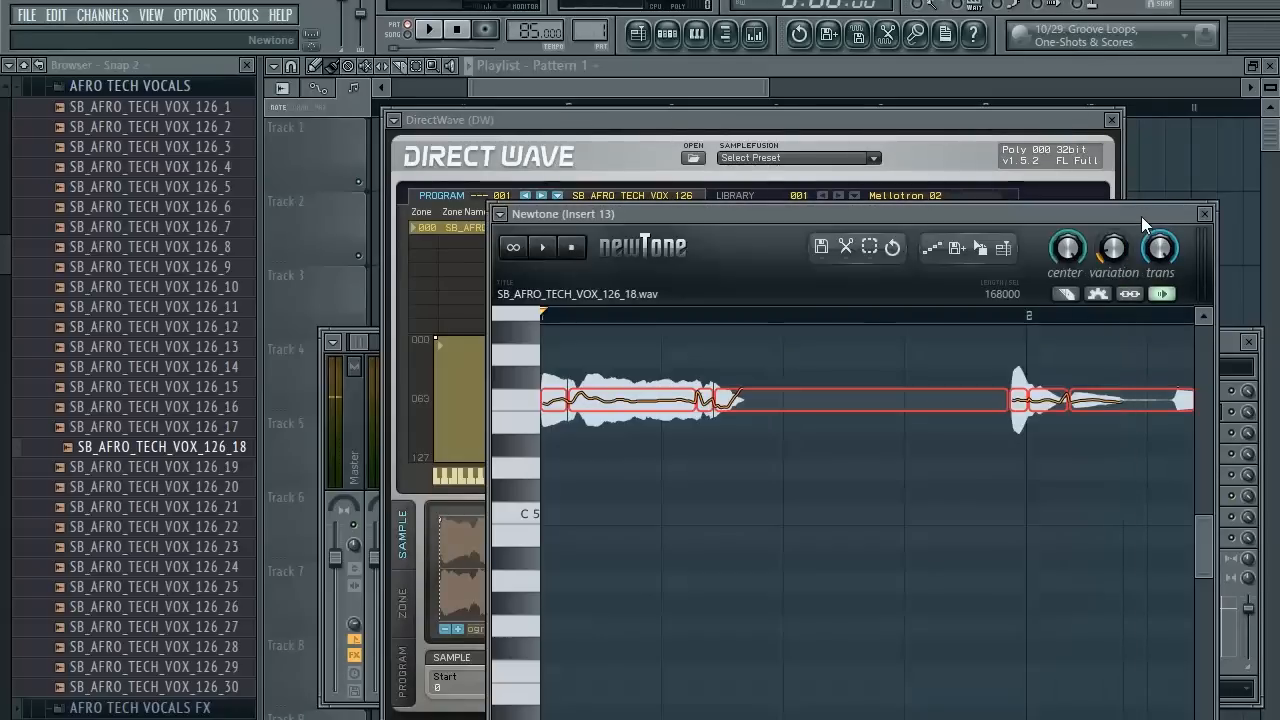
{"action": "left_click", "coordinate": [611, 120]}
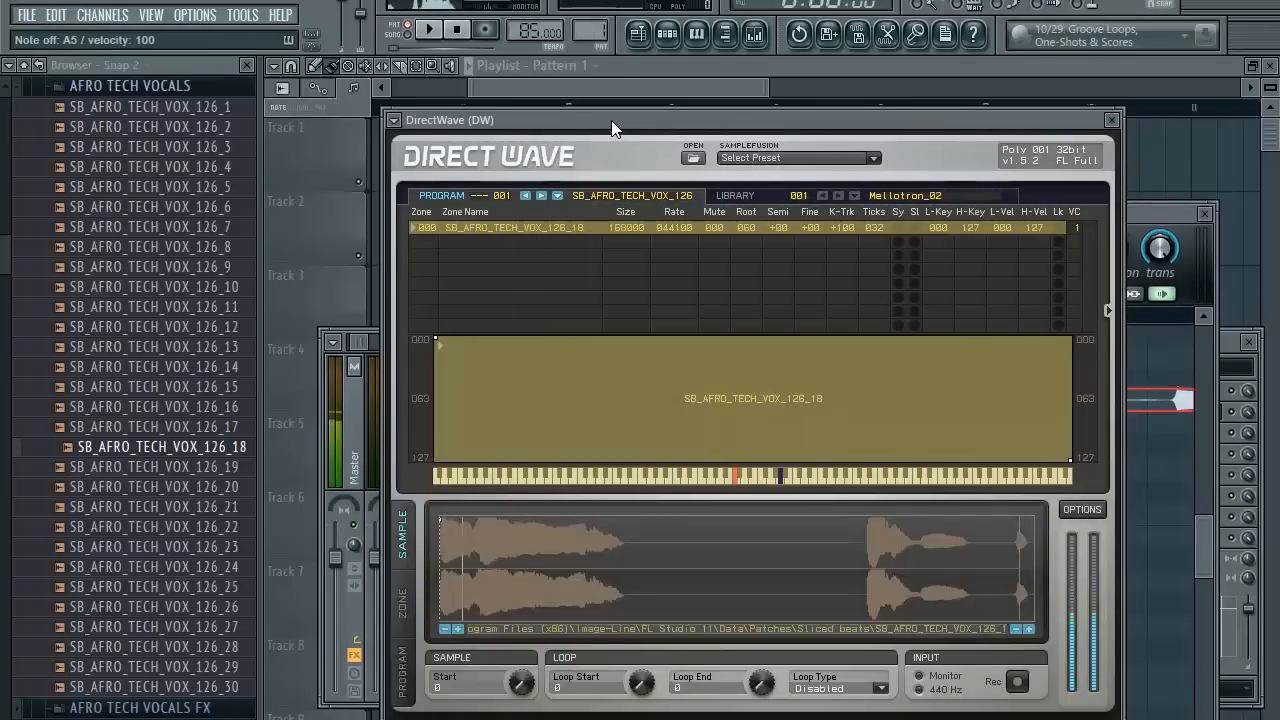
Close the DirectWave and Newtone windows and select Insert 13 with the channel rack shown above the mixer.
{"action": "left_click", "coordinate": [1112, 121]}
{"action": "left_click", "coordinate": [1205, 214]}
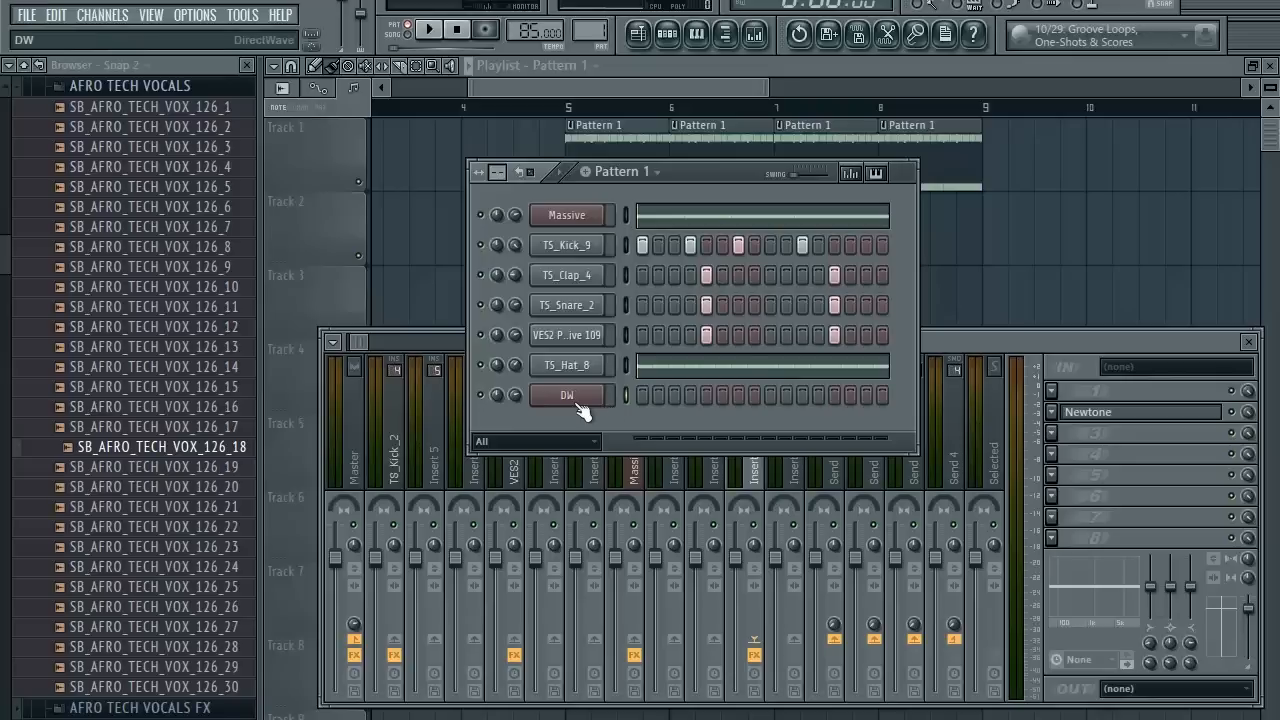
{"action": "left_click", "coordinate": [740, 483]}
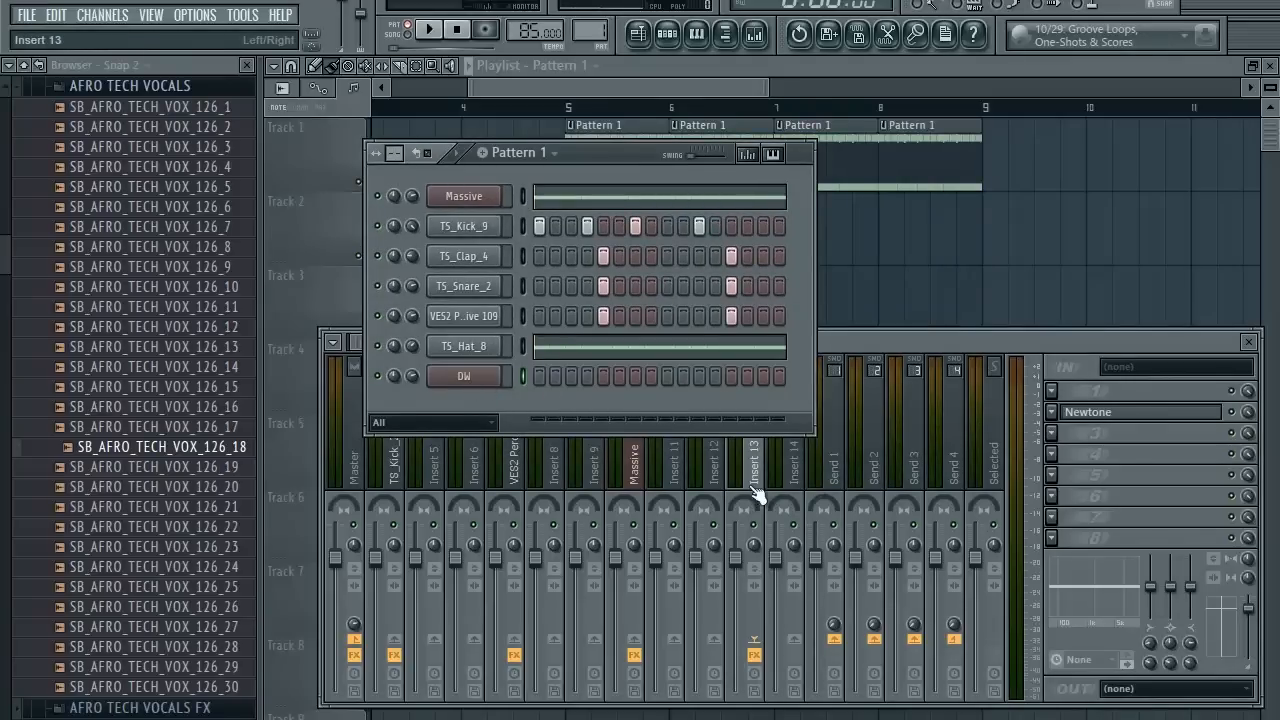
Link the selected DirectWave channel to mixer track Insert 13.
{"action": "left_click", "coordinate": [757, 480]}
{"action": "left_click", "coordinate": [601, 159]}
{"action": "left_click", "coordinate": [757, 482]}
{"action": "right_click", "coordinate": [757, 482]}
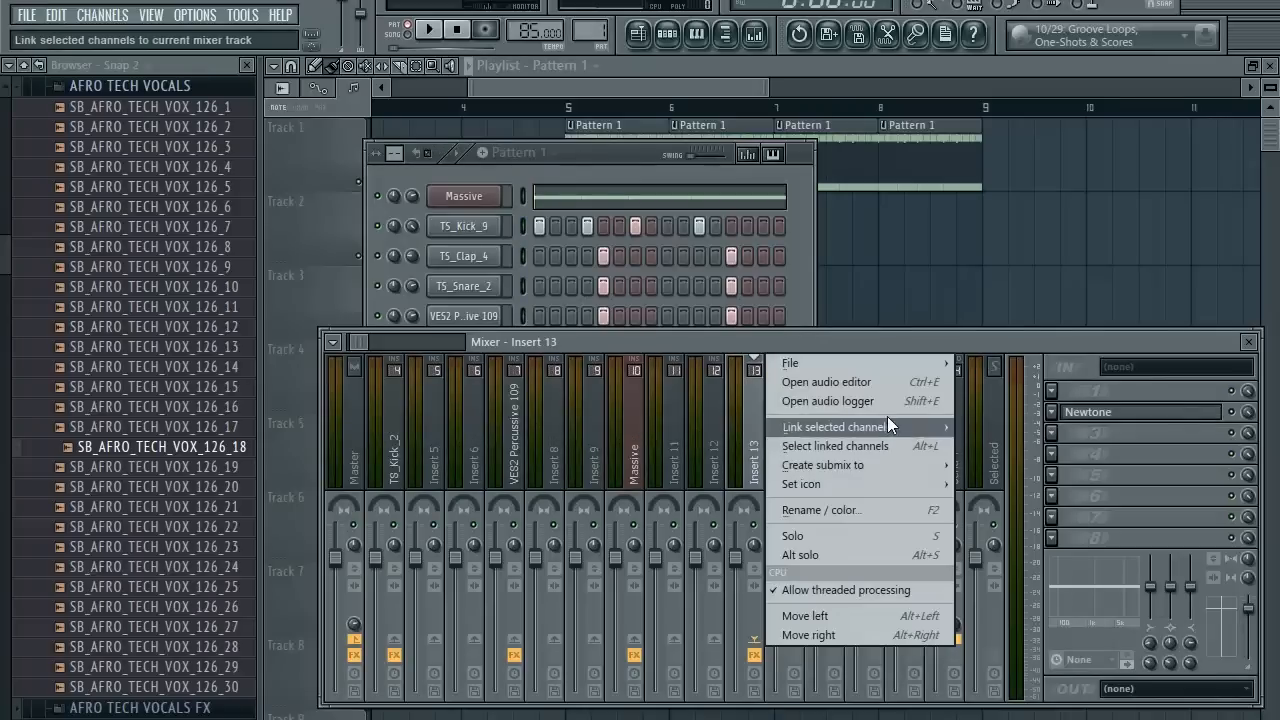
{"action": "mouse_move", "coordinate": [937, 423]}
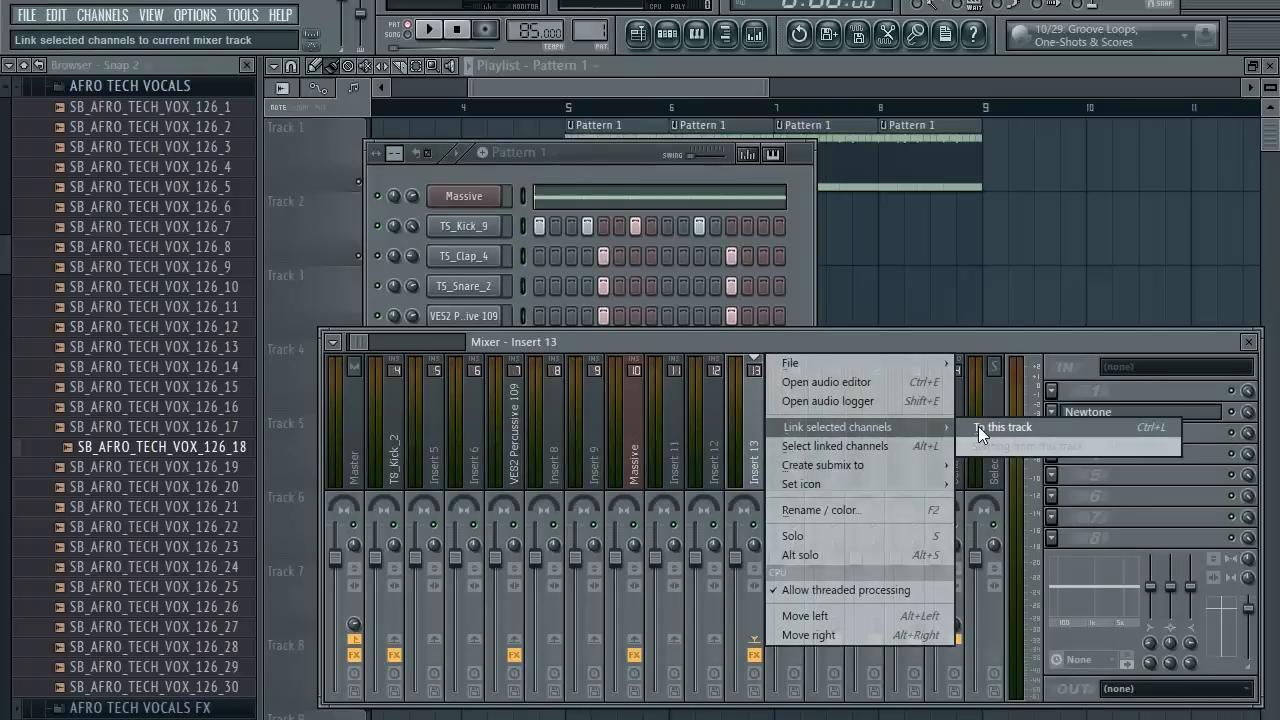
{"action": "left_click", "coordinate": [978, 426]}
Replace Newtone with Fruity Blood Overdrive in the DW track's second effect slot and position its window below the channel rack.
{"action": "left_click", "coordinate": [1056, 414]}
{"action": "mouse_move", "coordinate": [1066, 357]}
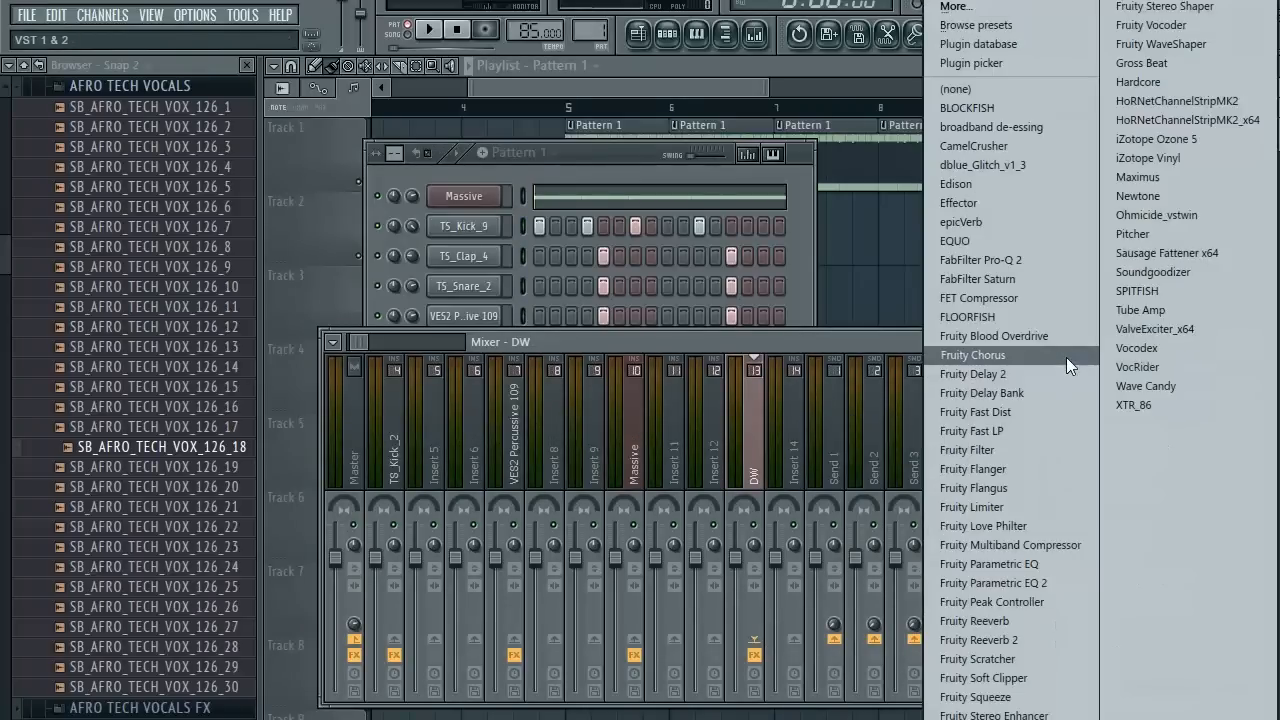
{"action": "left_click", "coordinate": [1029, 339]}
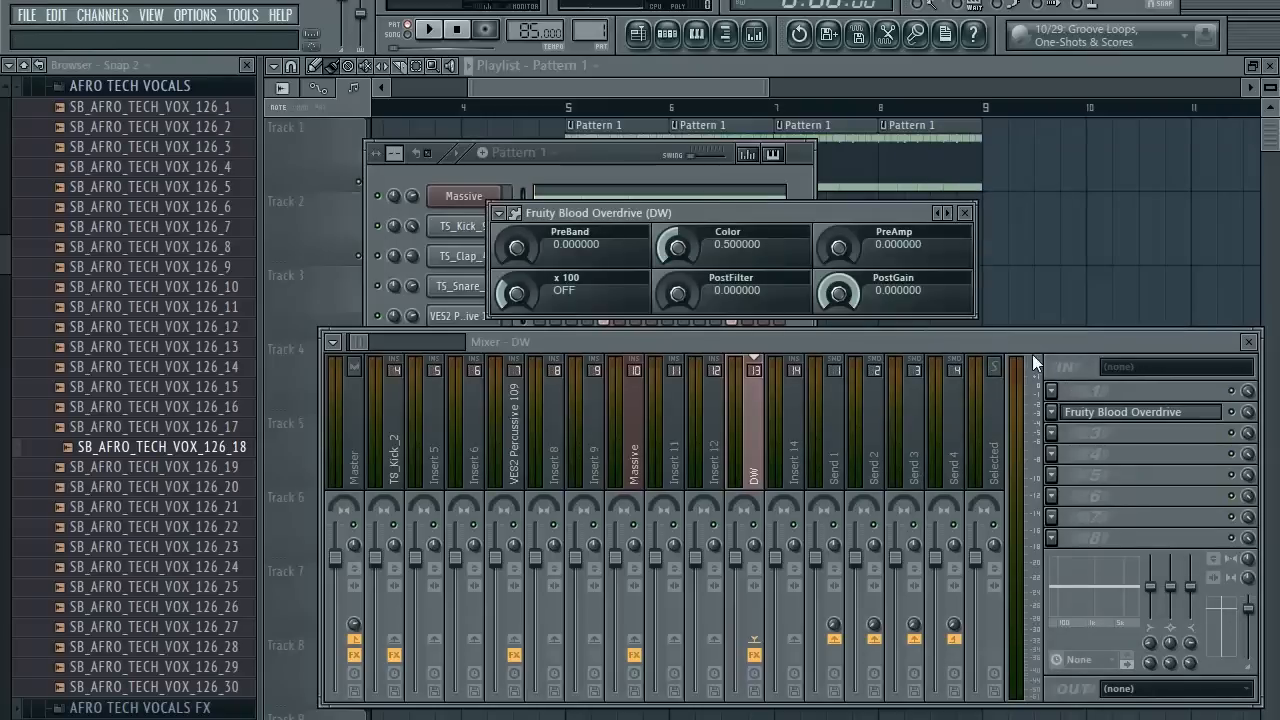
{"action": "left_click_drag", "start_coordinate": [854, 225], "coordinate": [785, 448]}
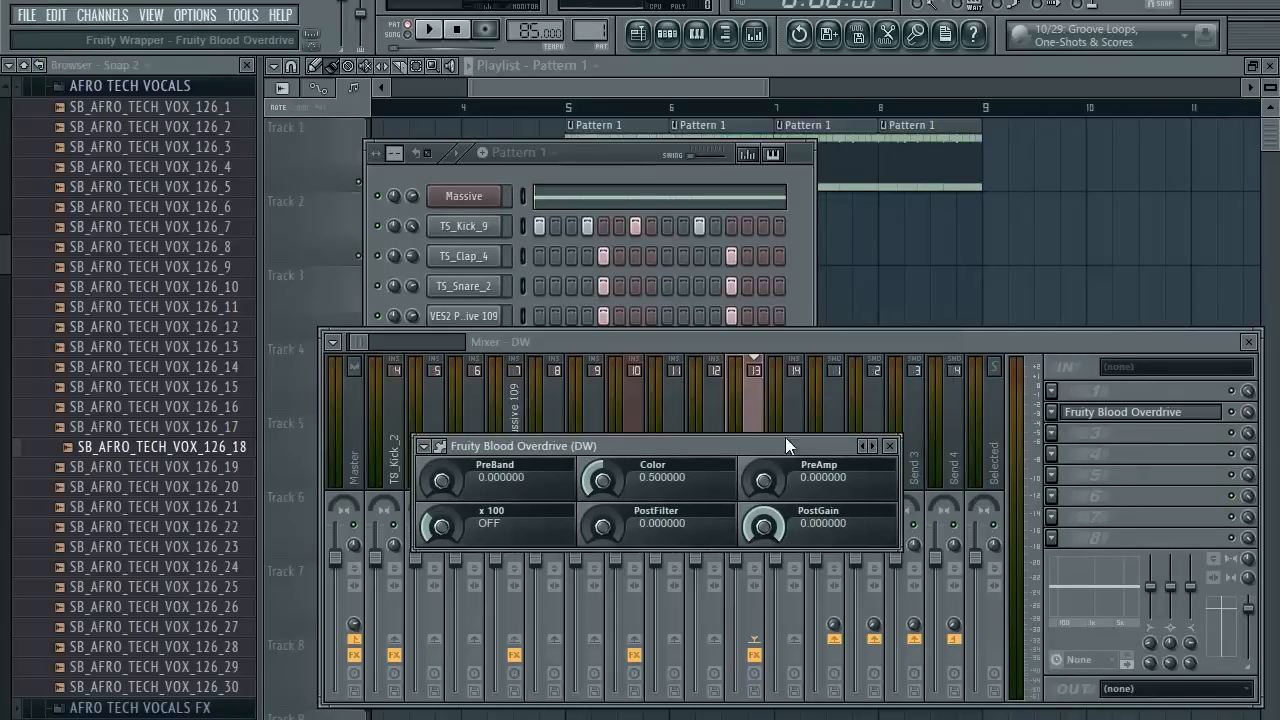
{"action": "left_click", "coordinate": [637, 154]}
{"action": "left_click_drag", "start_coordinate": [779, 450], "coordinate": [742, 503]}
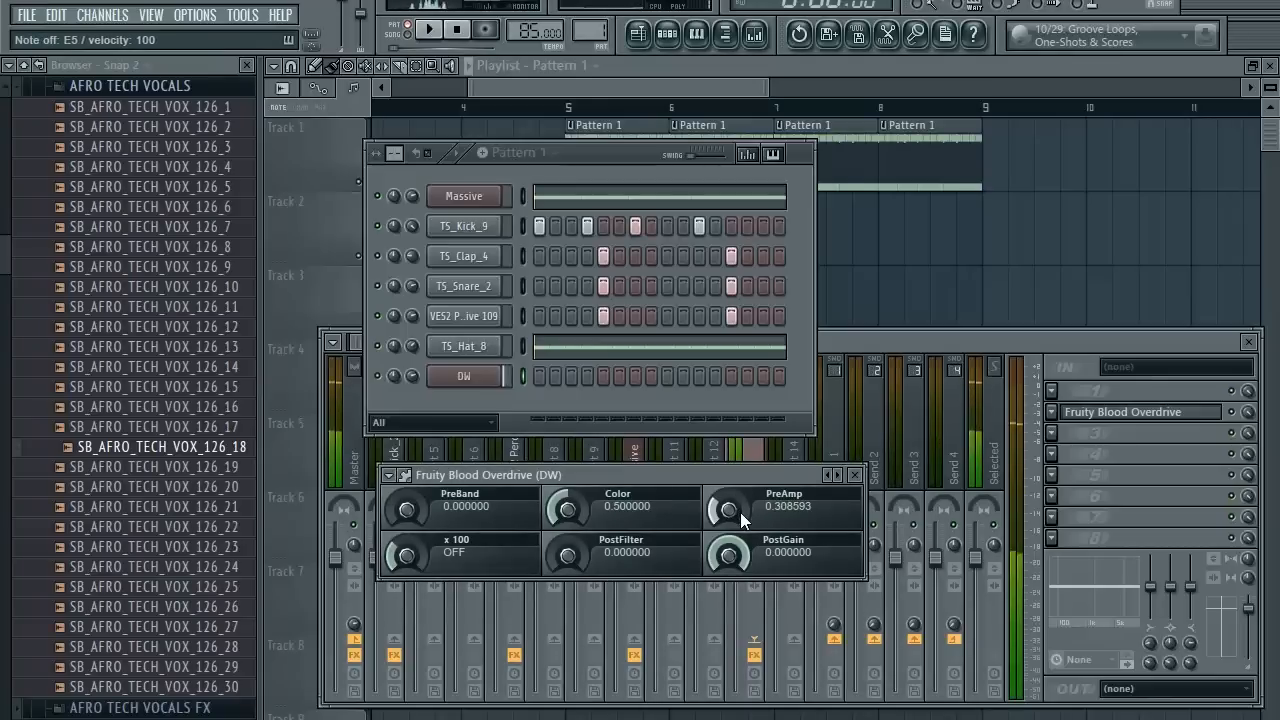
Set Fruity Blood Overdrive's Color to 1.0 and its PreAmp to about 0.69 while auditioning the vocal.
{"action": "left_click_drag", "start_coordinate": [739, 514], "coordinate": [739, 456]}
{"action": "left_click_drag", "start_coordinate": [566, 510], "coordinate": [566, 430]}
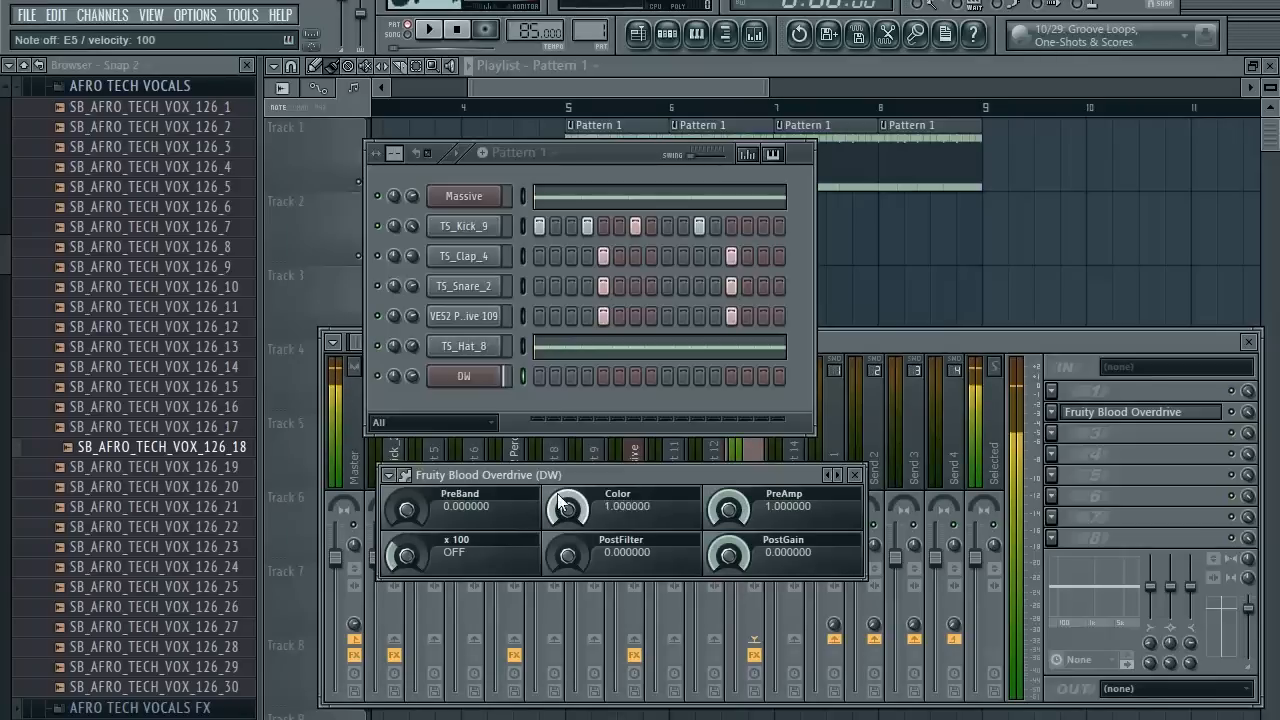
{"action": "left_click_drag", "start_coordinate": [729, 510], "coordinate": [729, 562]}
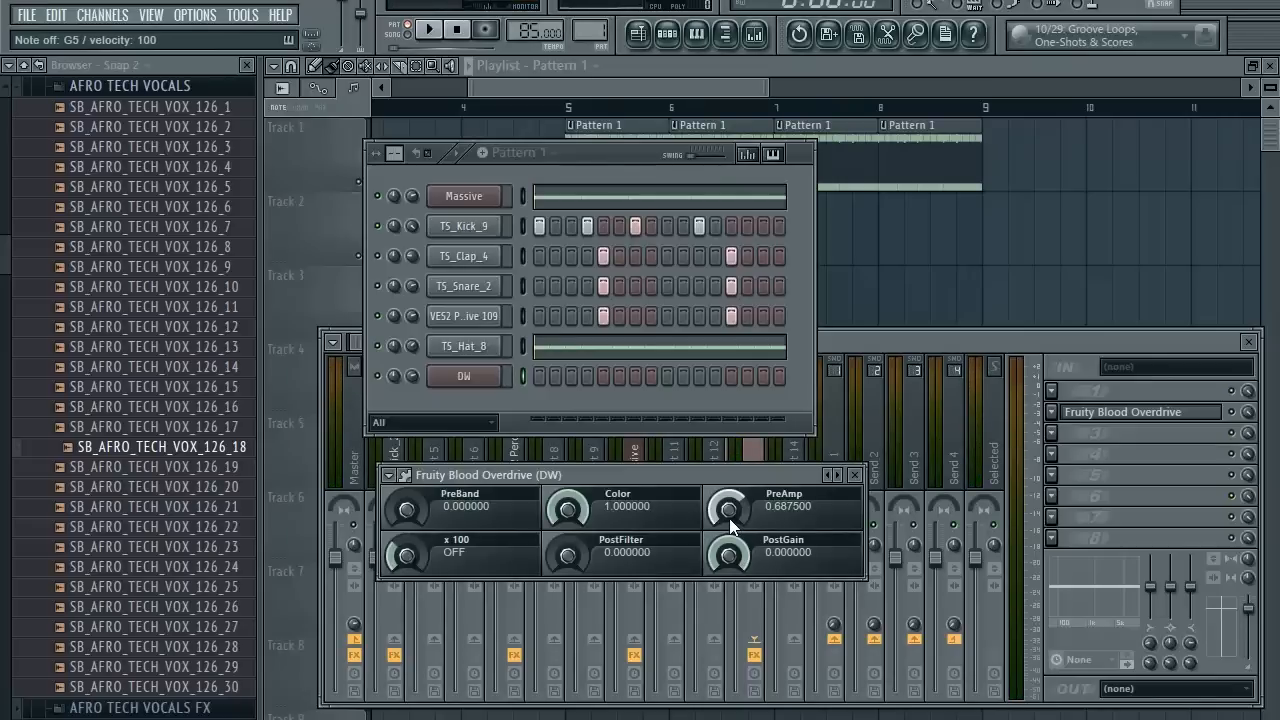
{"action": "left_click", "coordinate": [997, 89]}
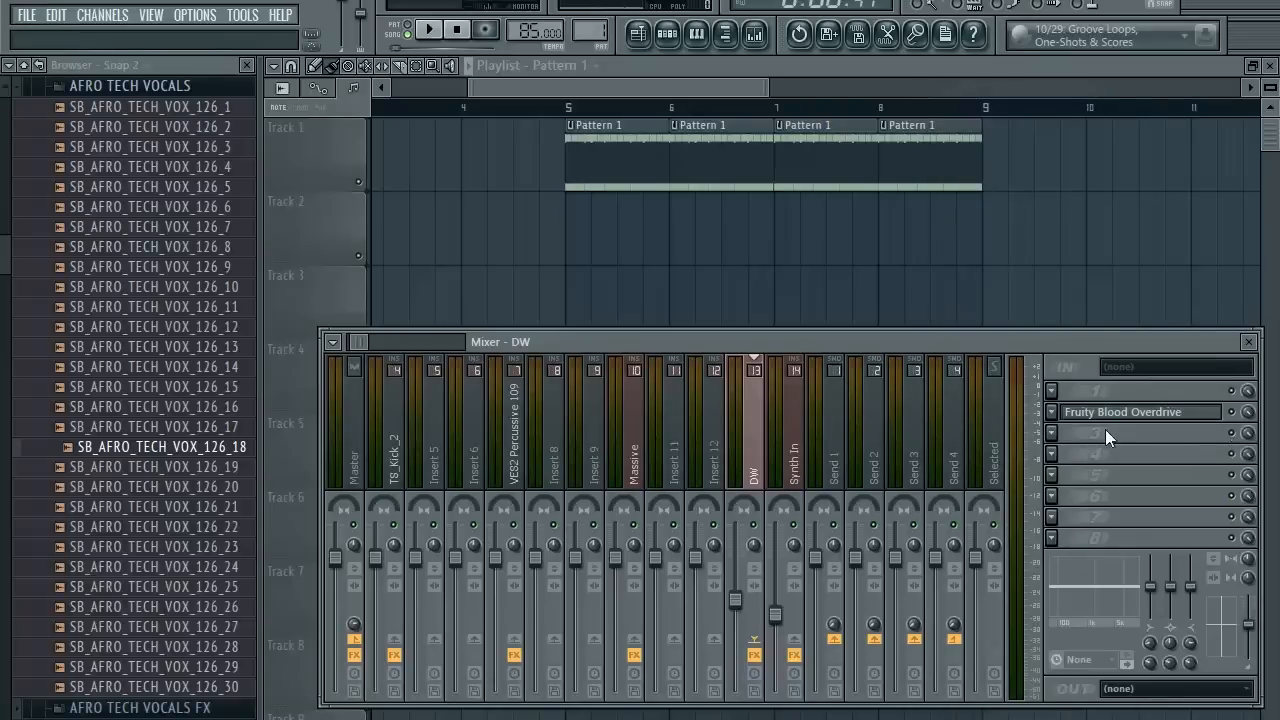
Load FabFilter Pro-Q 2 into the DW track's first effect slot and apply its Low Cut preset.
{"action": "left_click", "coordinate": [1051, 391]}
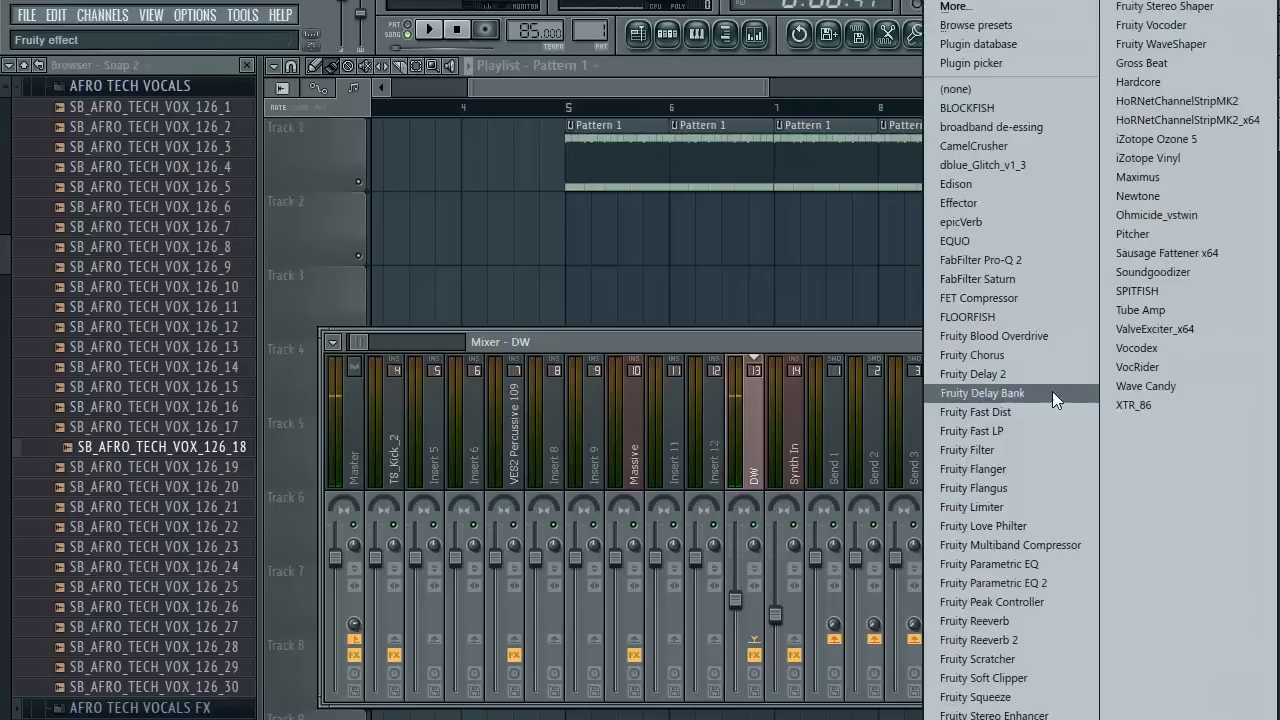
{"action": "left_click", "coordinate": [1046, 258]}
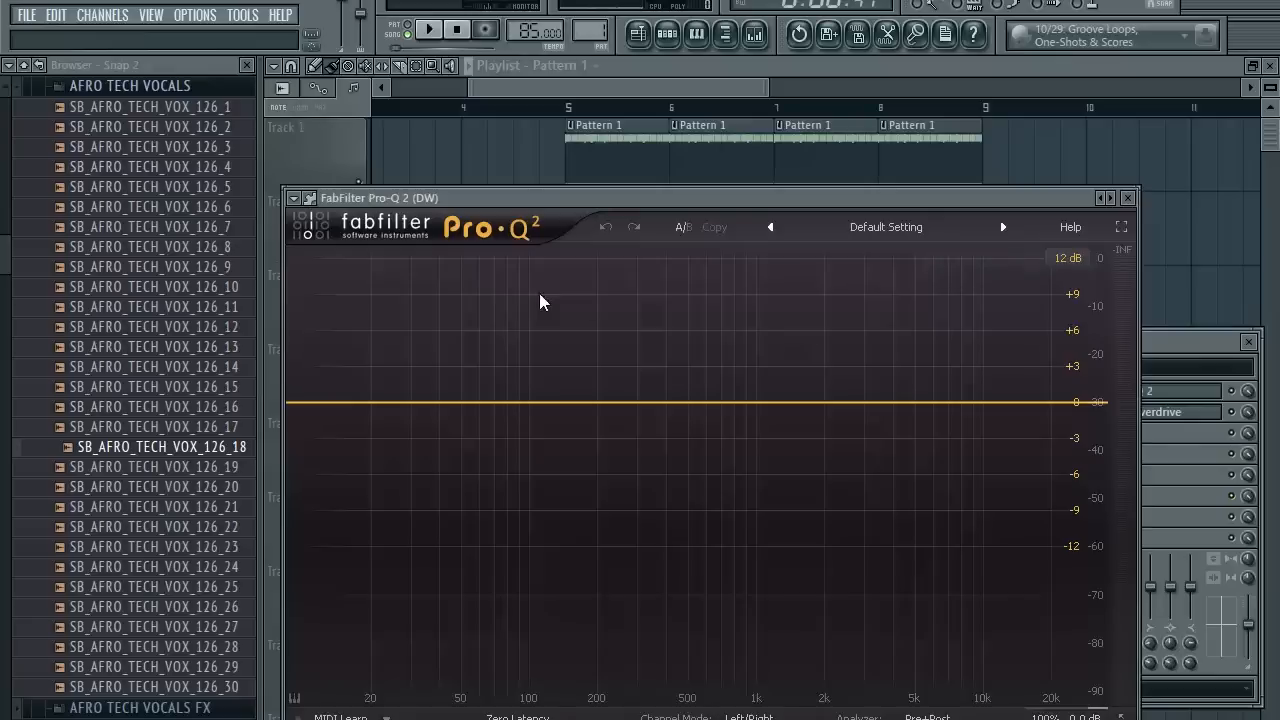
{"action": "left_click_drag", "start_coordinate": [874, 201], "coordinate": [872, 143]}
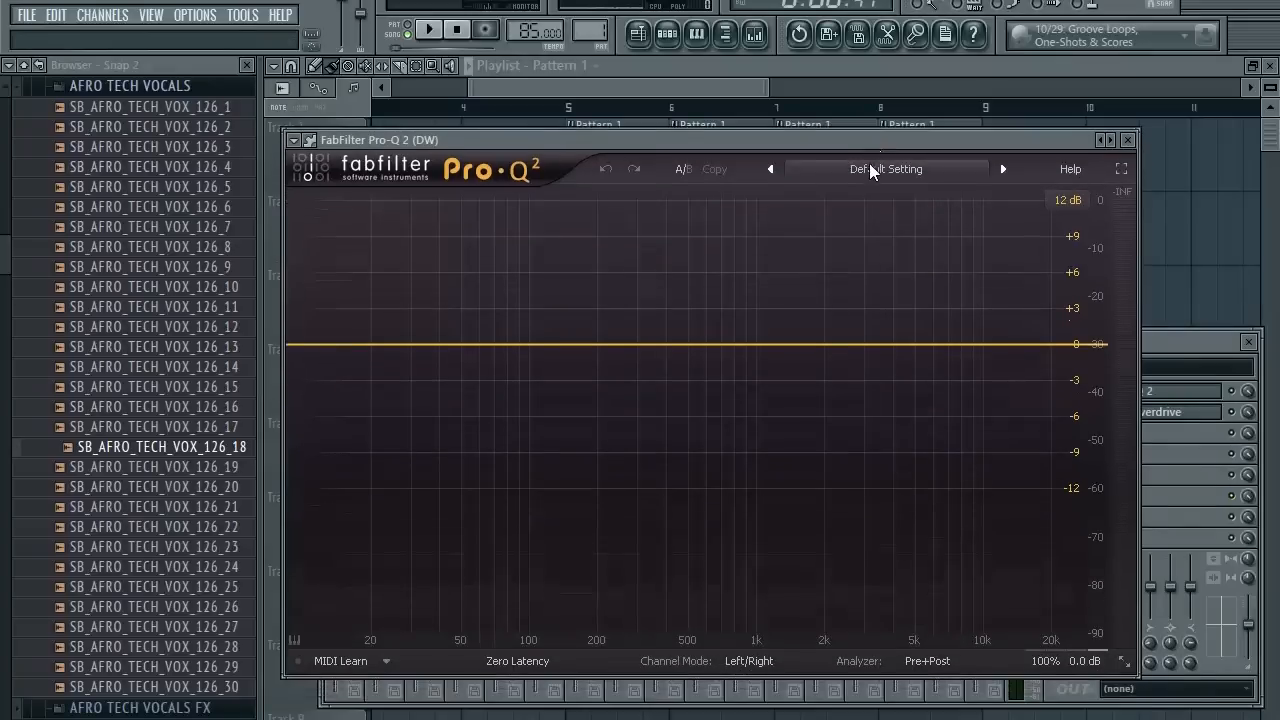
{"action": "left_click", "coordinate": [870, 174]}
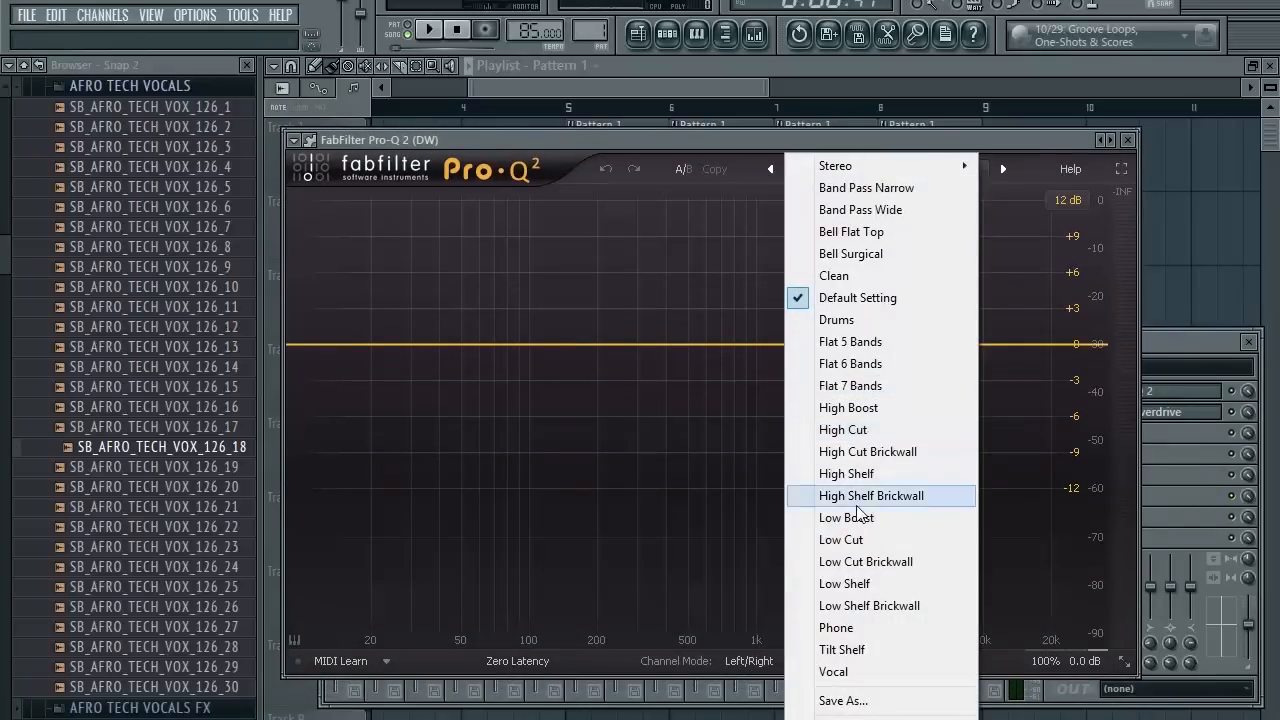
{"action": "left_click", "coordinate": [843, 540]}
Set the Pro-Q 2 low-cut band to about 189 Hz with a Q of about 1.07, audition it and return to the mixer.
{"action": "left_click_drag", "start_coordinate": [460, 346], "coordinate": [587, 349]}
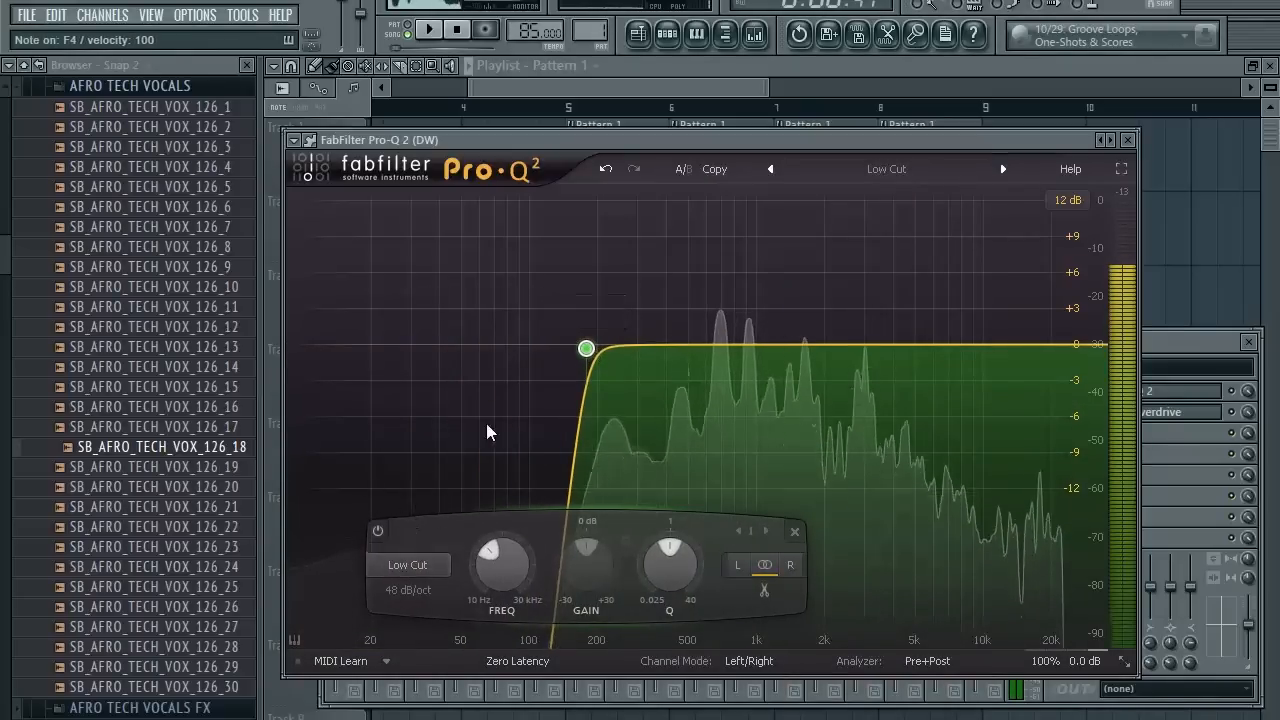
{"action": "left_click_drag", "start_coordinate": [587, 350], "coordinate": [593, 338]}
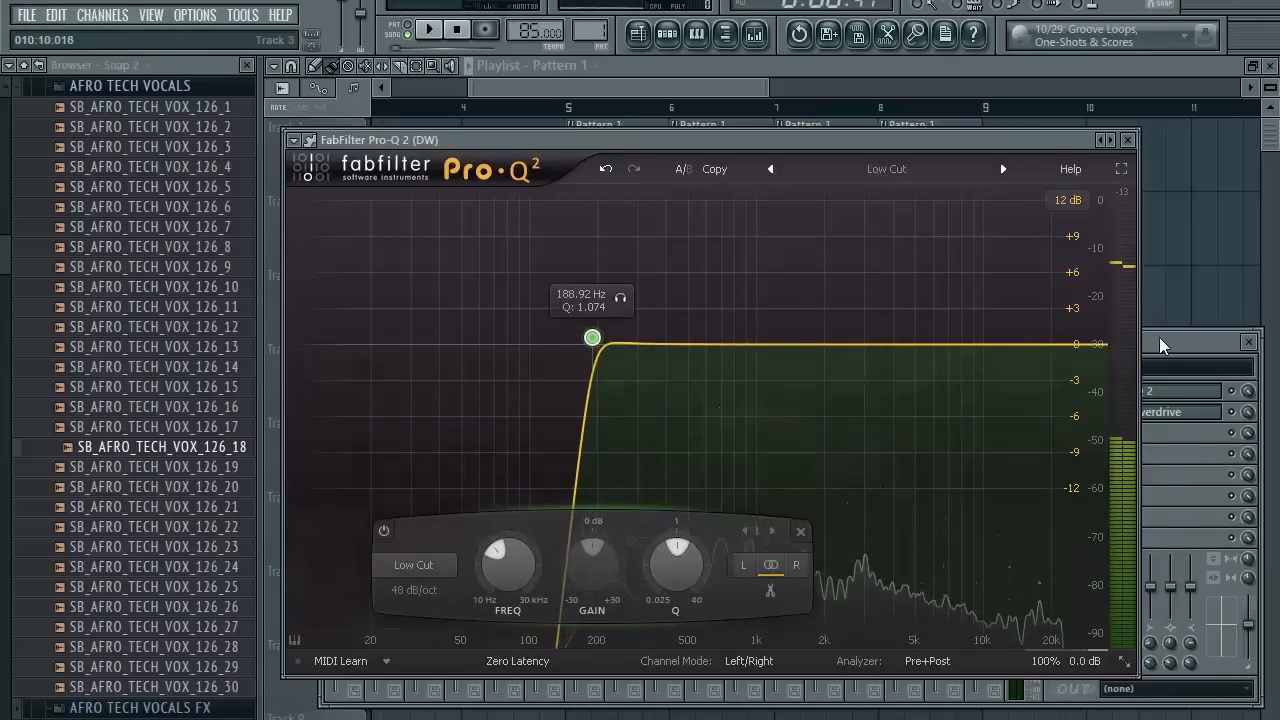
{"action": "key", "text": "F9"}
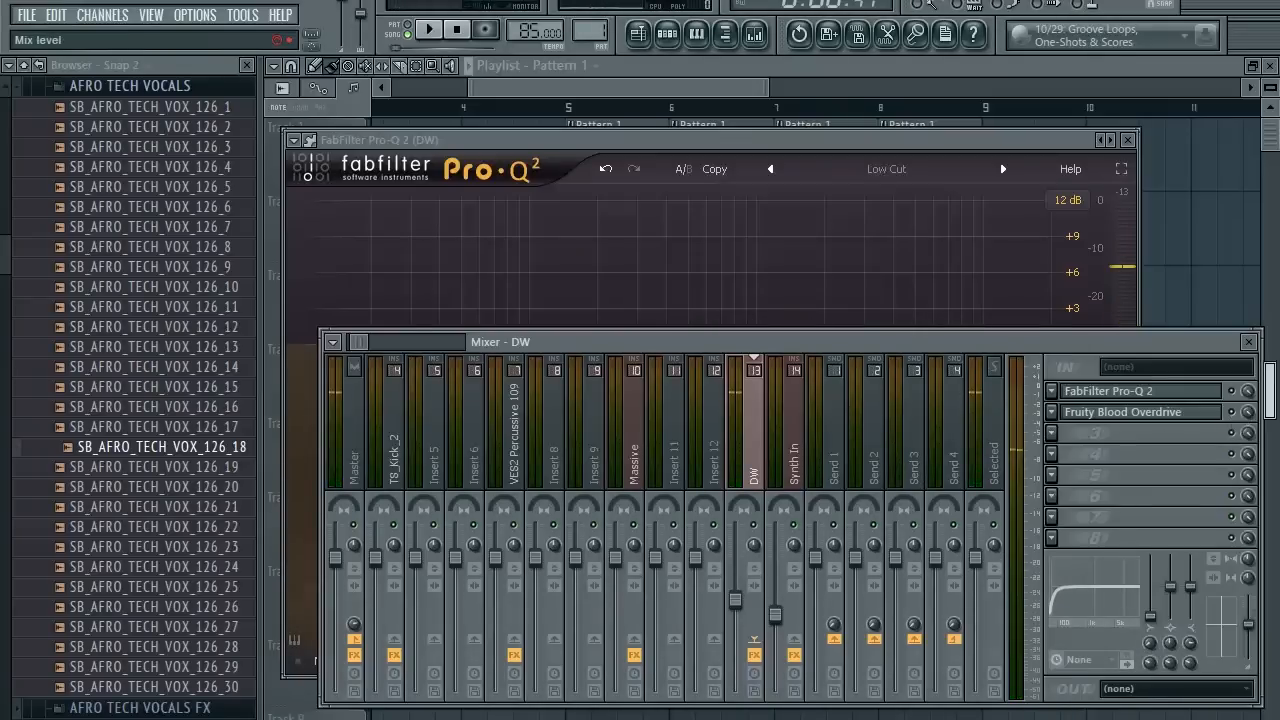
{"action": "left_click", "coordinate": [869, 143]}
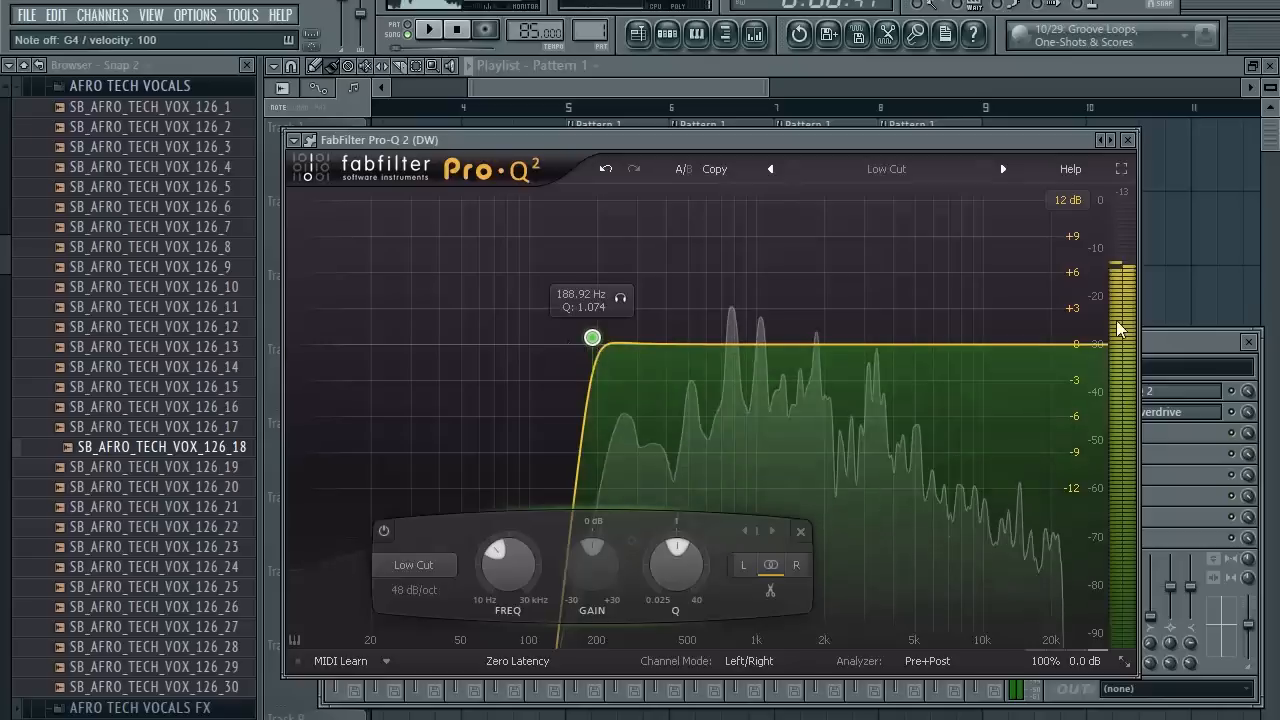
{"action": "left_click", "coordinate": [1171, 341]}
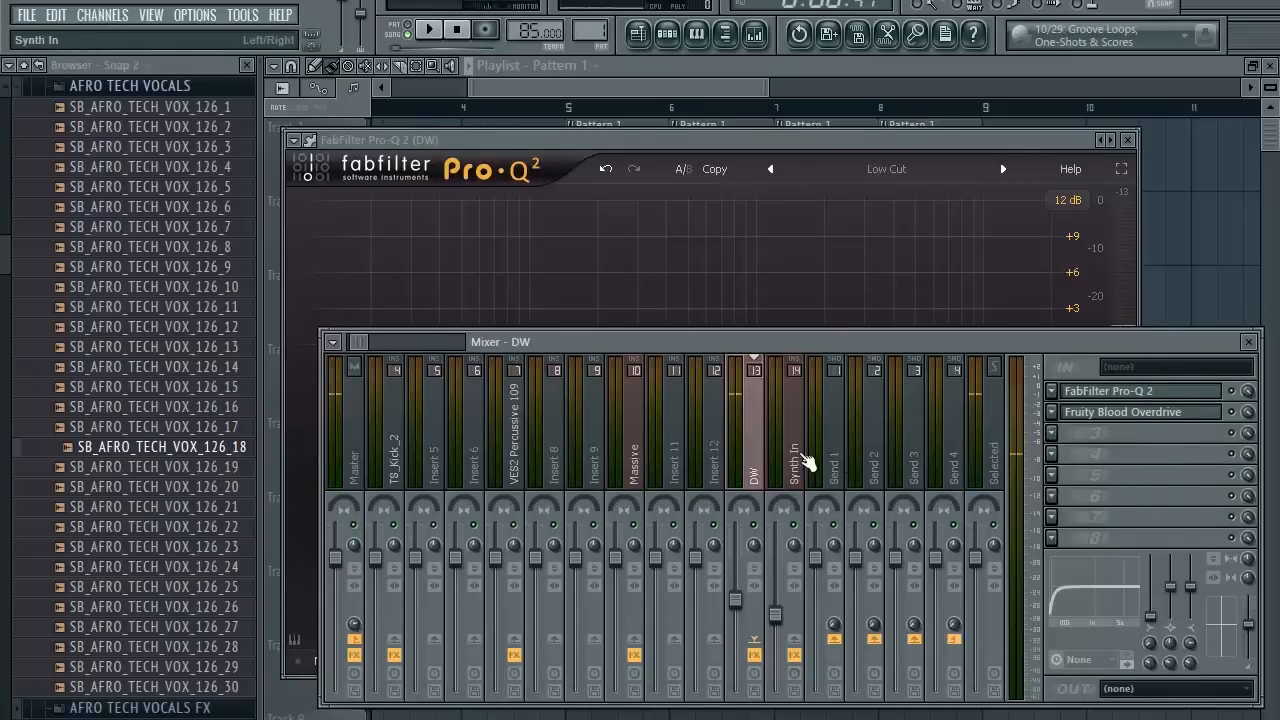
Load FET Compressor into the DW track's third slot, adjust its output, release and attack, set the ratio to about 4.8 and close it.
{"action": "left_click", "coordinate": [1063, 440]}
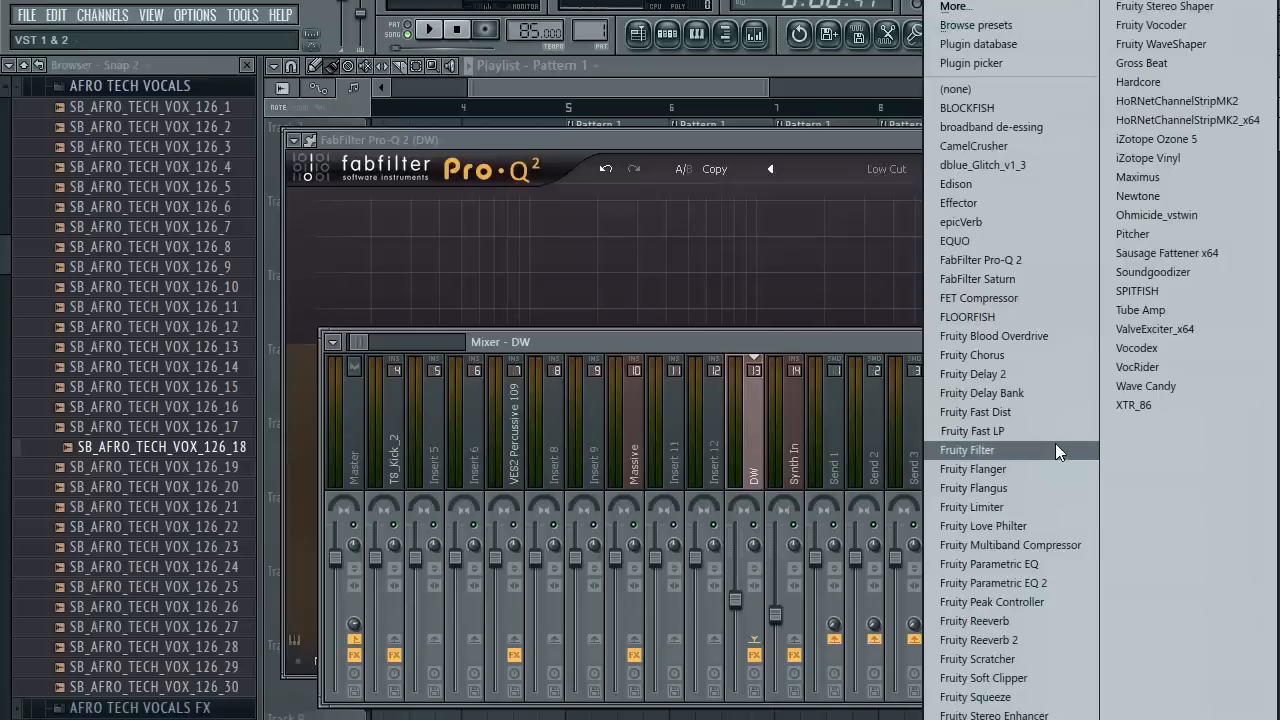
{"action": "left_click", "coordinate": [1011, 301]}
{"action": "left_click_drag", "start_coordinate": [954, 401], "coordinate": [952, 388]}
{"action": "left_click_drag", "start_coordinate": [725, 463], "coordinate": [735, 385]}
{"action": "left_click_drag", "start_coordinate": [606, 503], "coordinate": [638, 342]}
{"action": "left_click_drag", "start_coordinate": [488, 540], "coordinate": [490, 558]}
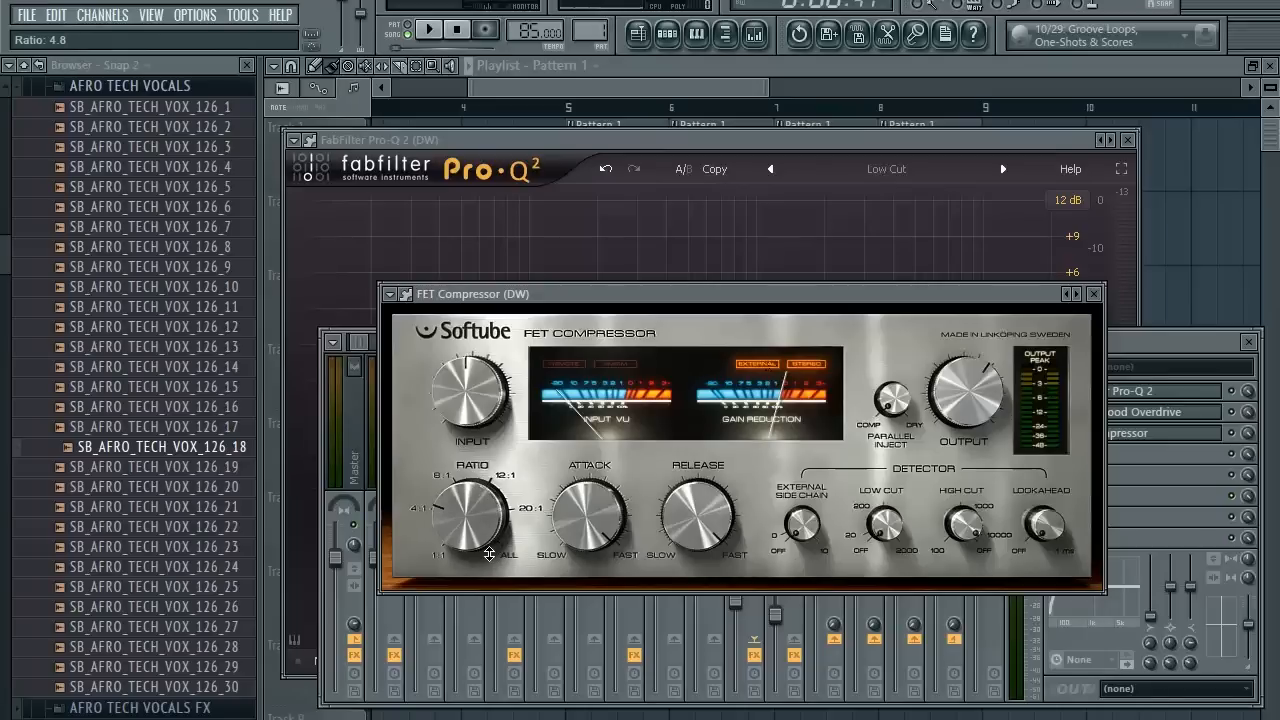
{"action": "left_click_drag", "start_coordinate": [987, 294], "coordinate": [967, 268]}
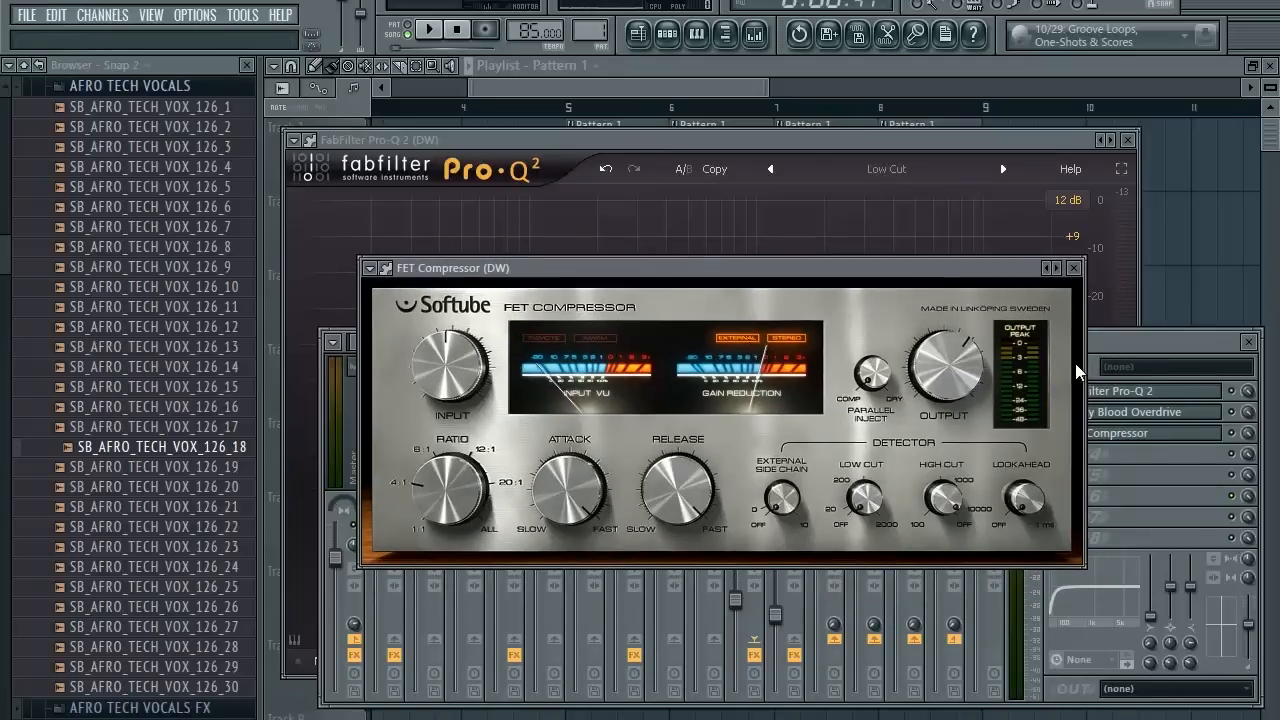
{"action": "left_click", "coordinate": [1075, 266]}
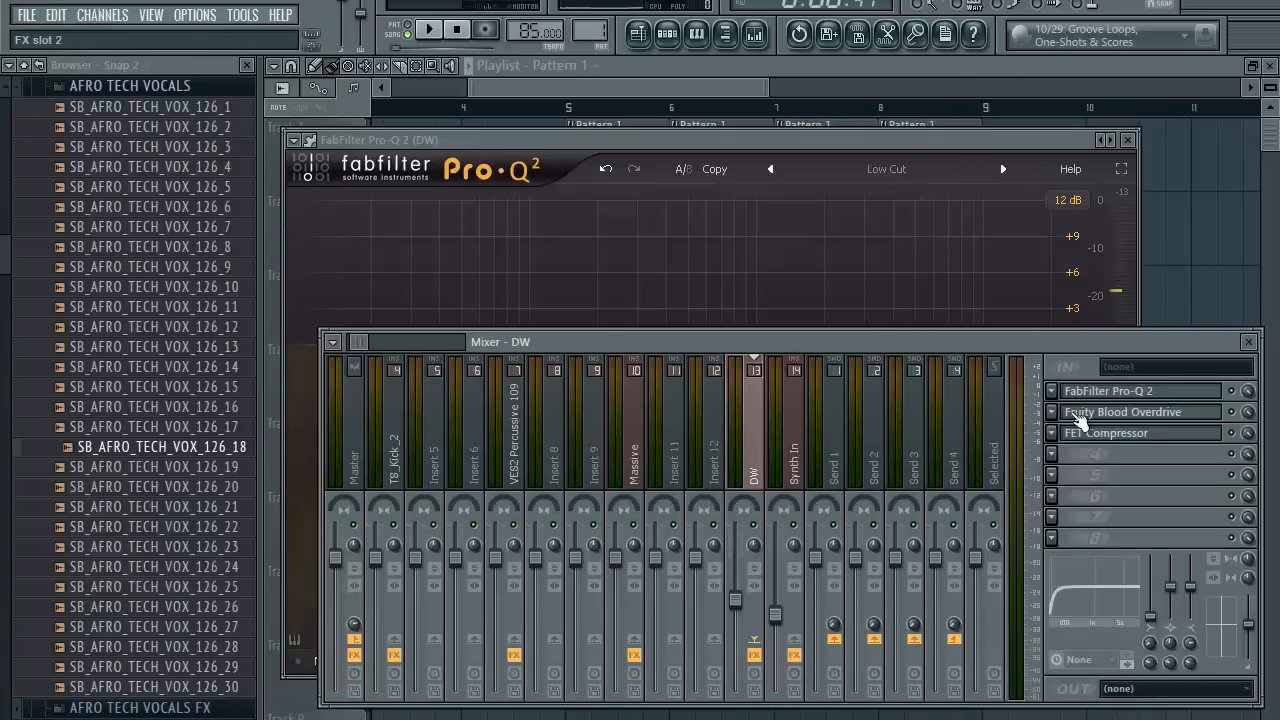
Readjust Fruity Blood Overdrive on the DW track to PreBand about 0.68, PreAmp about 0.68 and PostFilter about 0.08.
{"action": "left_click", "coordinate": [1138, 418]}
{"action": "left_click_drag", "start_coordinate": [730, 510], "coordinate": [730, 486]}
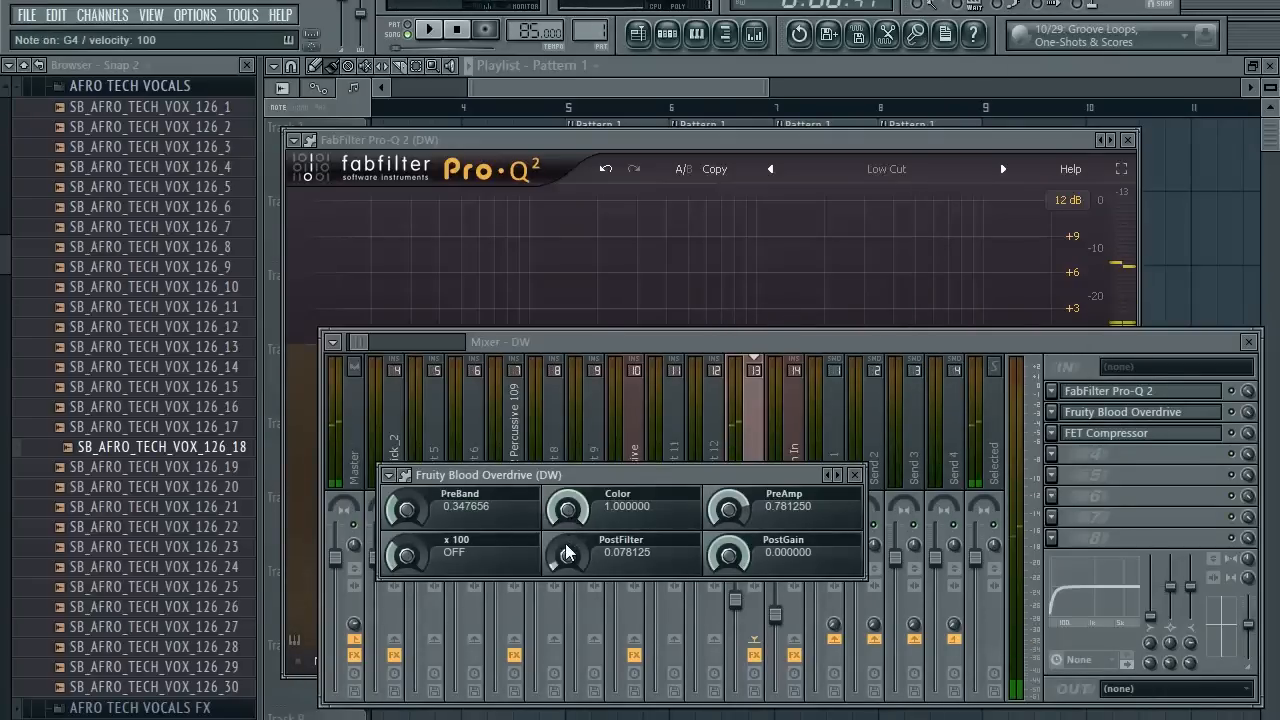
{"action": "left_click_drag", "start_coordinate": [568, 555], "coordinate": [568, 555]}
{"action": "left_click_drag", "start_coordinate": [407, 510], "coordinate": [407, 405]}
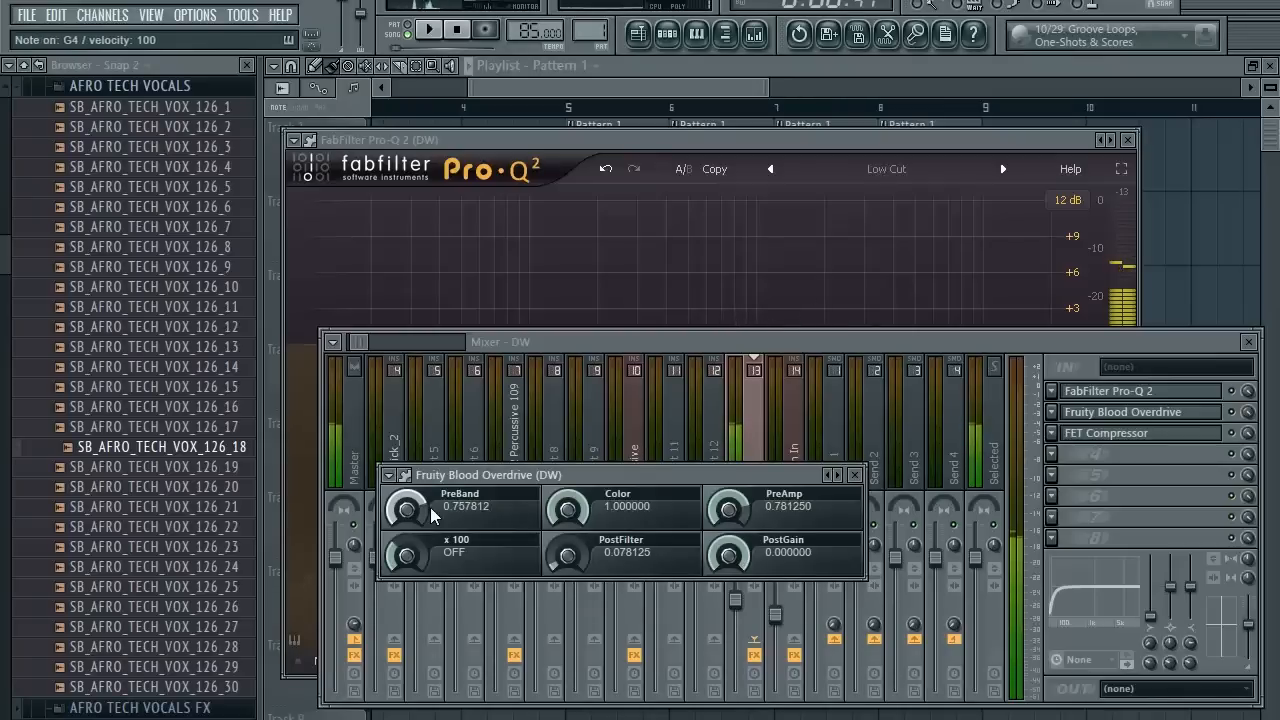
{"action": "left_click_drag", "start_coordinate": [729, 508], "coordinate": [729, 534]}
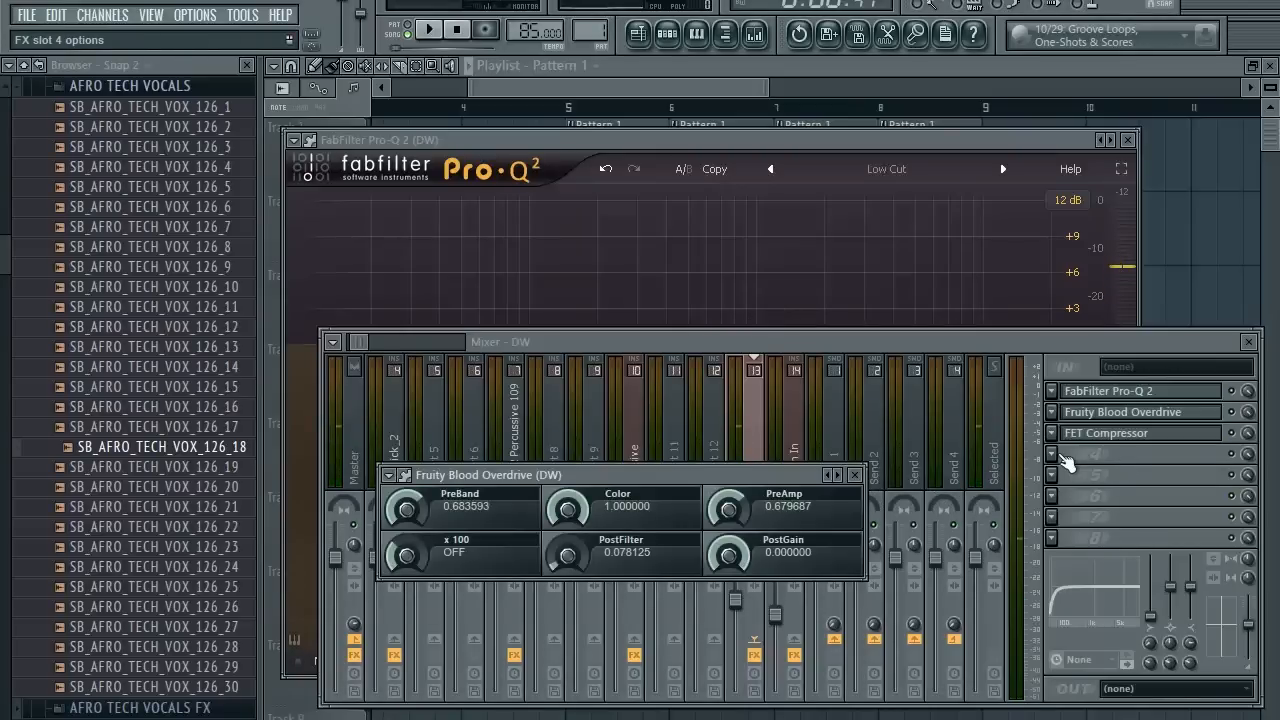
Load Valve Exciter into the DW track's fourth effect slot and bring the mixer back in front of the channel rack and plugin windows.
{"action": "left_click", "coordinate": [1051, 455]}
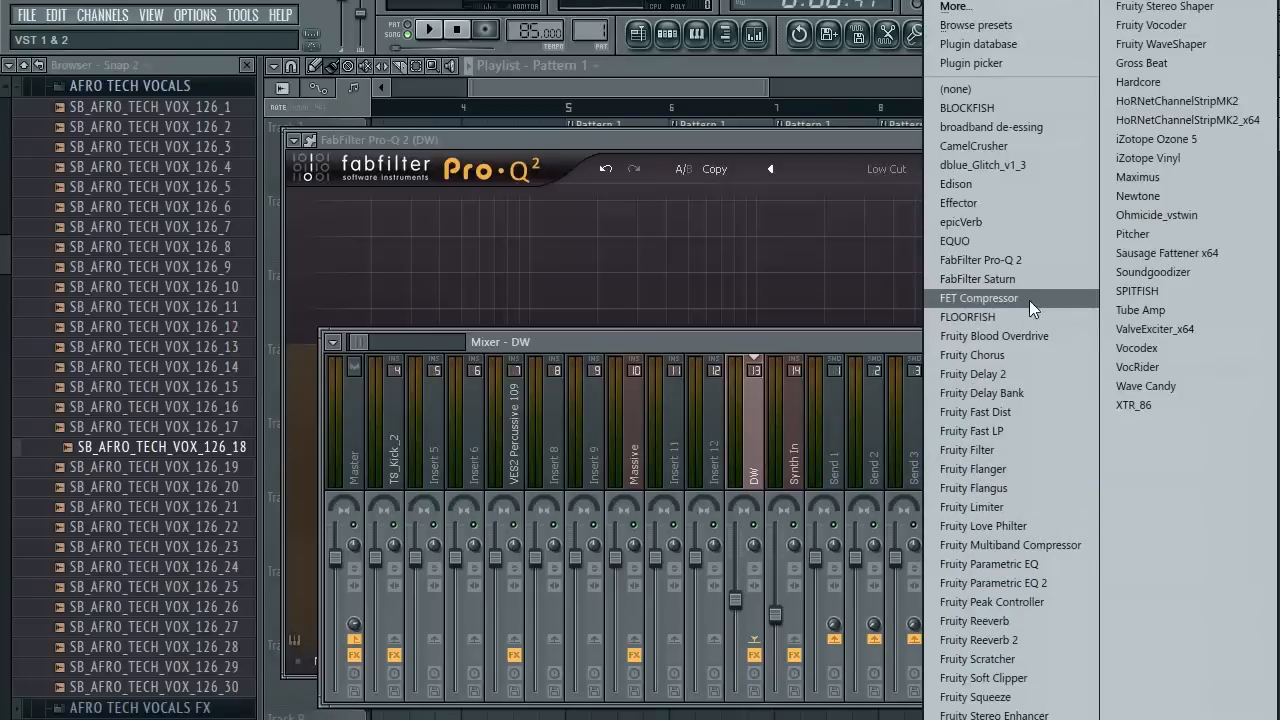
{"action": "left_click", "coordinate": [1150, 330]}
{"action": "left_click", "coordinate": [613, 163]}
{"action": "left_click_drag", "start_coordinate": [1104, 90], "coordinate": [845, 126]}
{"action": "left_click", "coordinate": [1200, 119]}
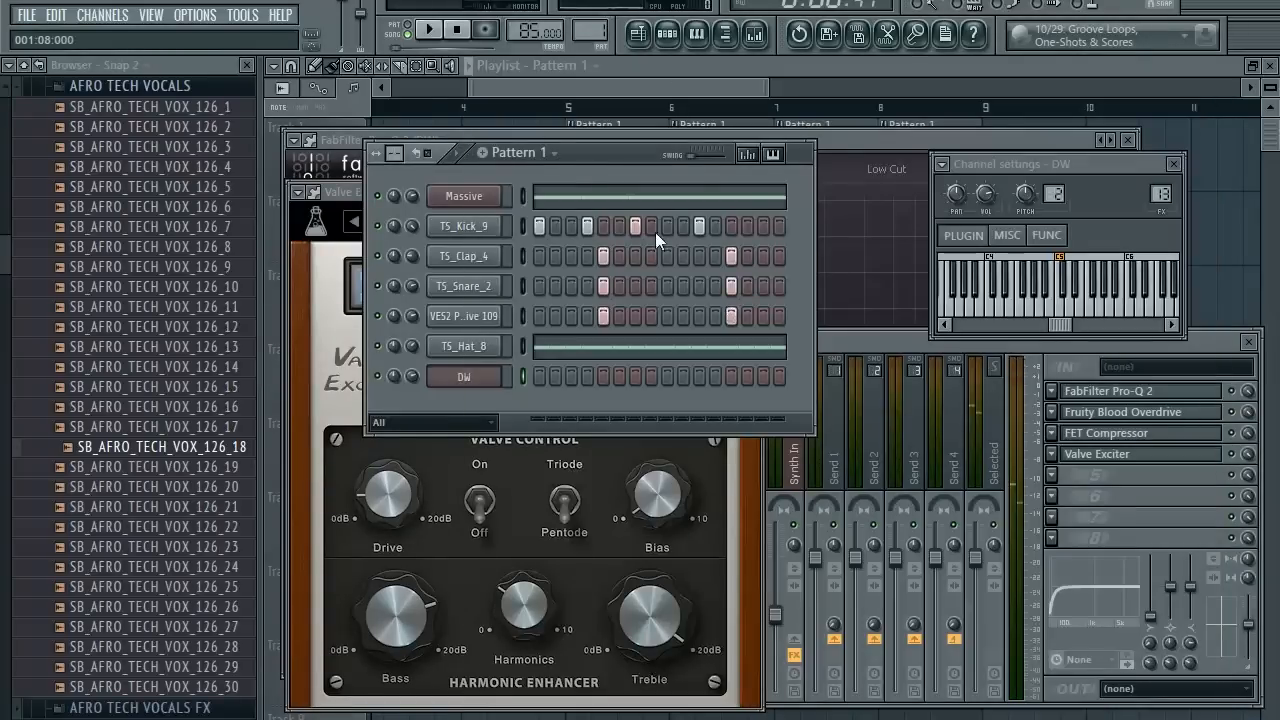
{"action": "left_click", "coordinate": [342, 226]}
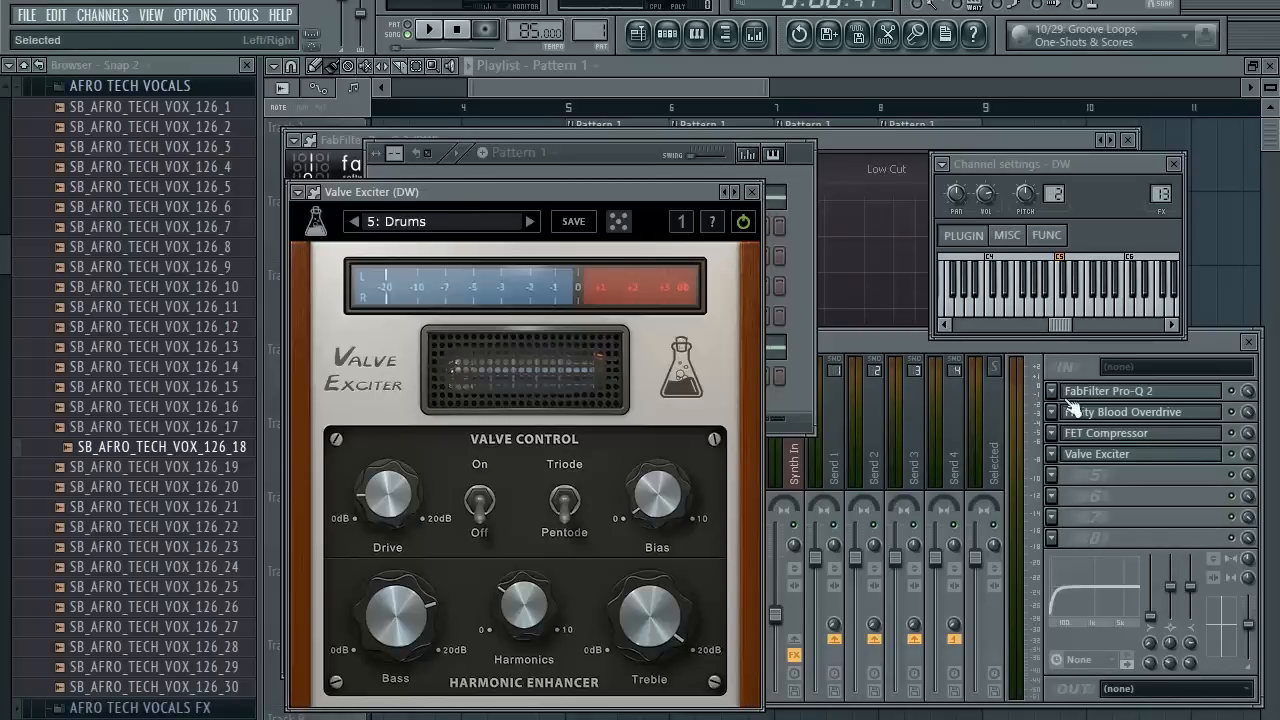
{"action": "left_click", "coordinate": [1084, 352]}
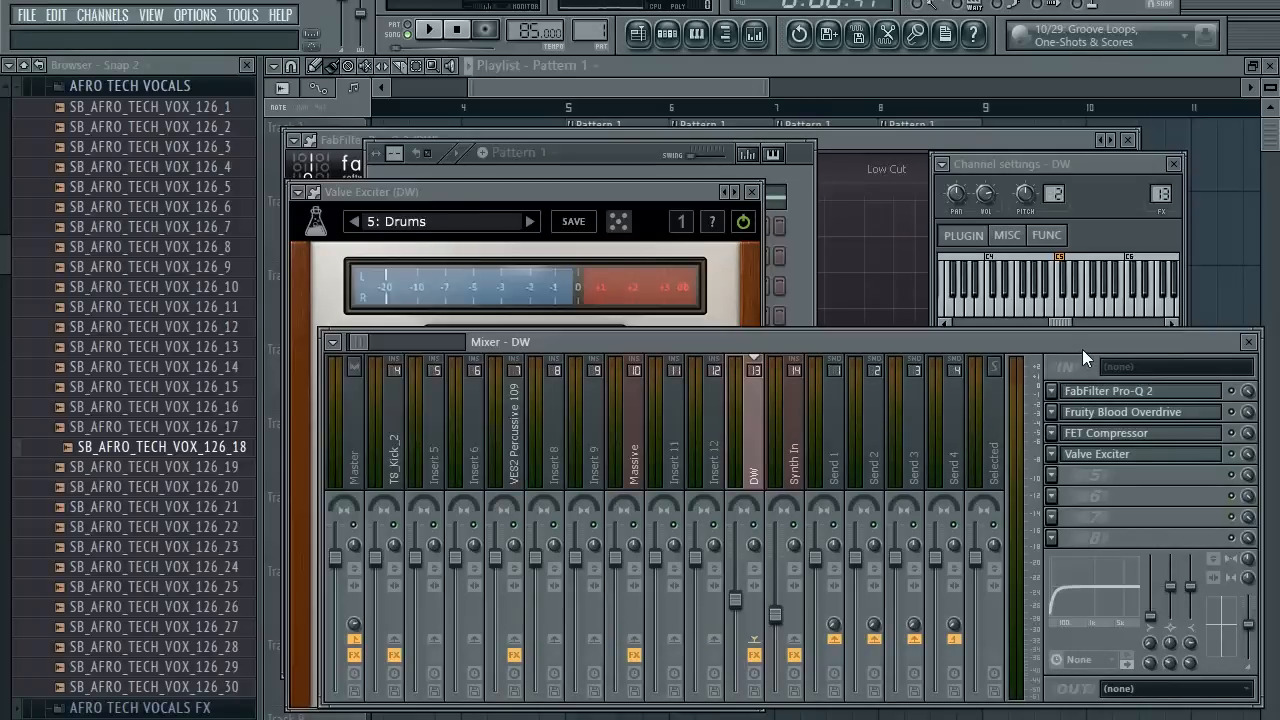
Add CamelCrusher in the DW track's fifth slot and replace a trial of Sausage Fattener in the sixth slot with Tube Amp.
{"action": "left_click", "coordinate": [1054, 478]}
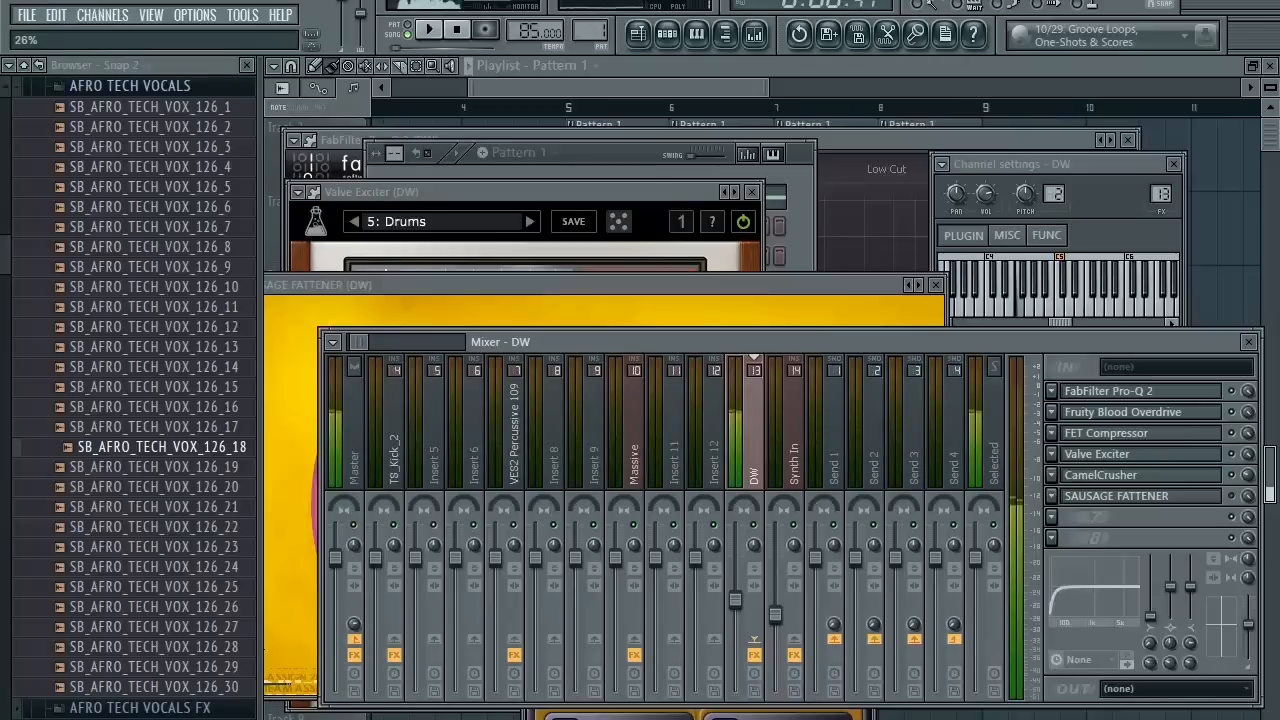
{"action": "left_click", "coordinate": [1164, 263]}
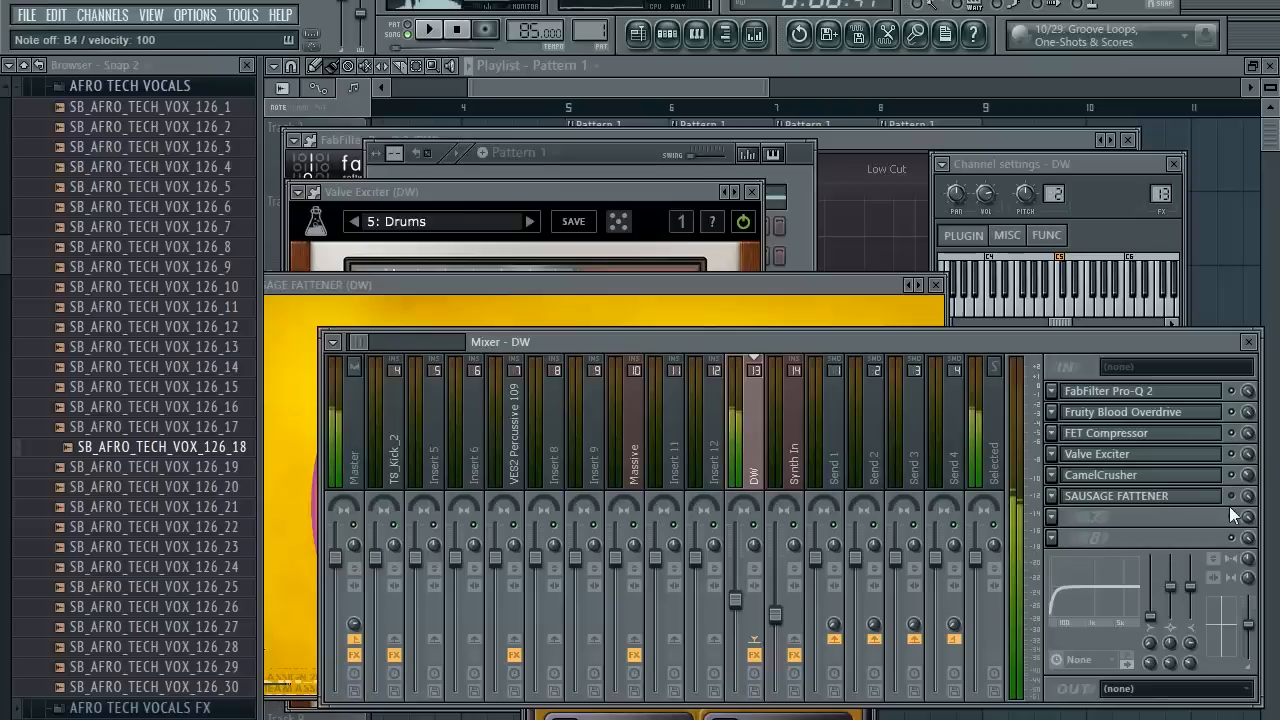
{"action": "left_click", "coordinate": [1056, 497]}
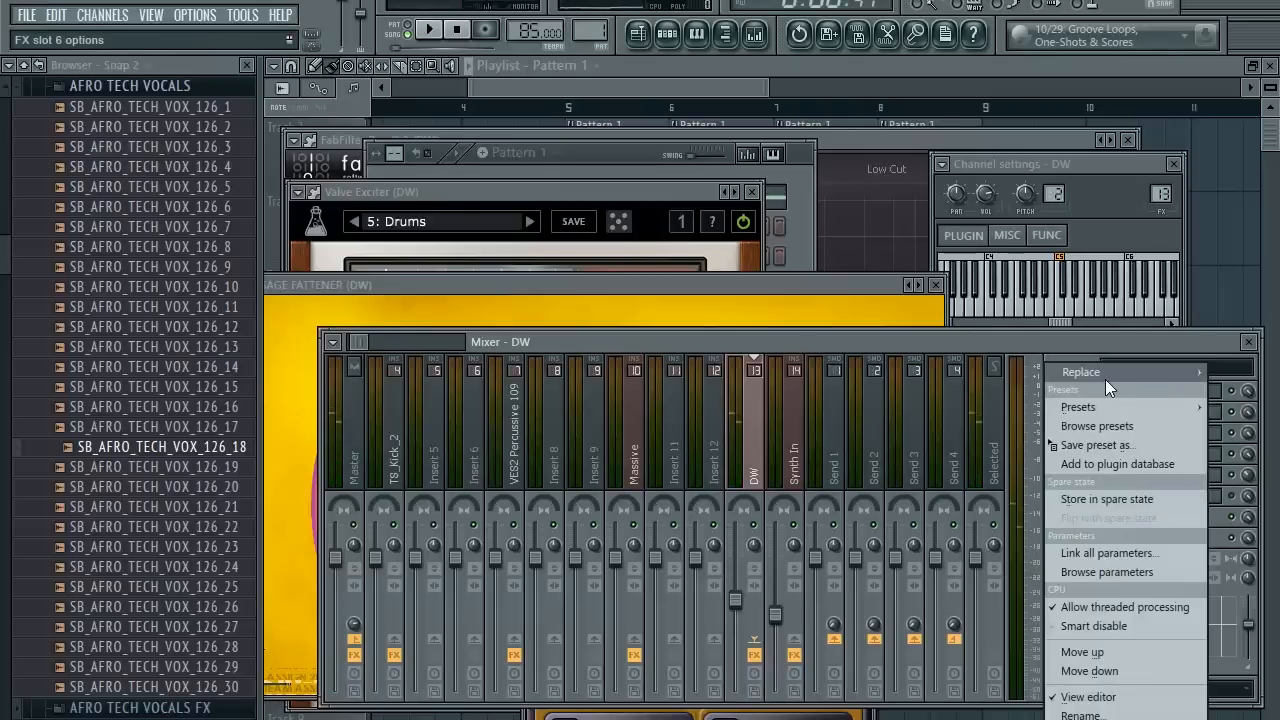
{"action": "mouse_move", "coordinate": [1105, 379]}
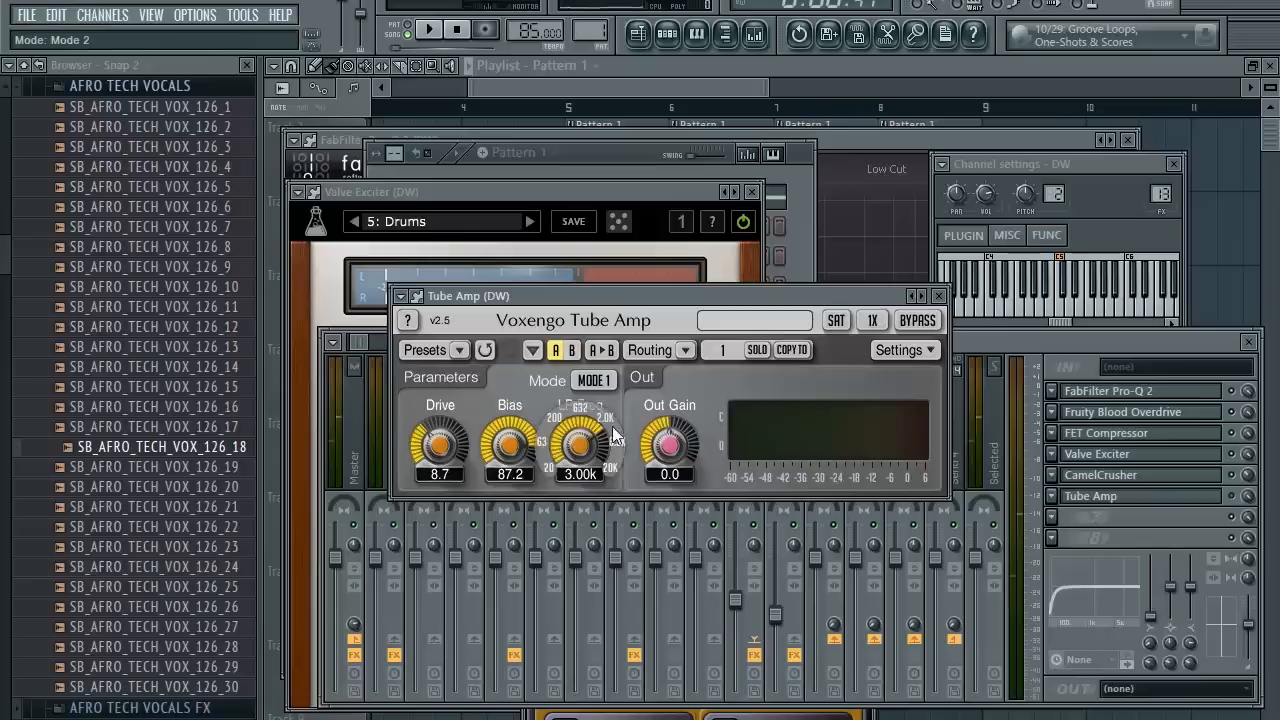
Load the Fx line 1.fst state onto mixer insert 14, replacing Synth In, and select the DW track.
{"action": "left_click", "coordinate": [572, 186]}
{"action": "left_click", "coordinate": [593, 159]}
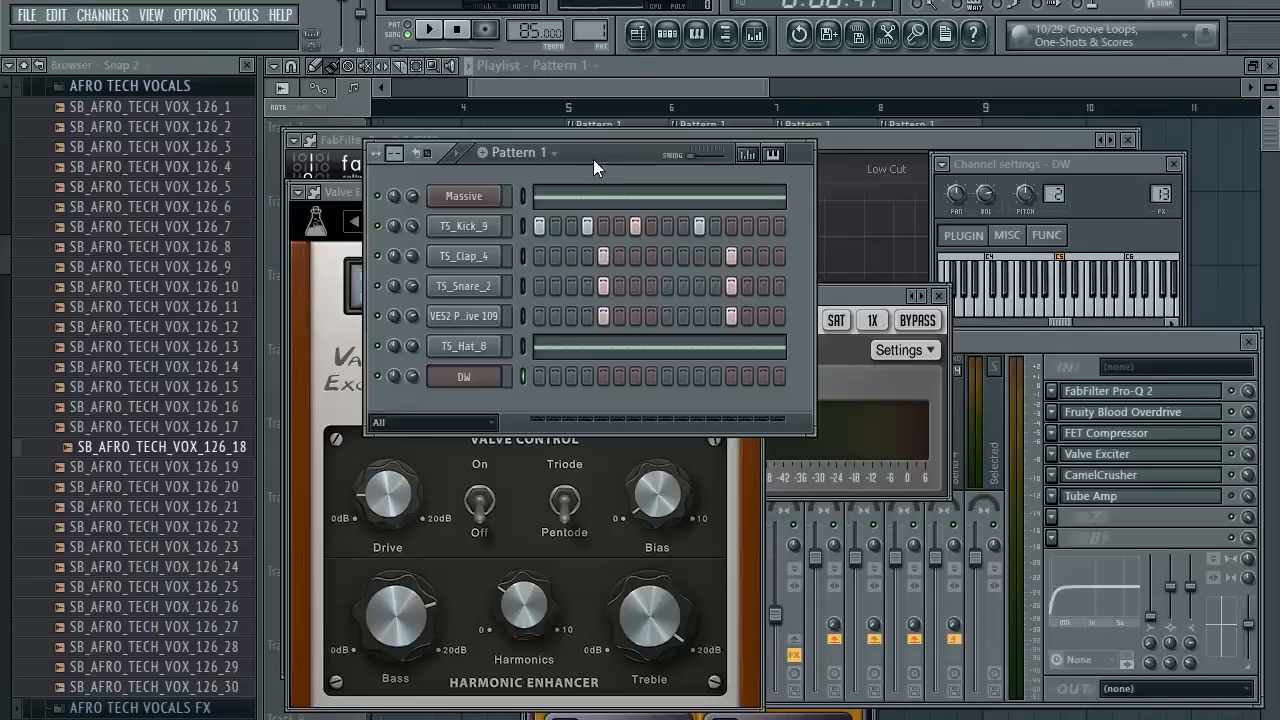
{"action": "left_click", "coordinate": [1248, 487]}
{"action": "left_click", "coordinate": [938, 364]}
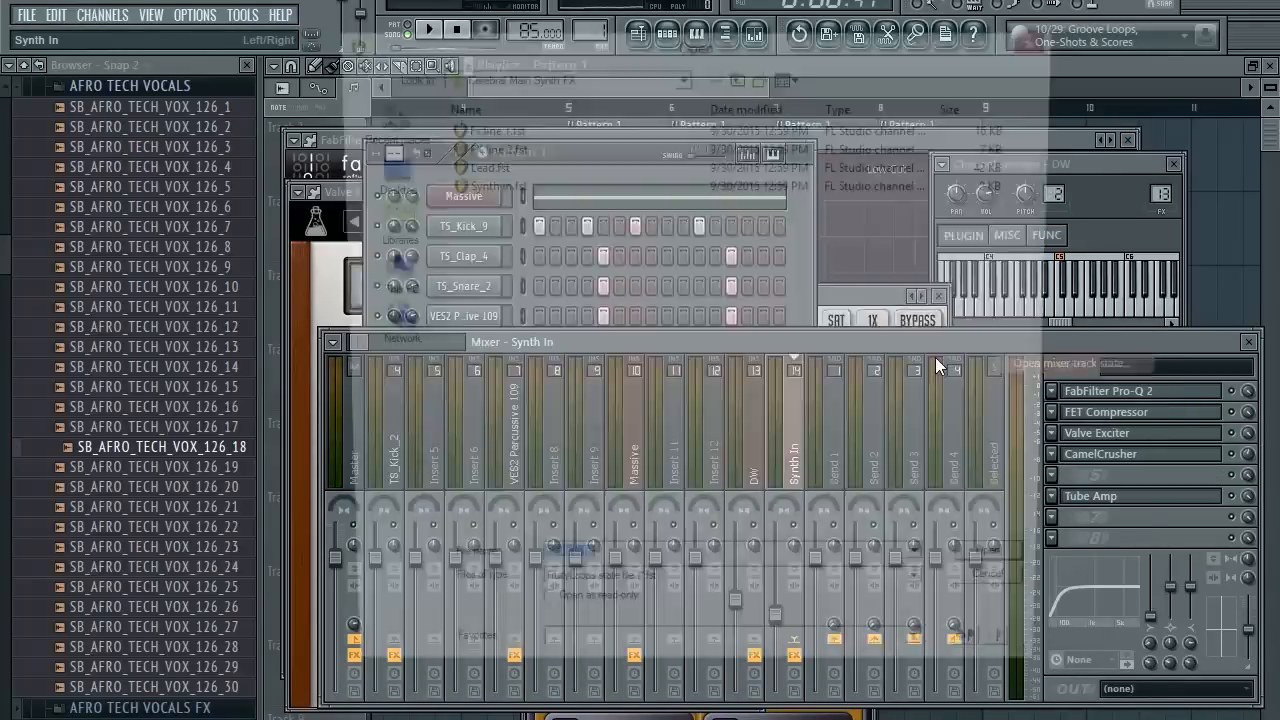
{"action": "double_click", "coordinate": [527, 127]}
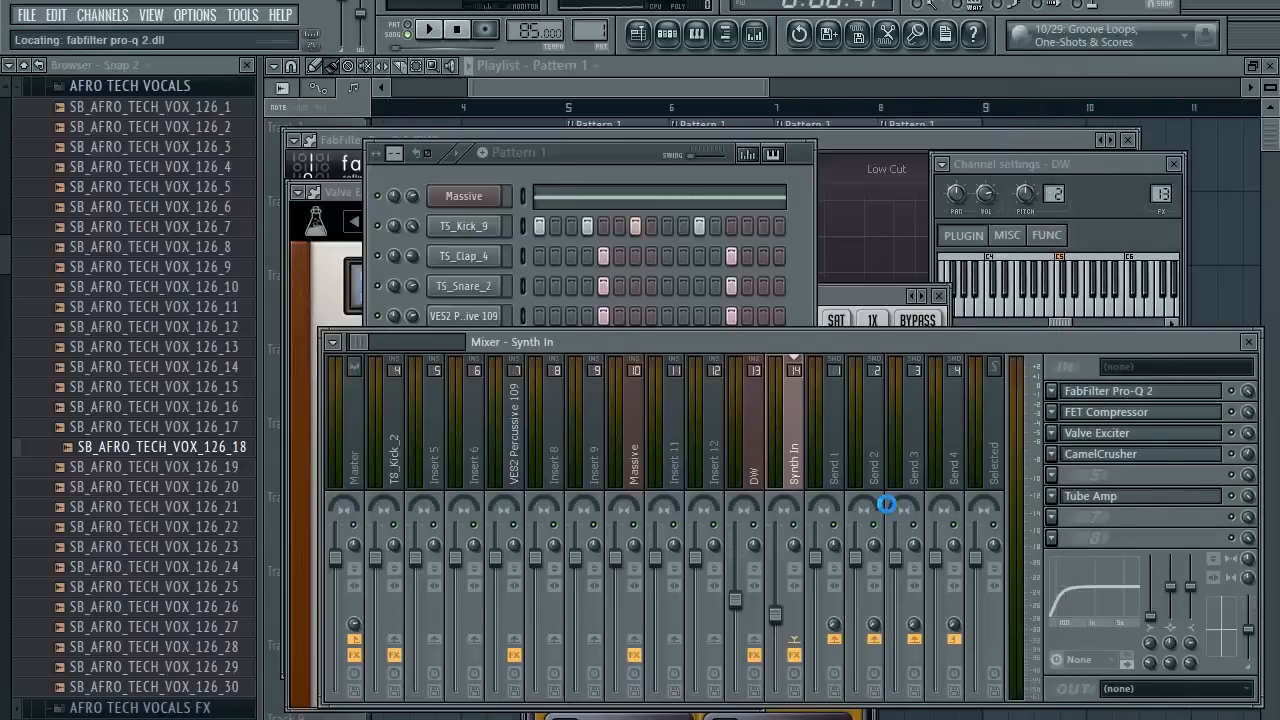
{"action": "left_click", "coordinate": [768, 472]}
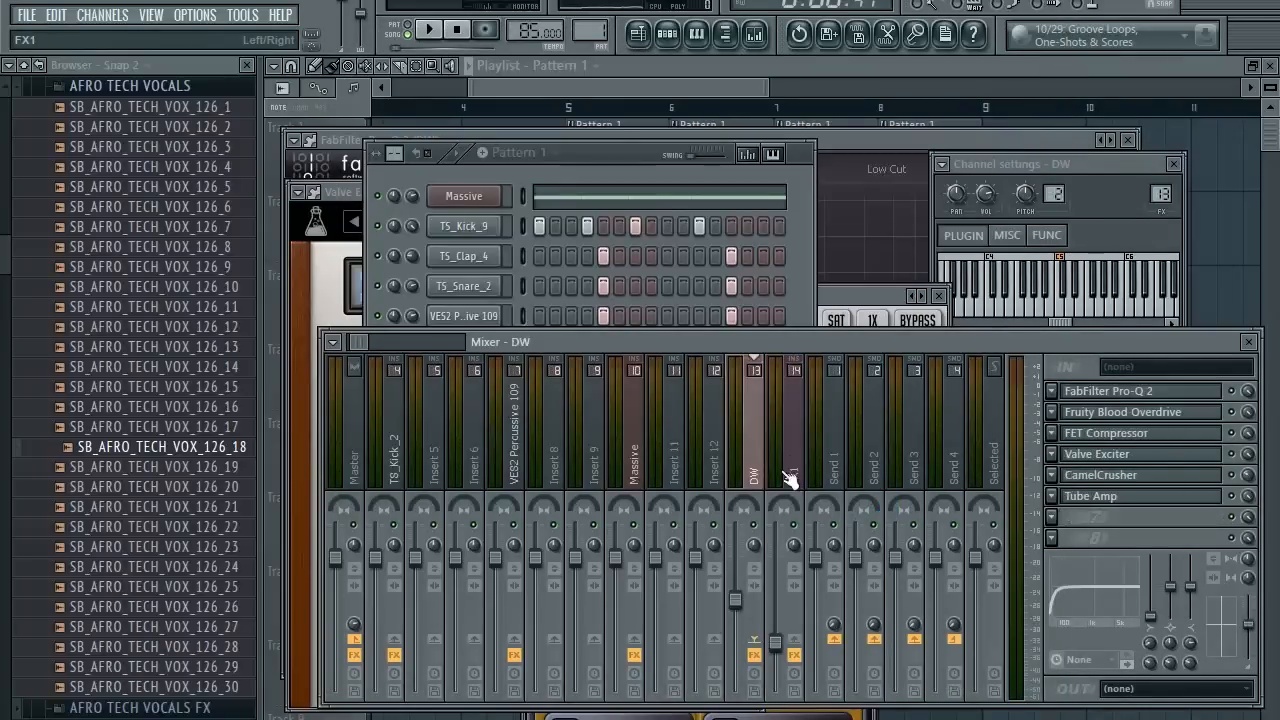
Load the Lead.fst mixer track state onto insert 12 and bring the mixer back in front of the Pro-Q 2 window.
{"action": "scroll", "coordinate": [364, 341], "scroll_direction": "down", "scroll_amount": 1}
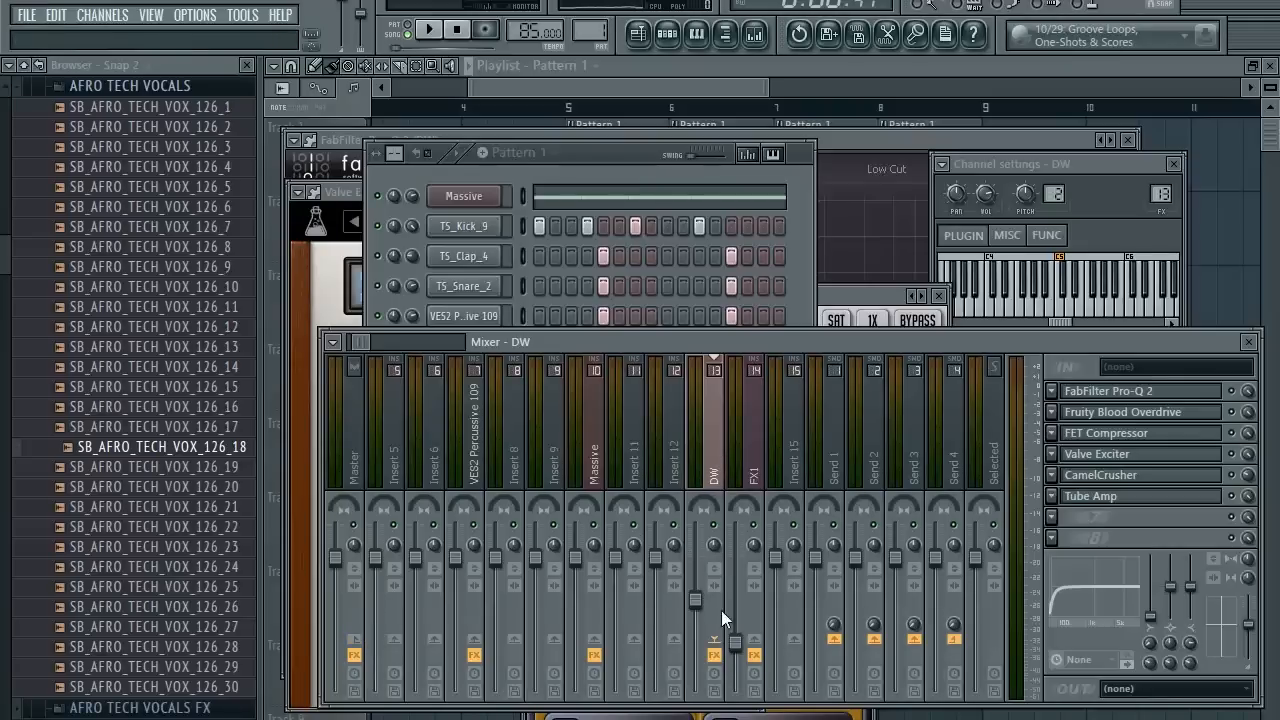
{"action": "left_click", "coordinate": [672, 464]}
{"action": "right_click", "coordinate": [672, 464]}
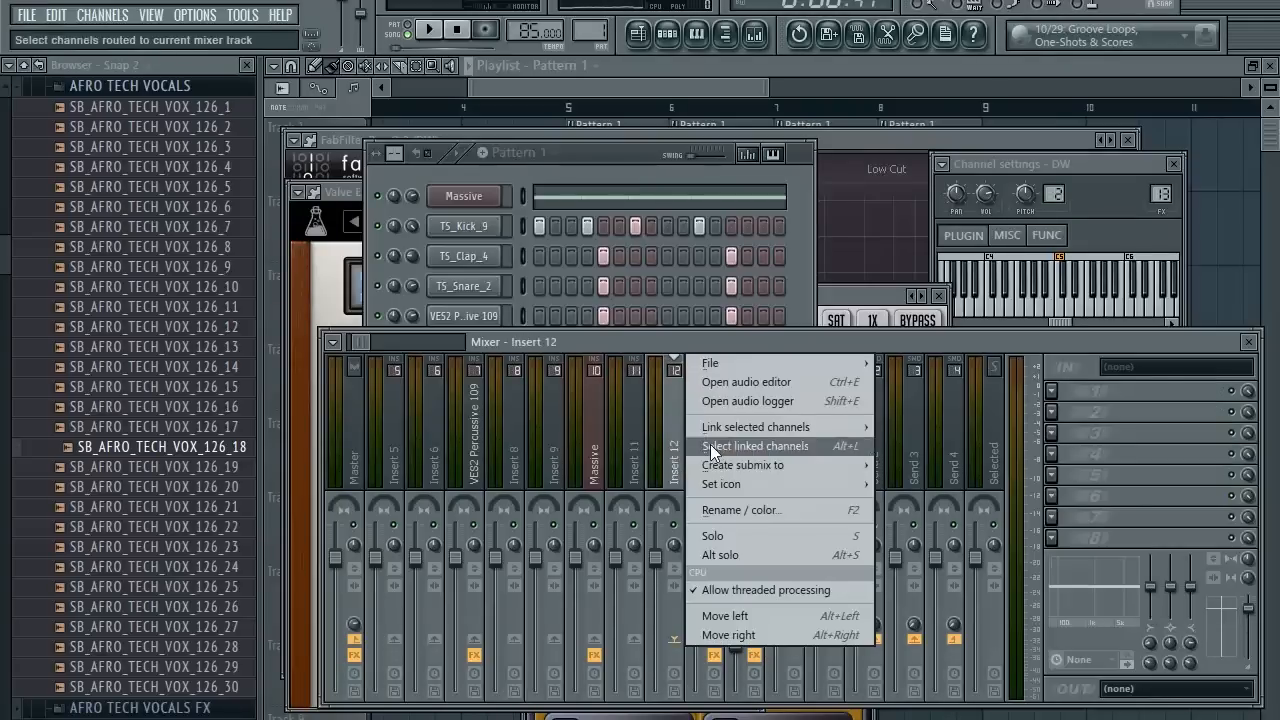
{"action": "mouse_move", "coordinate": [813, 362]}
{"action": "left_click", "coordinate": [922, 363]}
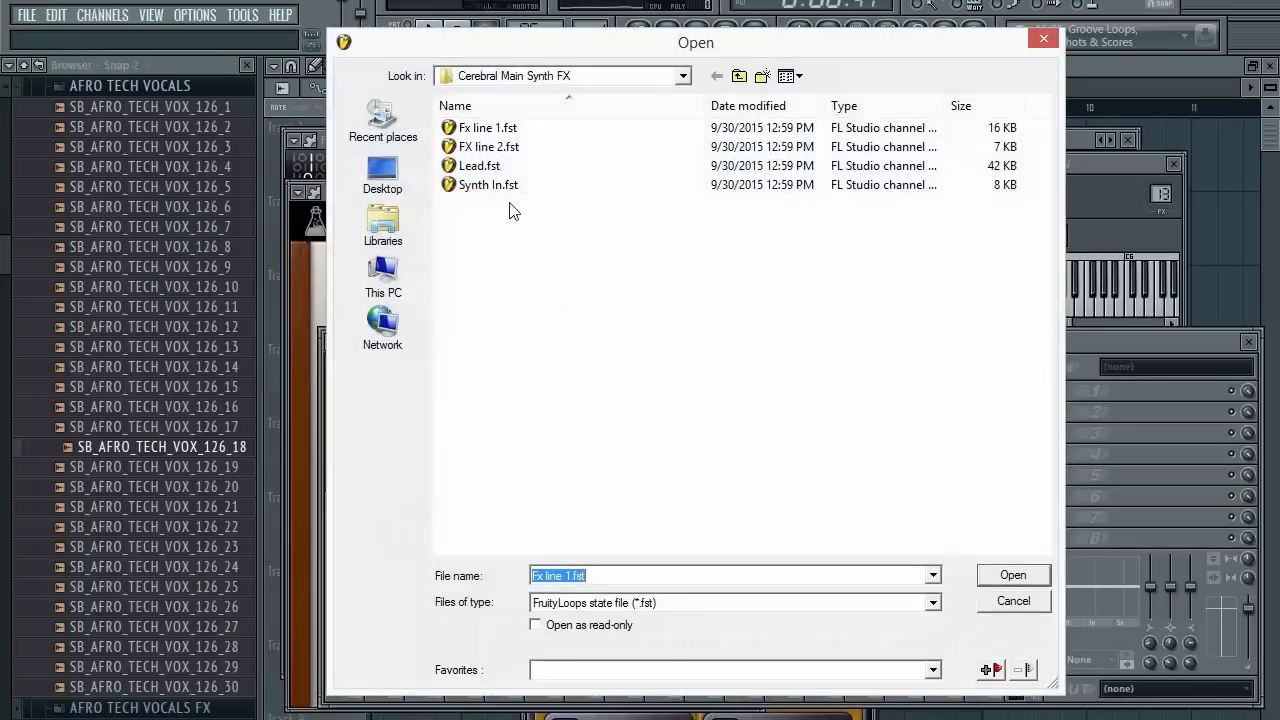
{"action": "double_click", "coordinate": [531, 166]}
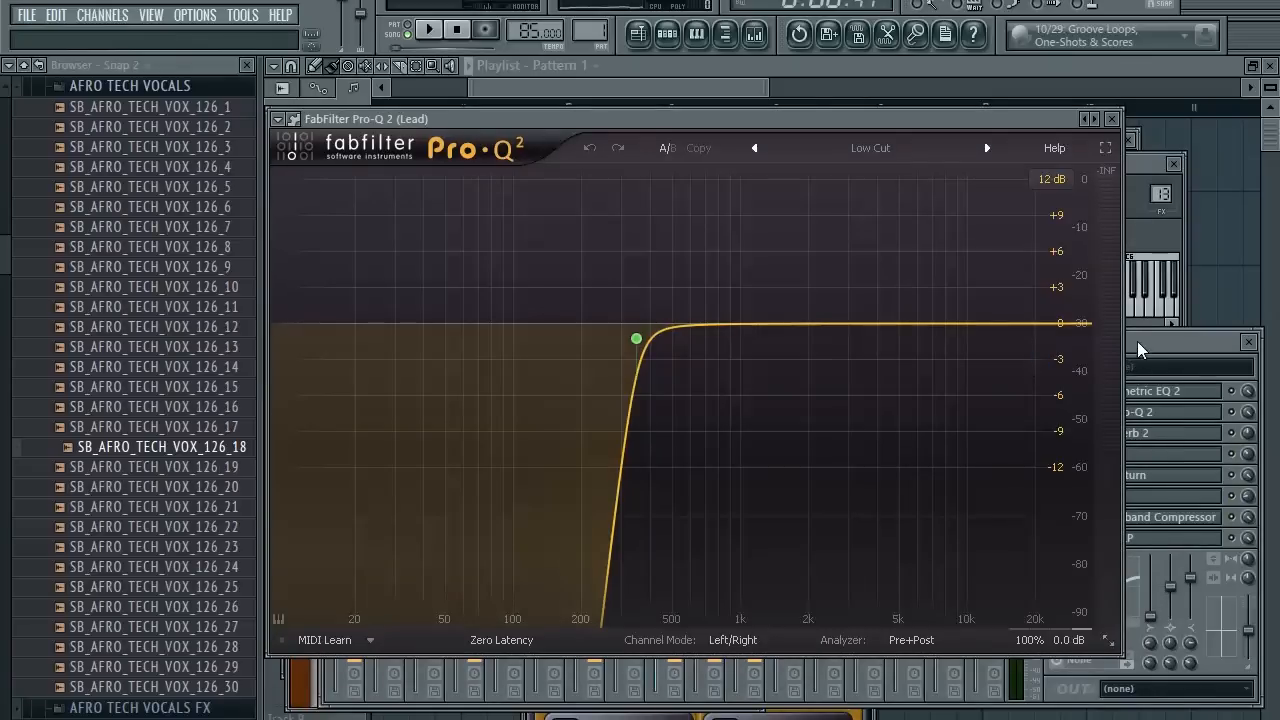
{"action": "left_click", "coordinate": [1158, 353]}
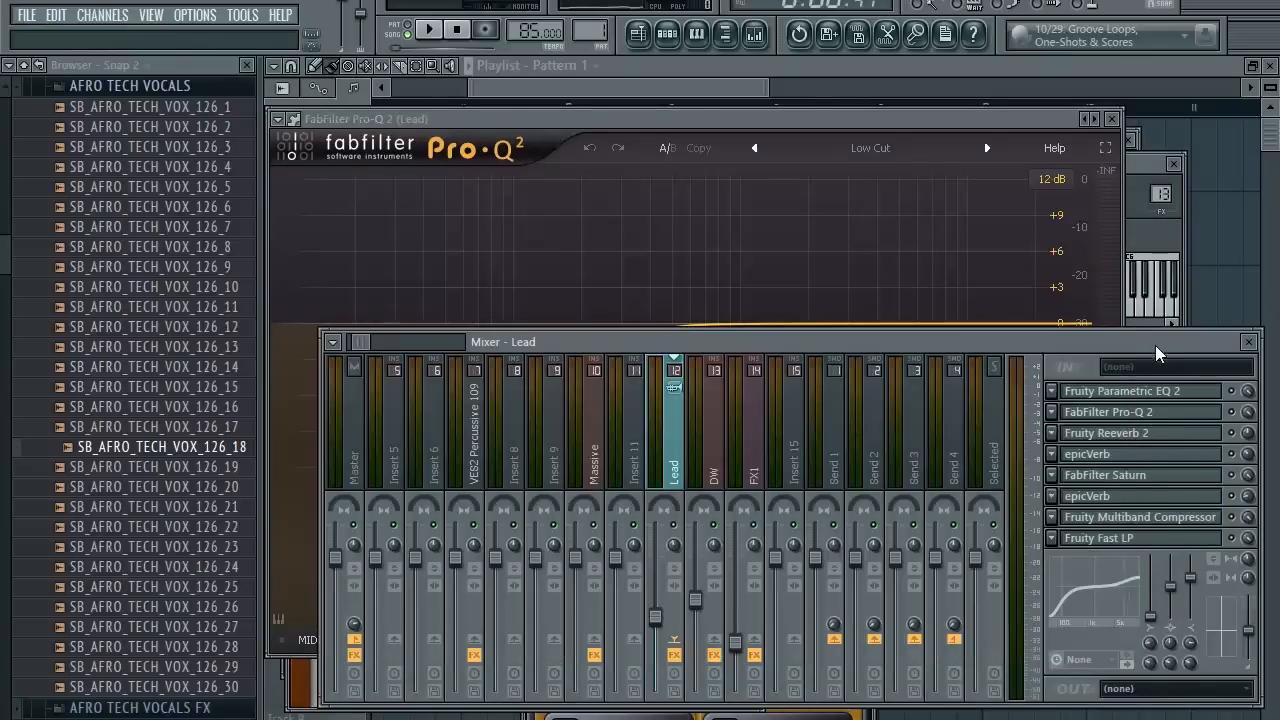
Route the DW mixer track to the FX1 and Lead tracks.
{"action": "left_click", "coordinate": [716, 478]}
{"action": "left_click", "coordinate": [688, 472]}
{"action": "left_click", "coordinate": [710, 485]}
{"action": "left_click", "coordinate": [756, 642]}
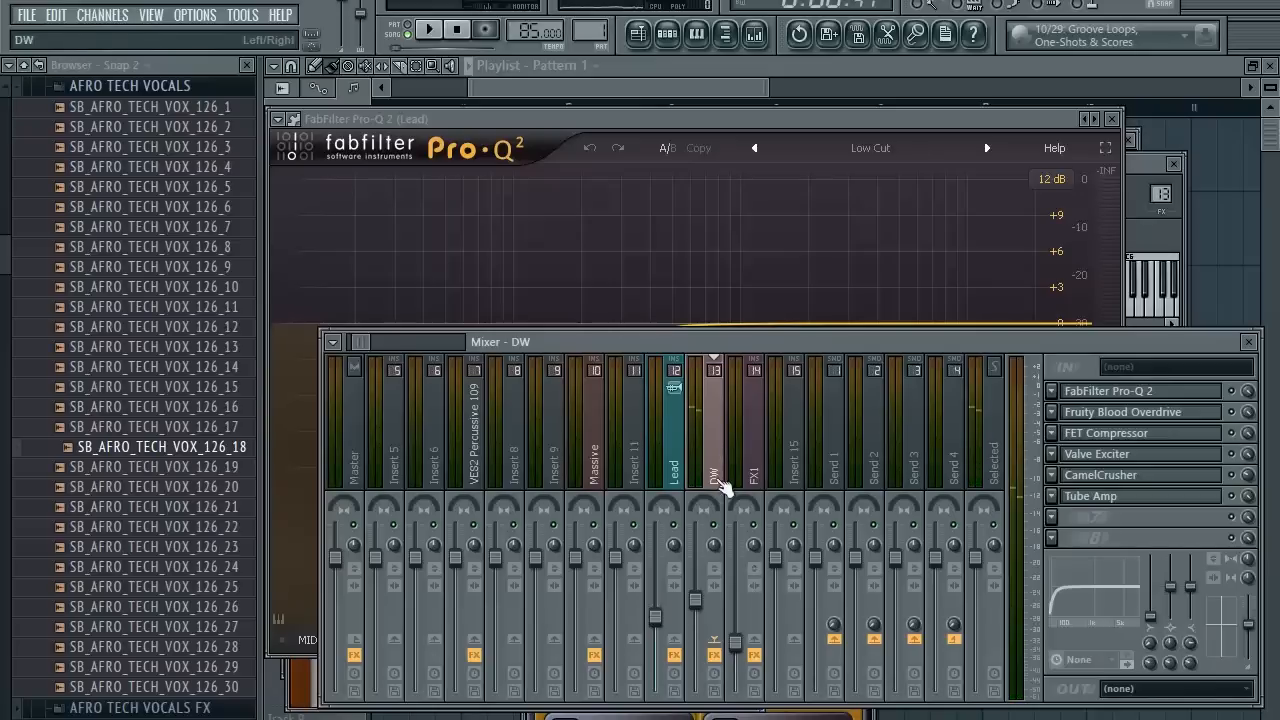
{"action": "left_click", "coordinate": [682, 645]}
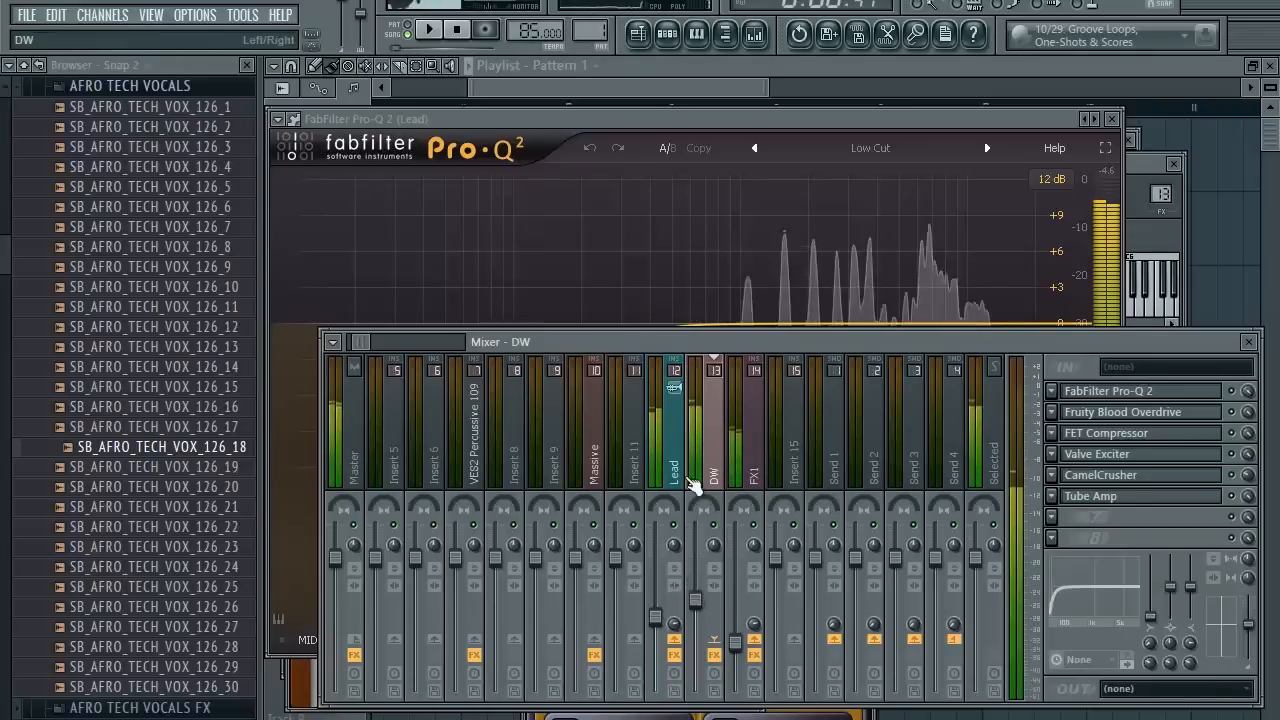
Bring up the playlist and place the playhead at bar 5, where the Pattern 1 clips begin.
{"action": "left_click", "coordinate": [877, 81]}
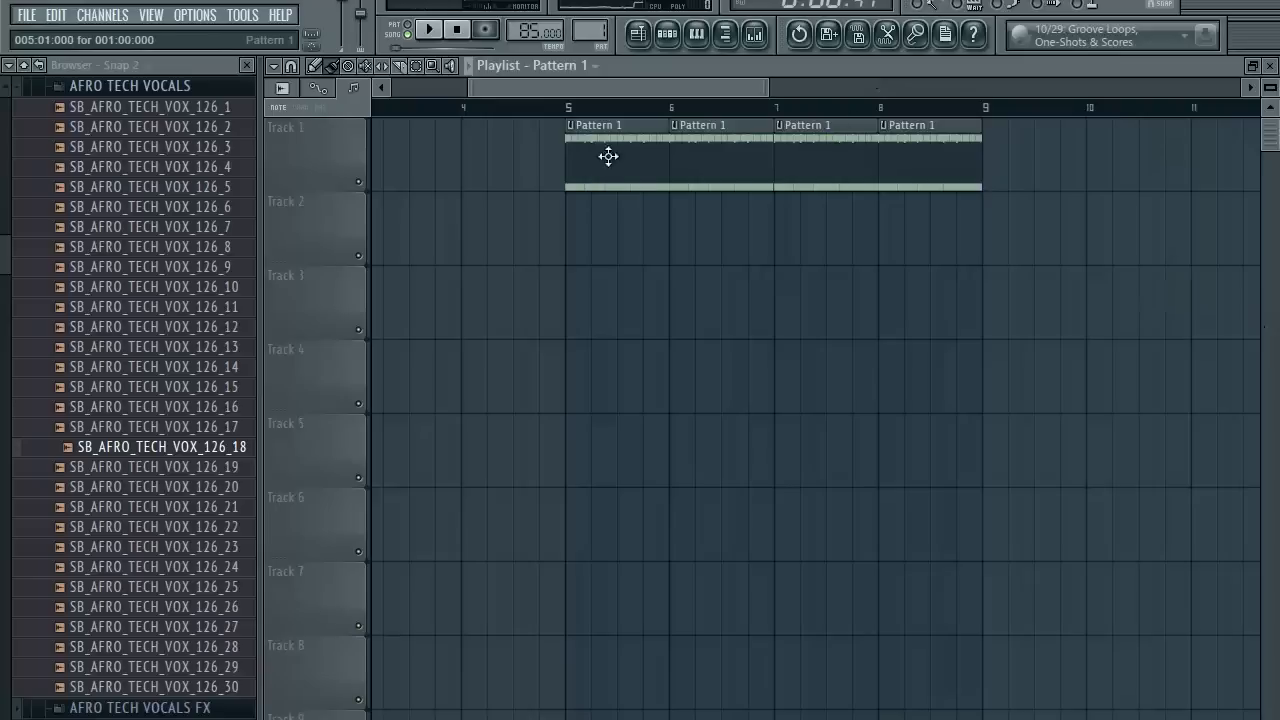
{"action": "left_click", "coordinate": [562, 107]}
{"action": "scroll", "coordinate": [590, 187], "scroll_direction": "up", "scroll_amount": 2}
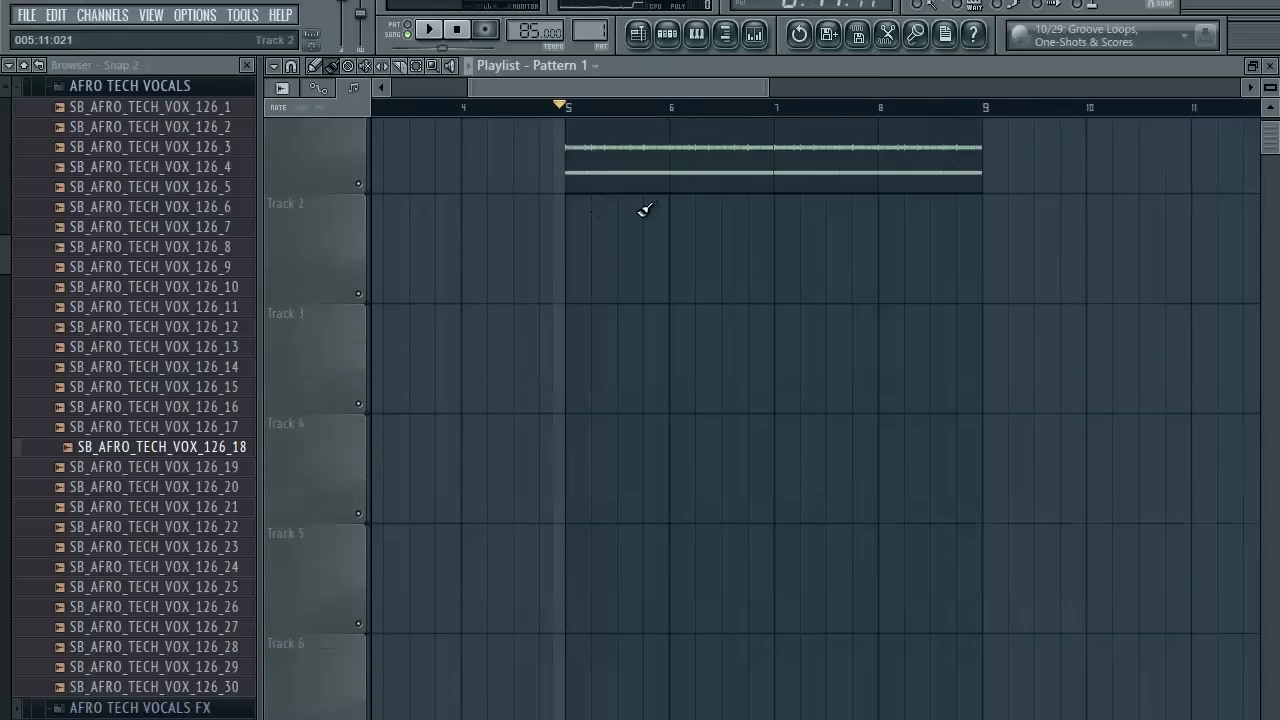
{"action": "scroll", "coordinate": [611, 211], "scroll_direction": "up", "scroll_amount": 4}
{"action": "left_click", "coordinate": [522, 108]}
Open the DW channel's piano roll and enter one-step notes at C5 on step 1 and G5 on step 2.
{"action": "left_click", "coordinate": [667, 34]}
{"action": "right_click", "coordinate": [502, 376]}
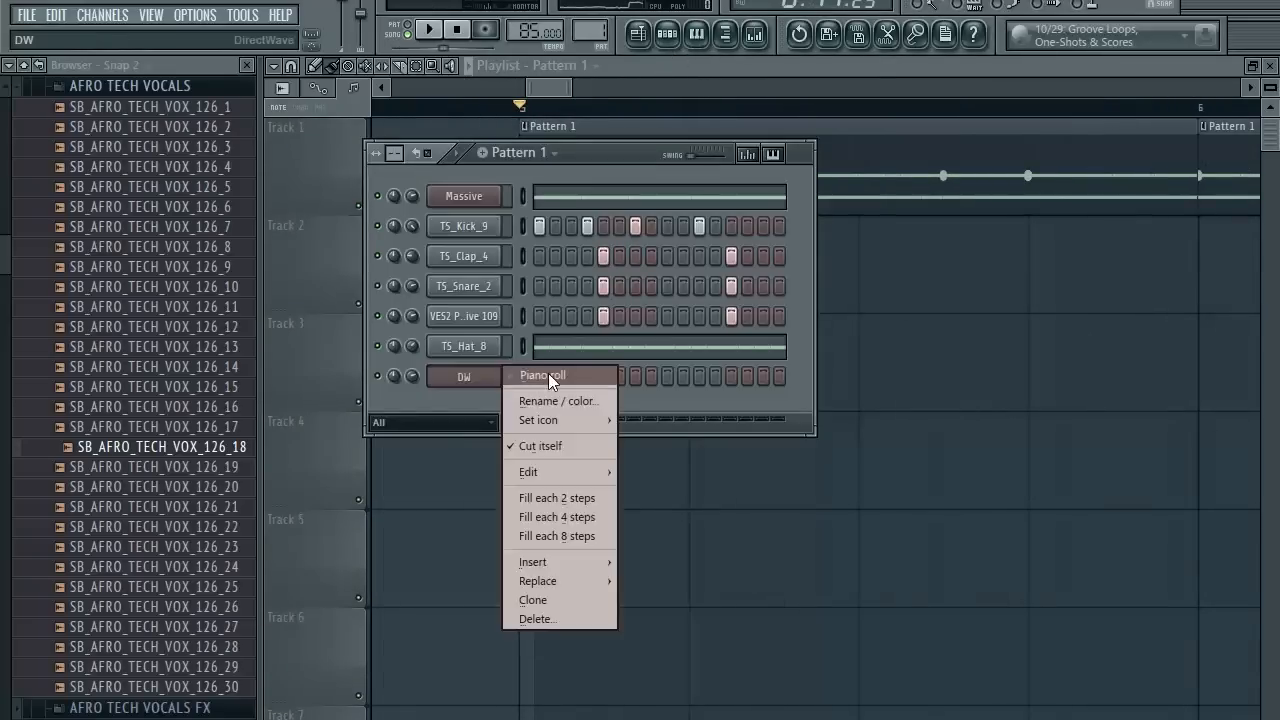
{"action": "left_click", "coordinate": [548, 384]}
{"action": "left_click", "coordinate": [339, 452]}
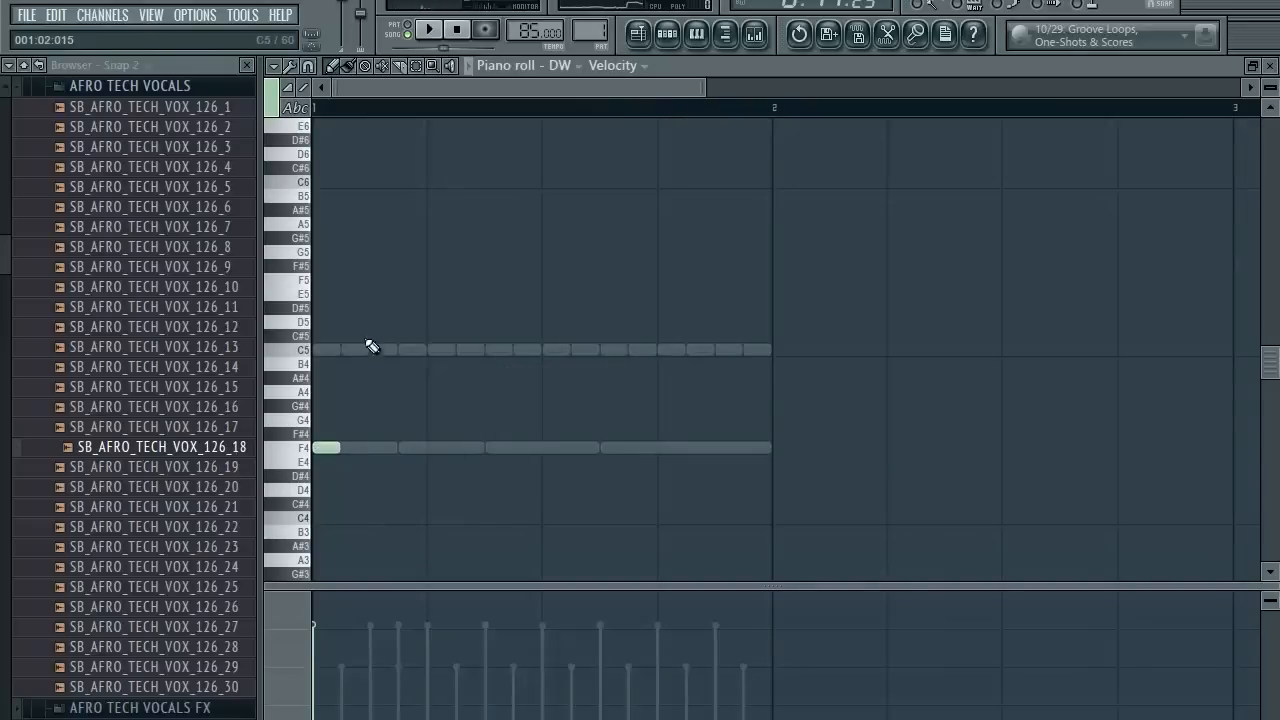
{"action": "key", "text": "ctrl+a"}
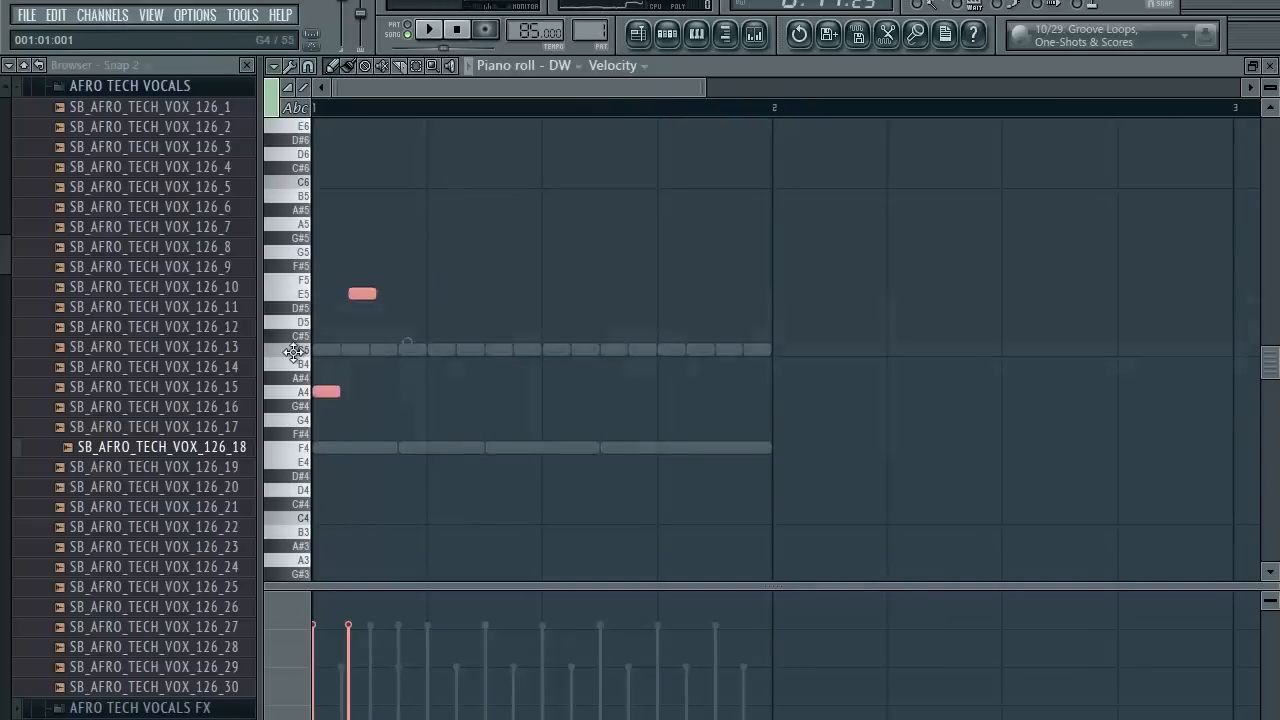
{"action": "key", "text": "ctrl+d"}
{"action": "scroll", "coordinate": [266, 322], "scroll_direction": "up", "scroll_amount": 3}
{"action": "left_click_drag", "start_coordinate": [436, 252], "coordinate": [415, 250]}
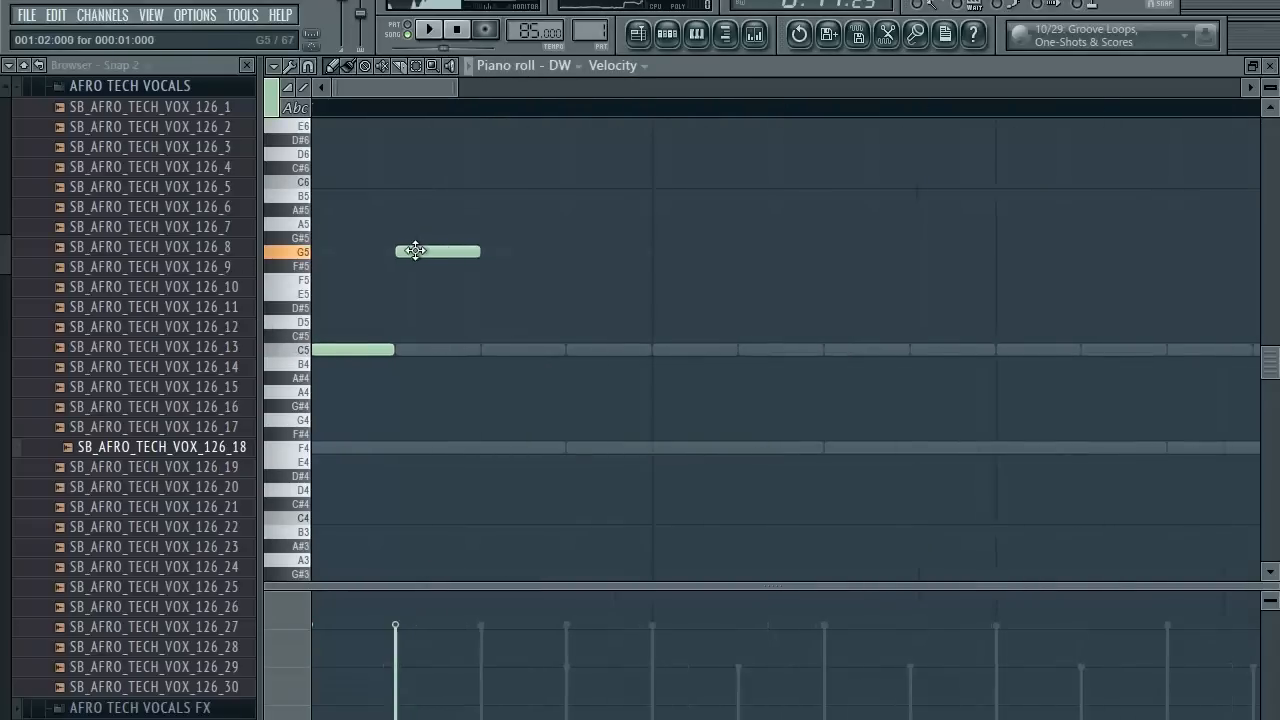
Check the Lead track's effects in the mixer, disable all effects on FX1 and return to the piano roll.
{"action": "left_click", "coordinate": [750, 35]}
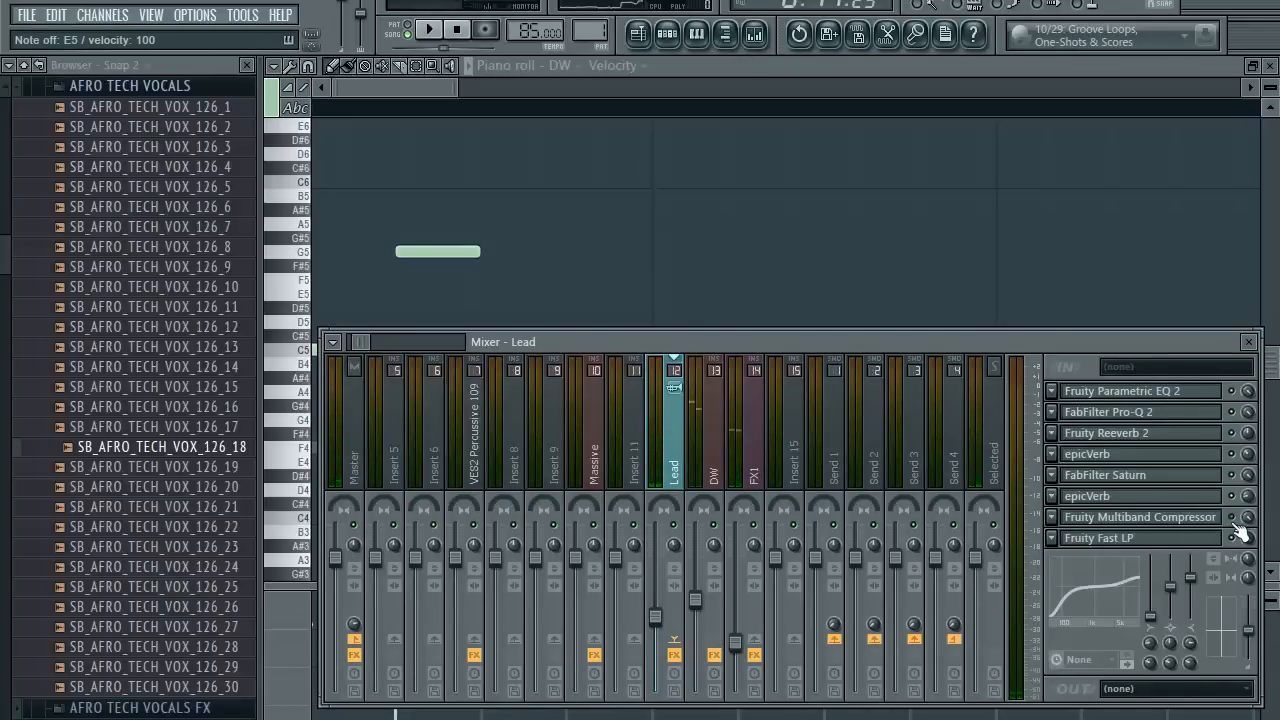
{"action": "left_click", "coordinate": [755, 483]}
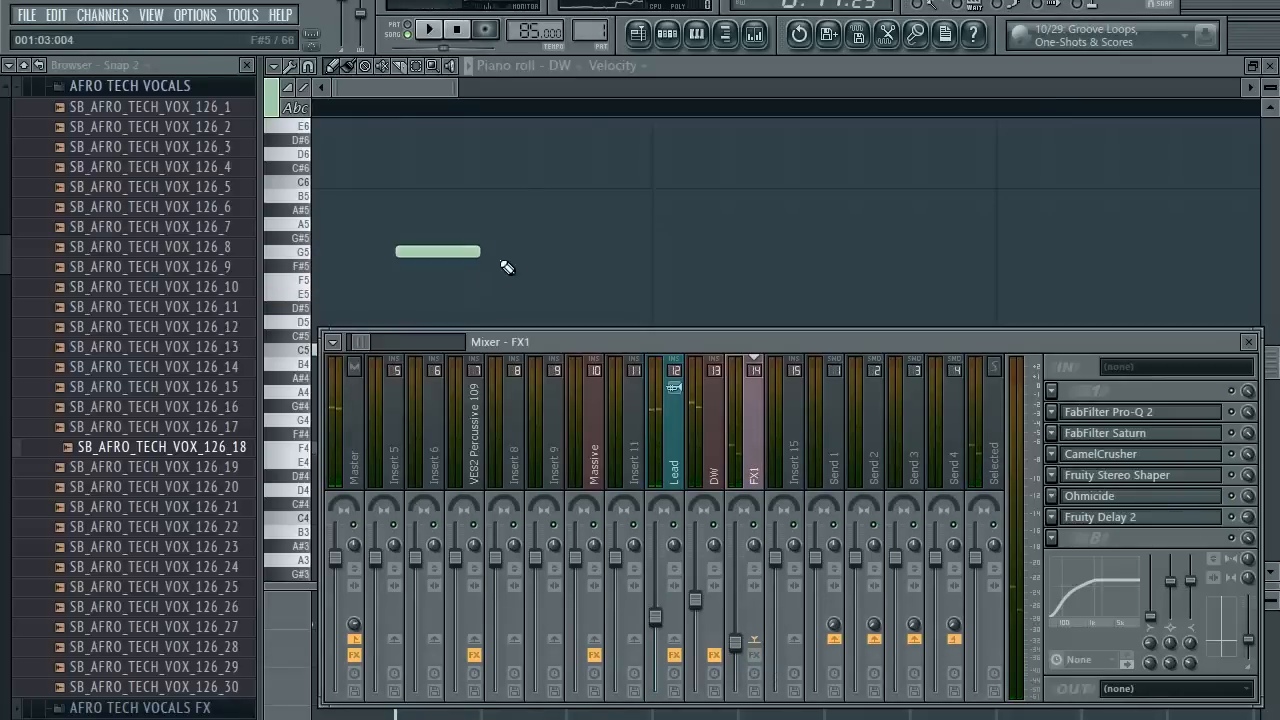
{"action": "key", "text": "F9"}
Shift the C5 and G5 notes to steps 2 and 3 and add a slide note to A#5 above the G5.
{"action": "scroll", "coordinate": [454, 318], "scroll_direction": "up", "scroll_amount": 2}
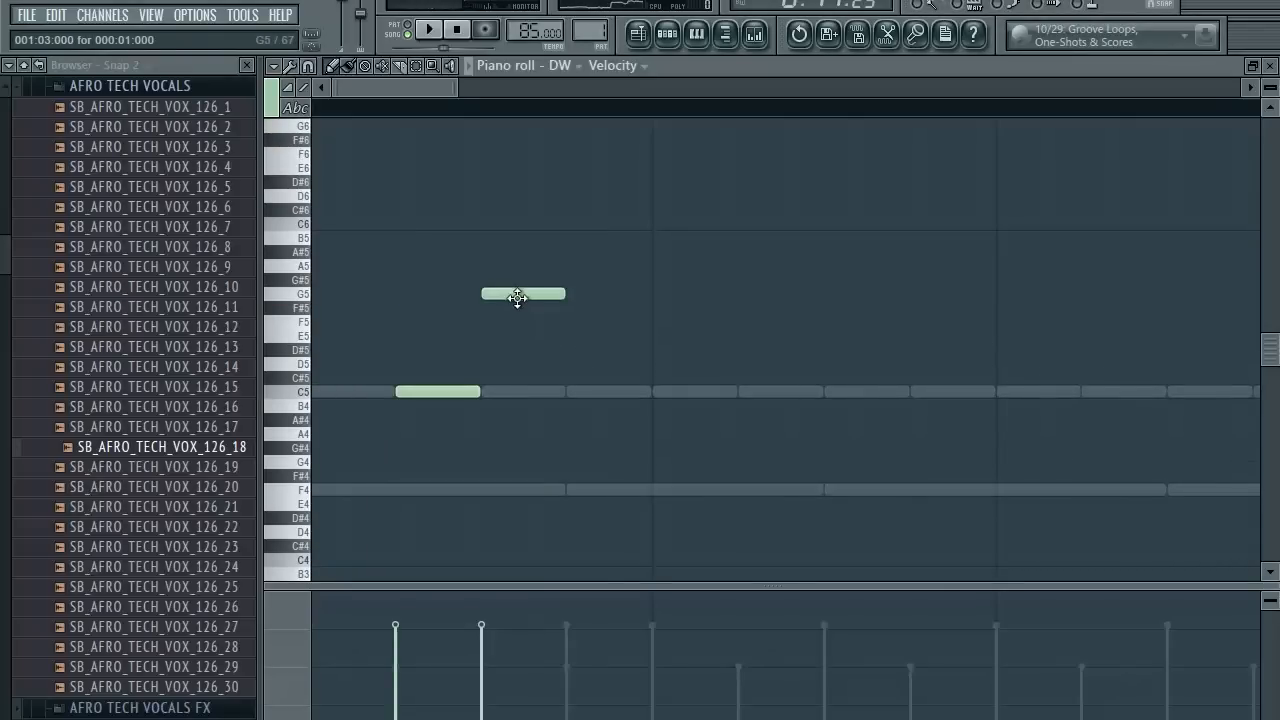
{"action": "scroll", "coordinate": [486, 330], "scroll_direction": "up", "scroll_amount": 2}
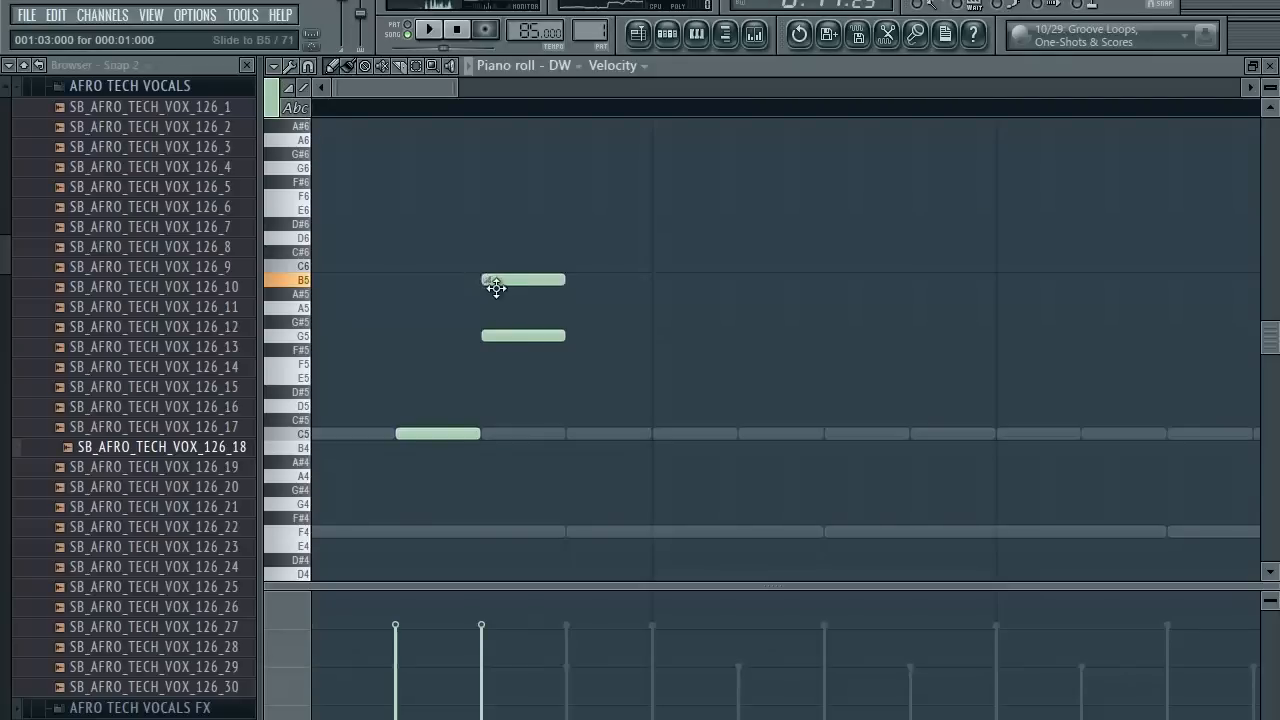
{"action": "left_click_drag", "start_coordinate": [496, 287], "coordinate": [497, 295]}
Repeat the phrase with C5 on step 4 and G5 plus an A#5 slide note on step 5, auditioning the pattern.
{"action": "left_click", "coordinate": [468, 67]}
{"action": "key", "text": "space"}
{"action": "left_click_drag", "start_coordinate": [585, 423], "coordinate": [588, 436]}
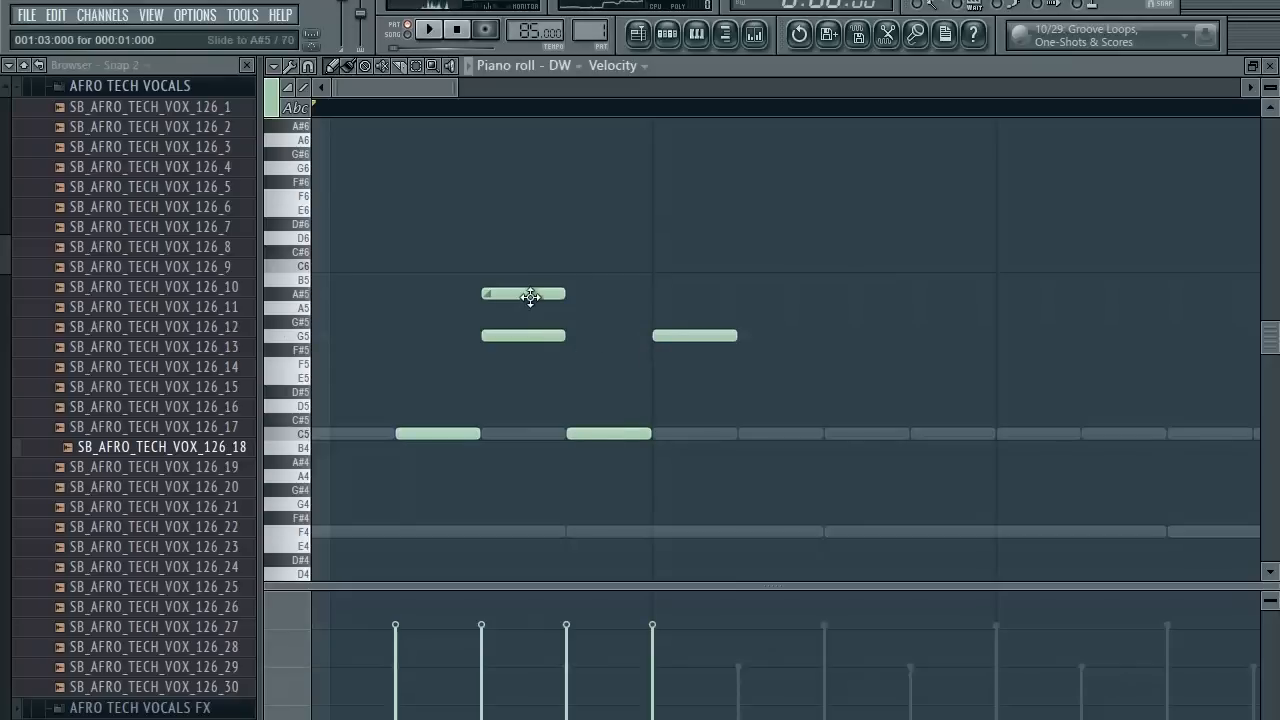
{"action": "key", "text": "space"}
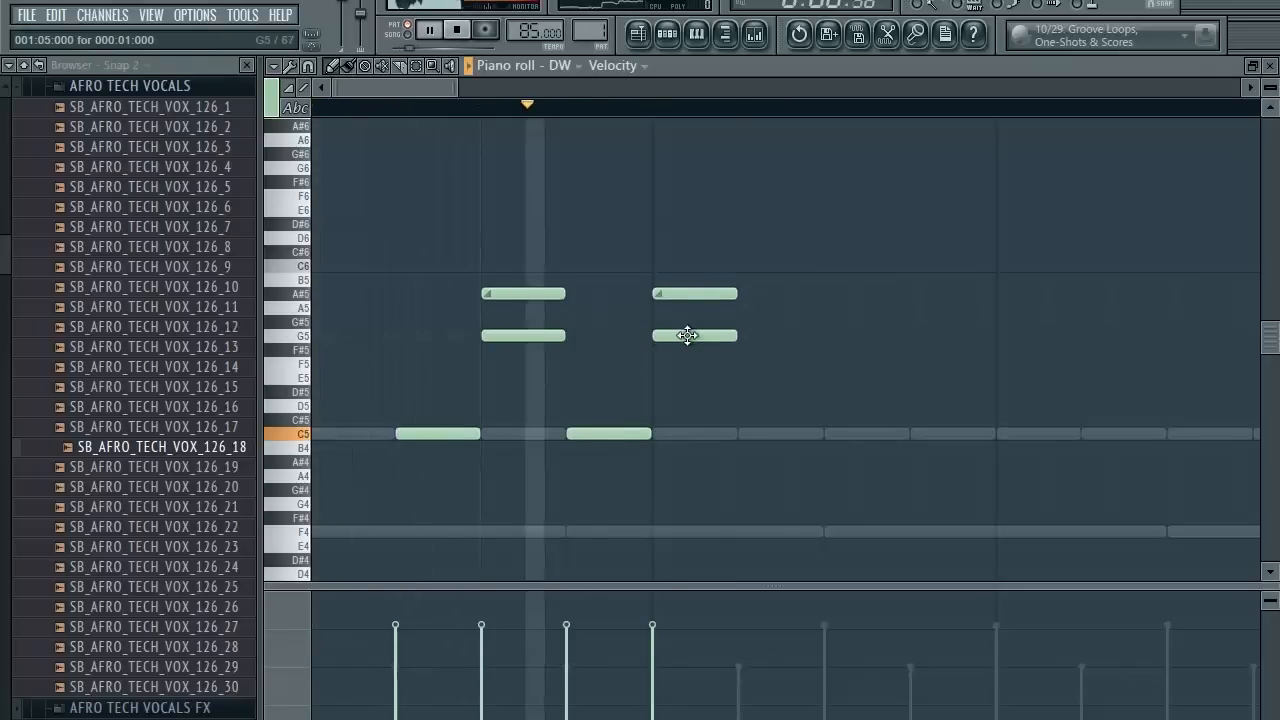
Add a note on step 6, settle it at F5 and audition the pattern.
{"action": "left_click_drag", "start_coordinate": [741, 438], "coordinate": [764, 487]}
{"action": "right_click", "coordinate": [770, 490]}
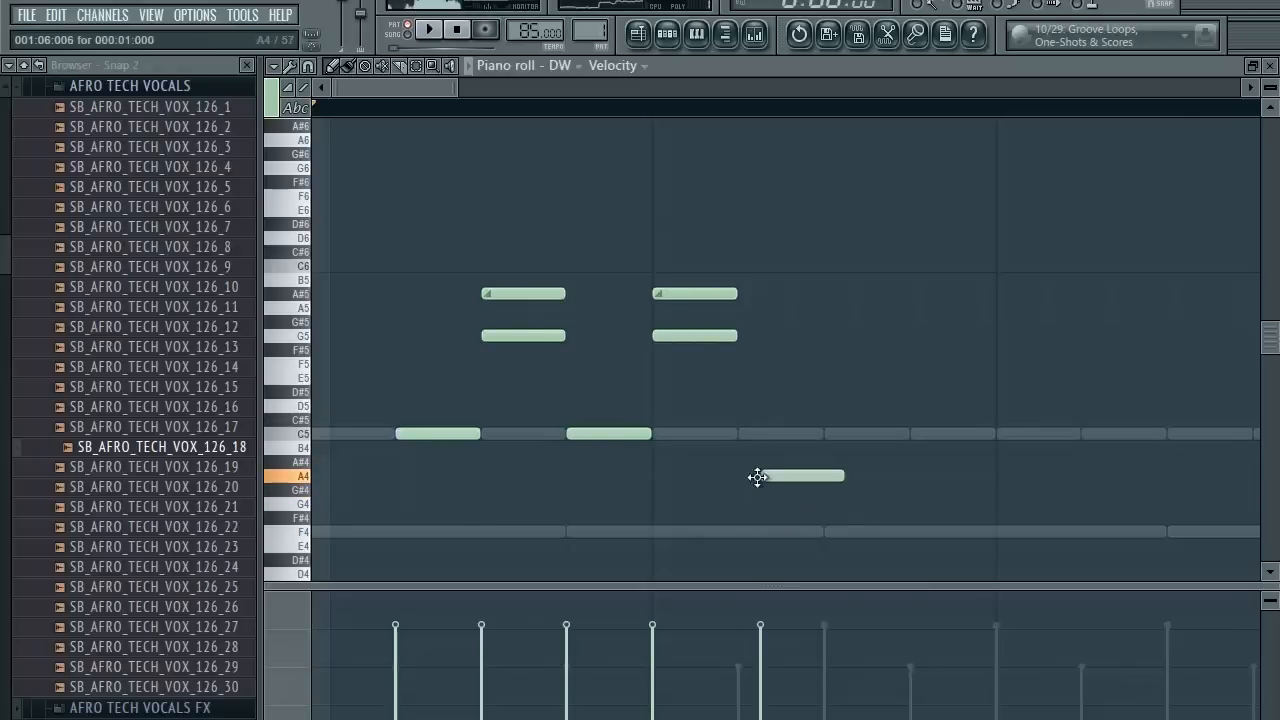
{"action": "left_click_drag", "start_coordinate": [762, 479], "coordinate": [749, 363]}
{"action": "key", "text": "space"}
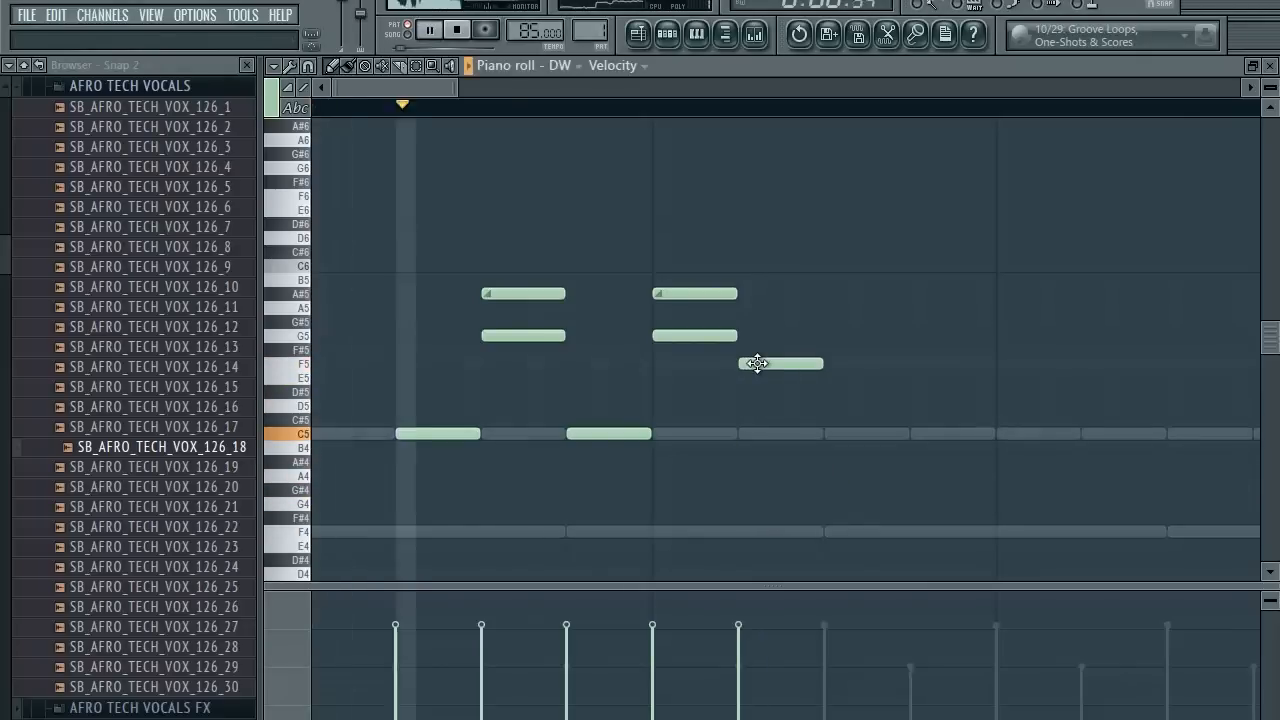
{"action": "key", "text": "space"}
Add F4 with a slide note to C5 on step 7 and a C5 note on step 8.
{"action": "left_click", "coordinate": [817, 397]}
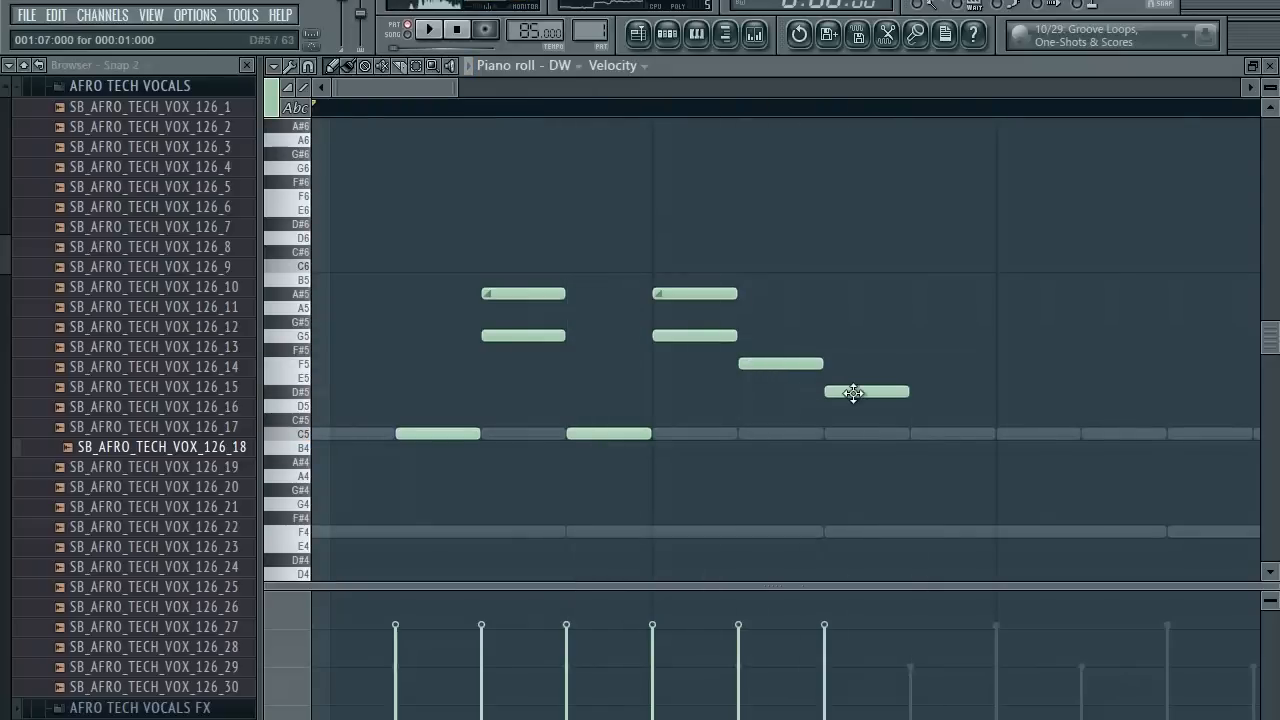
{"action": "left_click_drag", "start_coordinate": [854, 391], "coordinate": [838, 535]}
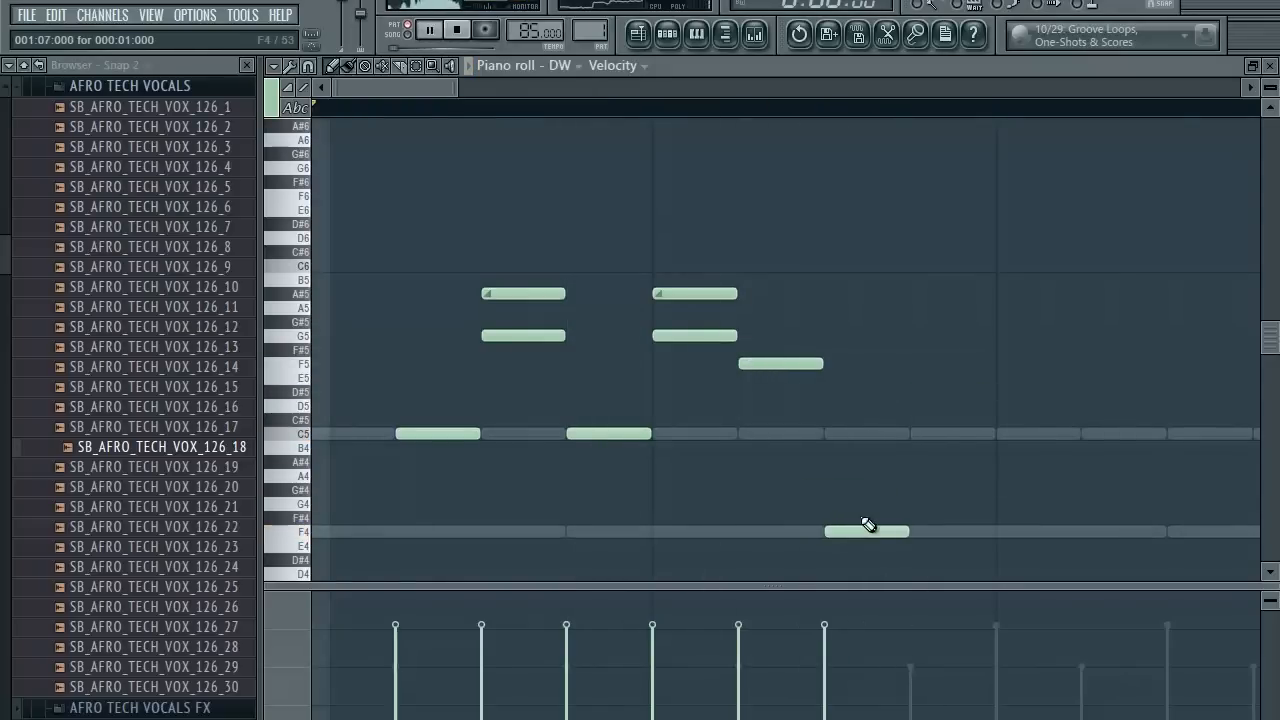
{"action": "left_click", "coordinate": [911, 434]}
{"action": "scroll", "coordinate": [829, 451], "scroll_direction": "down", "scroll_amount": 1}
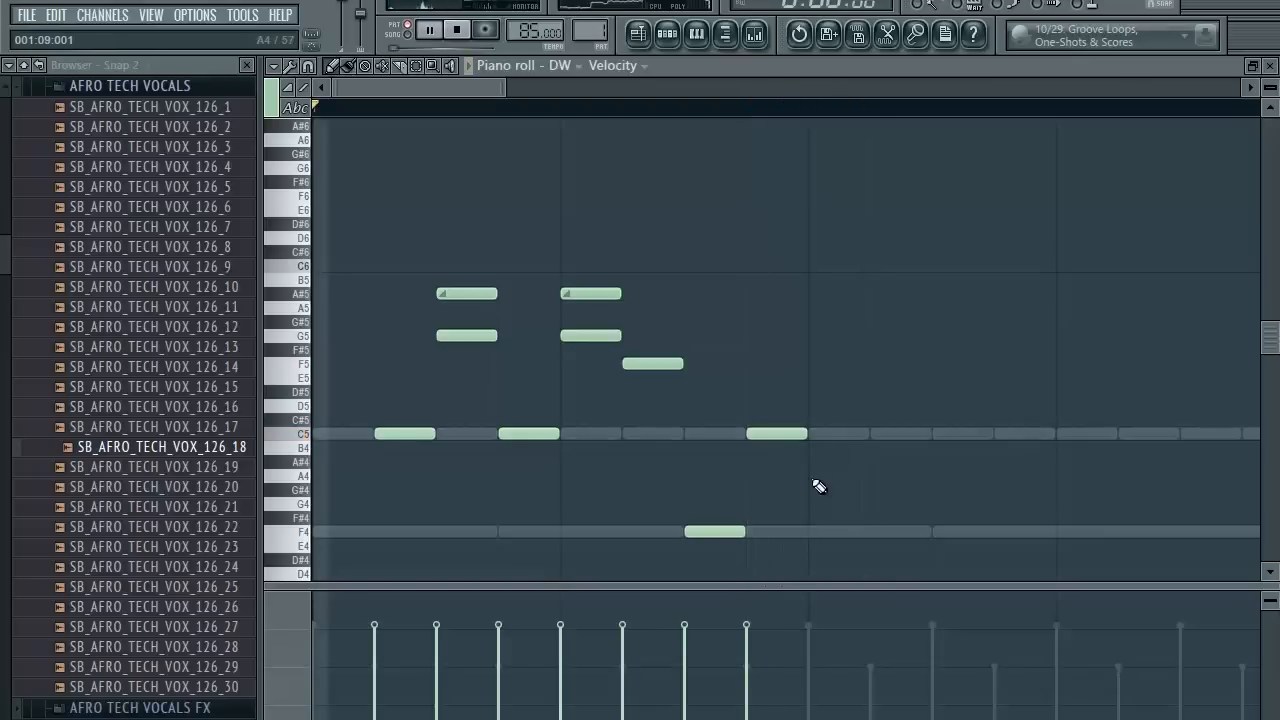
{"action": "key", "text": "space"}
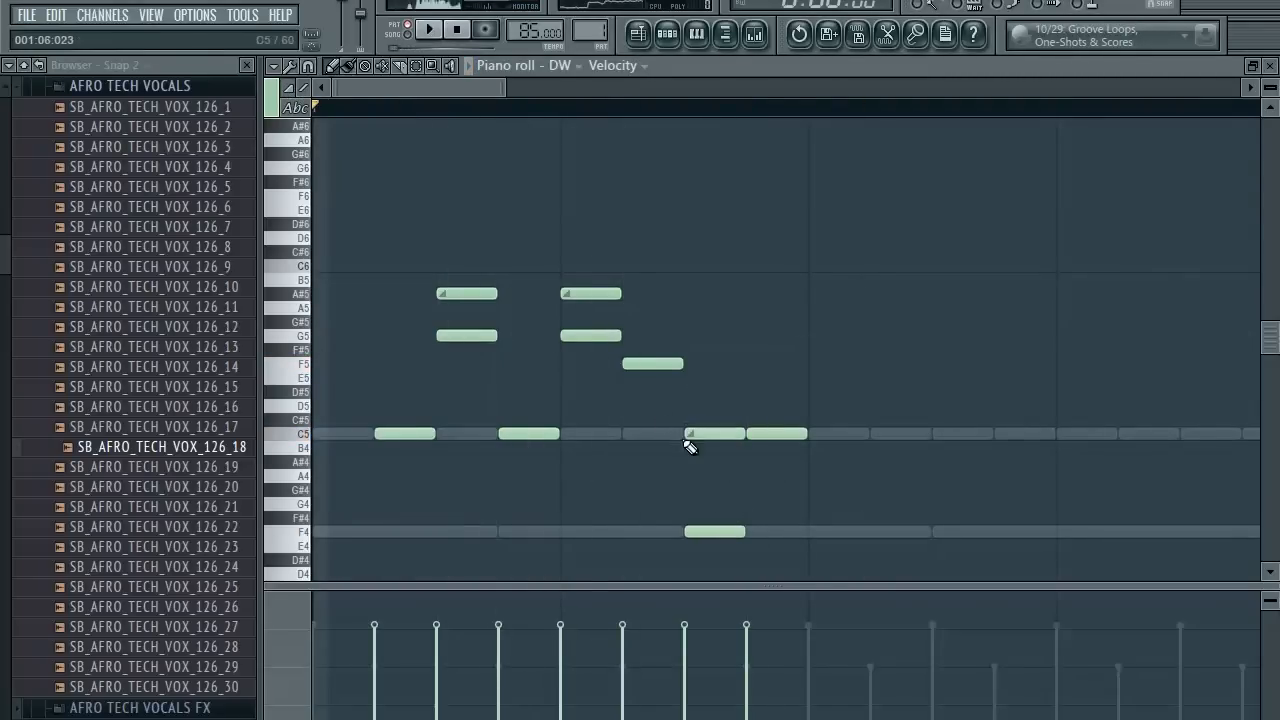
Raise the F4 note on step 7 to F5 and play the pattern back.
{"action": "left_click_drag", "start_coordinate": [713, 530], "coordinate": [729, 366]}
{"action": "key", "text": "space"}
{"action": "key", "text": "space"}
Duplicate the whole vocal phrase into the second half of the bar and raise the copy's final note to F5.
{"action": "left_click_drag", "start_coordinate": [806, 480], "coordinate": [357, 270]}
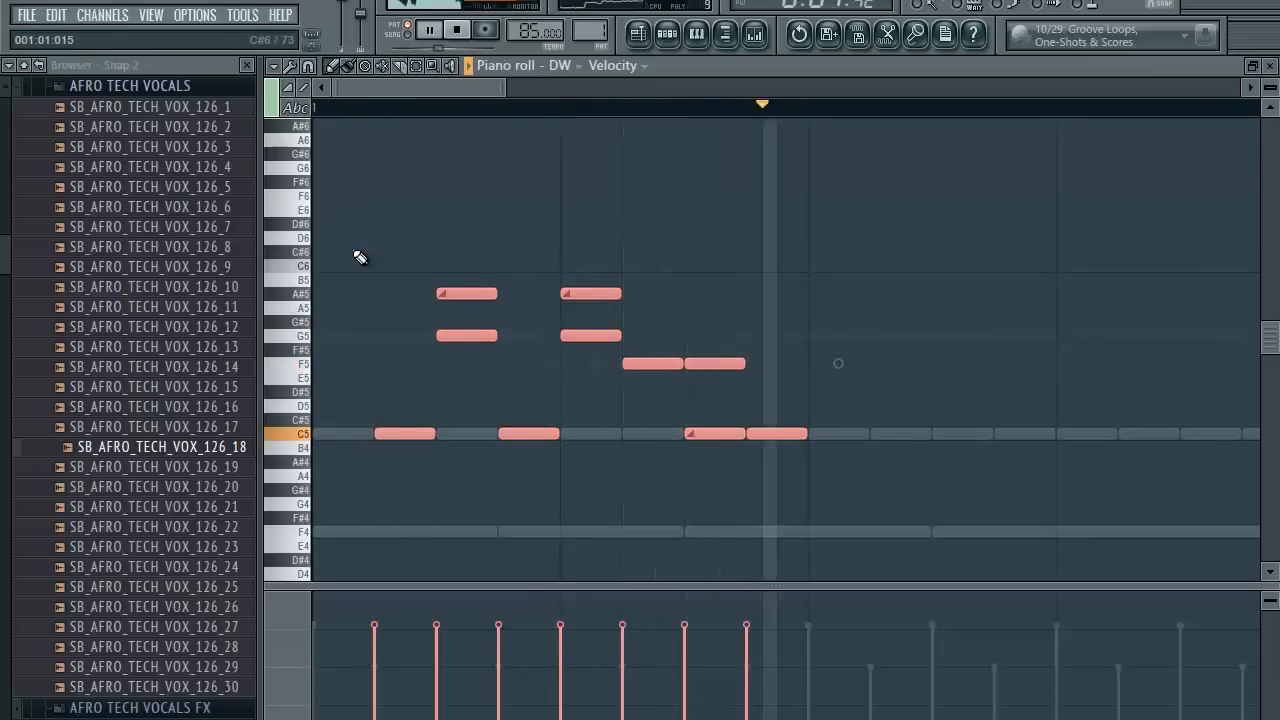
{"action": "left_click_drag", "start_coordinate": [400, 434], "coordinate": [889, 447]}
{"action": "scroll", "coordinate": [820, 454], "scroll_direction": "down", "scroll_amount": 4}
{"action": "left_click_drag", "start_coordinate": [827, 488], "coordinate": [449, 297]}
{"action": "left_click", "coordinate": [567, 209], "text": "ctrl"}
{"action": "key", "text": "space"}
{"action": "scroll", "coordinate": [657, 357], "scroll_direction": "up", "scroll_amount": 4}
{"action": "left_click_drag", "start_coordinate": [694, 431], "coordinate": [694, 363]}
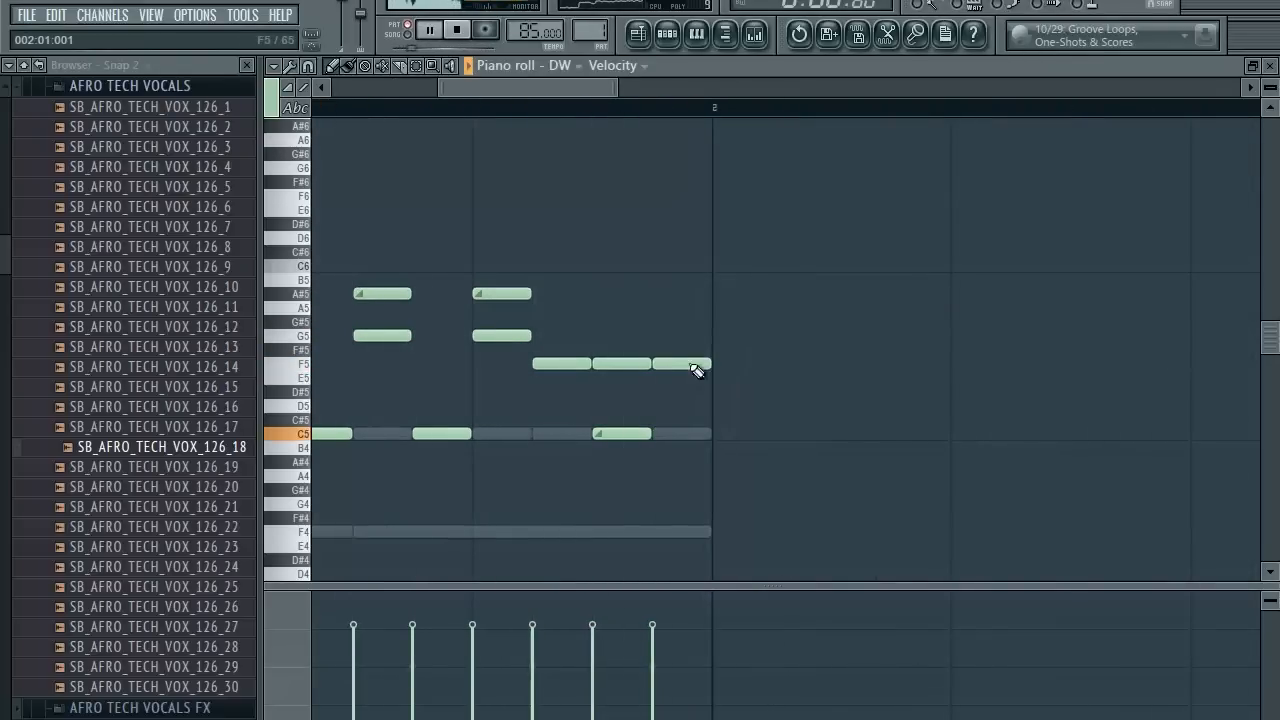
{"action": "scroll", "coordinate": [700, 360], "scroll_direction": "down", "scroll_amount": 2}
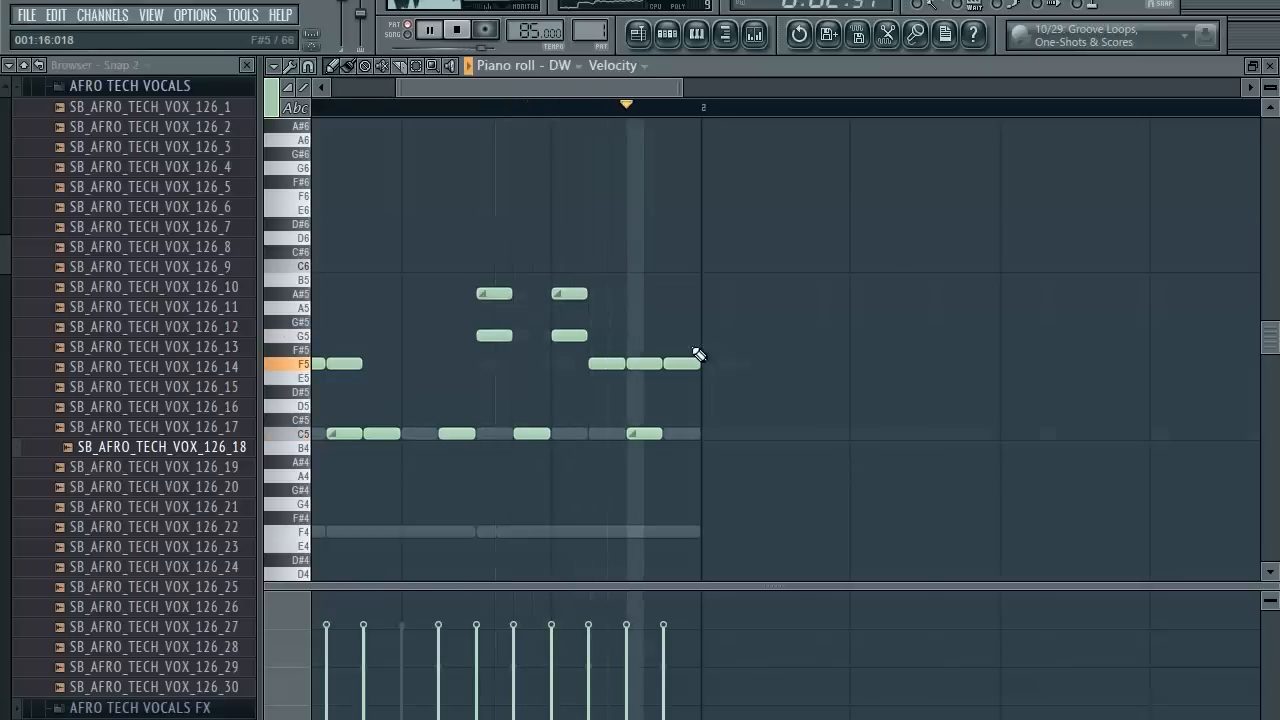
Load the Master.fst preset from the Master Funk folder onto the Master mixer track.
{"action": "key", "text": "F9"}
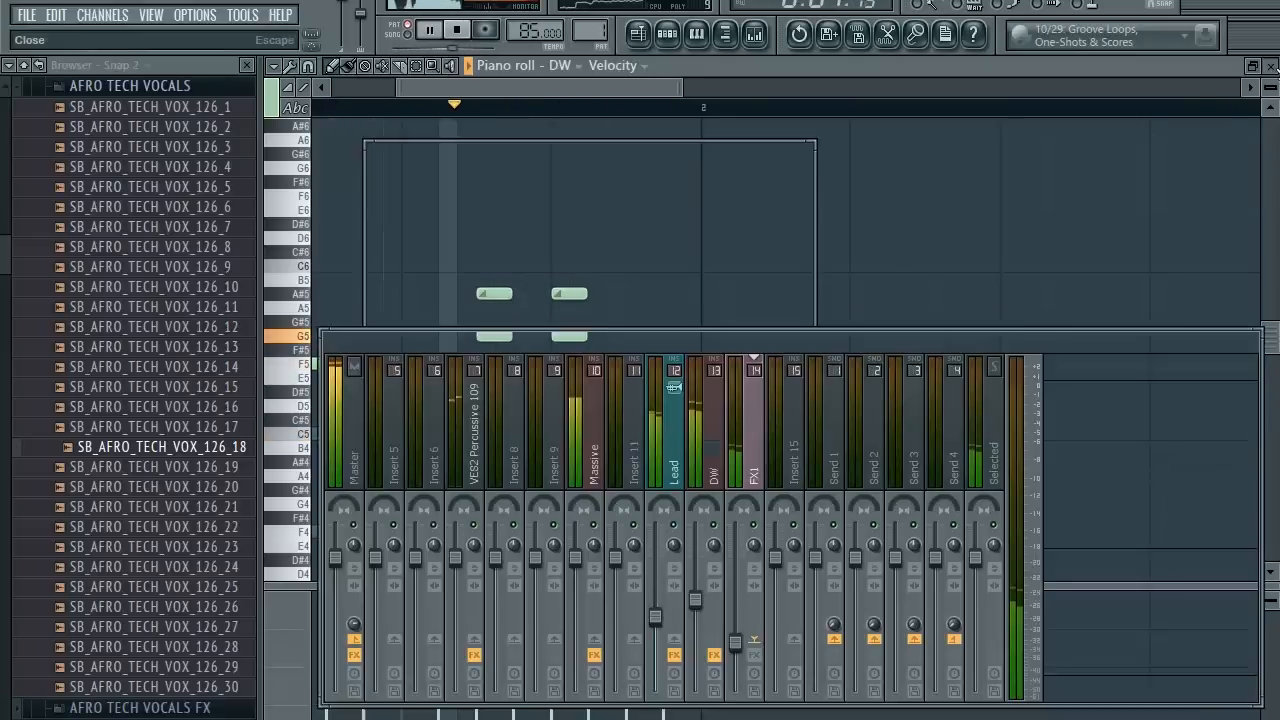
{"action": "key", "text": "F5"}
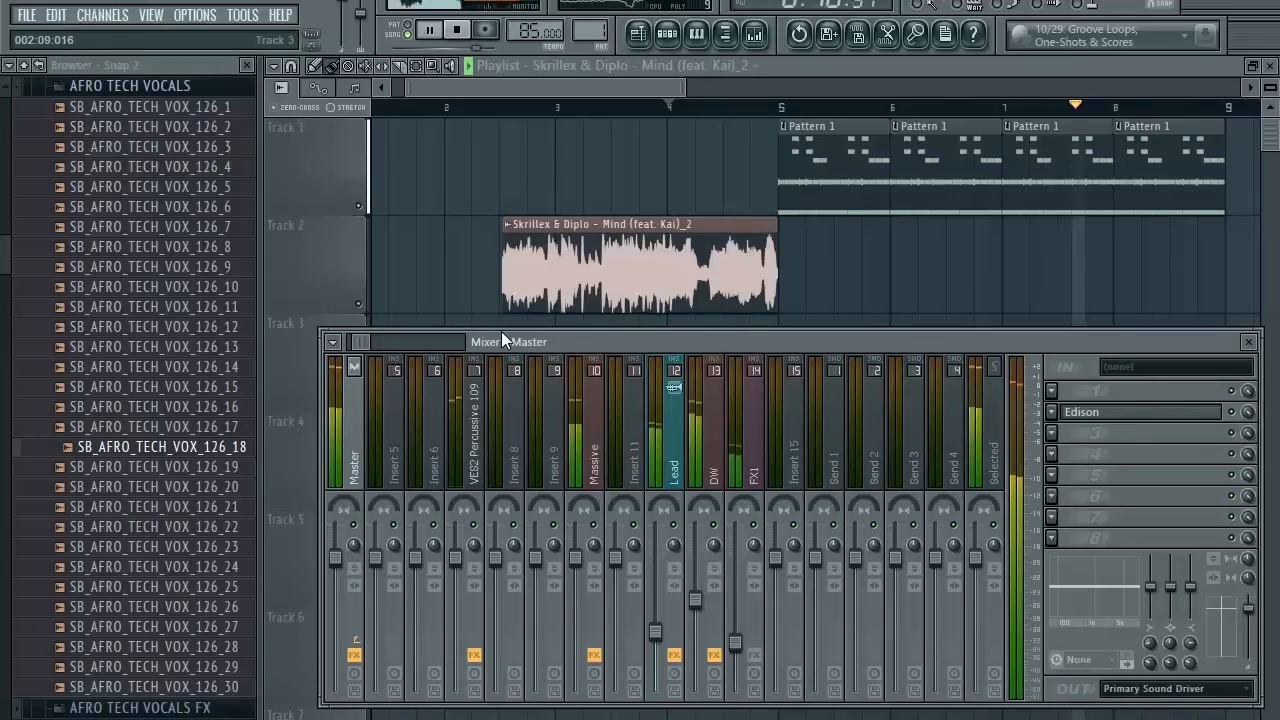
{"action": "right_click", "coordinate": [349, 430]}
{"action": "mouse_move", "coordinate": [400, 364]}
{"action": "left_click", "coordinate": [620, 366]}
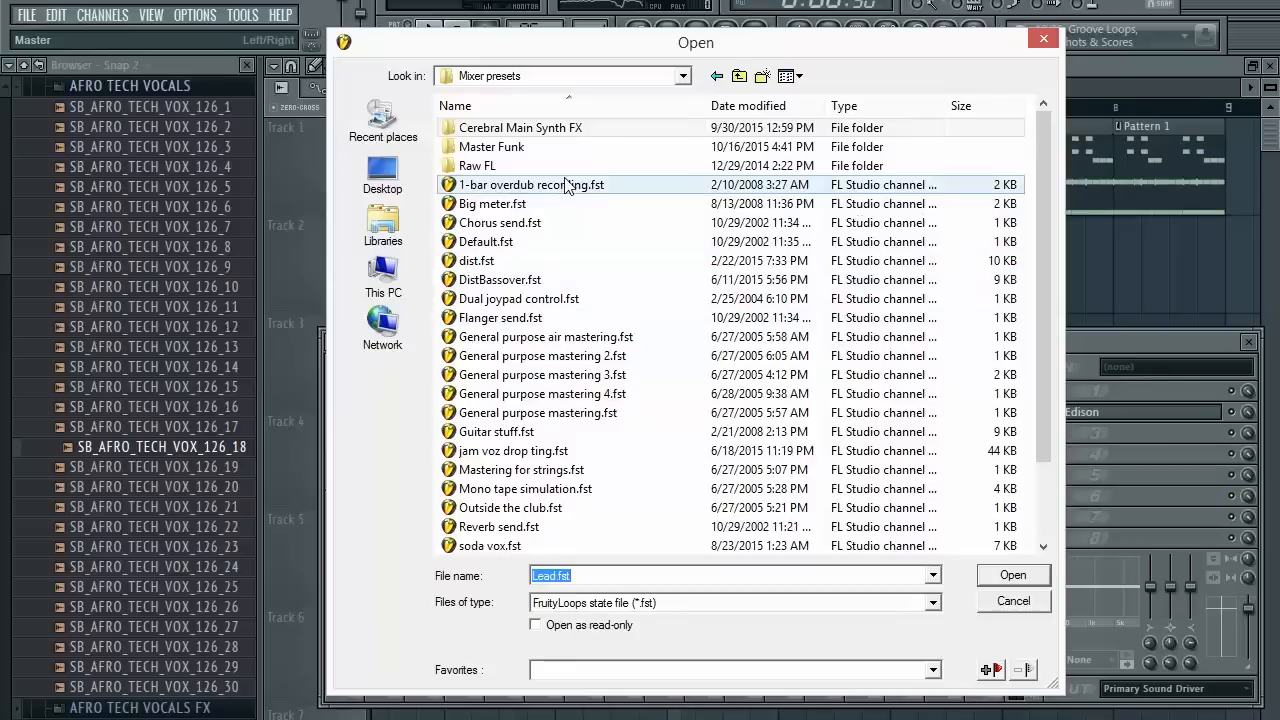
{"action": "double_click", "coordinate": [530, 148]}
{"action": "left_click", "coordinate": [528, 414]}
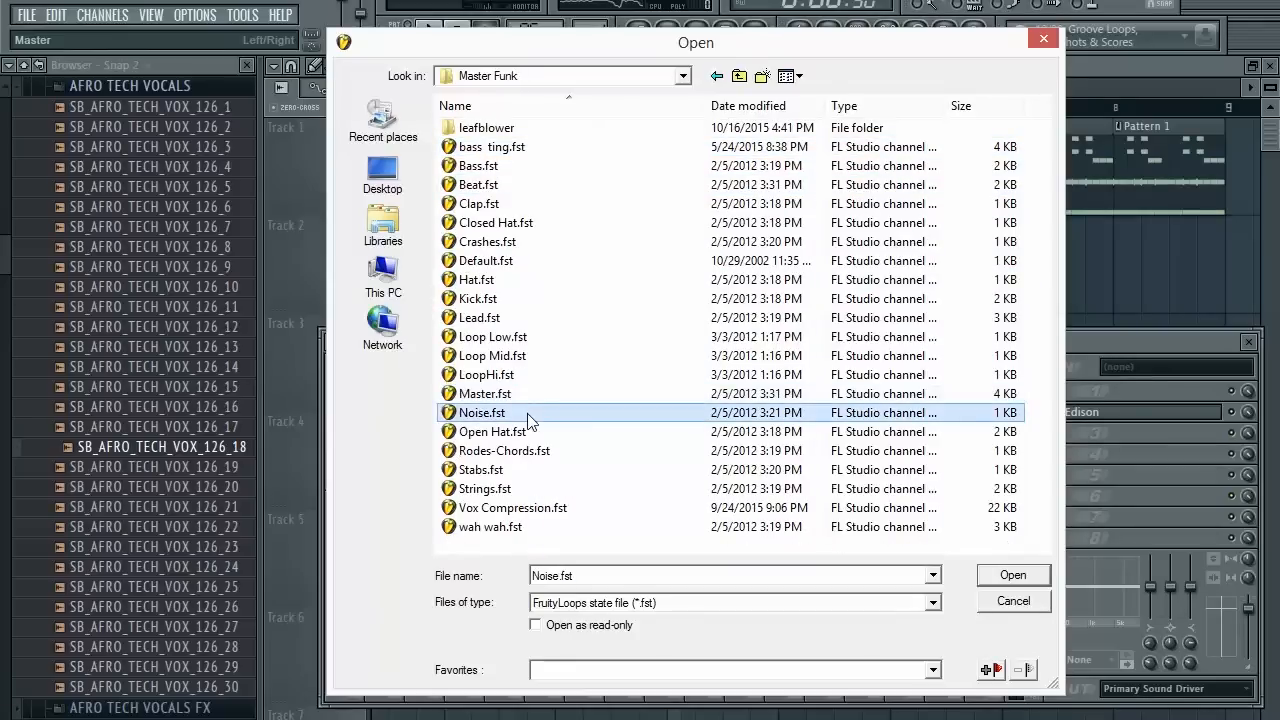
{"action": "double_click", "coordinate": [530, 397]}
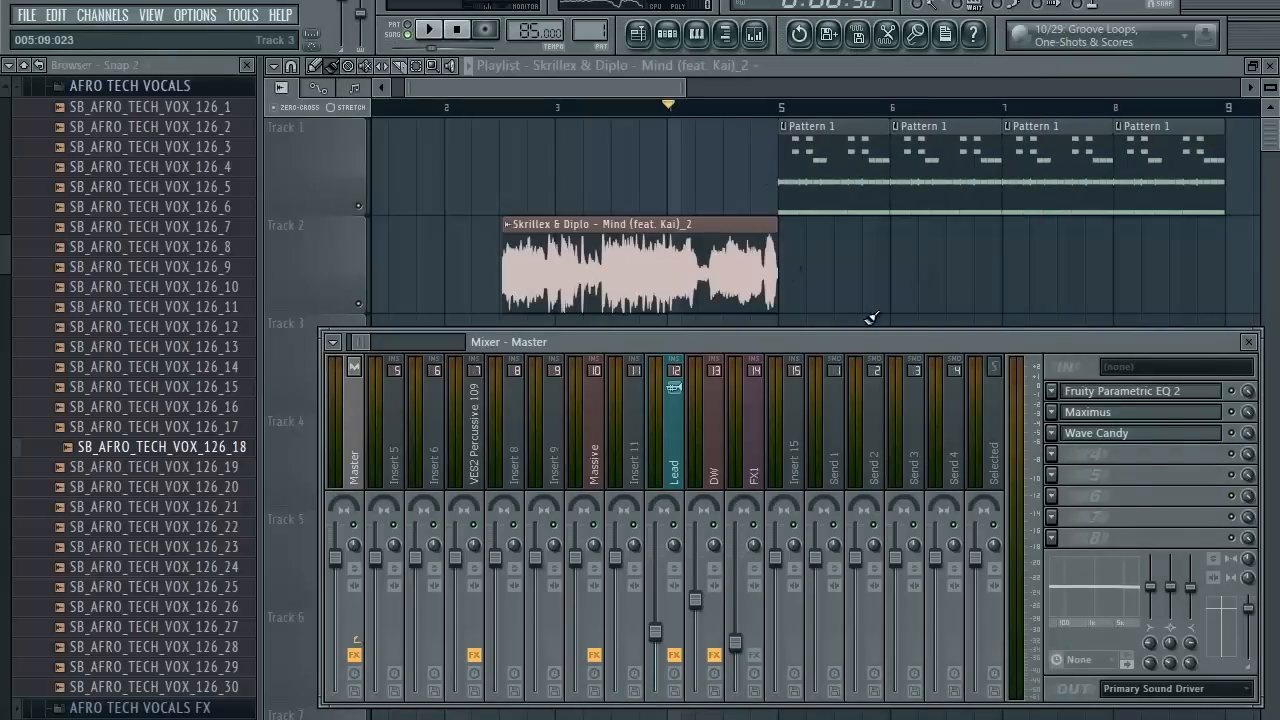
Play the arrangement around bar 5 to check where the vocal clip leads into the first Pattern 1 clip.
{"action": "key", "text": "F9"}
{"action": "scroll", "coordinate": [806, 309], "scroll_direction": "up", "scroll_amount": 3}
{"action": "key", "text": "space"}
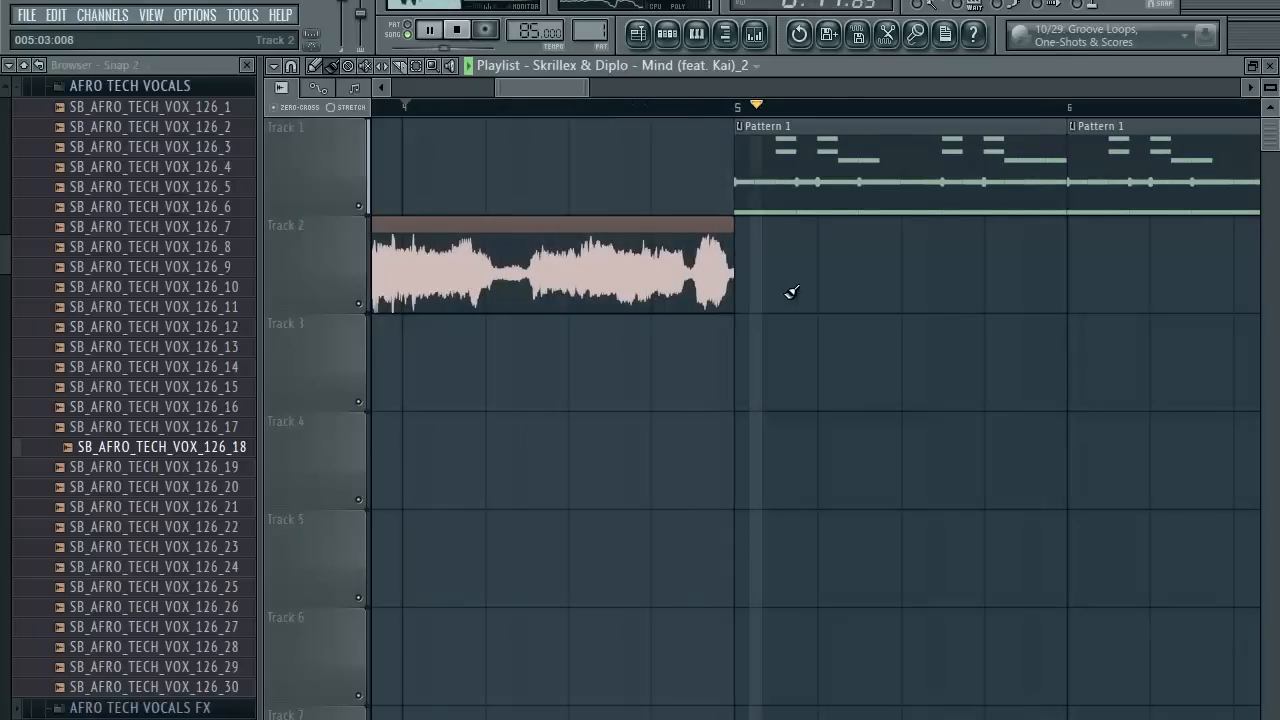
{"action": "scroll", "coordinate": [749, 287], "scroll_direction": "up", "scroll_amount": 2}
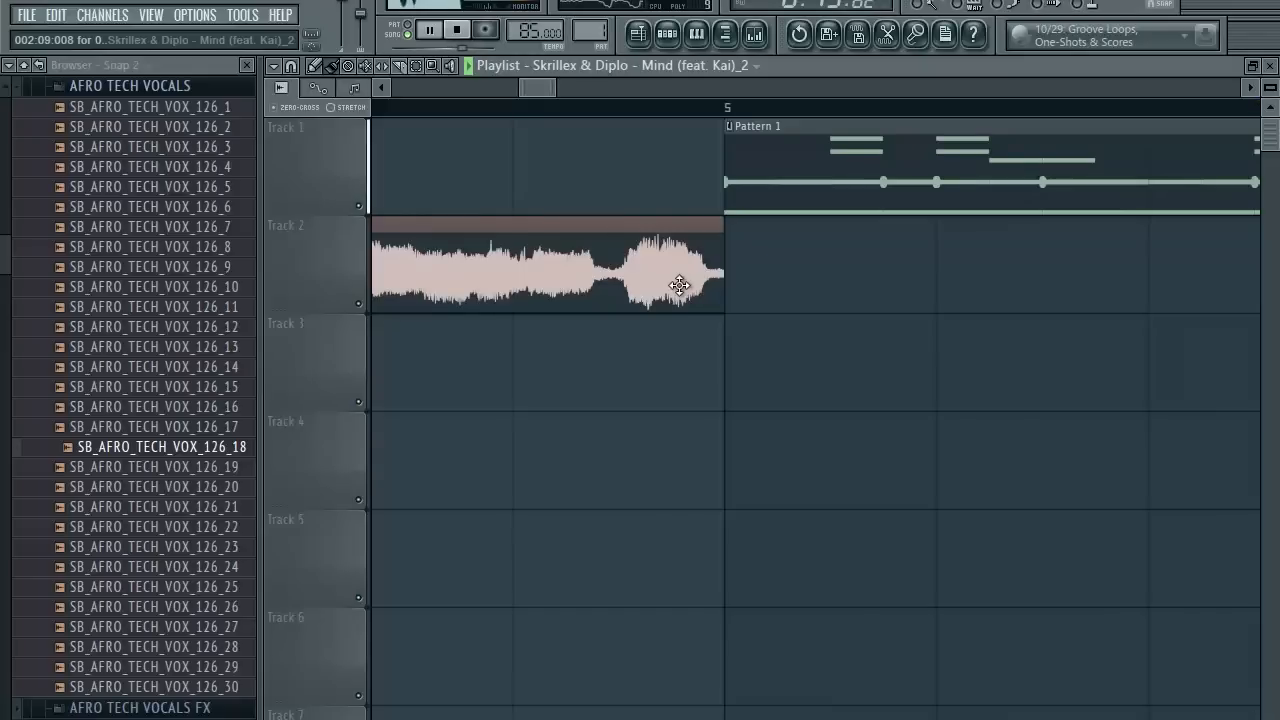
{"action": "scroll", "coordinate": [750, 296], "scroll_direction": "down", "scroll_amount": 2}
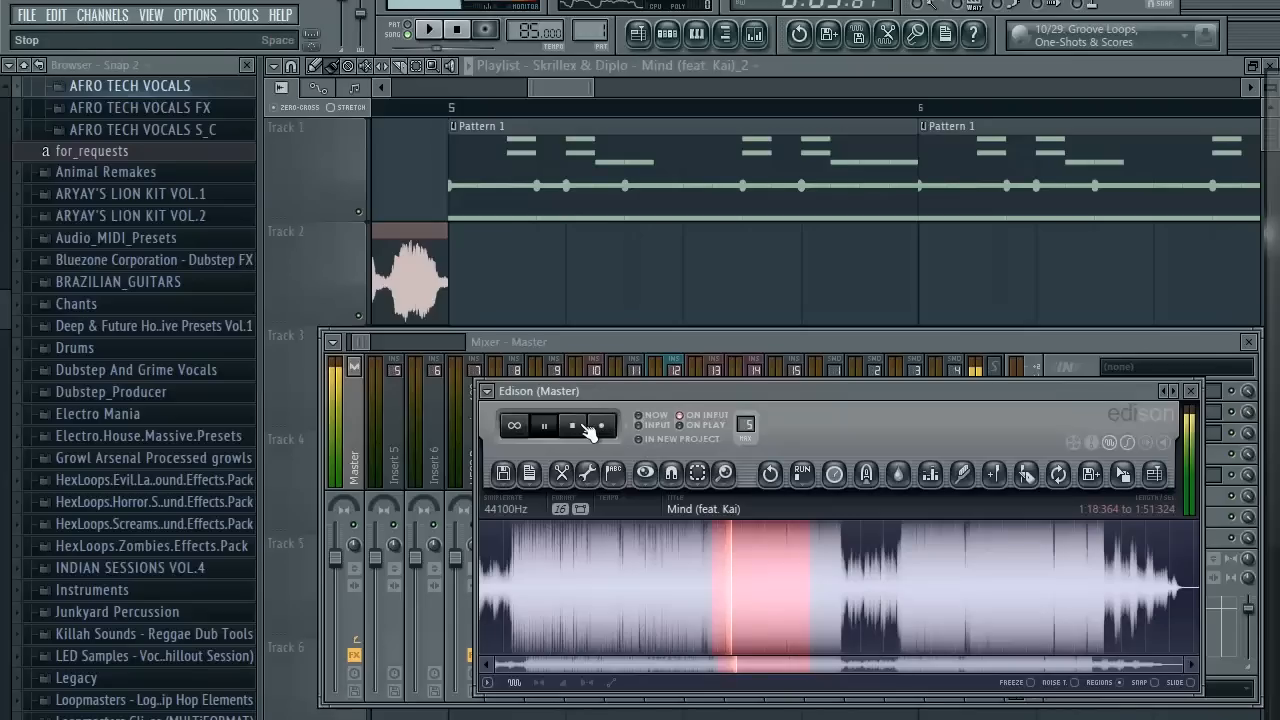
{"action": "scroll", "coordinate": [645, 285], "scroll_direction": "down", "scroll_amount": 2}
{"action": "scroll", "coordinate": [646, 277], "scroll_direction": "down", "scroll_amount": 2}
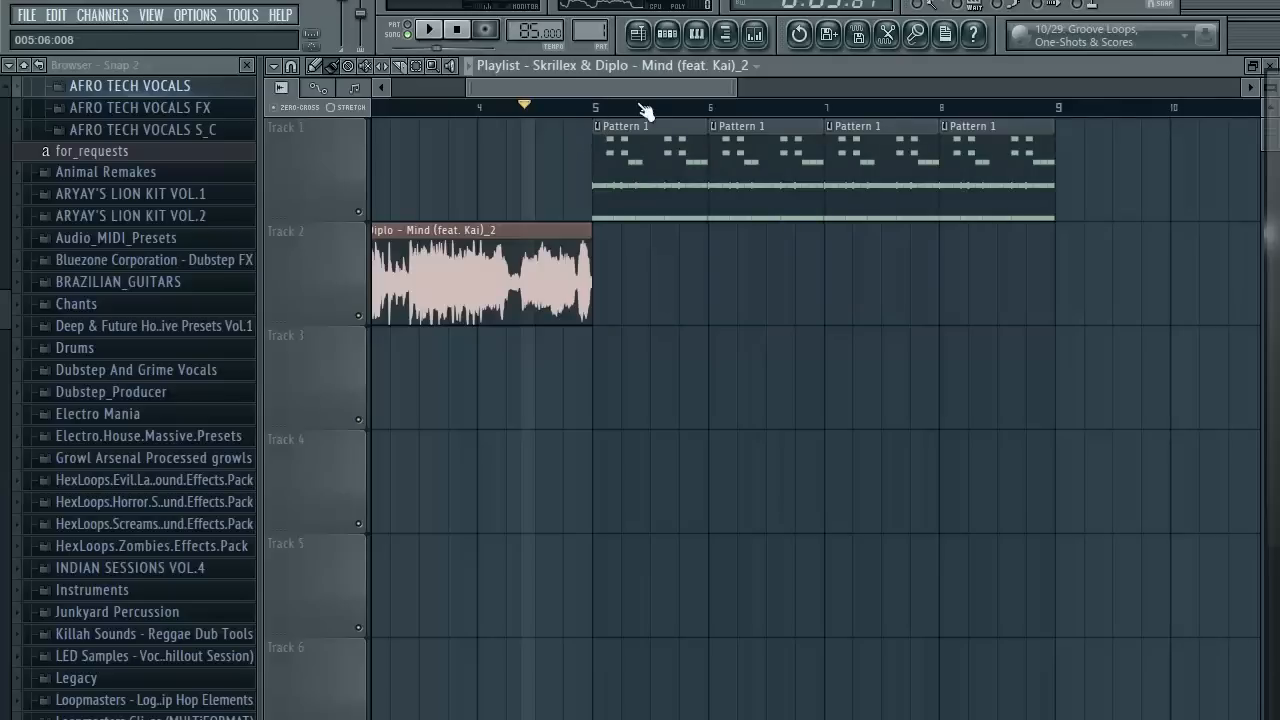
{"action": "scroll", "coordinate": [666, 277], "scroll_direction": "up", "scroll_amount": 4}
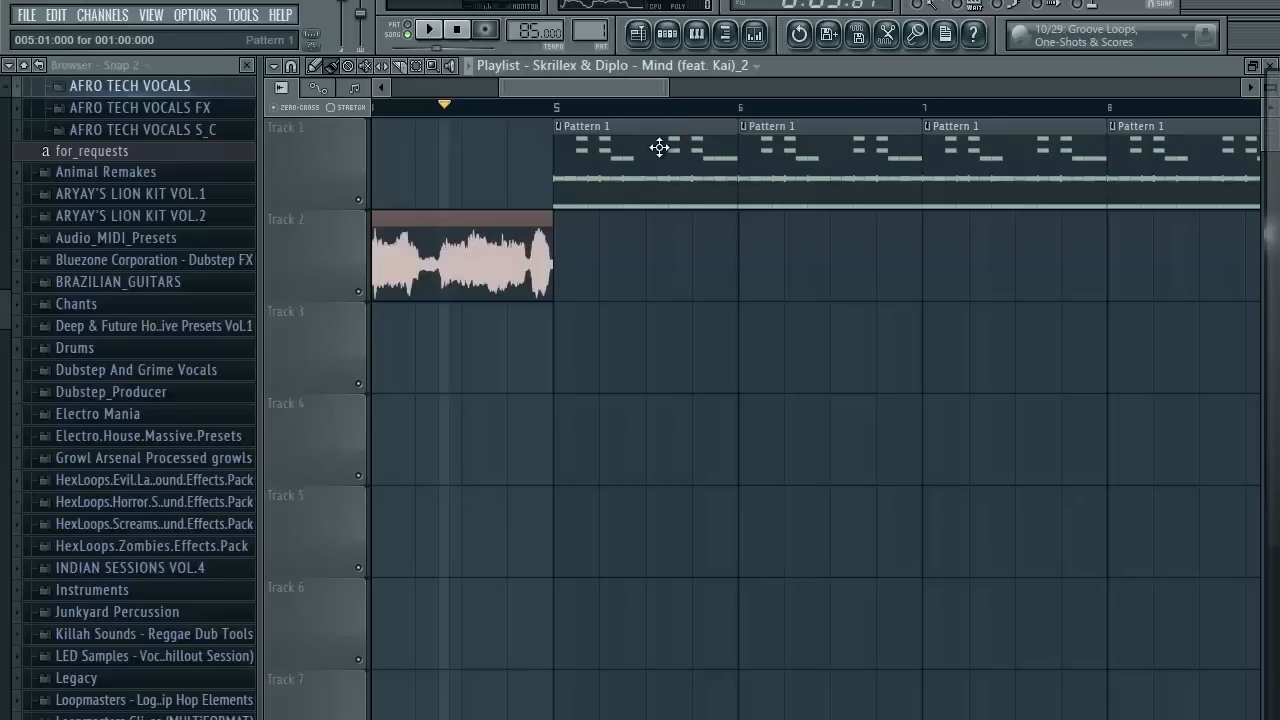
Open the step sequencer for Pattern 1 and switch its channel filter from Audio clips to All.
{"action": "left_click", "coordinate": [668, 35]}
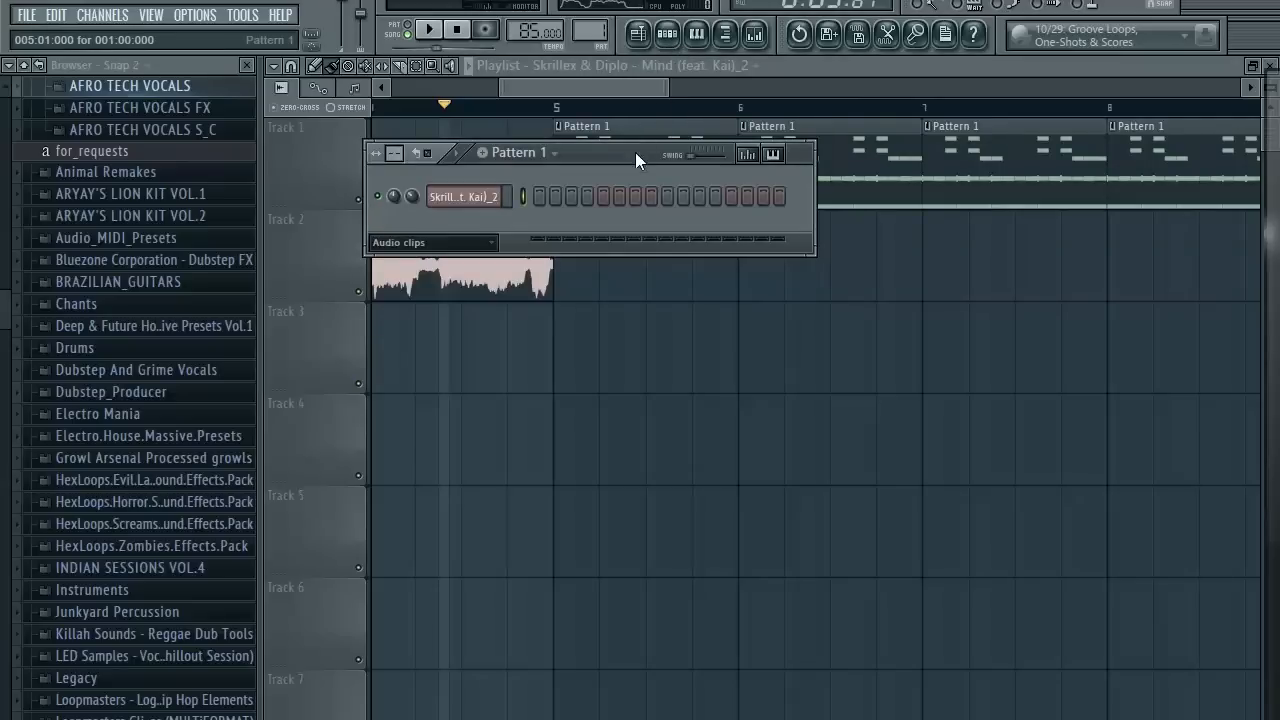
{"action": "left_click_drag", "start_coordinate": [635, 160], "coordinate": [653, 385]}
{"action": "left_click", "coordinate": [485, 500]}
{"action": "left_click", "coordinate": [490, 518]}
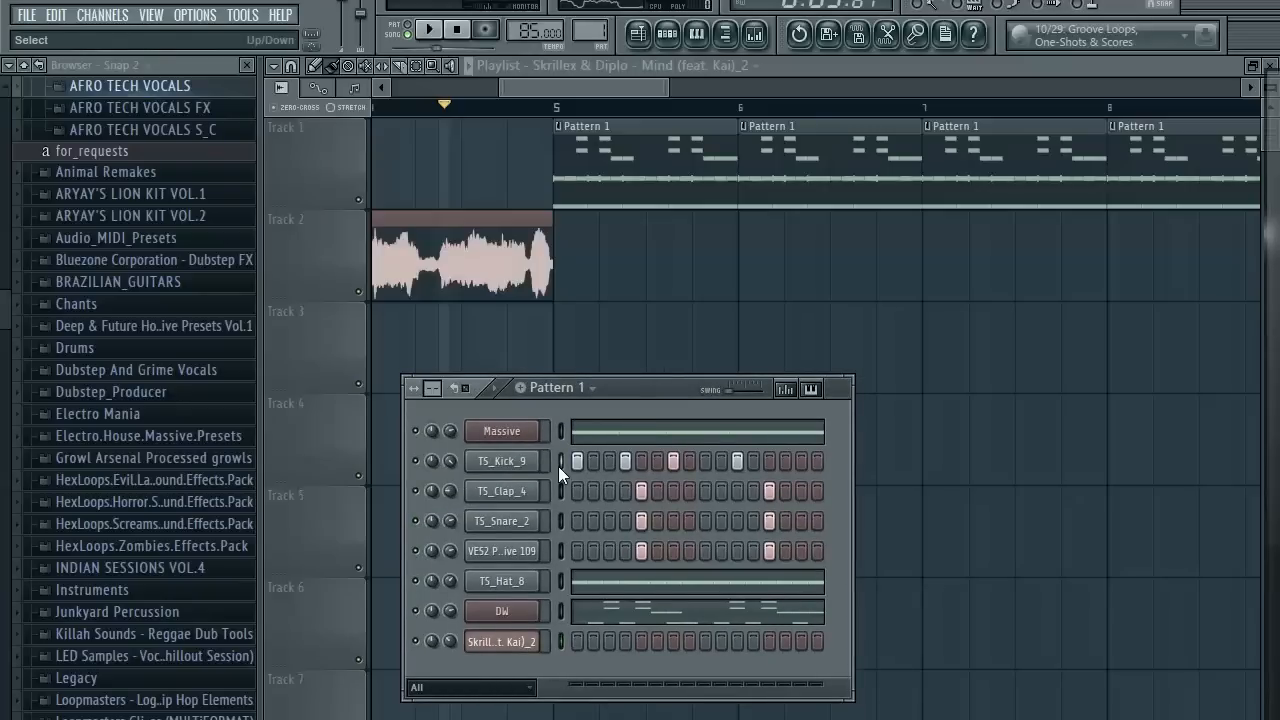
Add Fruity Blood Overdrive to slot 4 of the TS_Kick_2 mixer track and set its PreBand to about 0.16.
{"action": "left_click", "coordinate": [756, 36]}
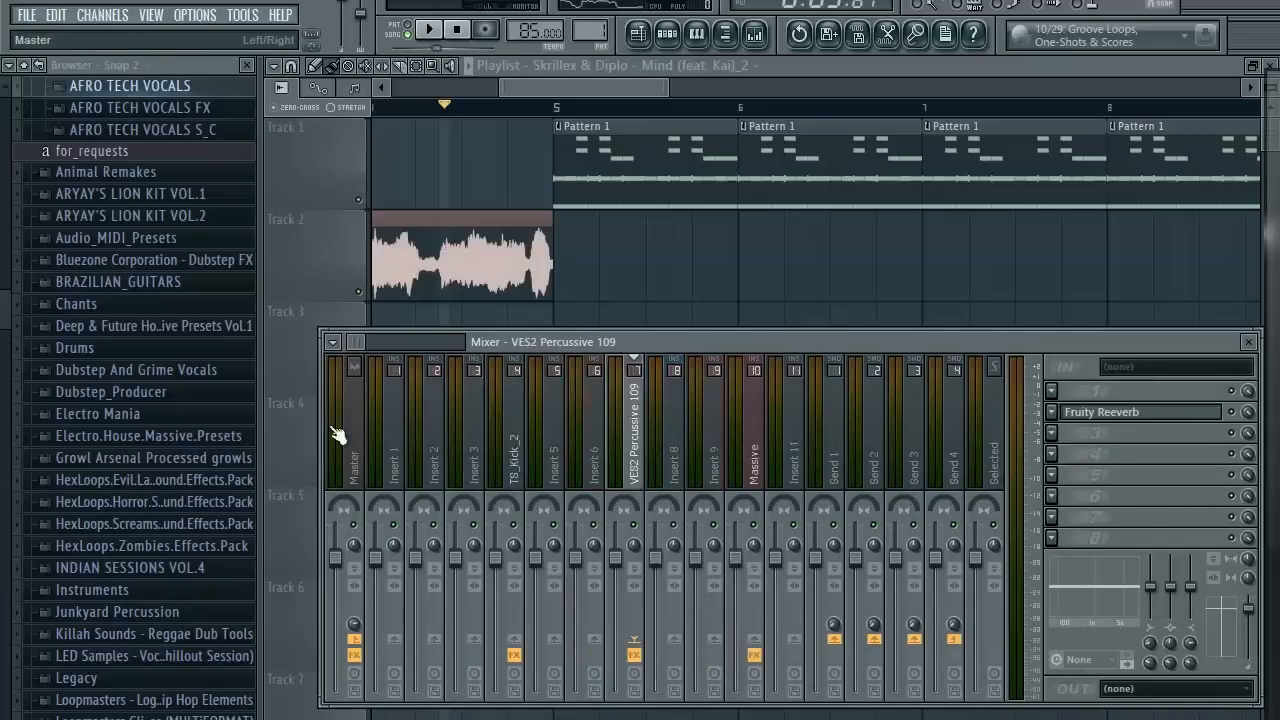
{"action": "left_click", "coordinate": [522, 443]}
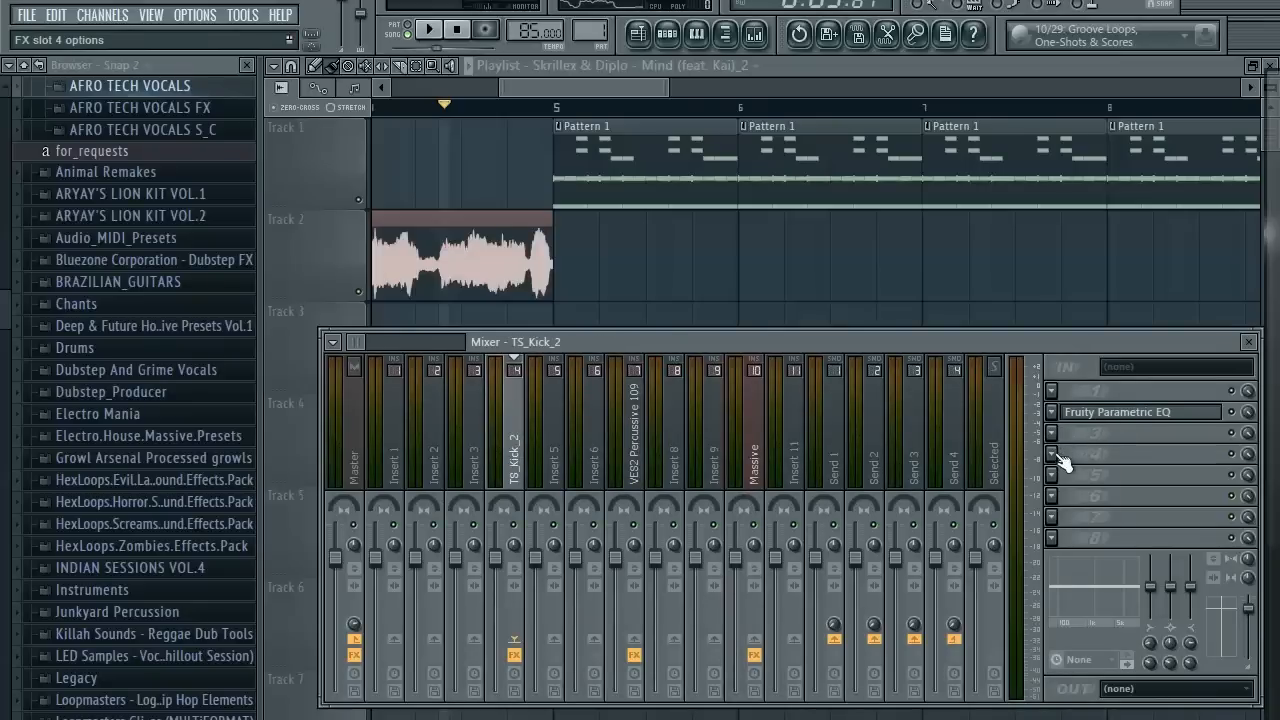
{"action": "left_click", "coordinate": [1060, 460]}
{"action": "left_click", "coordinate": [1010, 336]}
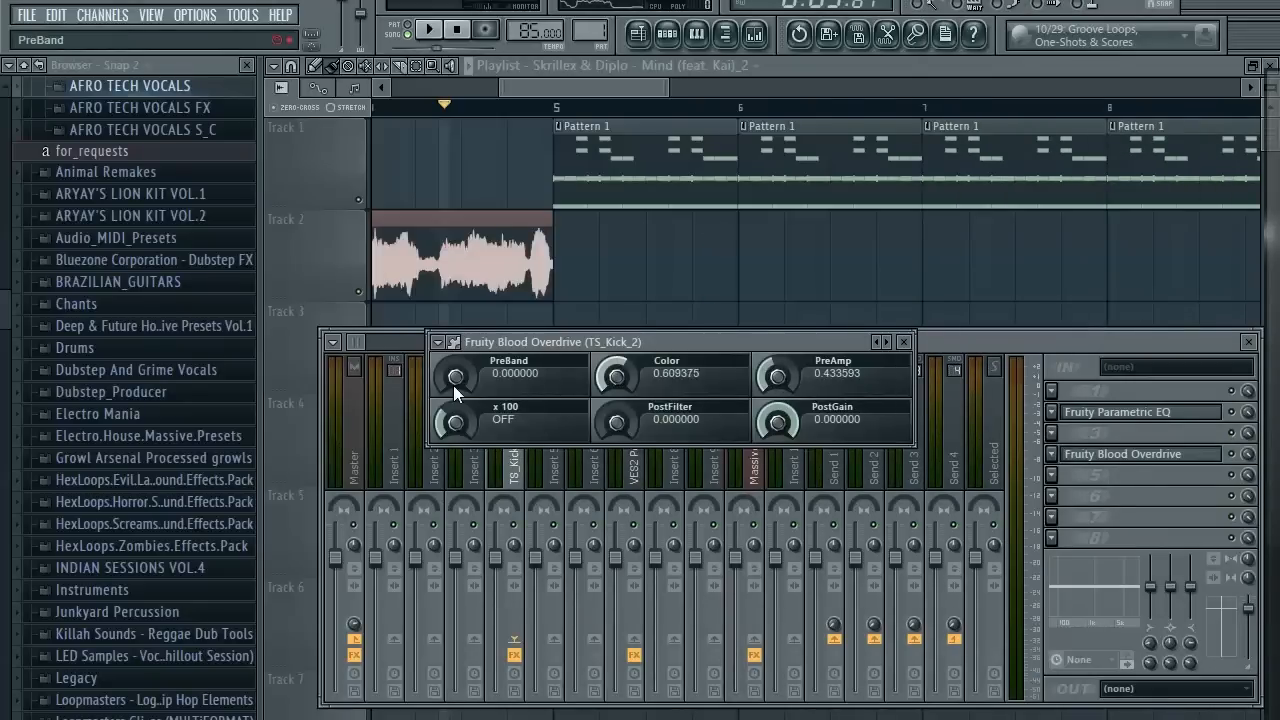
Open the TS_Kick_9 channel settings, raise the sample's Pogo effect and audition the kick.
{"action": "left_click", "coordinate": [667, 35]}
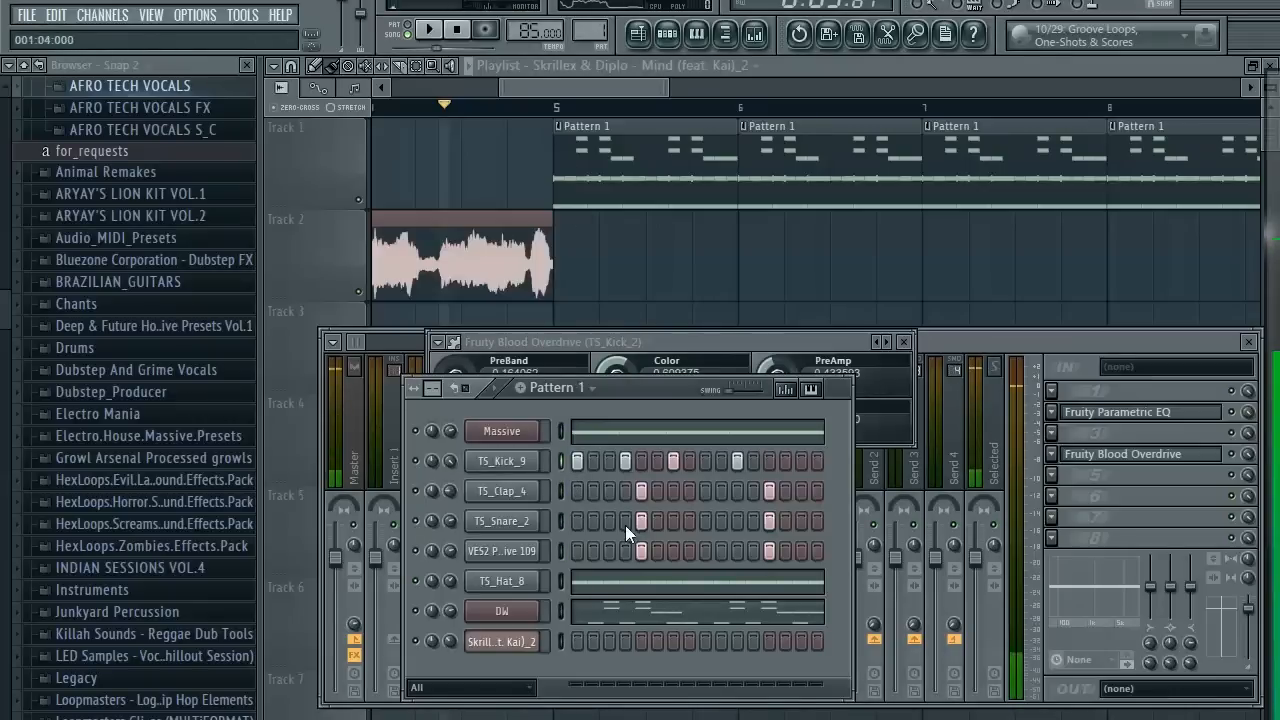
{"action": "left_click", "coordinate": [491, 465]}
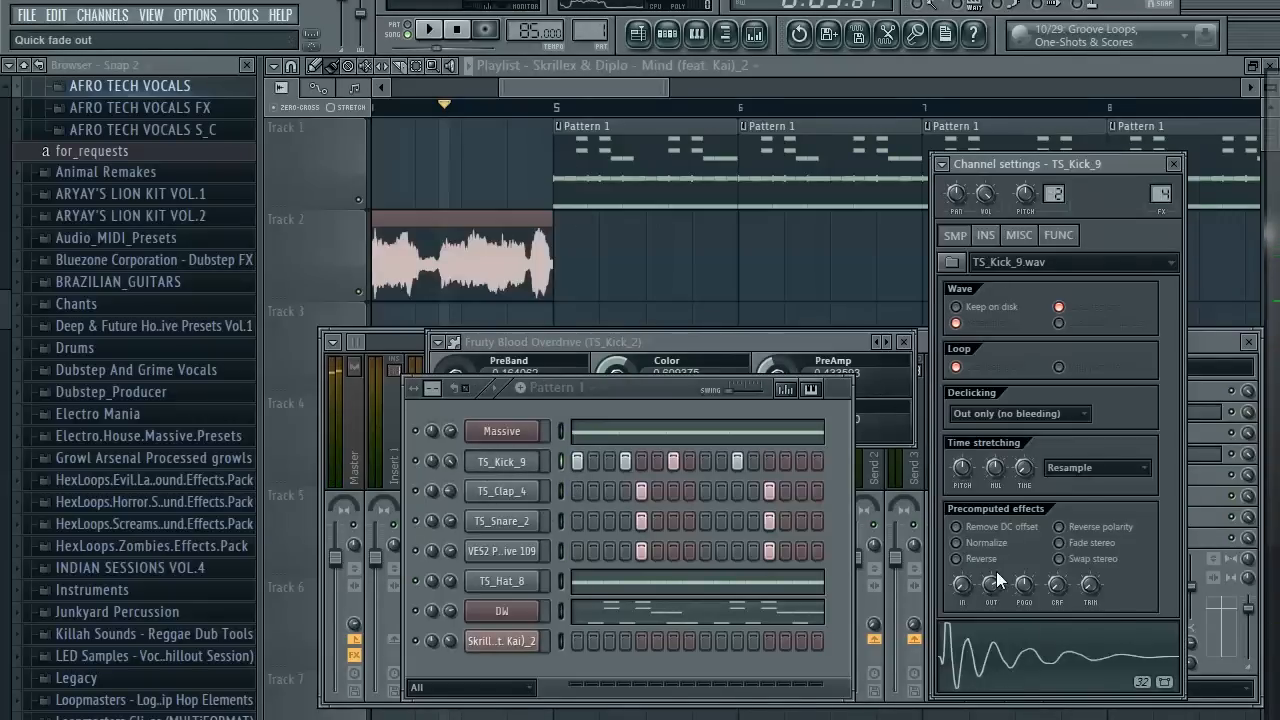
{"action": "left_click_drag", "start_coordinate": [1024, 585], "coordinate": [1024, 565]}
{"action": "left_click", "coordinate": [1011, 640]}
{"action": "left_click", "coordinate": [1011, 641]}
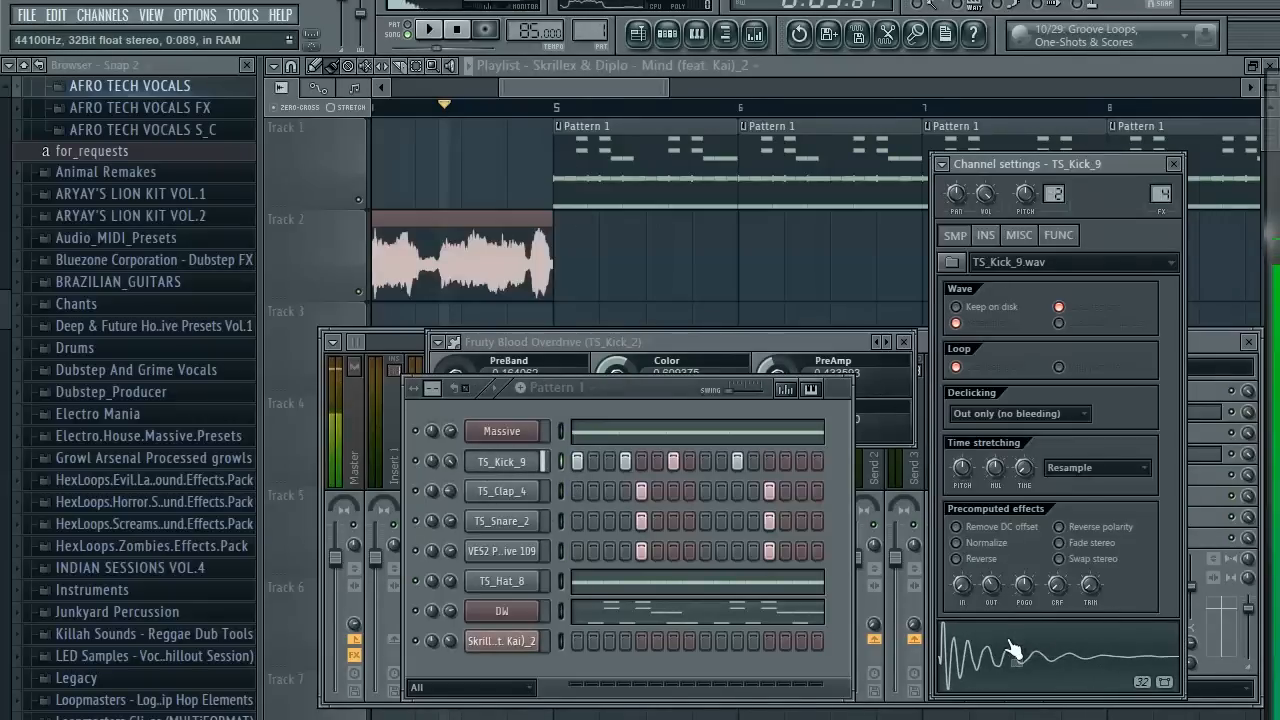
Set the kick's Fruity Blood Overdrive to a Color of about 0.71 and a PreAmp of about 0.61.
{"action": "left_click", "coordinate": [1191, 367]}
{"action": "left_click", "coordinate": [1136, 455]}
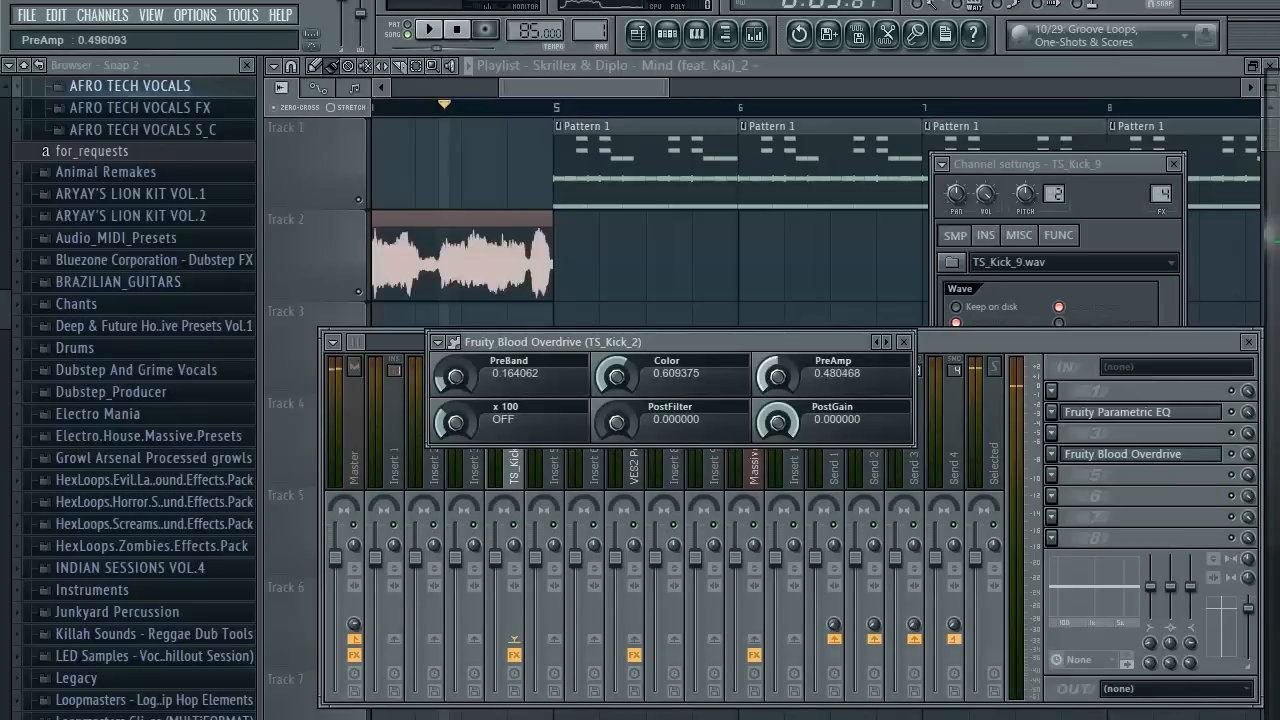
{"action": "left_click", "coordinate": [1041, 174]}
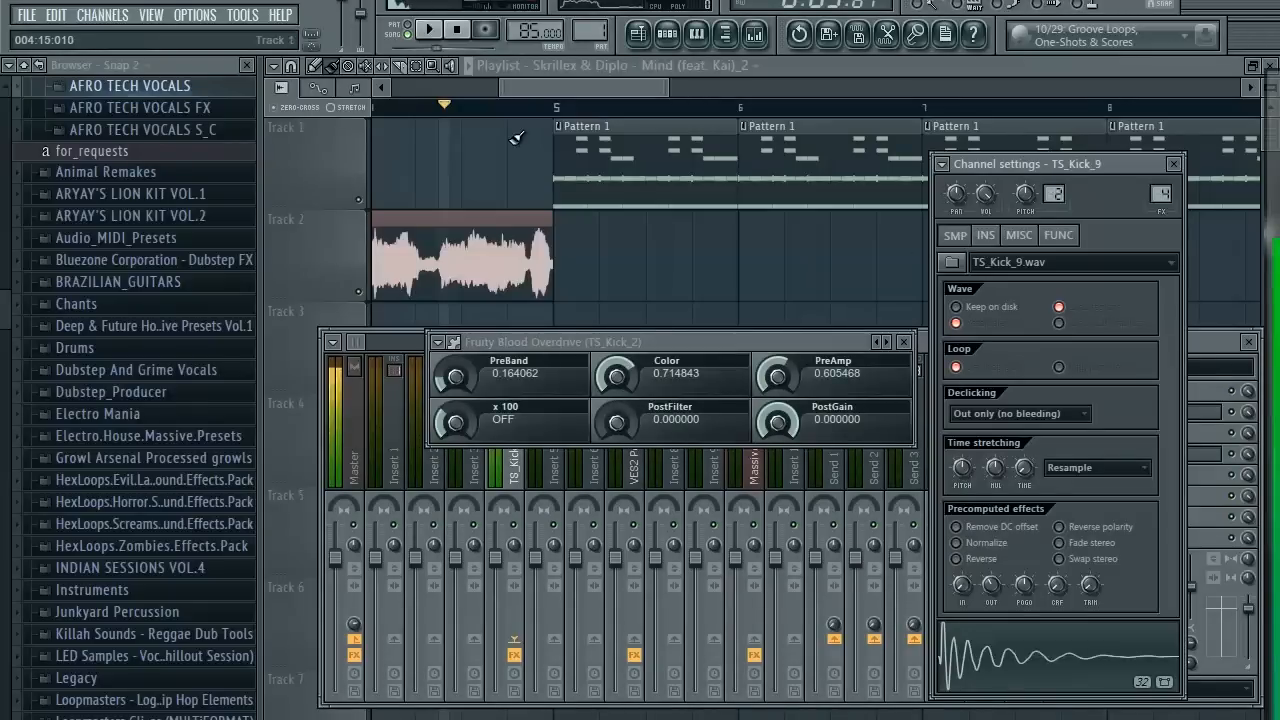
Play the song from late in bar 4 and slightly lower the TS_Kick_2 mixer level.
{"action": "left_click", "coordinate": [507, 95]}
{"action": "left_click", "coordinate": [514, 105]}
{"action": "key", "text": "space"}
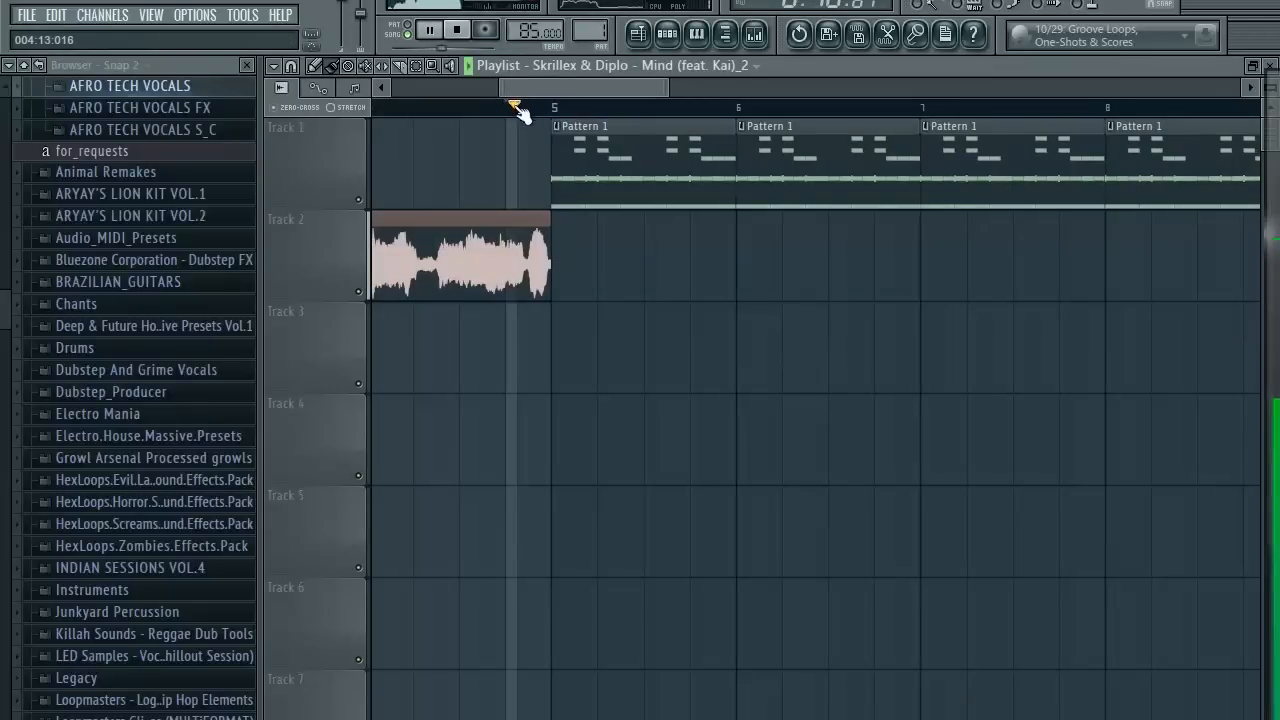
{"action": "left_click", "coordinate": [754, 34]}
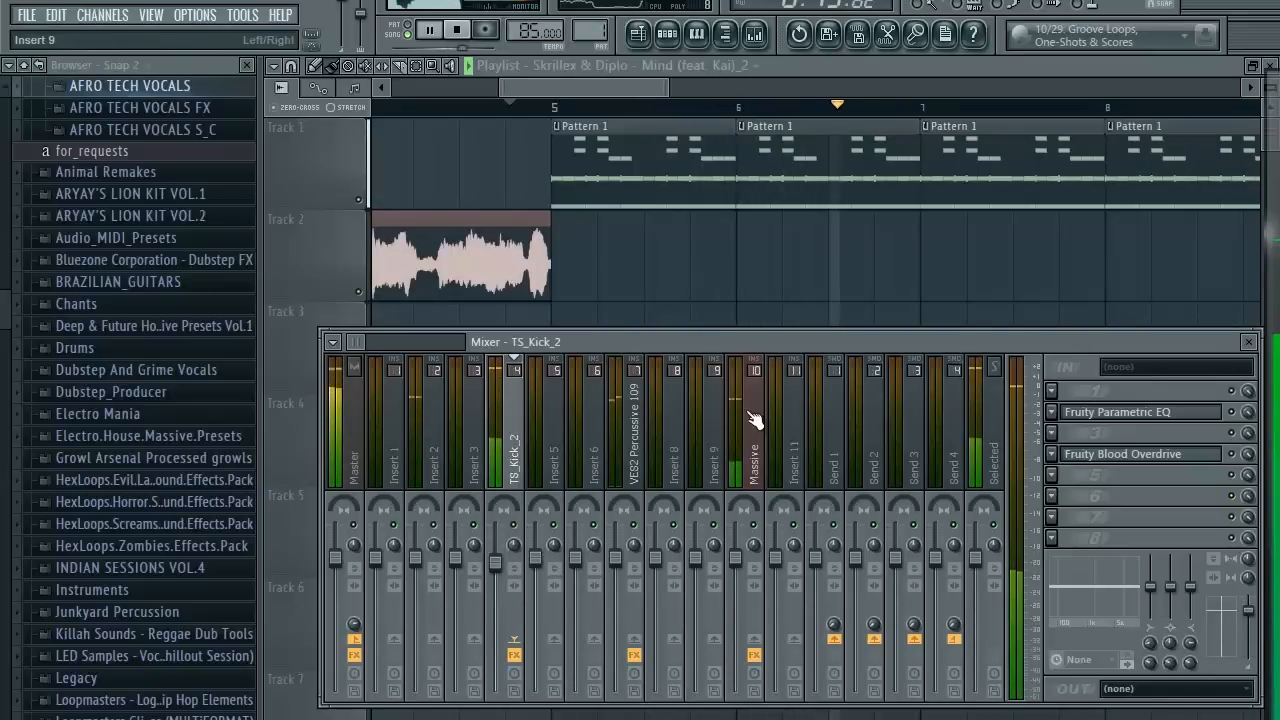
Open the VES2 Percussive 109 channel settings and its Fruity Reeverb, and audition the sample.
{"action": "left_click", "coordinate": [667, 34]}
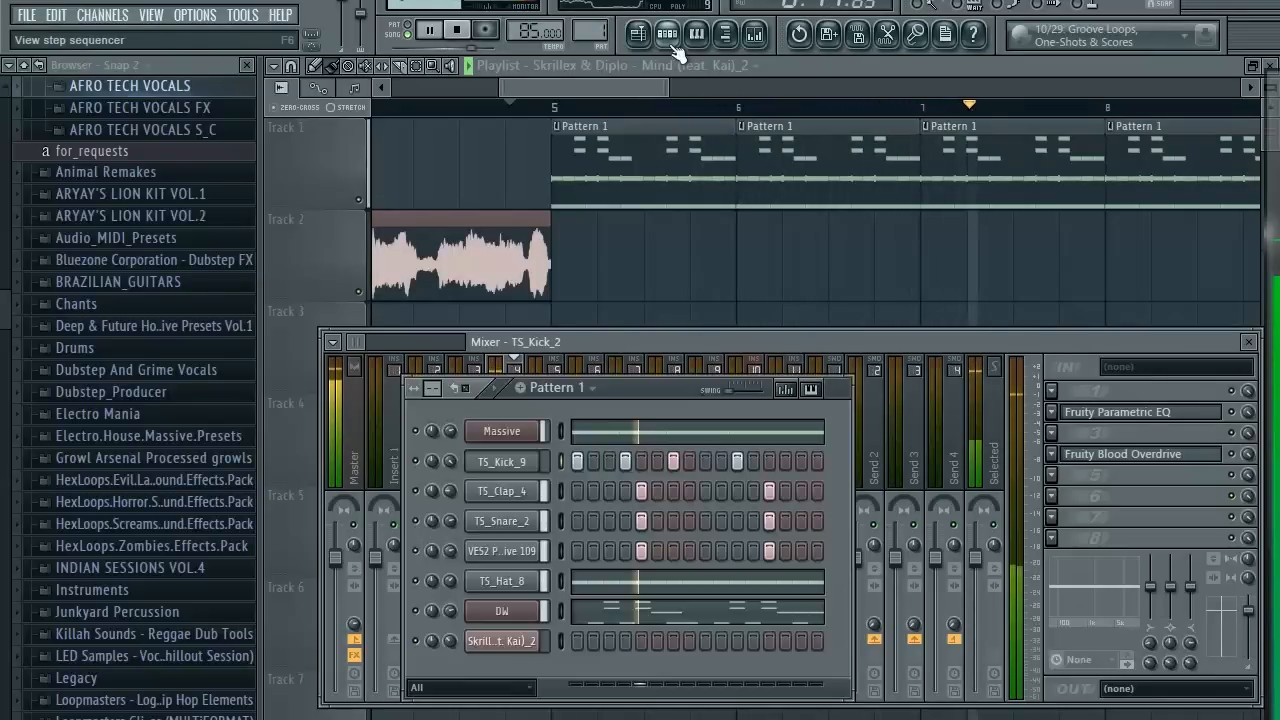
{"action": "left_click", "coordinate": [510, 551]}
{"action": "key", "text": "space"}
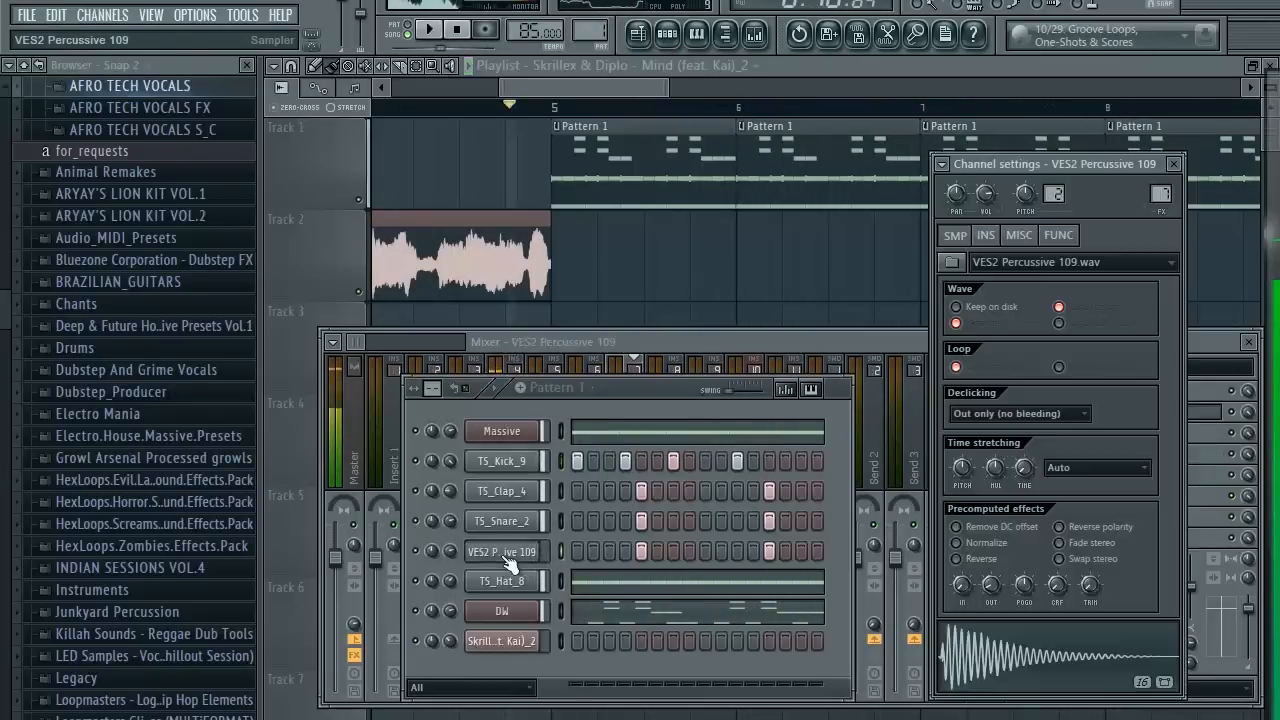
{"action": "left_click", "coordinate": [686, 338]}
{"action": "left_click", "coordinate": [1068, 418]}
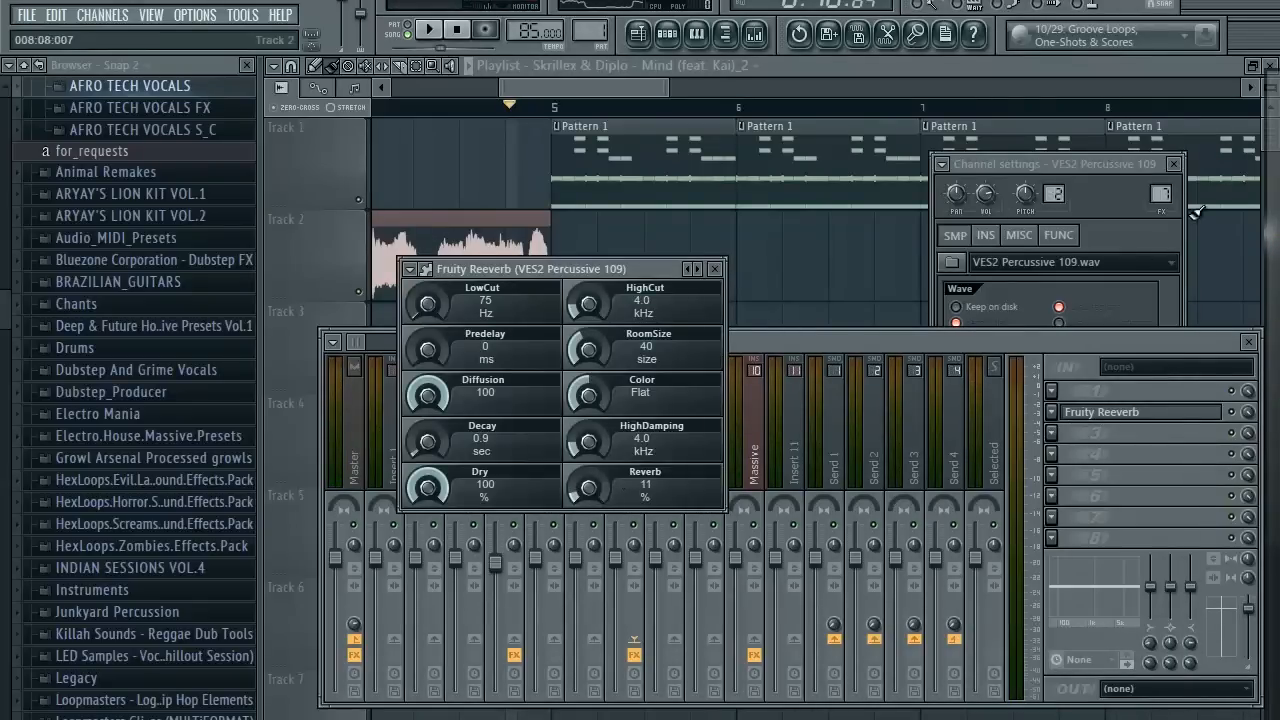
{"action": "left_click", "coordinate": [1125, 163]}
{"action": "left_click", "coordinate": [1072, 639]}
{"action": "left_click", "coordinate": [1200, 485]}
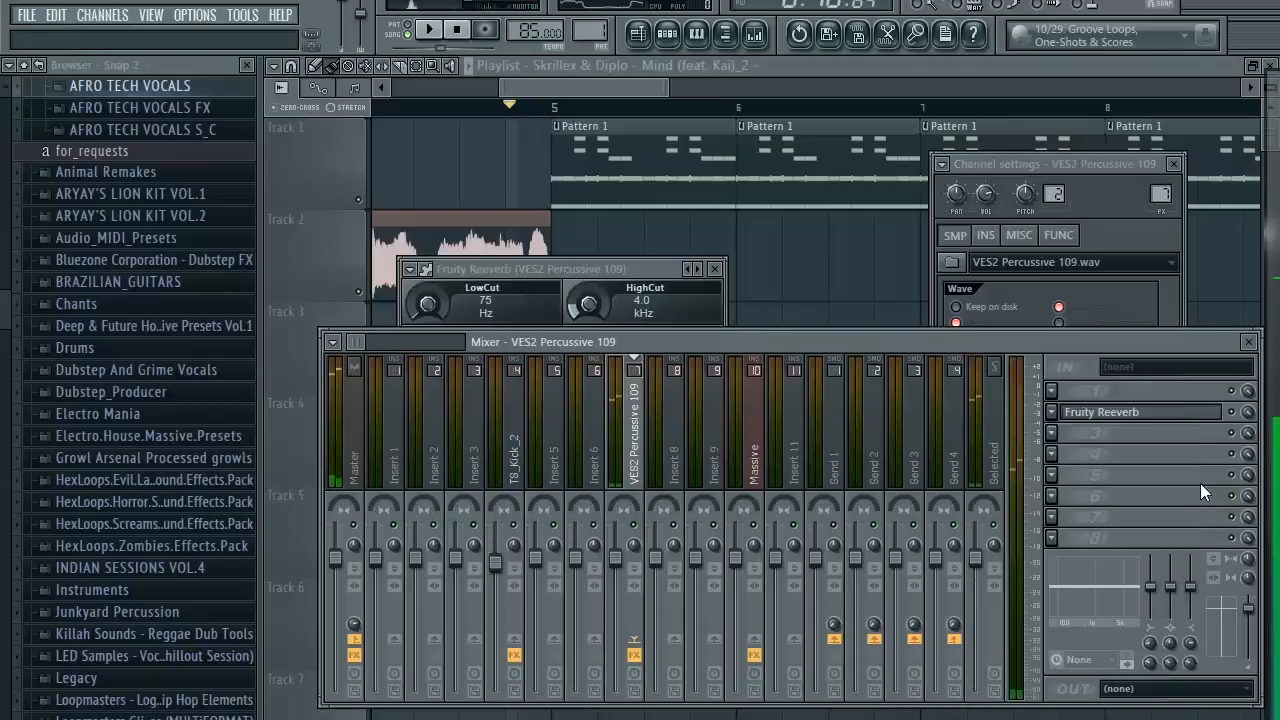
Add Fruity Parametric EQ 2 to the VES2 Percussive 109 mixer track, boost band 6 and audition the sample.
{"action": "left_click", "coordinate": [1057, 437]}
{"action": "left_click", "coordinate": [1040, 582]}
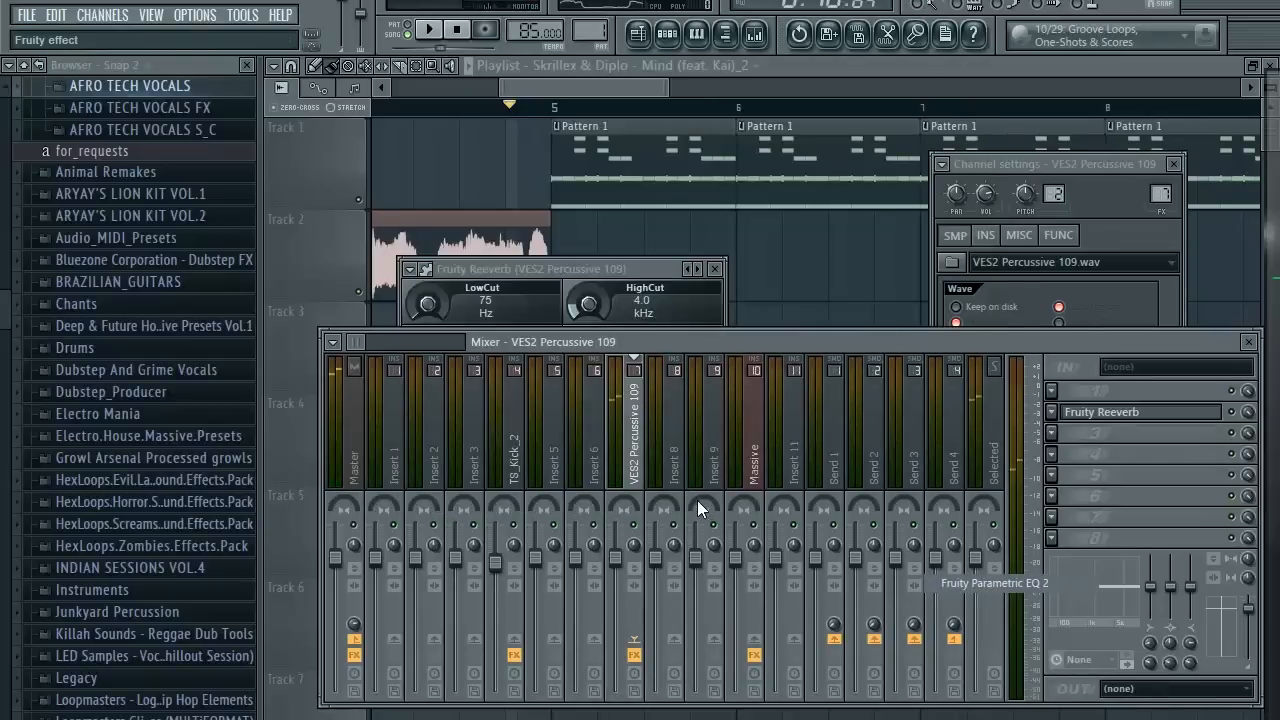
{"action": "left_click_drag", "start_coordinate": [741, 499], "coordinate": [741, 477]}
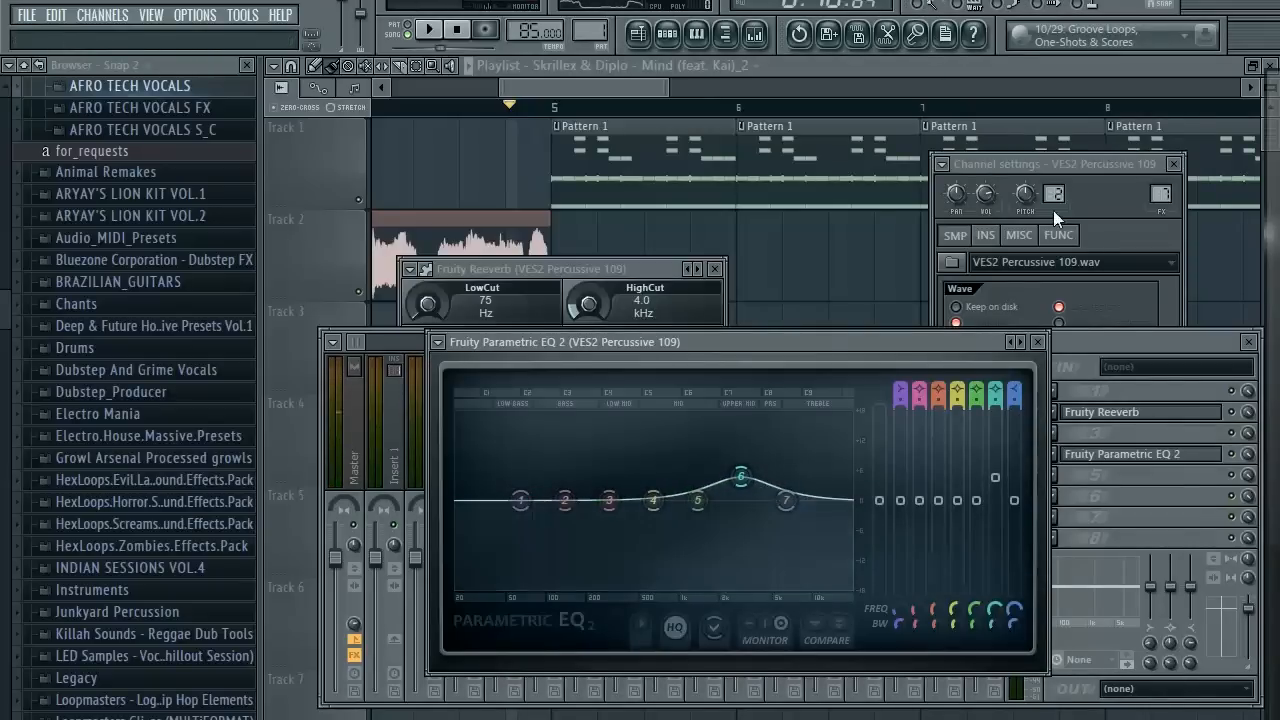
{"action": "left_click", "coordinate": [1095, 168]}
{"action": "left_click", "coordinate": [1057, 667]}
Boost EQ band 7 at a higher frequency and nudge band 6 up slightly while auditioning the percussive sample.
{"action": "left_click_drag", "start_coordinate": [786, 500], "coordinate": [822, 475]}
{"action": "left_click", "coordinate": [1123, 650]}
{"action": "left_click_drag", "start_coordinate": [742, 478], "coordinate": [744, 472]}
{"action": "left_click", "coordinate": [1081, 658]}
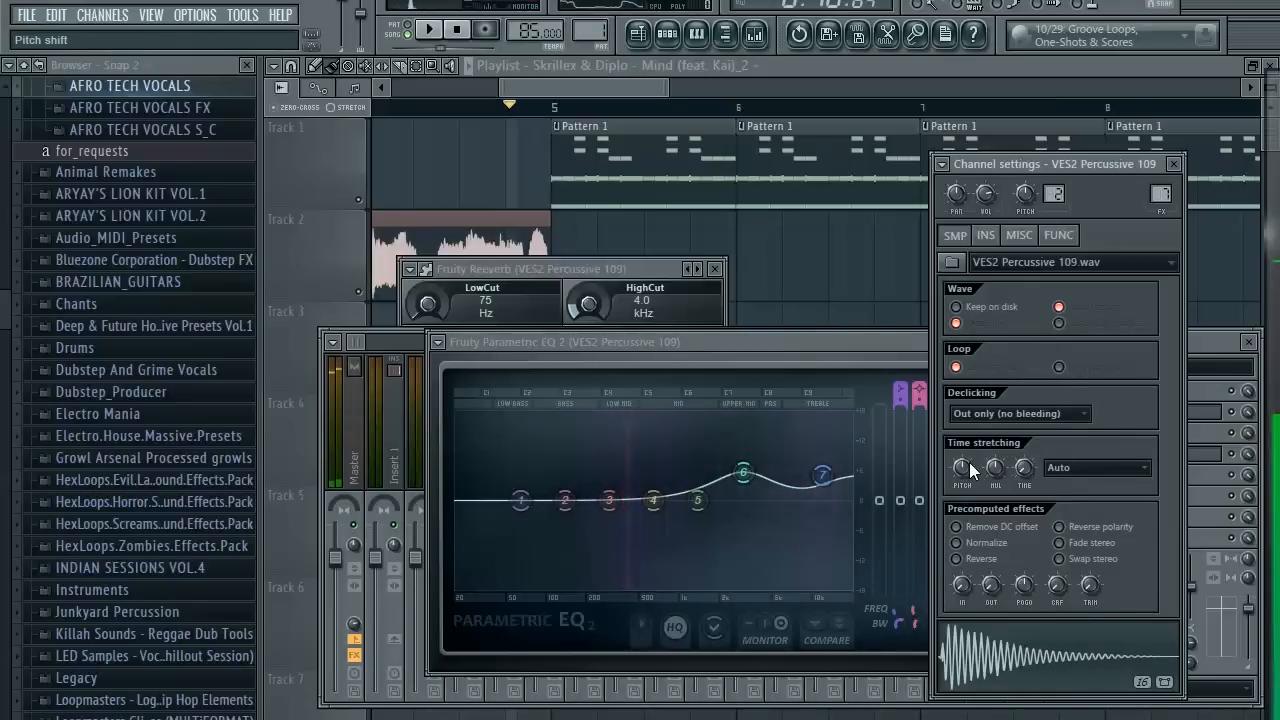
Adjust the VES2 Percussive 109 sample's pitch shift, audition it and play the song from late in bar 4.
{"action": "left_click", "coordinate": [1008, 655]}
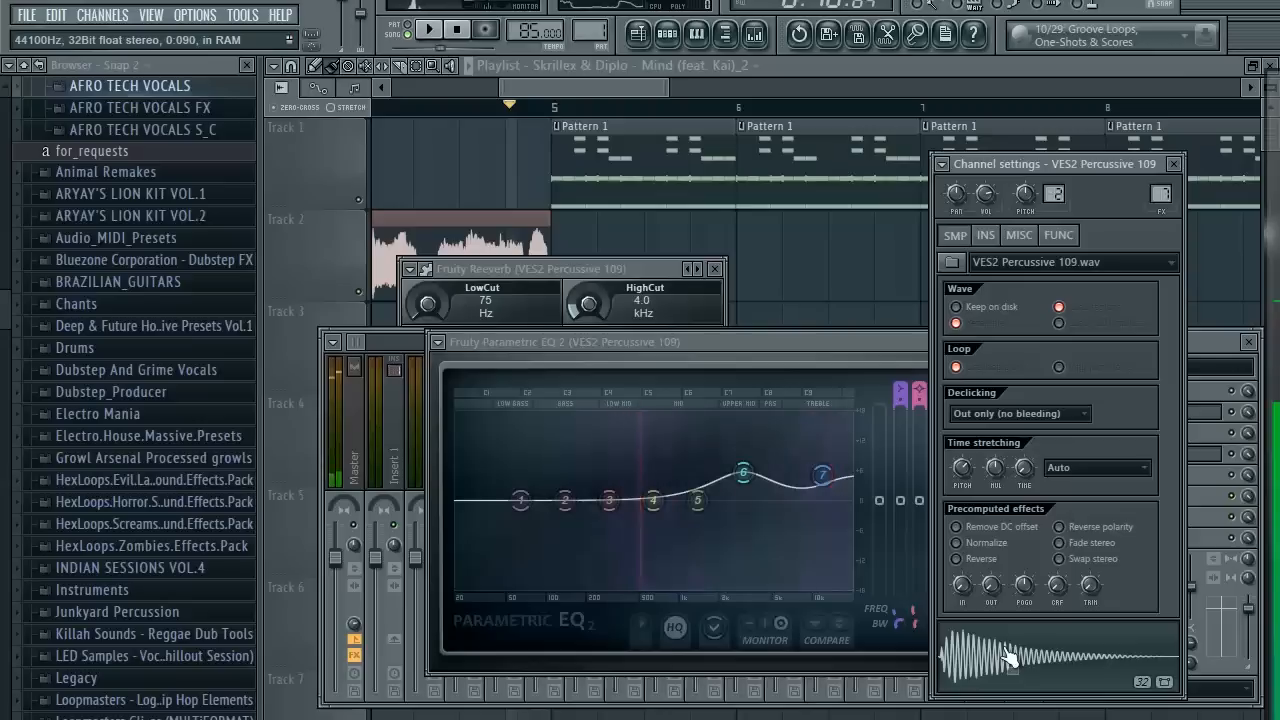
{"action": "left_click", "coordinate": [623, 194]}
{"action": "key", "text": "space"}
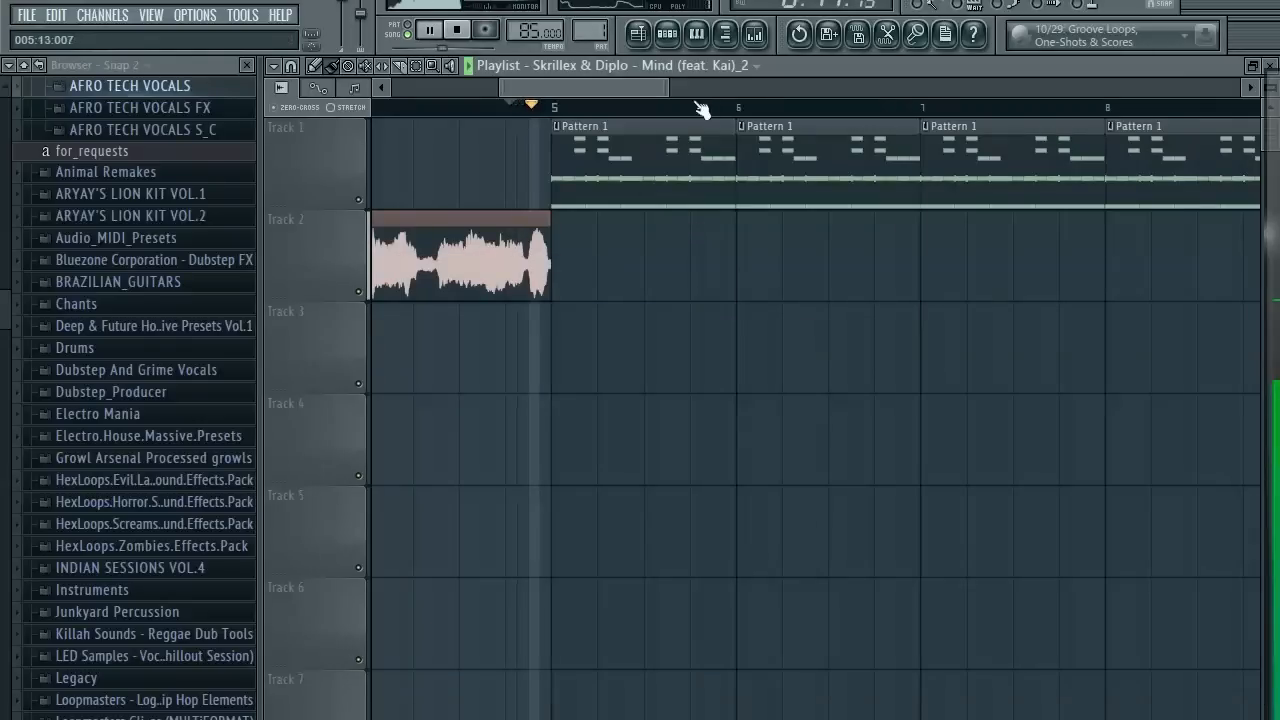
During playback, raise the VES2 Percussive 109 mixer level and set its Fruity Reeverb to 0.5 sec decay and 14% reverb.
{"action": "left_click", "coordinate": [755, 33]}
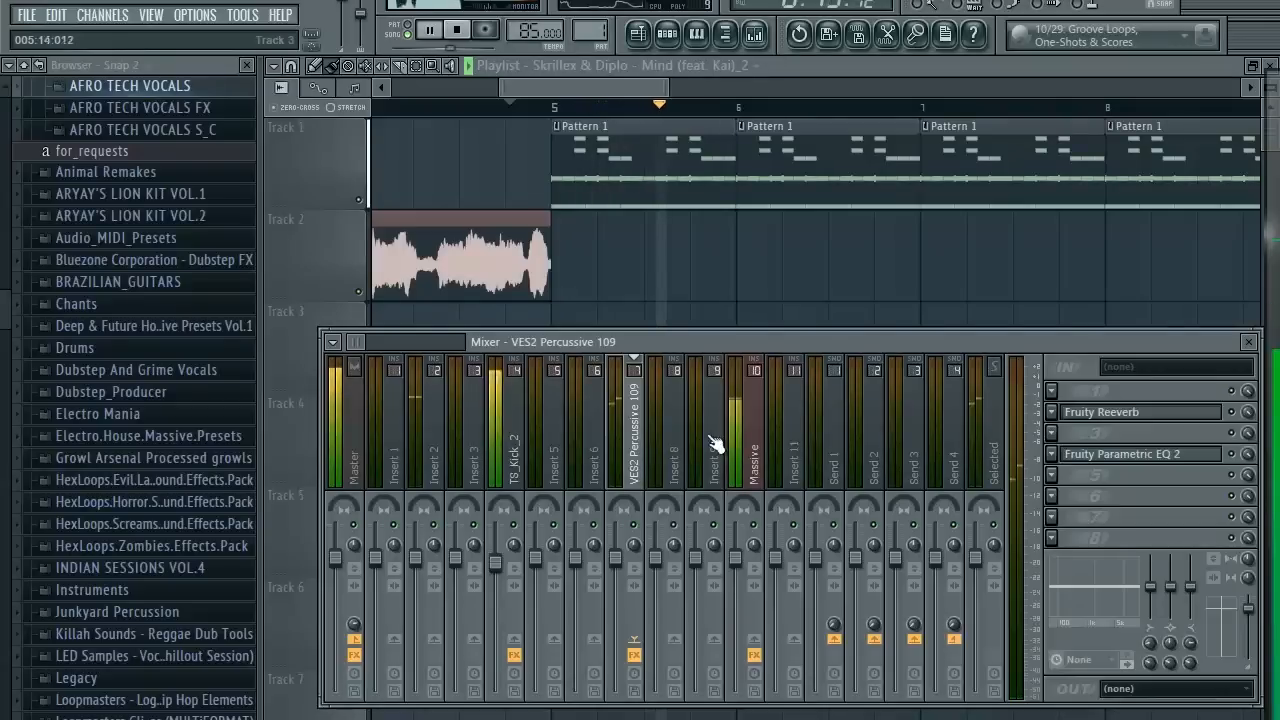
{"action": "left_click", "coordinate": [1168, 420]}
{"action": "scroll", "coordinate": [600, 485], "scroll_direction": "up", "scroll_amount": 3}
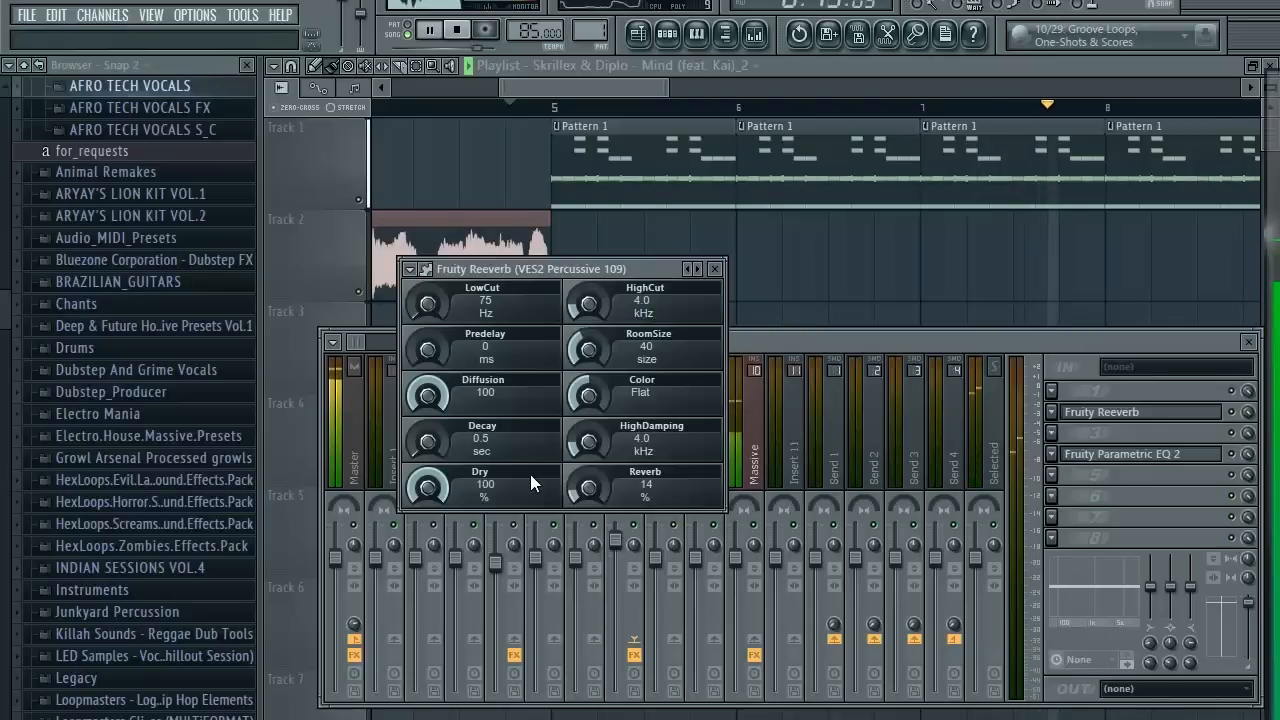
{"action": "left_click_drag", "start_coordinate": [429, 442], "coordinate": [429, 446]}
{"action": "scroll", "coordinate": [608, 491], "scroll_direction": "up", "scroll_amount": 5}
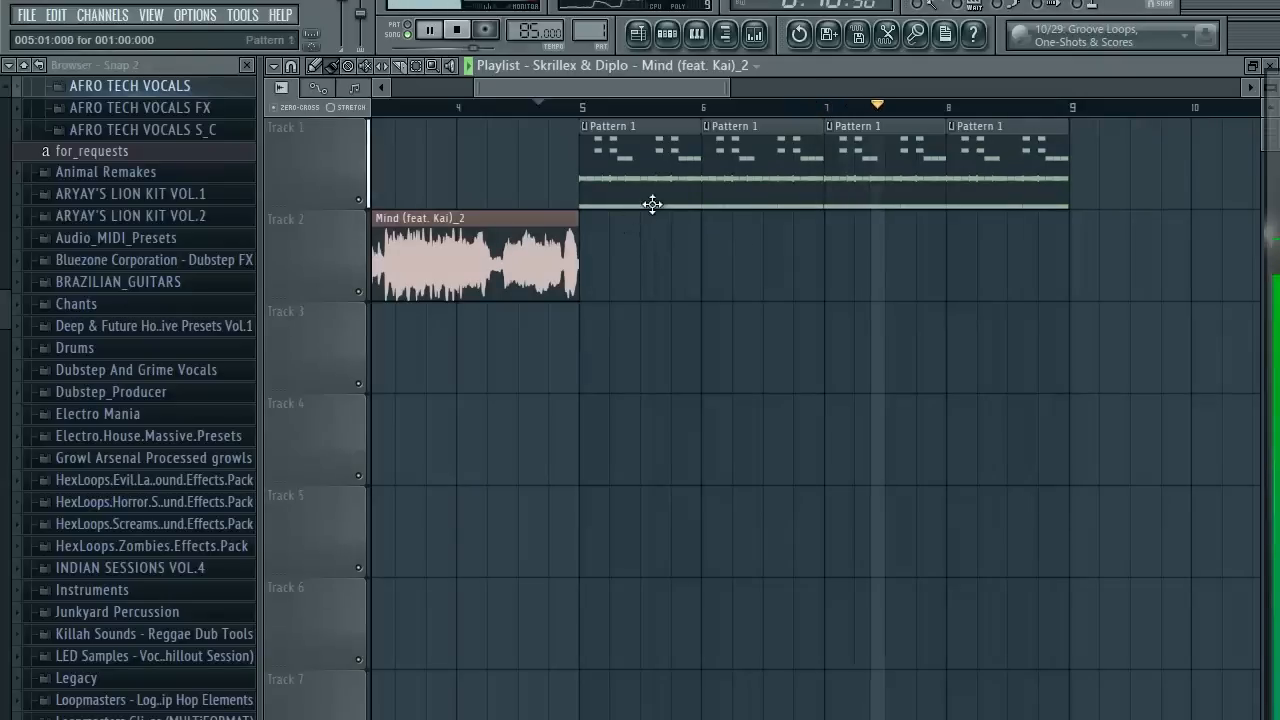
{"action": "key", "text": "space"}
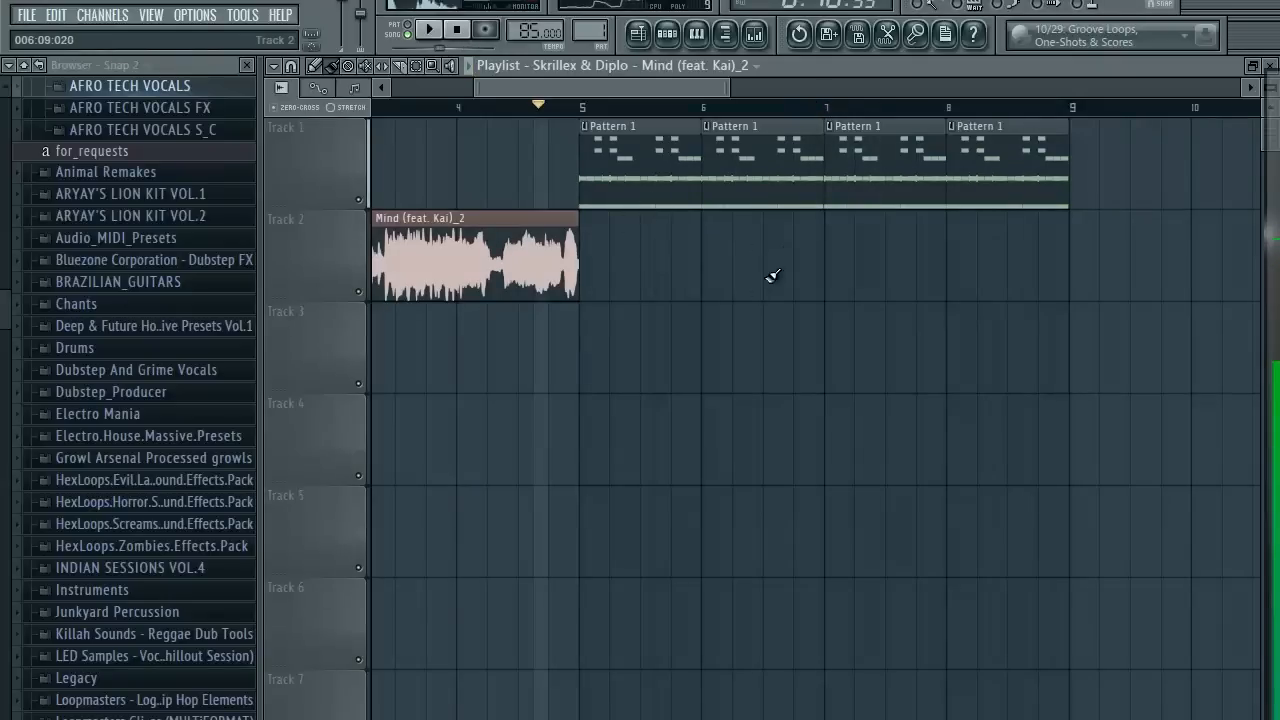
Shorten the second and fourth Pattern 1 clips on Track 1 so each ends about two steps before bars 7 and 9.
{"action": "scroll", "coordinate": [772, 276], "scroll_direction": "down", "scroll_amount": 1}
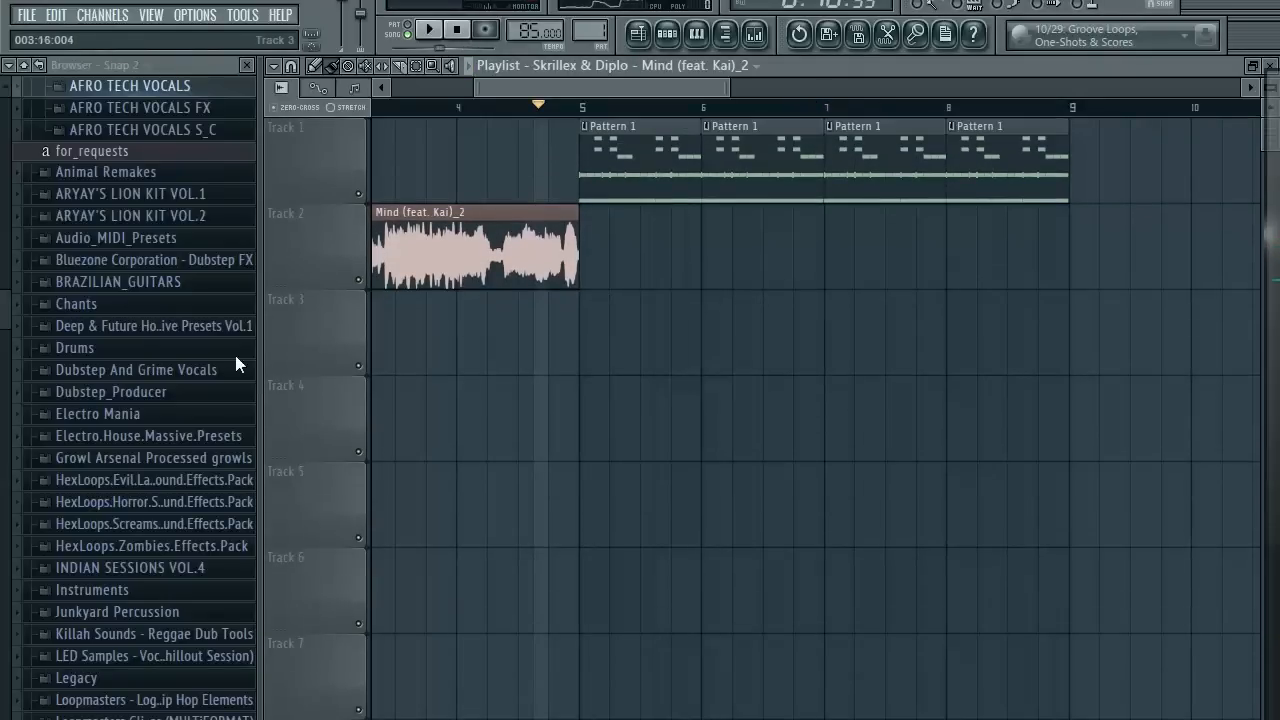
{"action": "scroll", "coordinate": [12, 300], "scroll_direction": "up", "scroll_amount": 1}
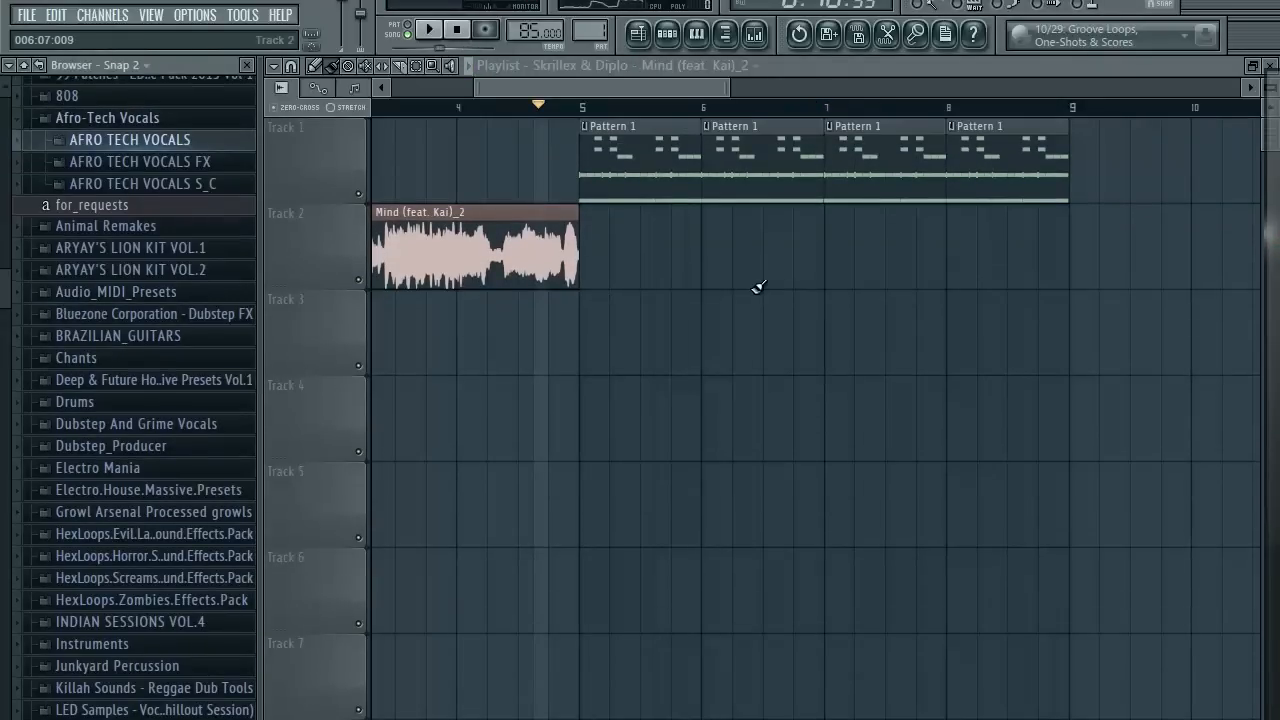
{"action": "scroll", "coordinate": [823, 272], "scroll_direction": "up", "scroll_amount": 2}
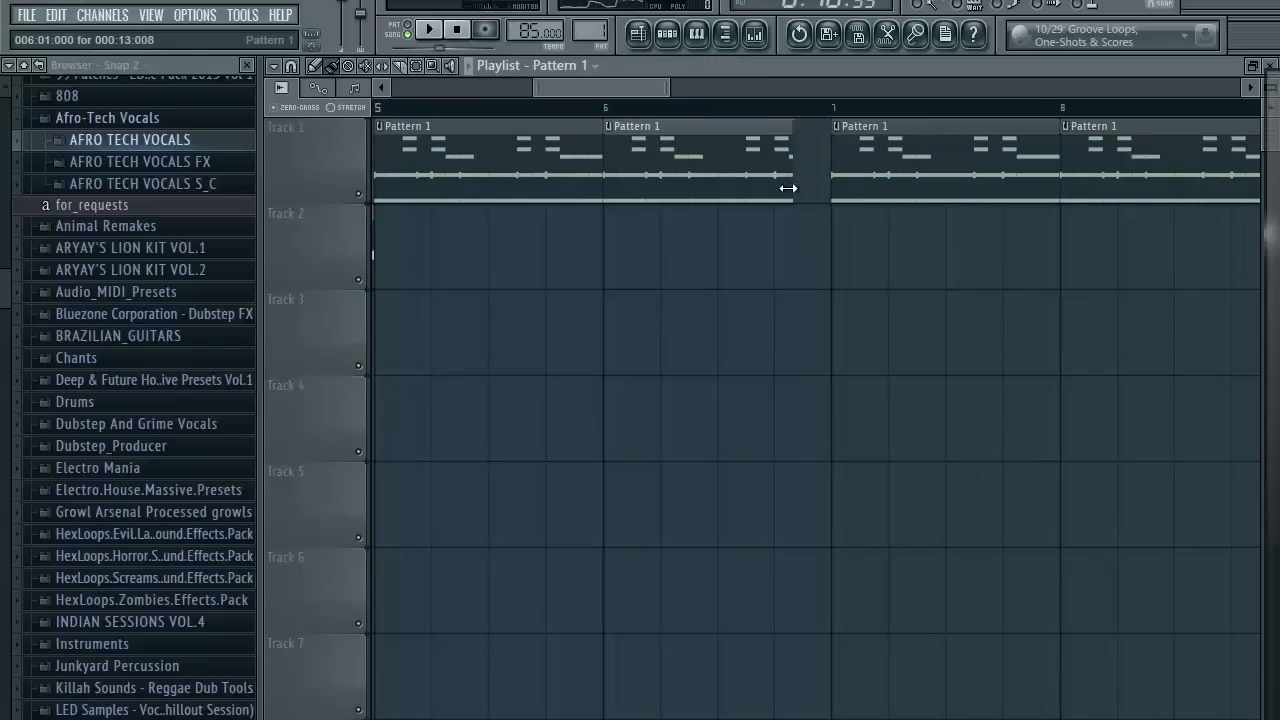
{"action": "left_click_drag", "start_coordinate": [799, 195], "coordinate": [798, 200]}
{"action": "scroll", "coordinate": [797, 214], "scroll_direction": "down", "scroll_amount": 3}
{"action": "scroll", "coordinate": [1040, 198], "scroll_direction": "up", "scroll_amount": 2}
{"action": "left_click_drag", "start_coordinate": [1036, 200], "coordinate": [1011, 206]}
{"action": "scroll", "coordinate": [651, 297], "scroll_direction": "down", "scroll_amount": 2}
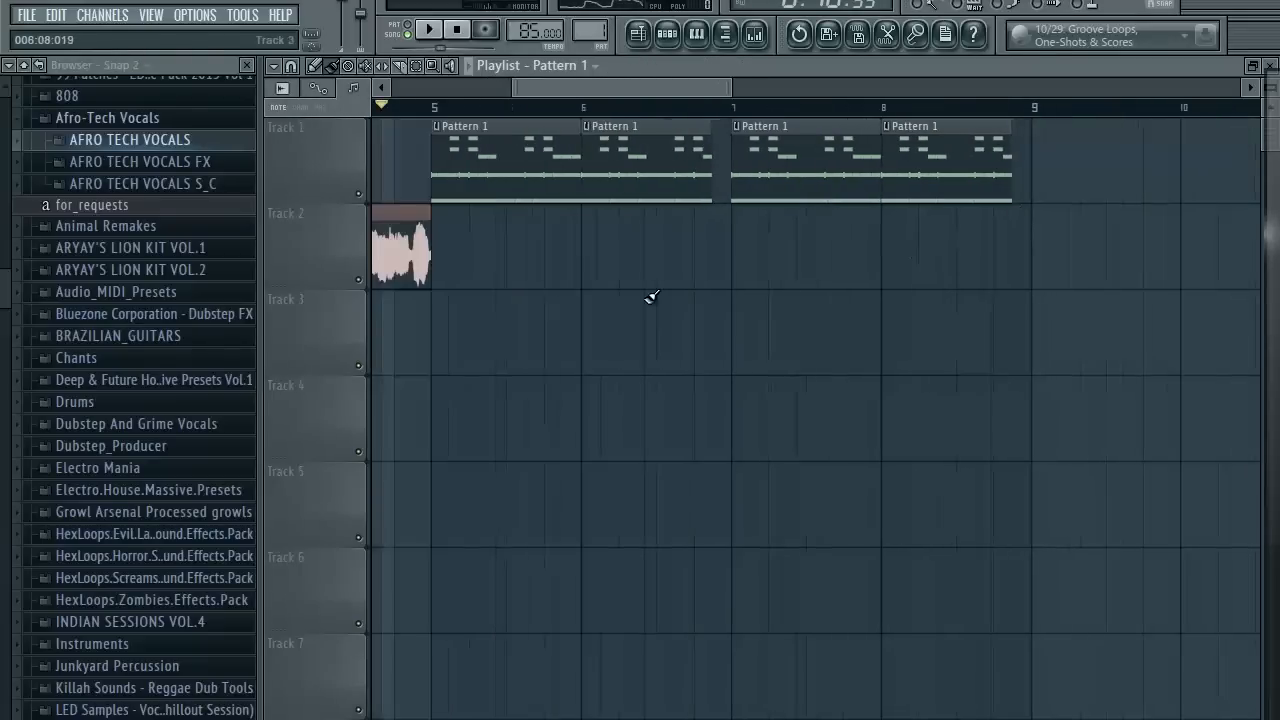
Find KV4_93_E_GHATA_SINGARI_3a_4_4 in the INDIAN SESSIONS VOL.4 93 BPM WAV loops and place it on Track 2 before bar 7.
{"action": "left_click", "coordinate": [183, 628]}
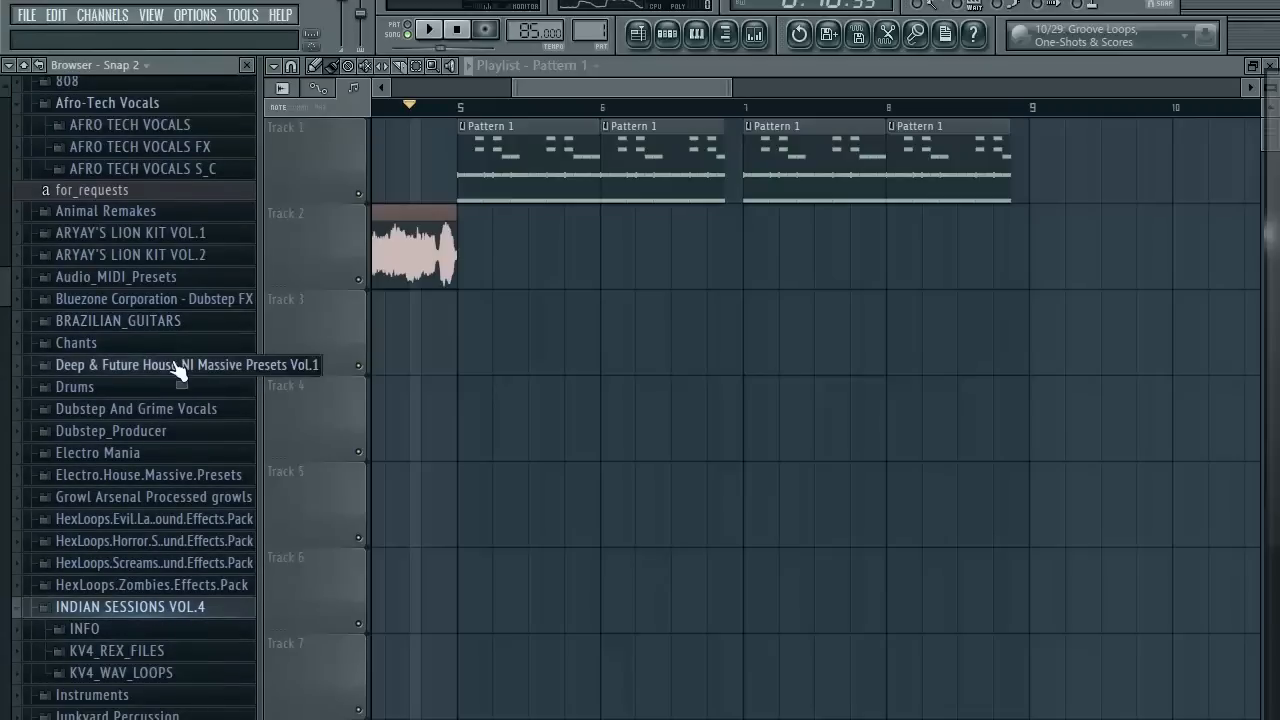
{"action": "scroll", "coordinate": [180, 392], "scroll_direction": "down", "scroll_amount": 3}
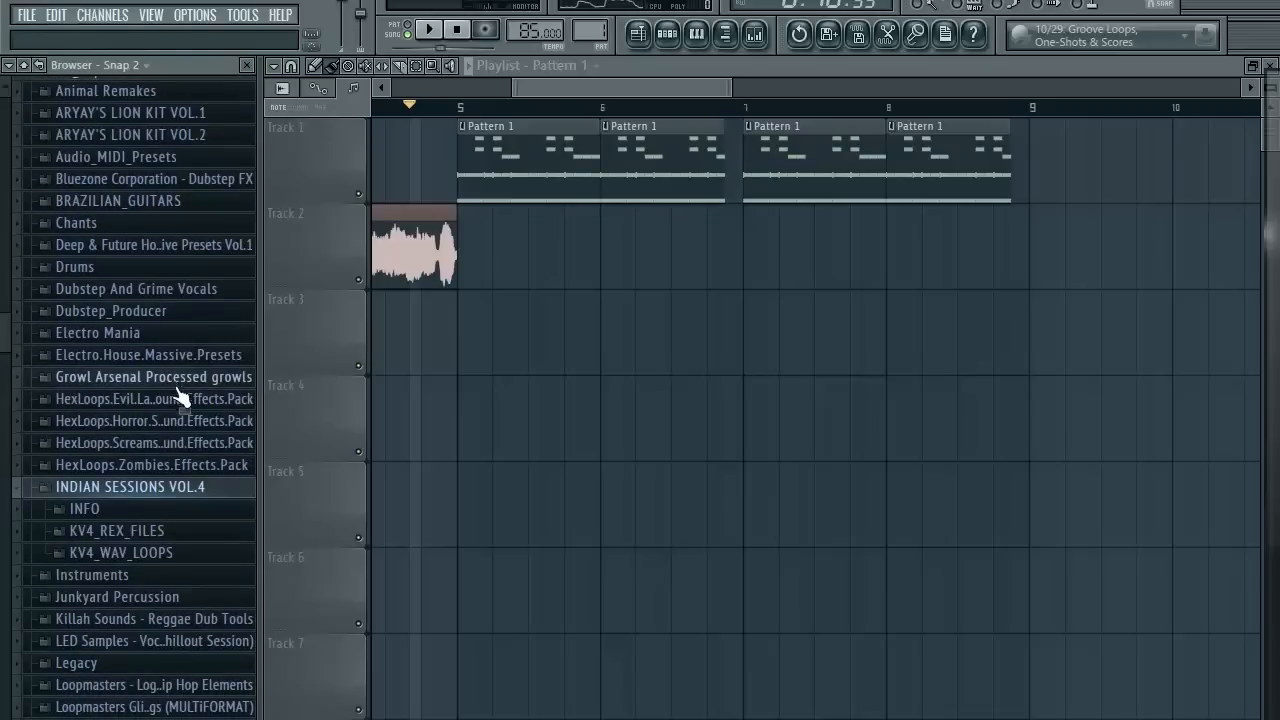
{"action": "left_click", "coordinate": [190, 555]}
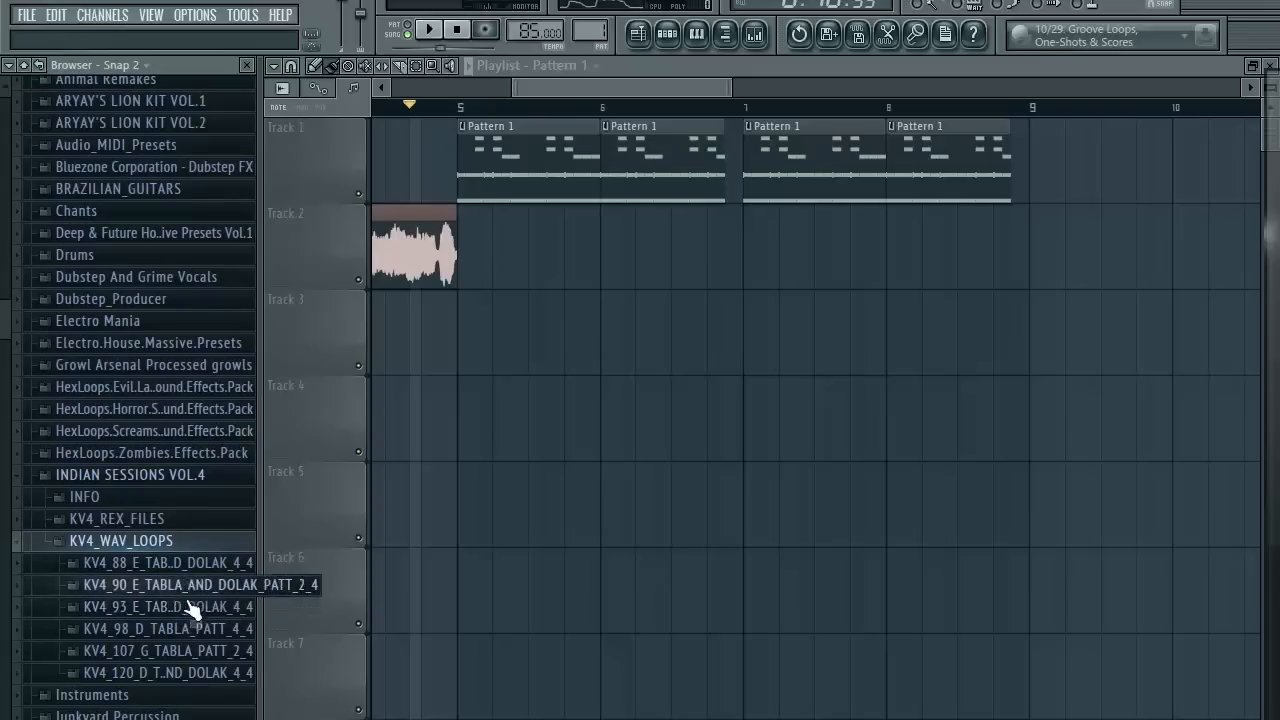
{"action": "left_click", "coordinate": [186, 608]}
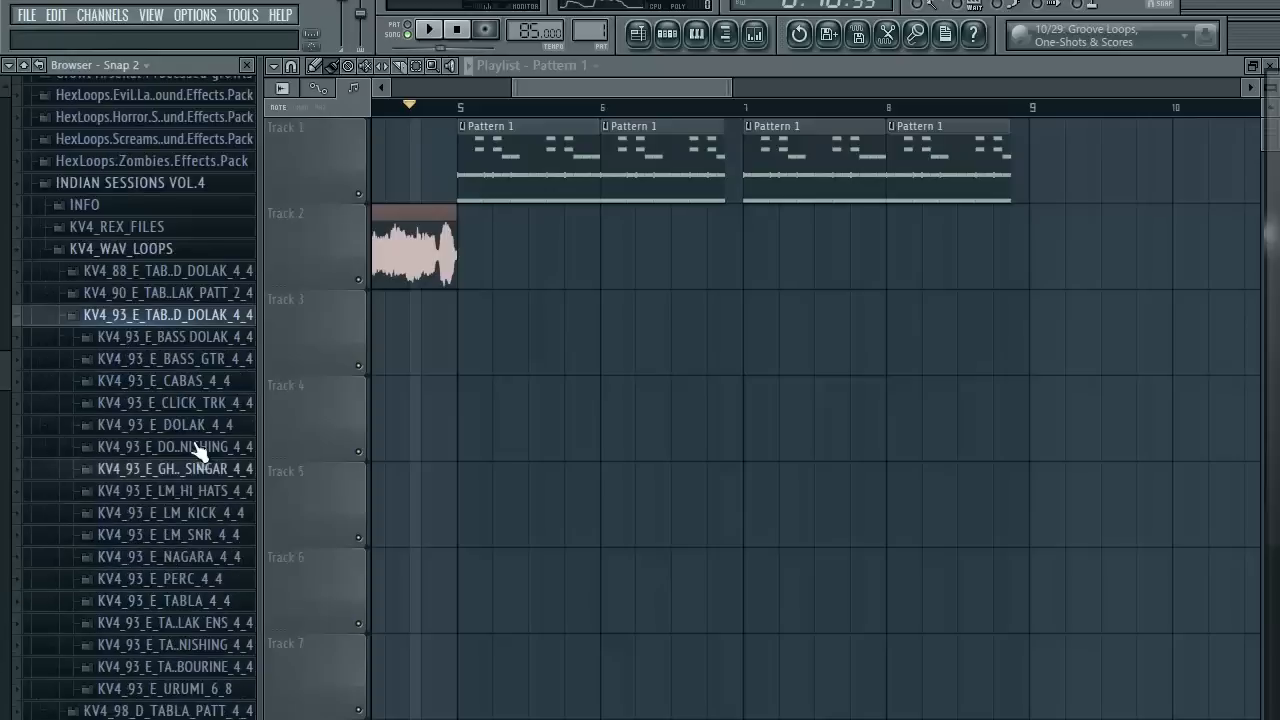
{"action": "left_click", "coordinate": [170, 438]}
{"action": "left_click", "coordinate": [185, 474]}
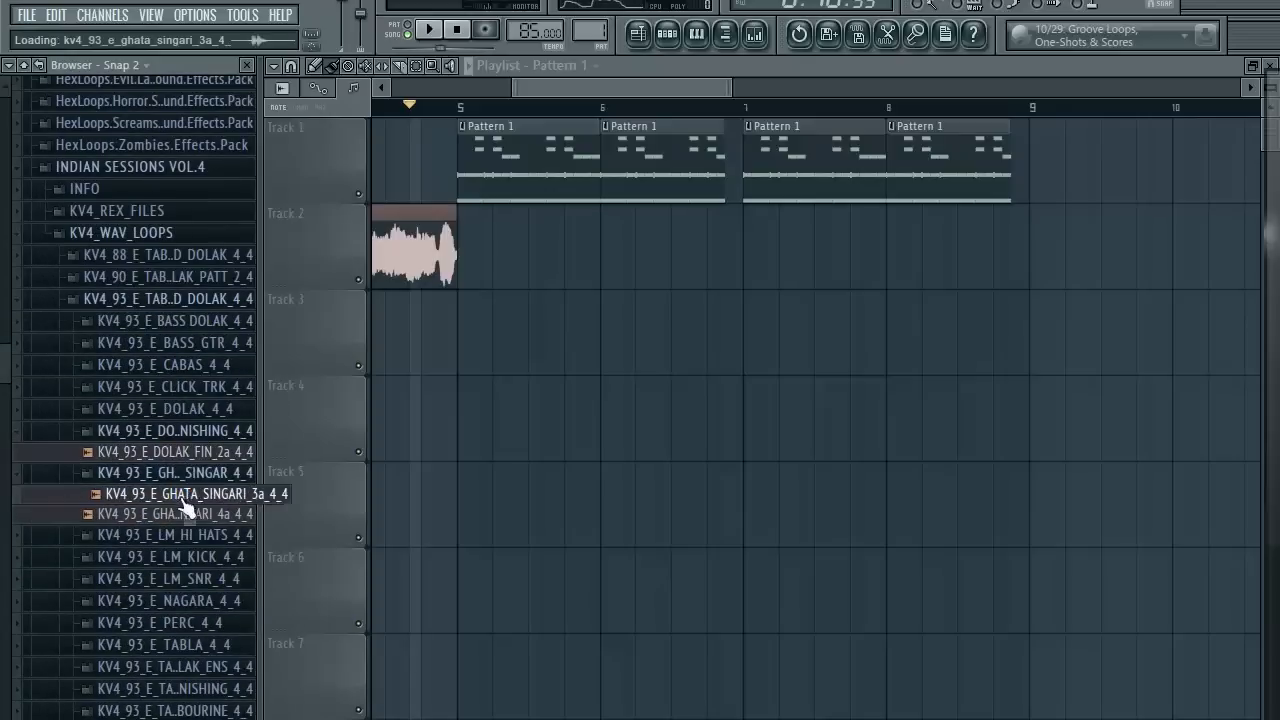
{"action": "left_click_drag", "start_coordinate": [180, 494], "coordinate": [749, 226]}
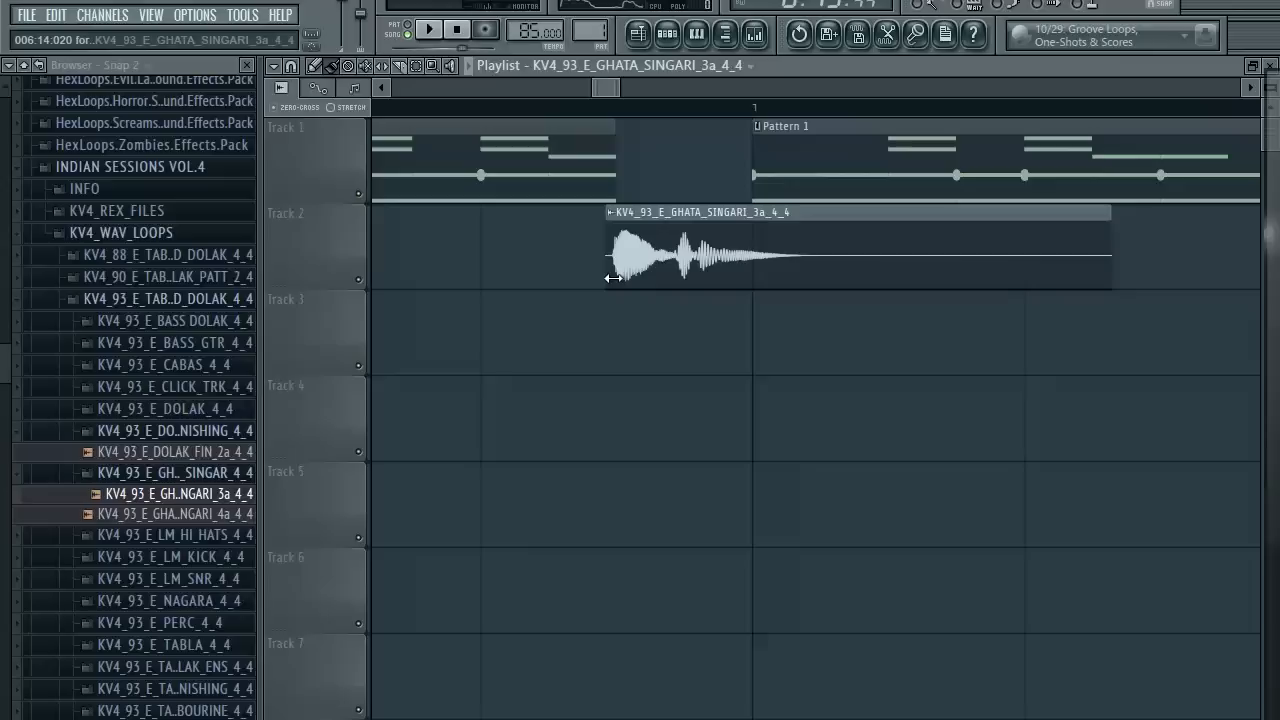
Trim the start of the GHATA_SINGARI clip to the first hit where the pattern gap begins, and play from there.
{"action": "left_click_drag", "start_coordinate": [608, 277], "coordinate": [619, 277]}
{"action": "left_click", "coordinate": [618, 107]}
{"action": "key", "text": "space"}
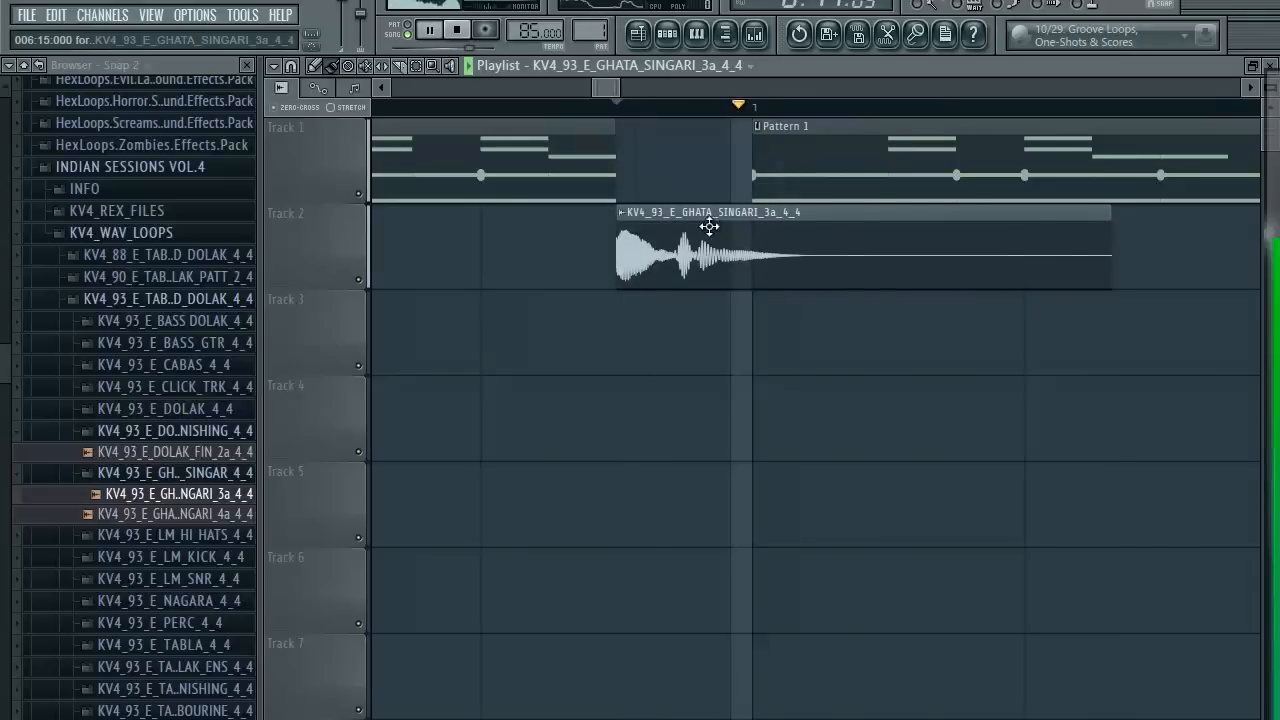
{"action": "key", "text": "space"}
Adjust the GHATA_SINGARI sample's time stretching while auditioning it, and shorten the clip to end at bar 7.
{"action": "double_click", "coordinate": [728, 238]}
{"action": "left_click_drag", "start_coordinate": [1029, 423], "coordinate": [1029, 411]}
{"action": "key", "text": "space"}
{"action": "key", "text": "space"}
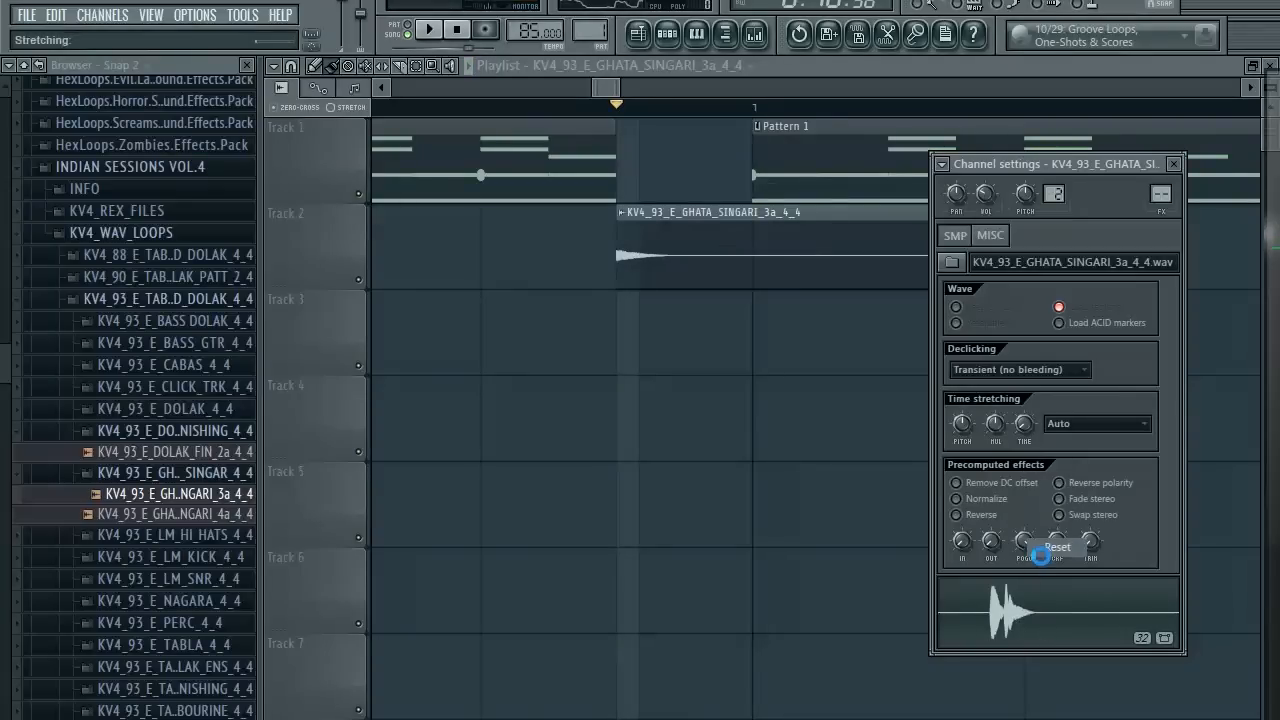
{"action": "key", "text": "space"}
{"action": "key", "text": "Escape"}
{"action": "left_click_drag", "start_coordinate": [1157, 266], "coordinate": [749, 281]}
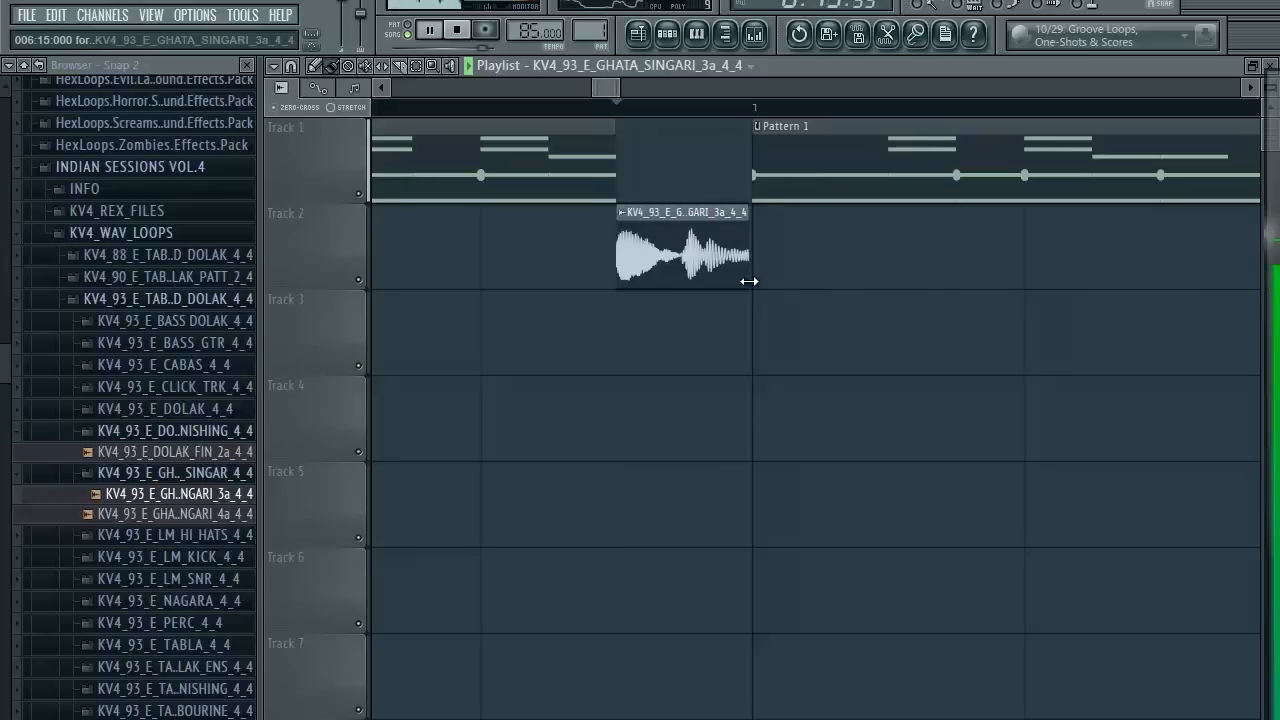
{"action": "key", "text": "space"}
Route the GHATA_SINGARI channel to the VES2 Percussive 109 mixer track.
{"action": "double_click", "coordinate": [696, 256]}
{"action": "left_click", "coordinate": [770, 50]}
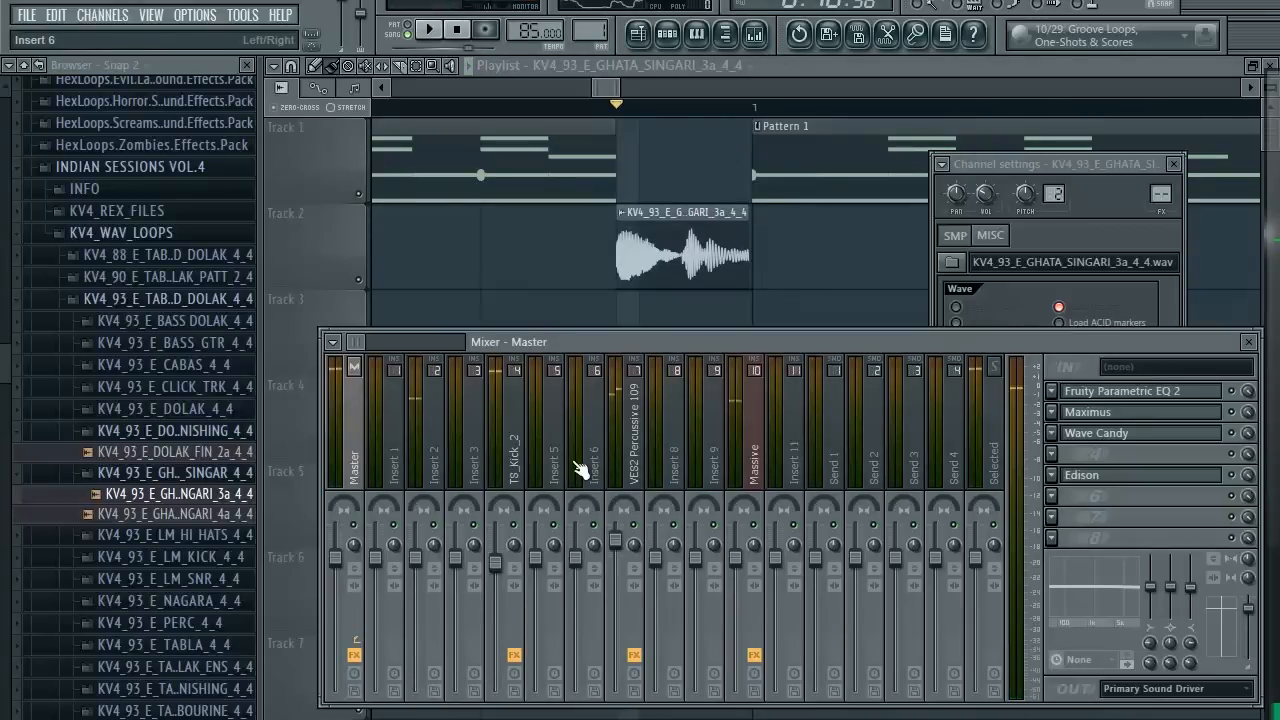
{"action": "left_click", "coordinate": [588, 470]}
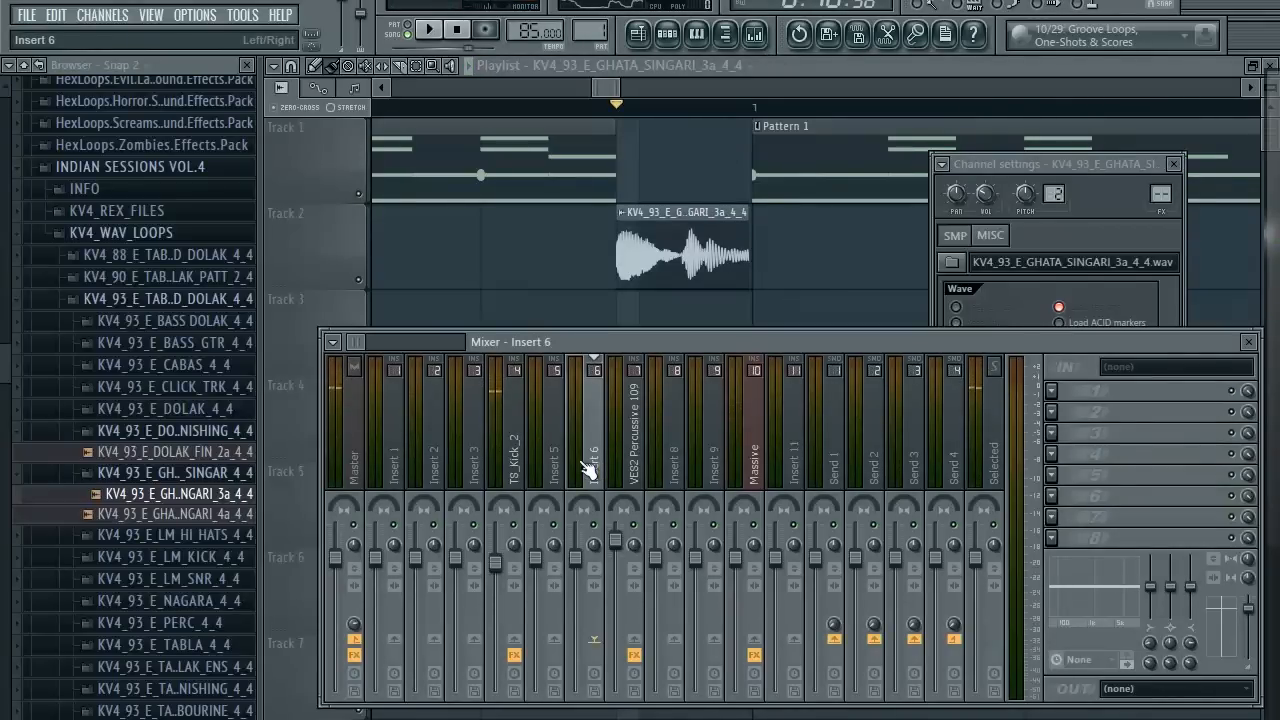
{"action": "left_click", "coordinate": [628, 470]}
{"action": "right_click", "coordinate": [630, 465]}
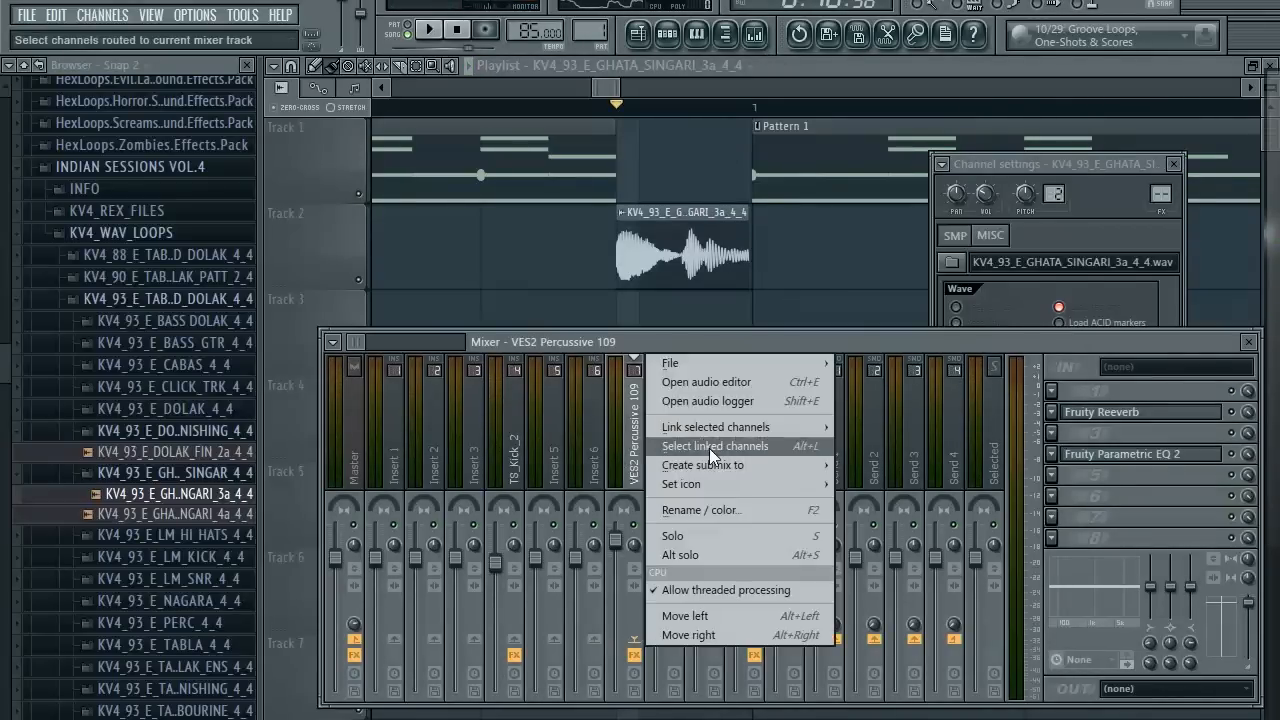
{"action": "left_click", "coordinate": [856, 427]}
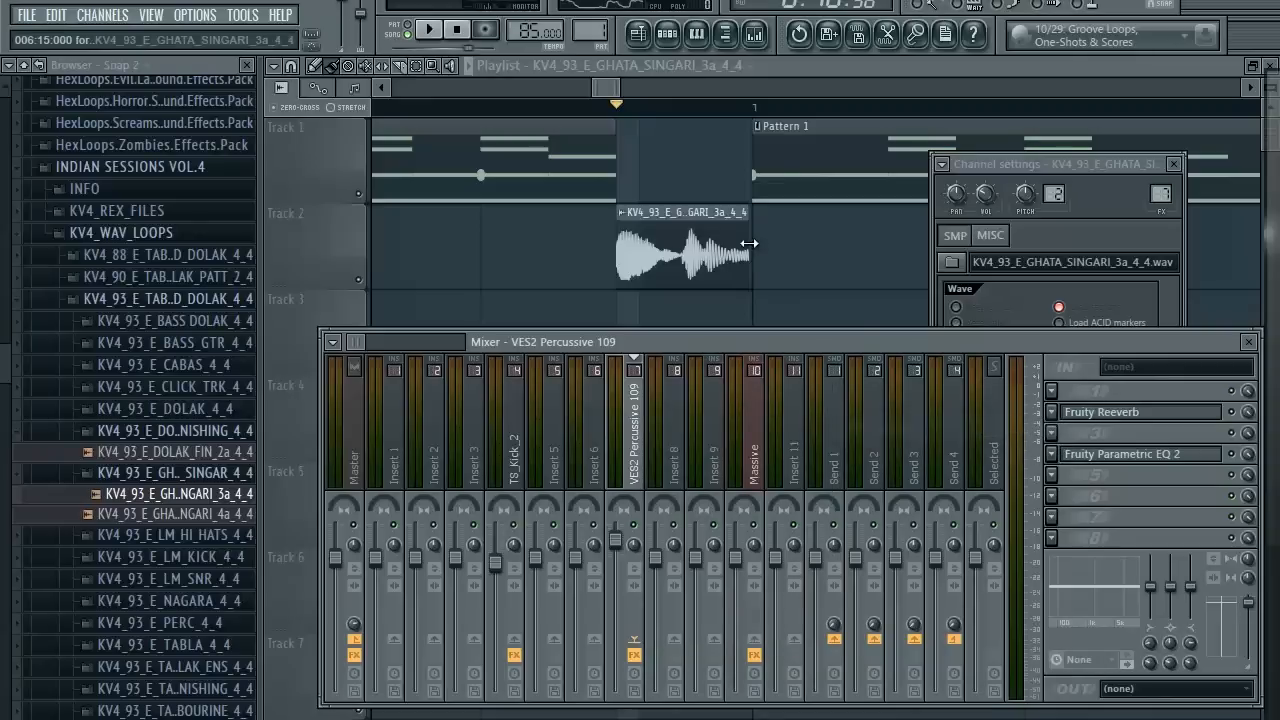
Play the song from just before the GHATA_SINGARI clip to check the fill with the mixer effects.
{"action": "left_click", "coordinate": [588, 118]}
{"action": "key", "text": "space"}
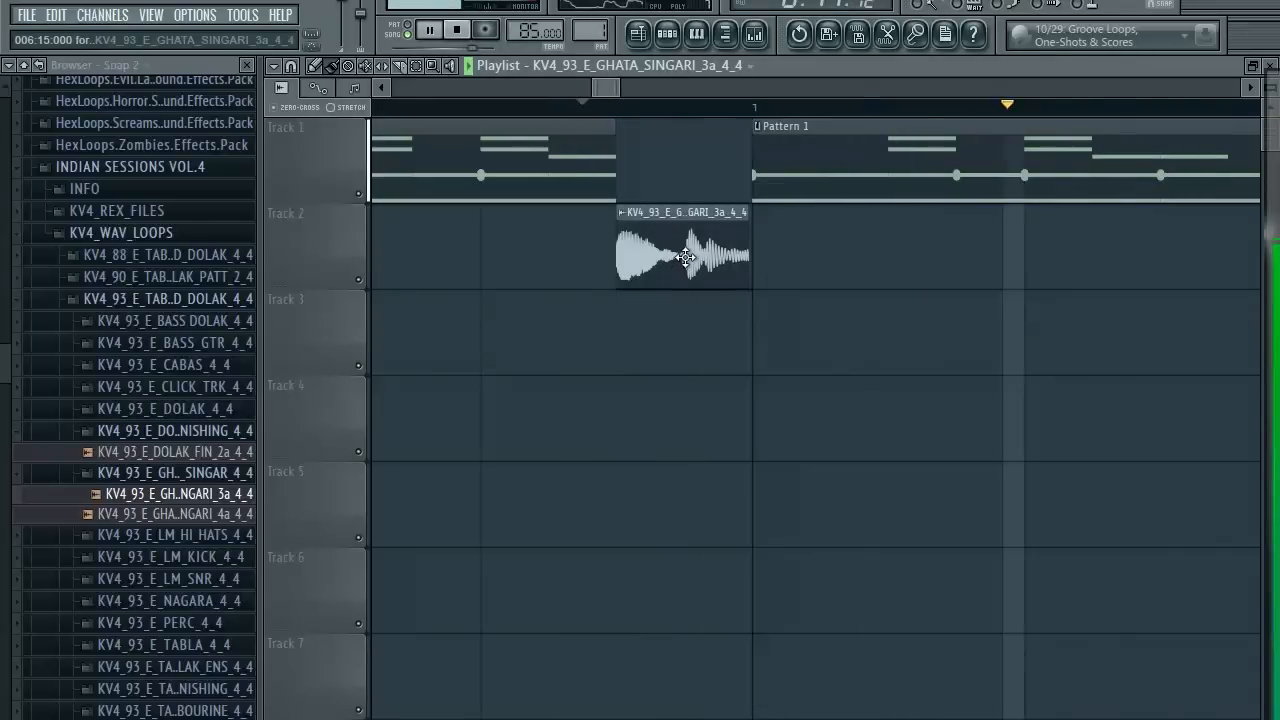
{"action": "double_click", "coordinate": [685, 258]}
{"action": "key", "text": "space"}
{"action": "right_click", "coordinate": [822, 373]}
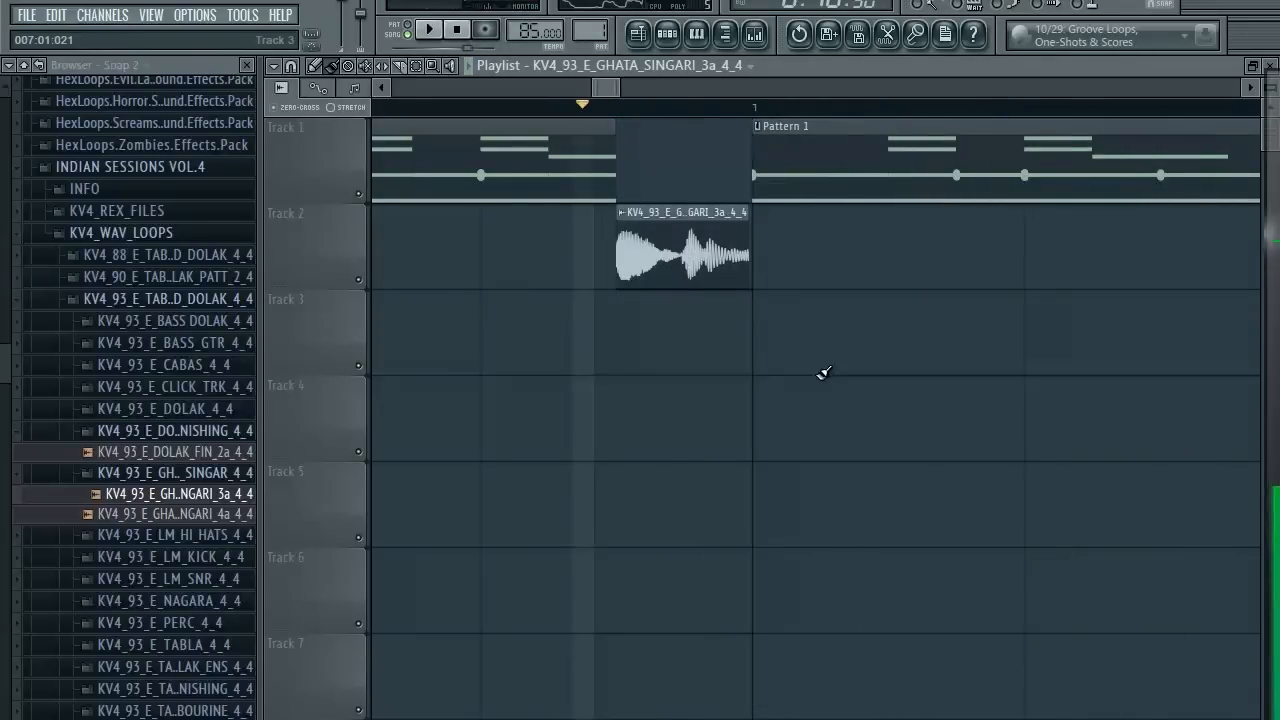
Play the arrangement from the vocal intro through the Pattern 1 clips to check how the percussion fill fits.
{"action": "scroll", "coordinate": [818, 371], "scroll_direction": "down", "scroll_amount": 7}
{"action": "left_click", "coordinate": [482, 108]}
{"action": "key", "text": "space"}
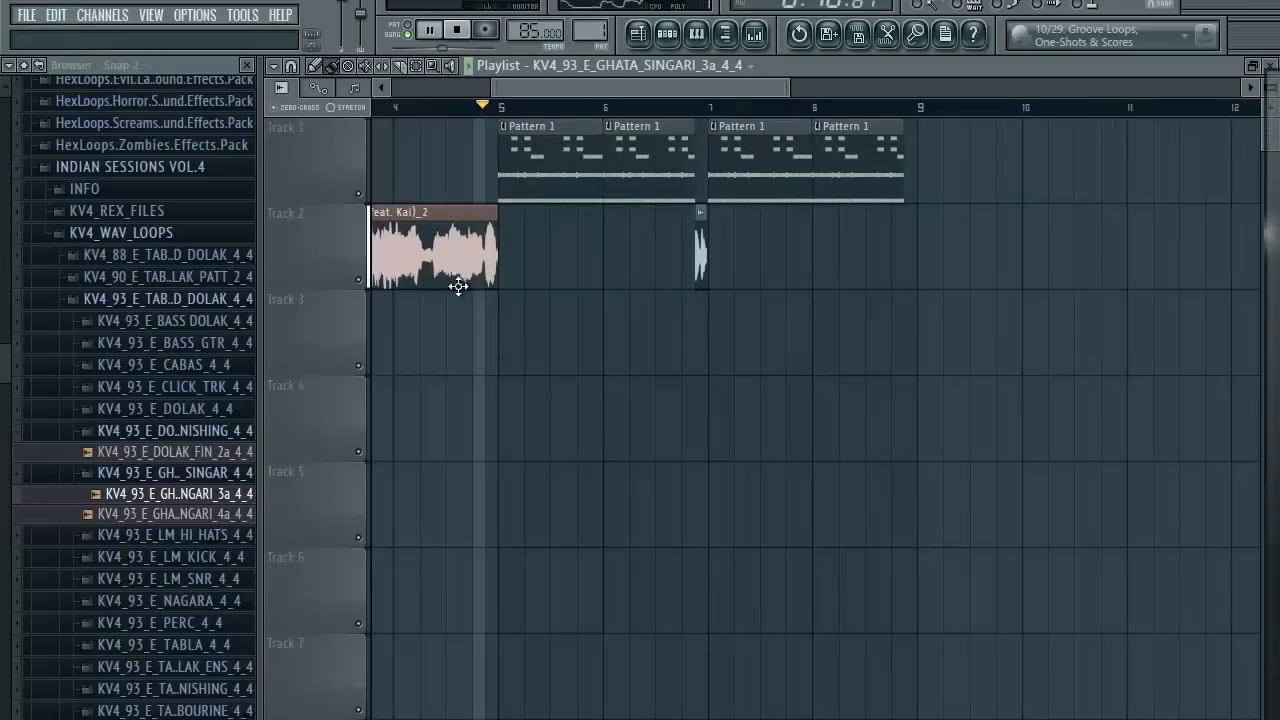
{"action": "scroll", "coordinate": [460, 345], "scroll_direction": "up", "scroll_amount": 4}
{"action": "key", "text": "space"}
{"action": "left_click_drag", "start_coordinate": [559, 86], "coordinate": [552, 88]}
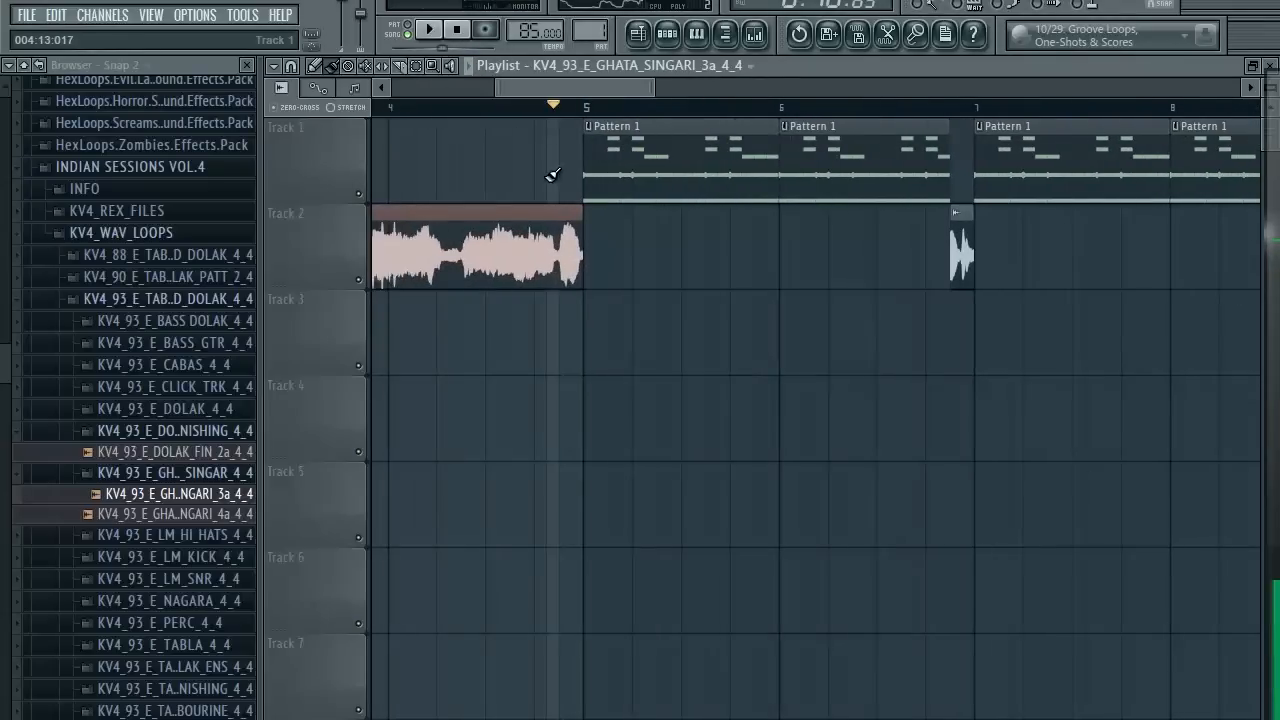
{"action": "scroll", "coordinate": [550, 172], "scroll_direction": "down", "scroll_amount": 4}
{"action": "left_click", "coordinate": [472, 108]}
{"action": "key", "text": "space"}
{"action": "scroll", "coordinate": [525, 345], "scroll_direction": "up", "scroll_amount": 4}
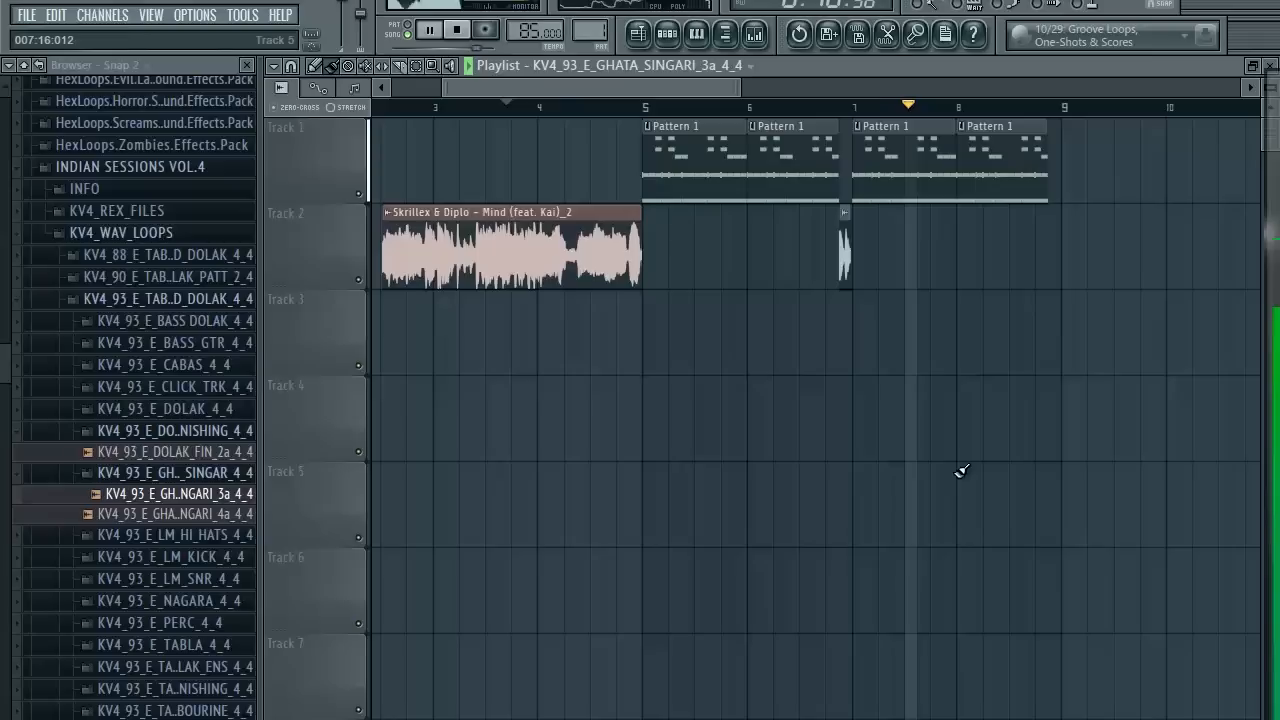
{"action": "scroll", "coordinate": [1053, 487], "scroll_direction": "up", "scroll_amount": 3}
{"action": "scroll", "coordinate": [1049, 485], "scroll_direction": "down", "scroll_amount": 1}
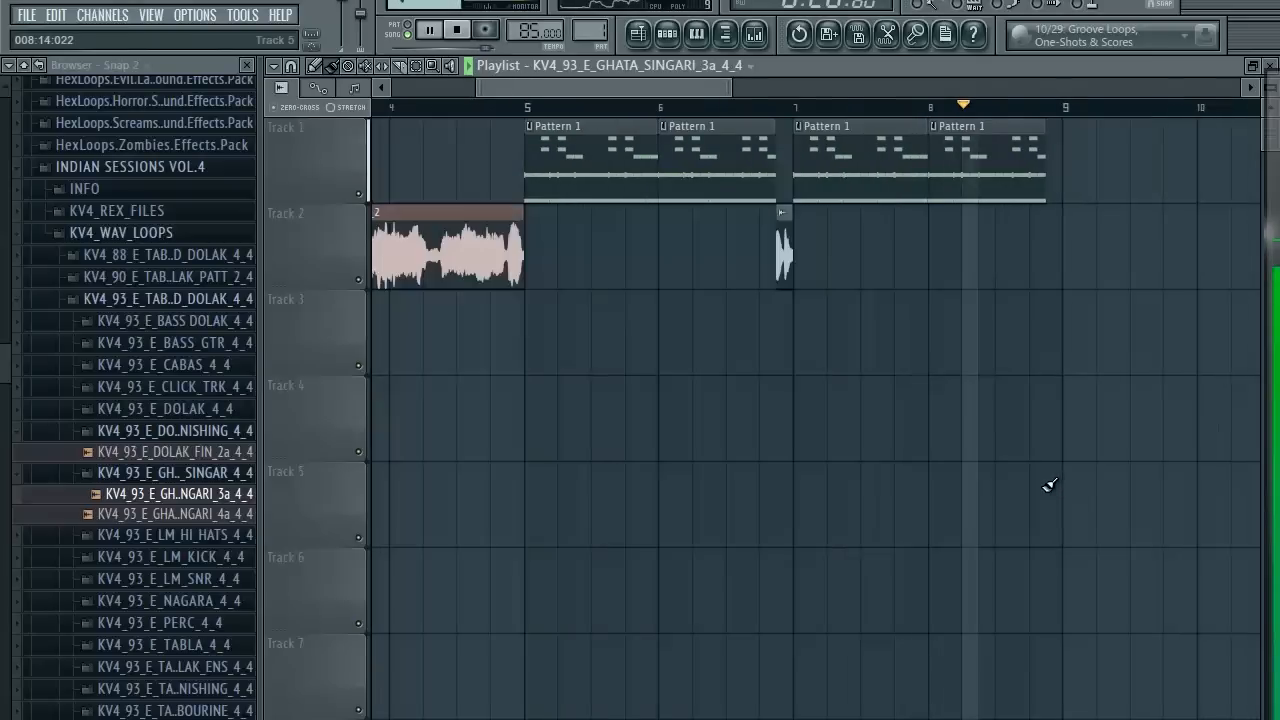
{"action": "scroll", "coordinate": [990, 455], "scroll_direction": "down", "scroll_amount": 3}
{"action": "key", "text": "space"}
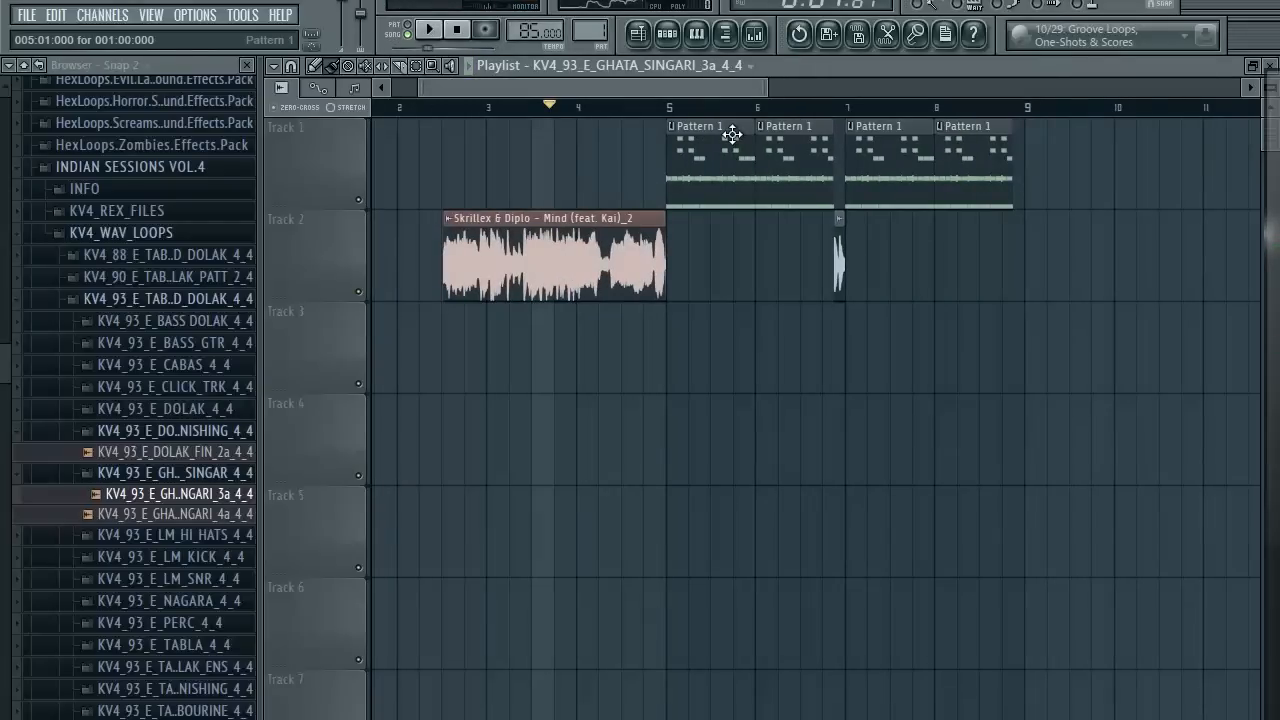
Open the mixer and move the FX1 track from insert 14 to insert 18.
{"action": "left_click_drag", "start_coordinate": [765, 79], "coordinate": [788, 79]}
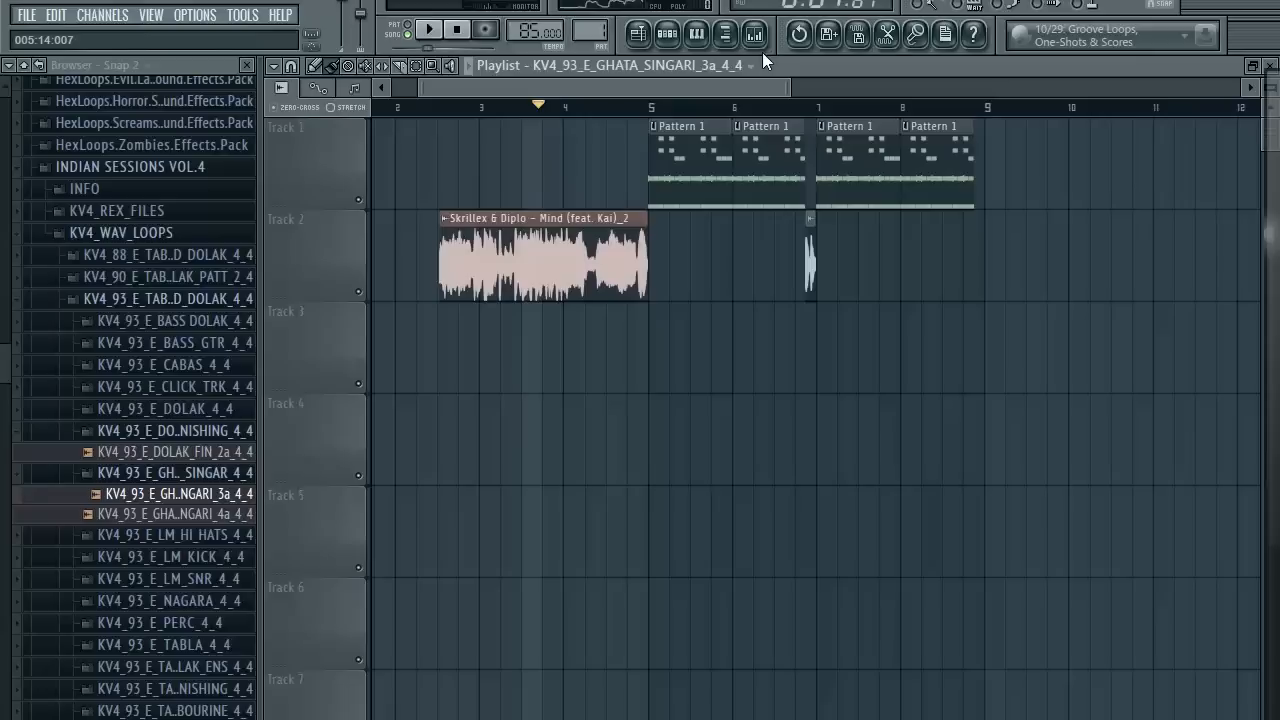
{"action": "key", "text": "F9"}
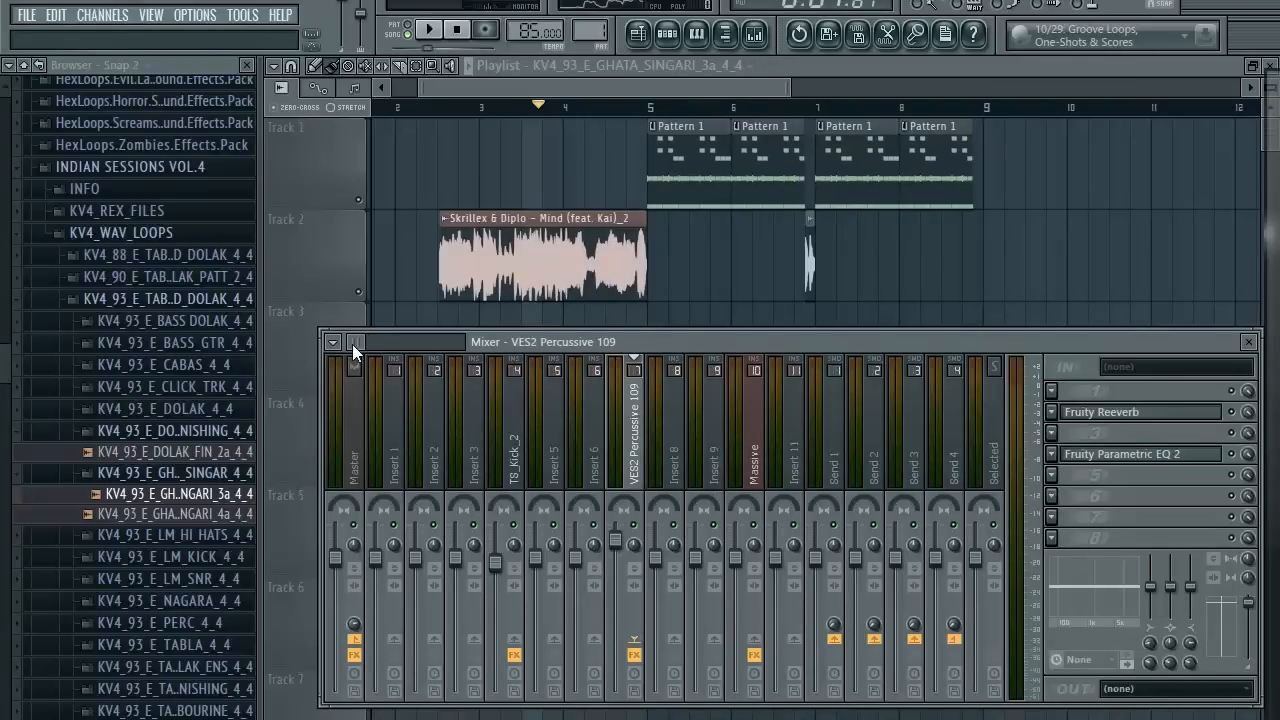
{"action": "left_click_drag", "start_coordinate": [352, 344], "coordinate": [360, 348]}
{"action": "left_click", "coordinate": [582, 470]}
{"action": "left_click", "coordinate": [636, 472]}
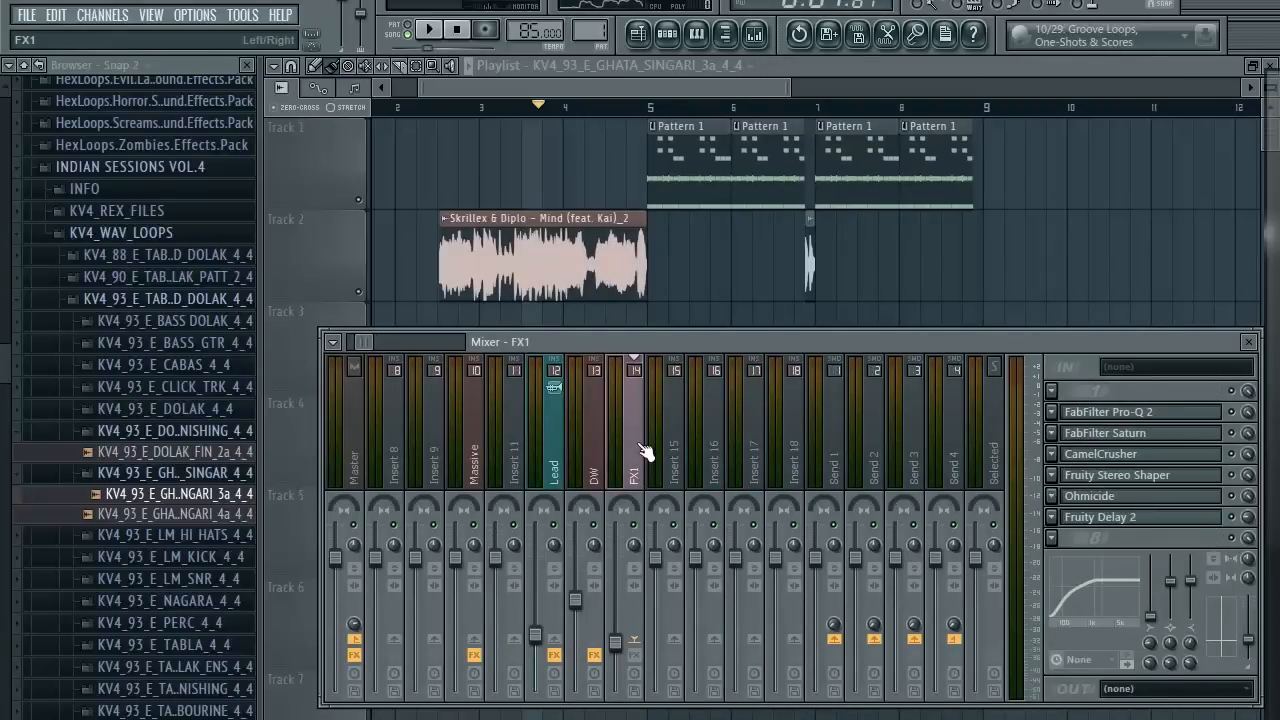
{"action": "scroll", "coordinate": [641, 447], "scroll_direction": "down", "scroll_amount": 4}
Select the Lead mixer track and inspect its Fruity Parametric EQ 2, FabFilter Pro-Q 2, Fruity Reeverb 2 and first epicVerb settings.
{"action": "left_click", "coordinate": [579, 474]}
{"action": "left_click", "coordinate": [562, 468]}
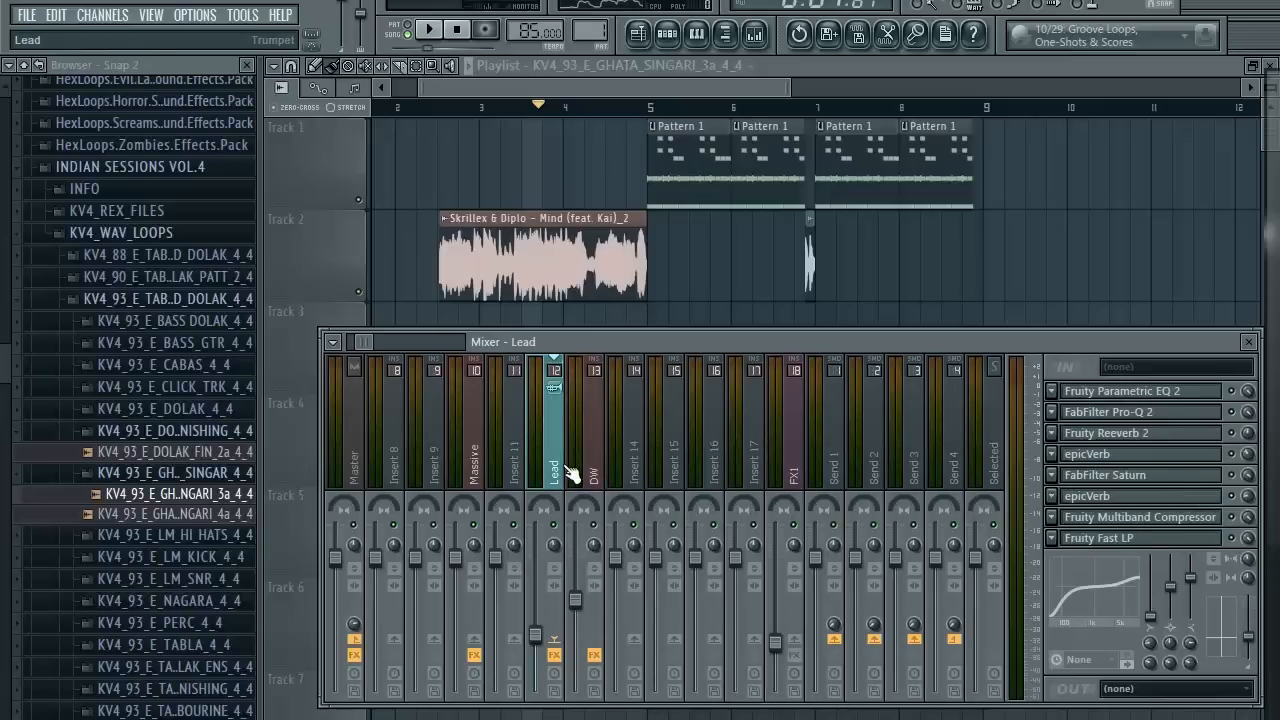
{"action": "left_click", "coordinate": [1212, 398]}
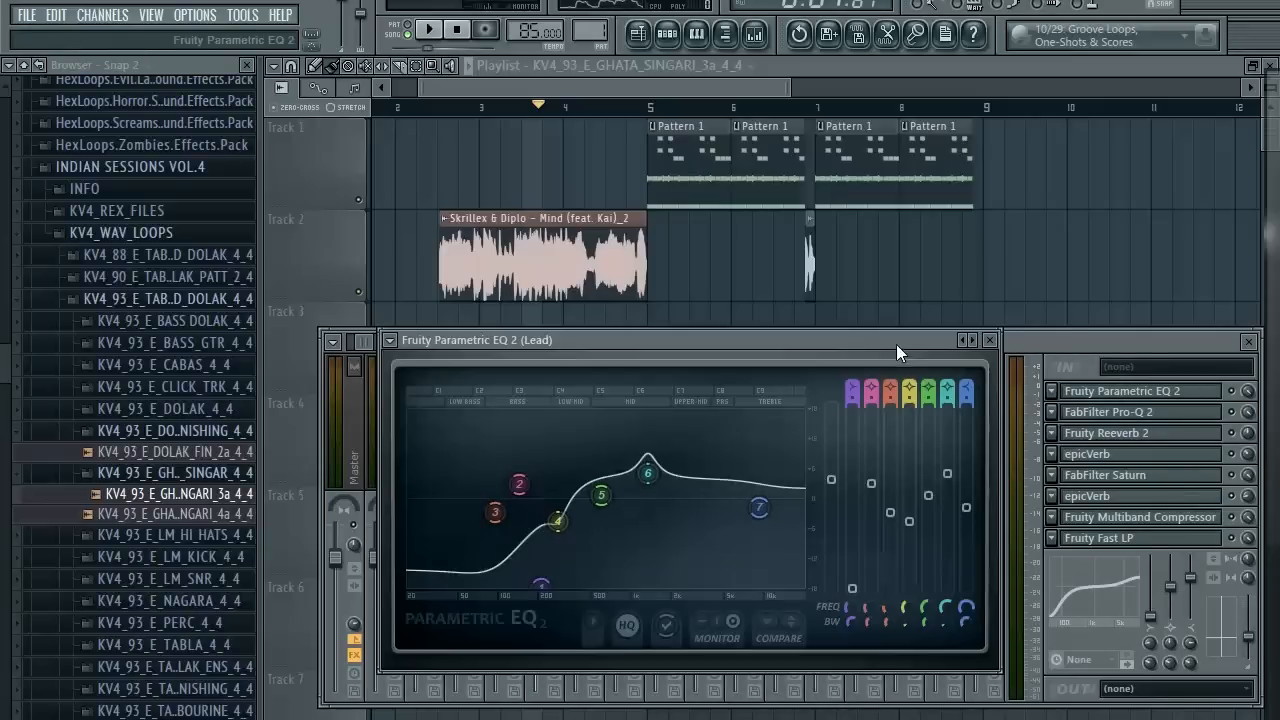
{"action": "left_click", "coordinate": [1158, 413]}
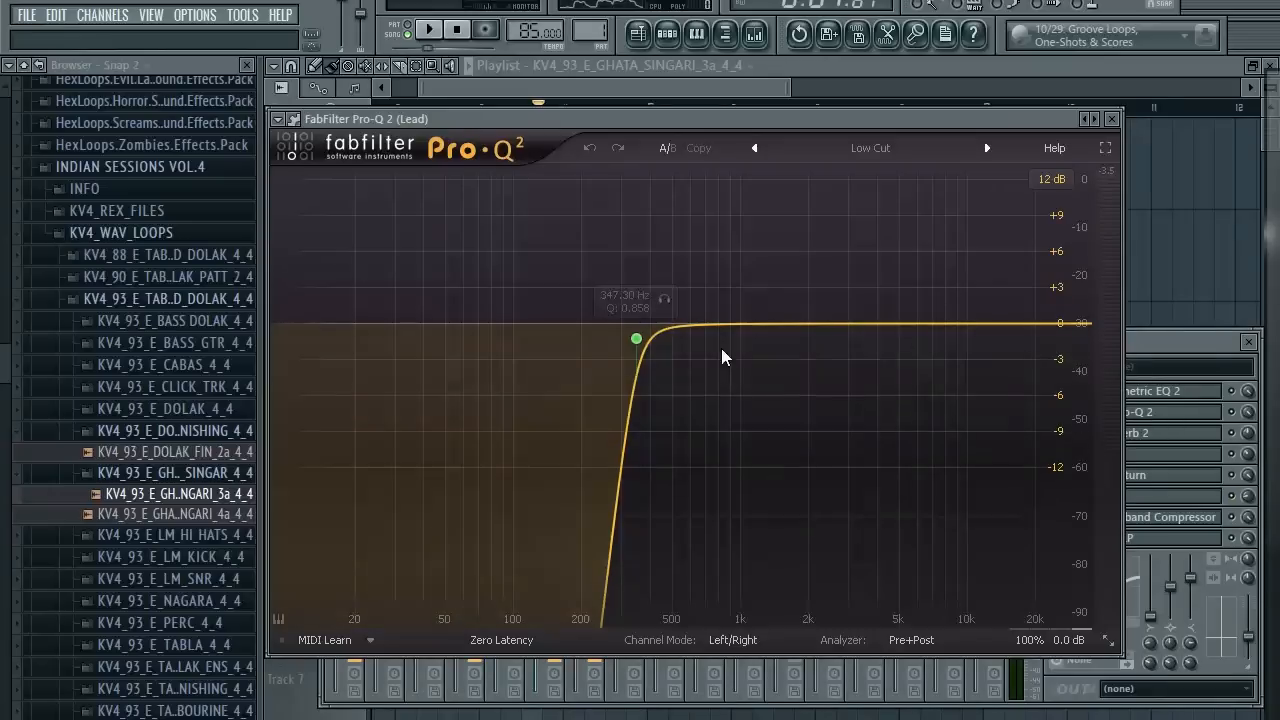
{"action": "left_click", "coordinate": [1150, 445]}
{"action": "left_click", "coordinate": [1140, 435]}
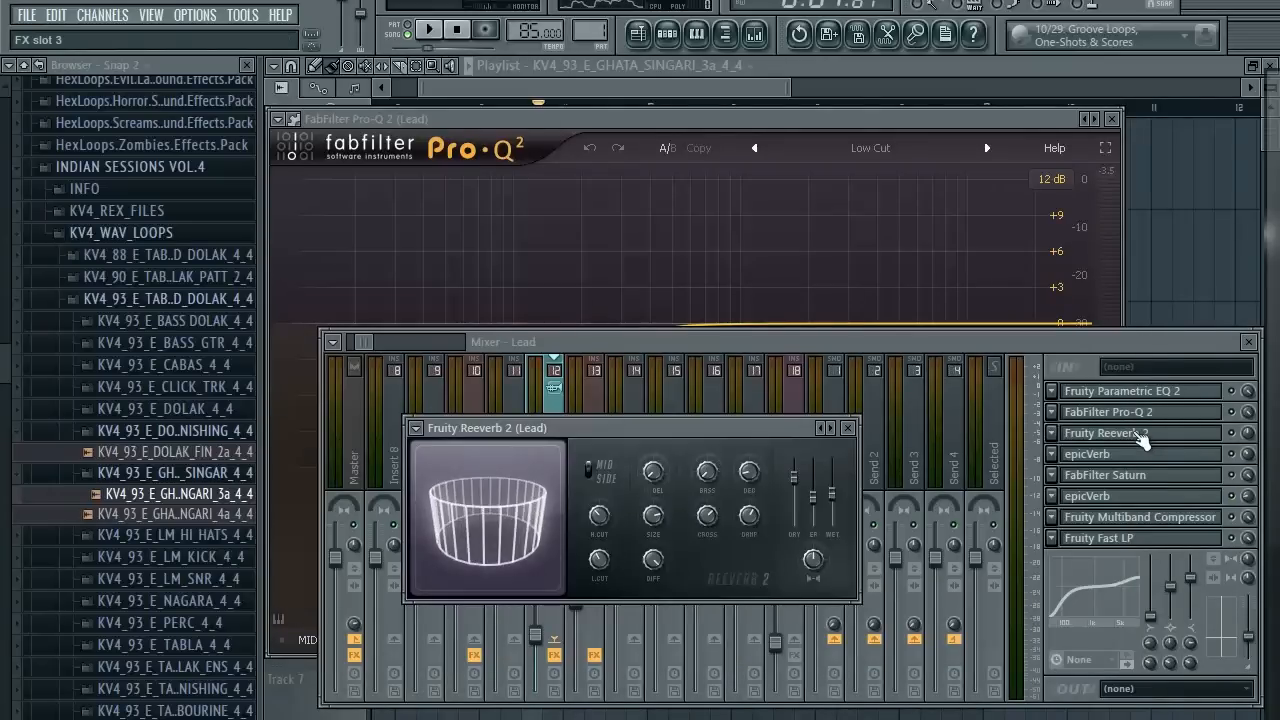
{"action": "left_click", "coordinate": [1140, 454]}
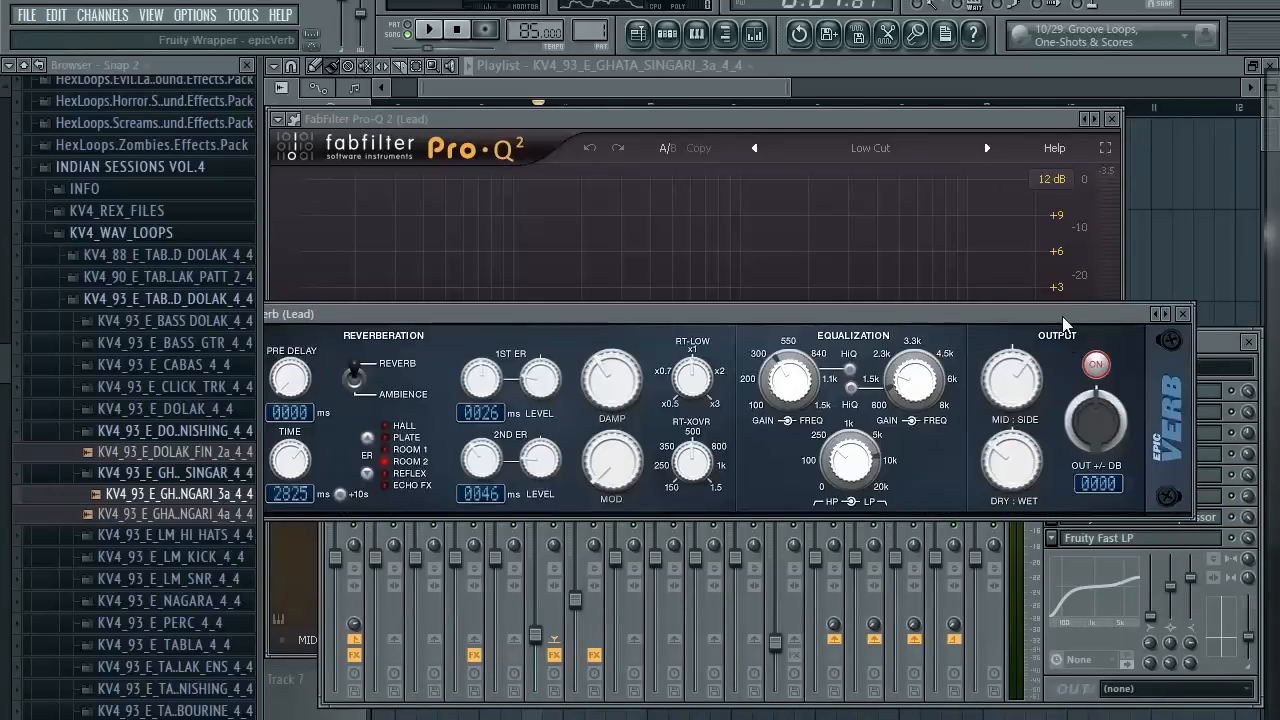
{"action": "left_click_drag", "start_coordinate": [1064, 318], "coordinate": [1020, 206]}
Inspect the Lead track's FabFilter Saturn, second epicVerb, Fruity Multiband Compressor and Fruity Fast LP settings, including the filter cutoff.
{"action": "left_click", "coordinate": [1145, 485]}
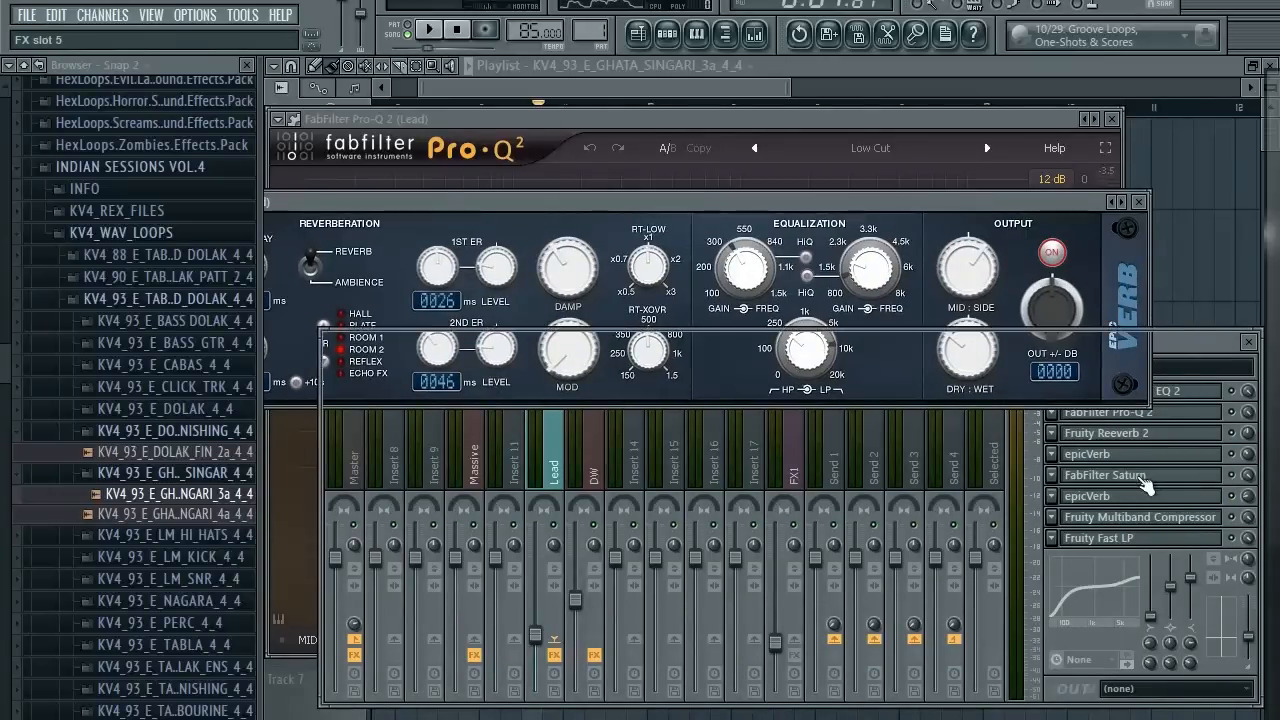
{"action": "left_click", "coordinate": [1145, 485]}
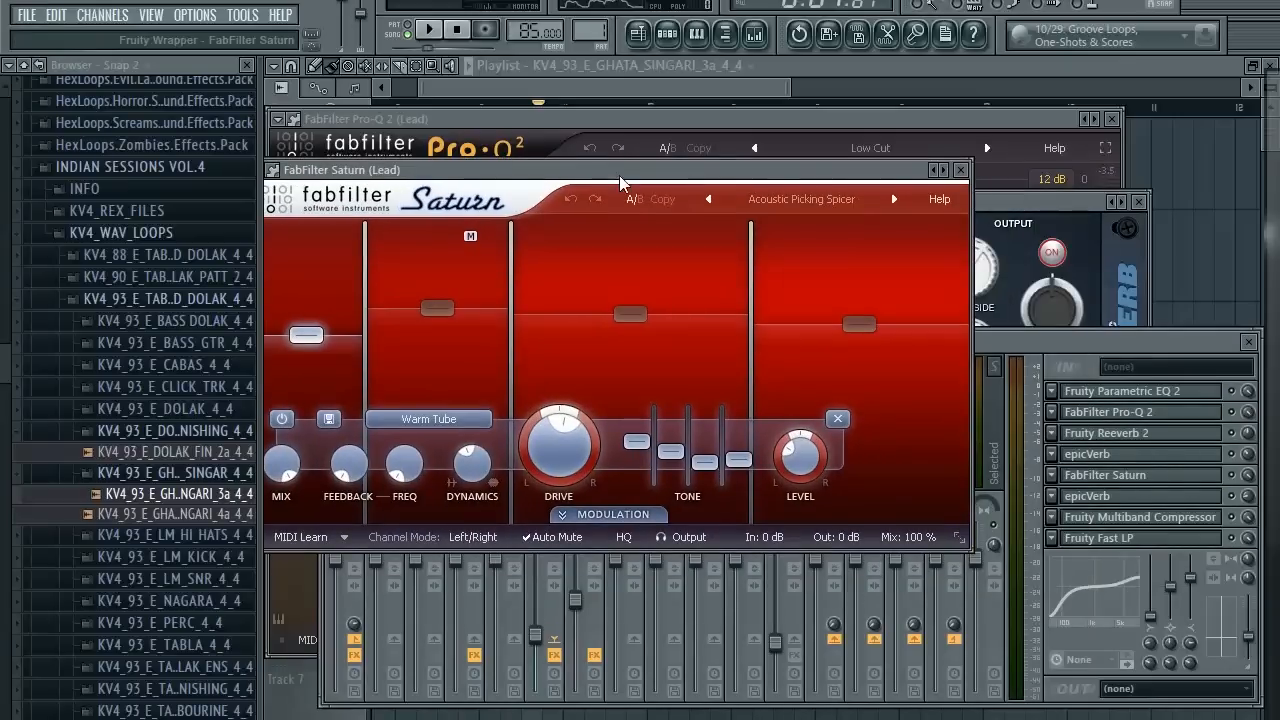
{"action": "left_click_drag", "start_coordinate": [618, 172], "coordinate": [675, 161]}
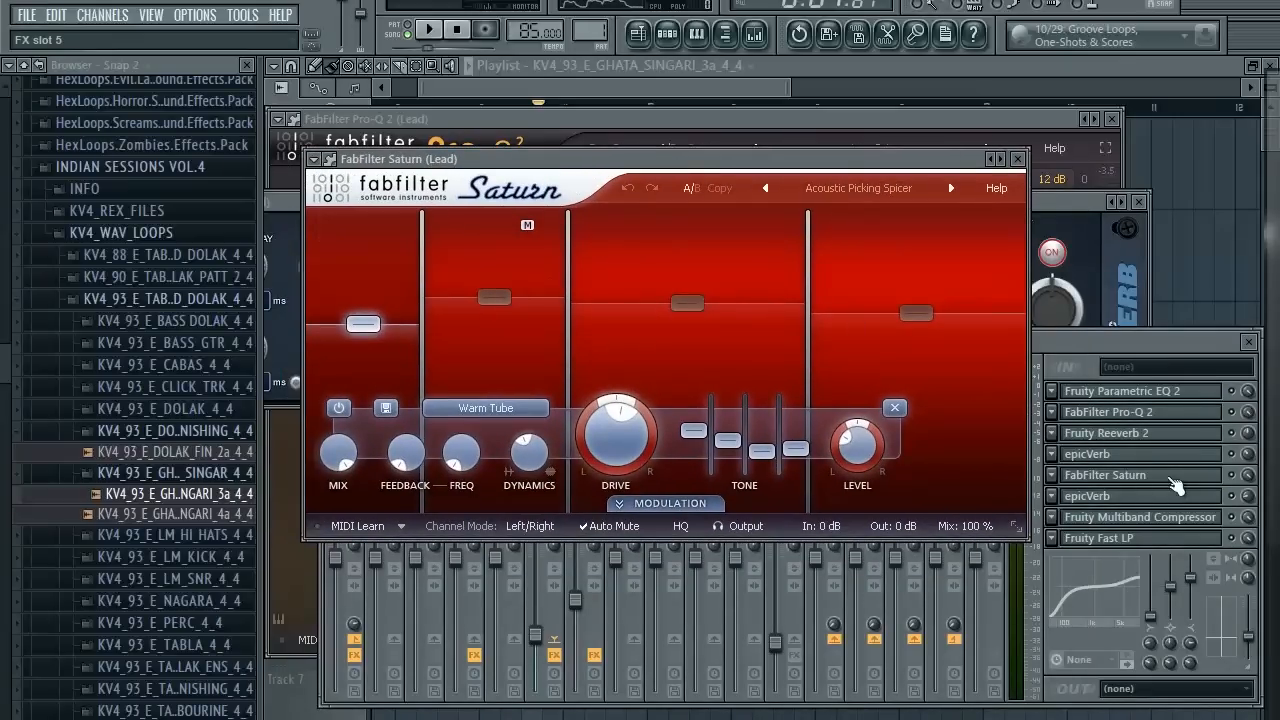
{"action": "left_click", "coordinate": [1157, 483]}
{"action": "left_click", "coordinate": [1157, 499]}
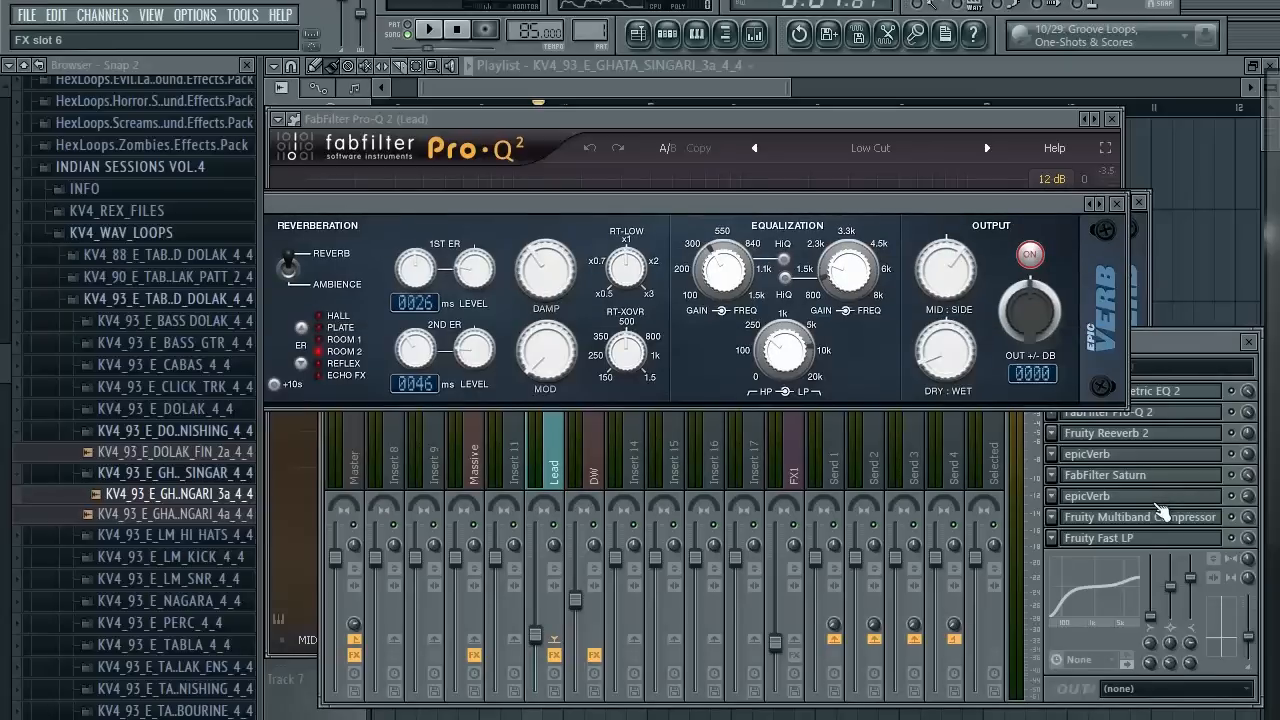
{"action": "left_click", "coordinate": [1157, 522]}
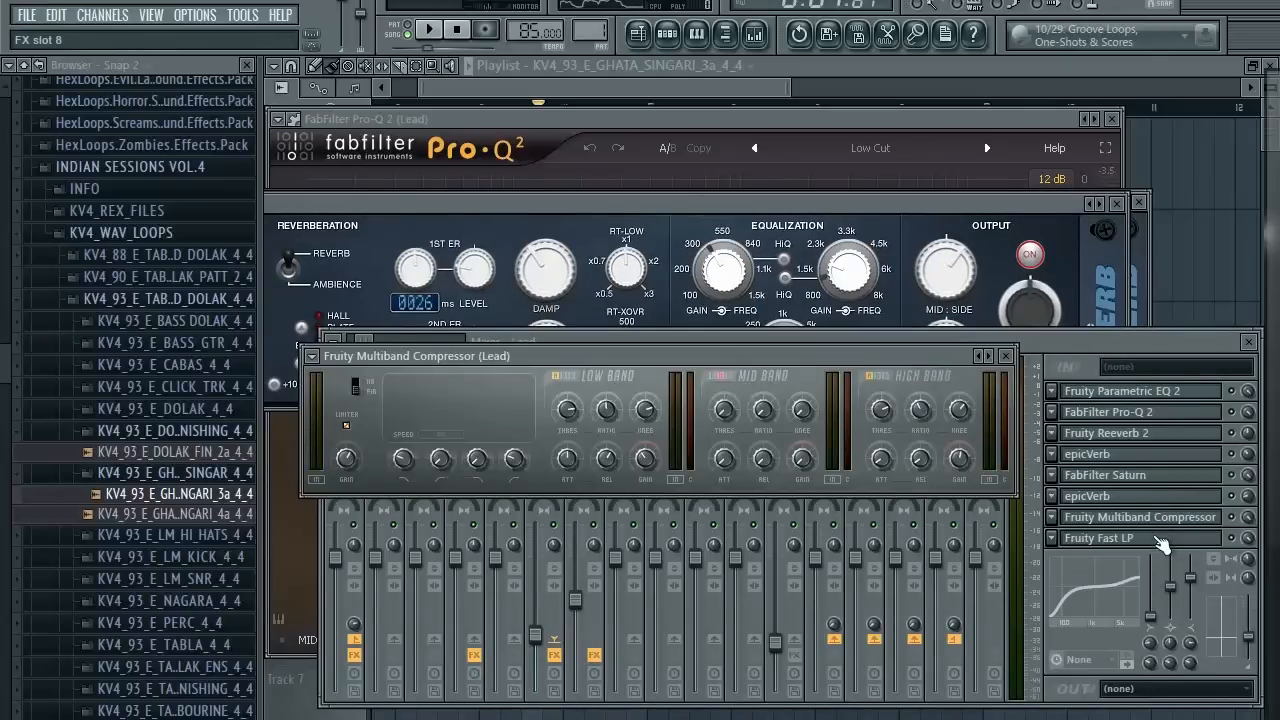
{"action": "left_click", "coordinate": [1156, 541]}
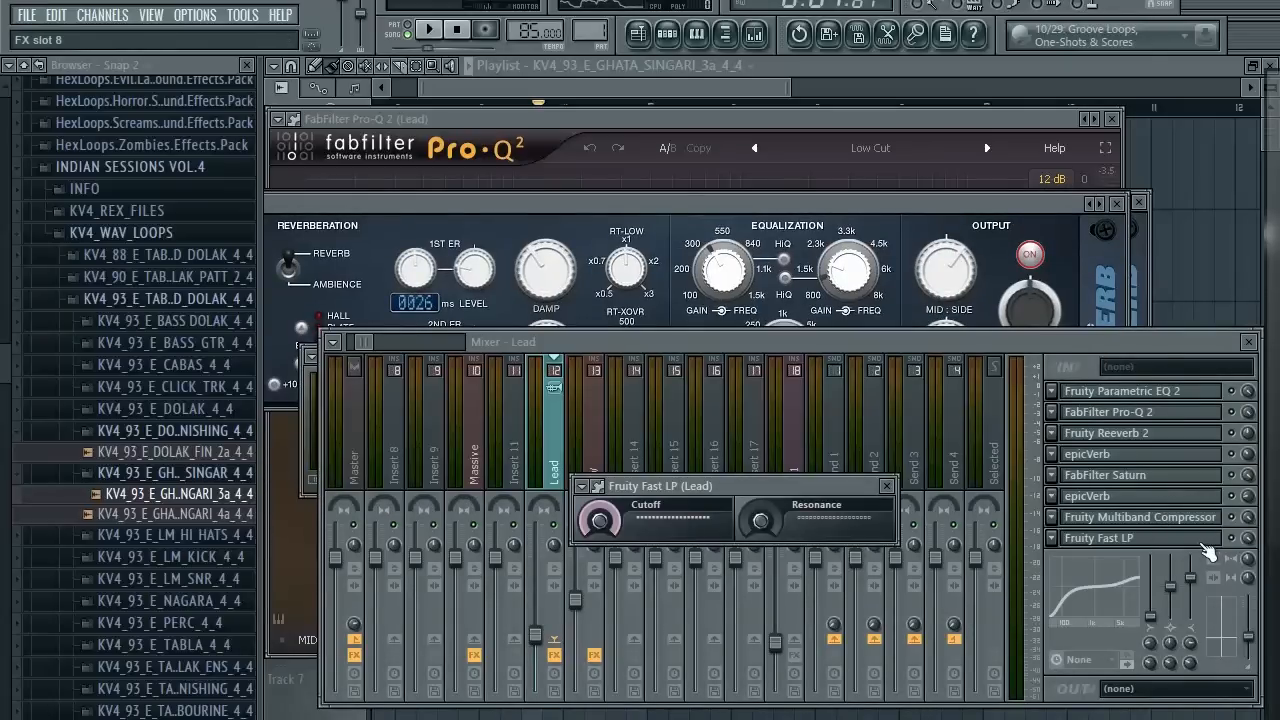
{"action": "left_click_drag", "start_coordinate": [836, 487], "coordinate": [818, 336]}
{"action": "left_click", "coordinate": [566, 373]}
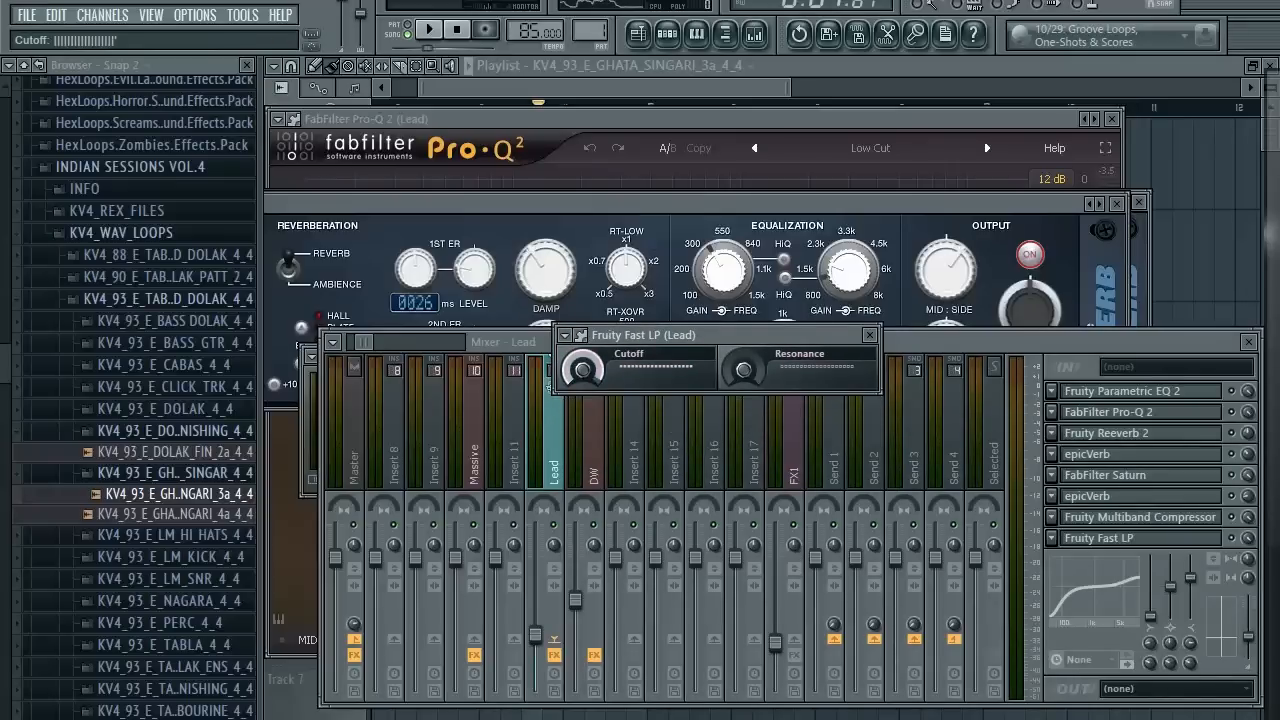
Return to the playlist and place the playhead at 004:11, shortly before the first Pattern 1 clip.
{"action": "left_click", "coordinate": [1197, 65]}
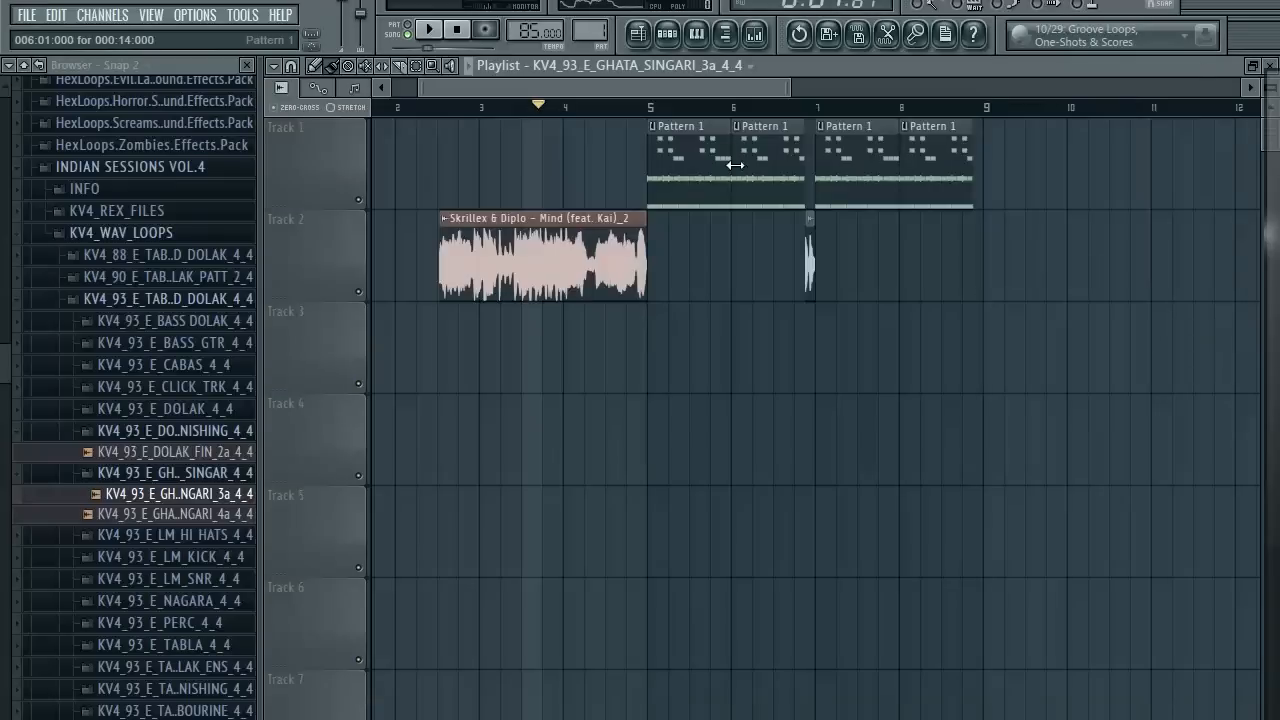
{"action": "left_click", "coordinate": [645, 108]}
{"action": "scroll", "coordinate": [651, 234], "scroll_direction": "up", "scroll_amount": 3}
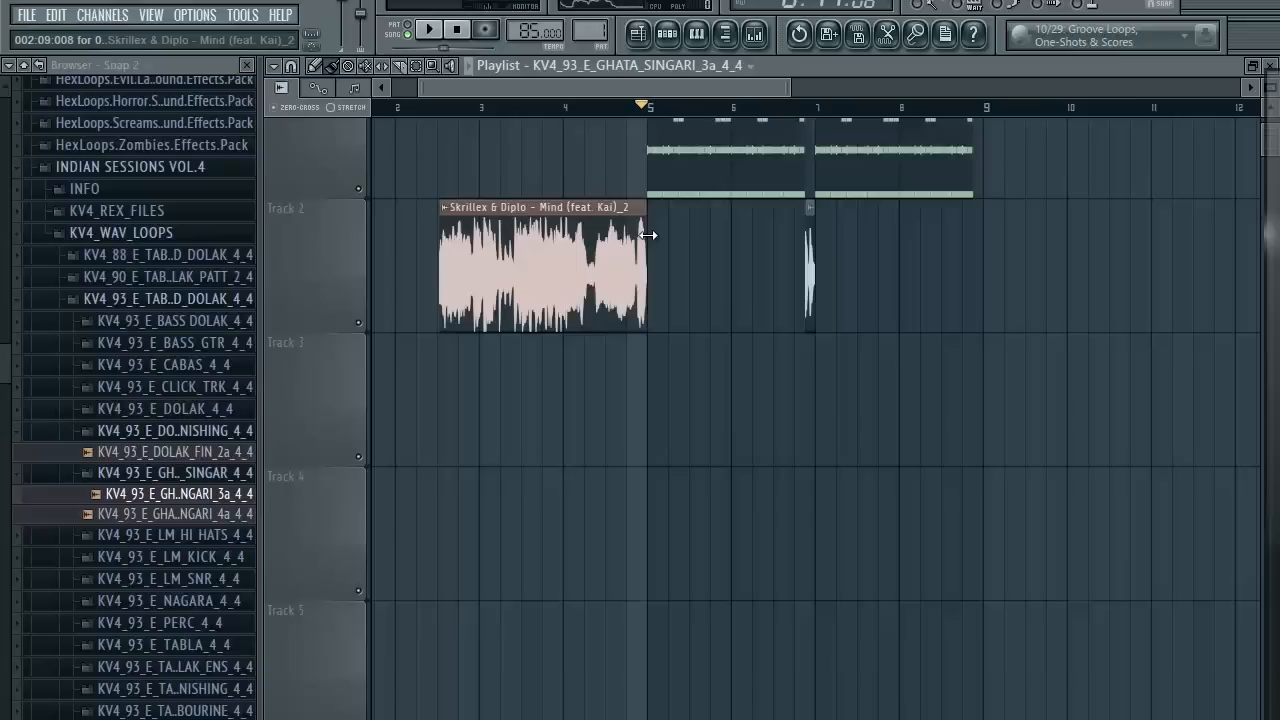
{"action": "scroll", "coordinate": [660, 241], "scroll_direction": "up", "scroll_amount": 2}
{"action": "left_click", "coordinate": [571, 108]}
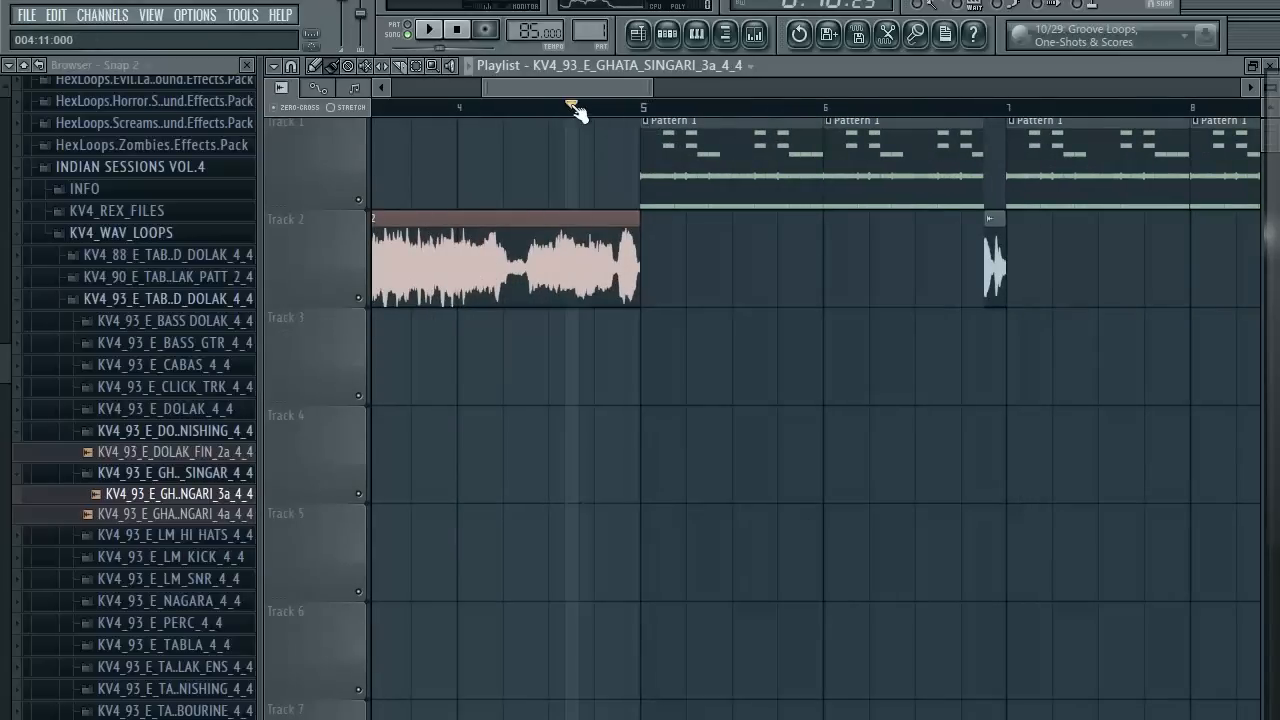
{"action": "scroll", "coordinate": [676, 243], "scroll_direction": "down", "scroll_amount": 1}
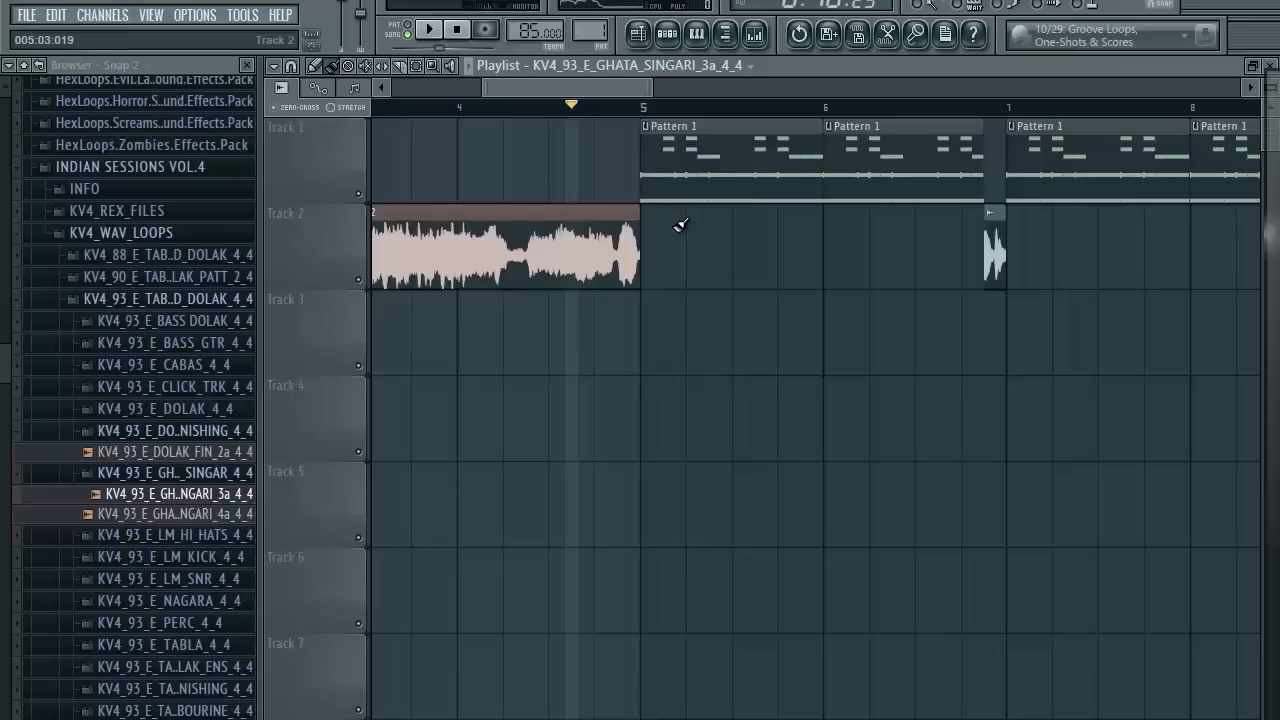
Save the project to the Desktop as a FruityLoops loop file named MIND PROJECT.
{"action": "left_click", "coordinate": [26, 15]}
{"action": "left_click", "coordinate": [26, 15]}
{"action": "left_click", "coordinate": [26, 15]}
{"action": "left_click", "coordinate": [80, 116]}
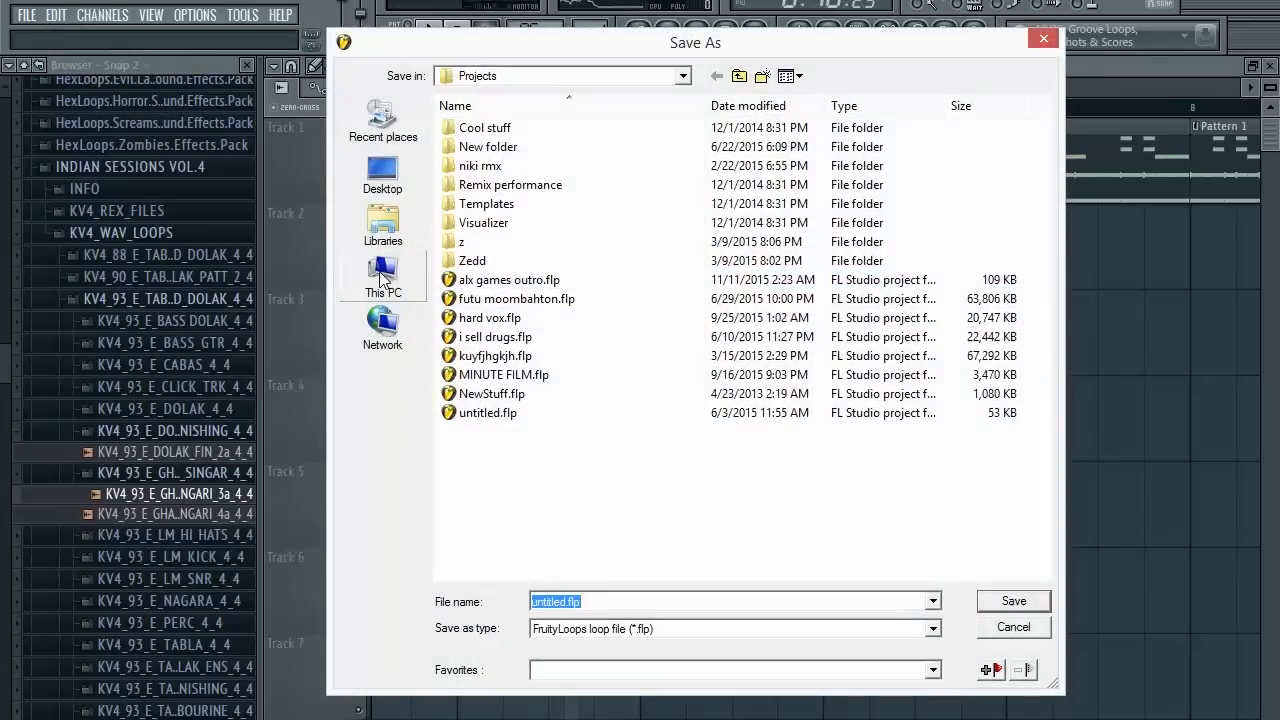
{"action": "left_click", "coordinate": [382, 172]}
{"action": "type", "text": "MO"}
{"action": "key", "text": "BackSpace"}
{"action": "type", "text": "IND"}
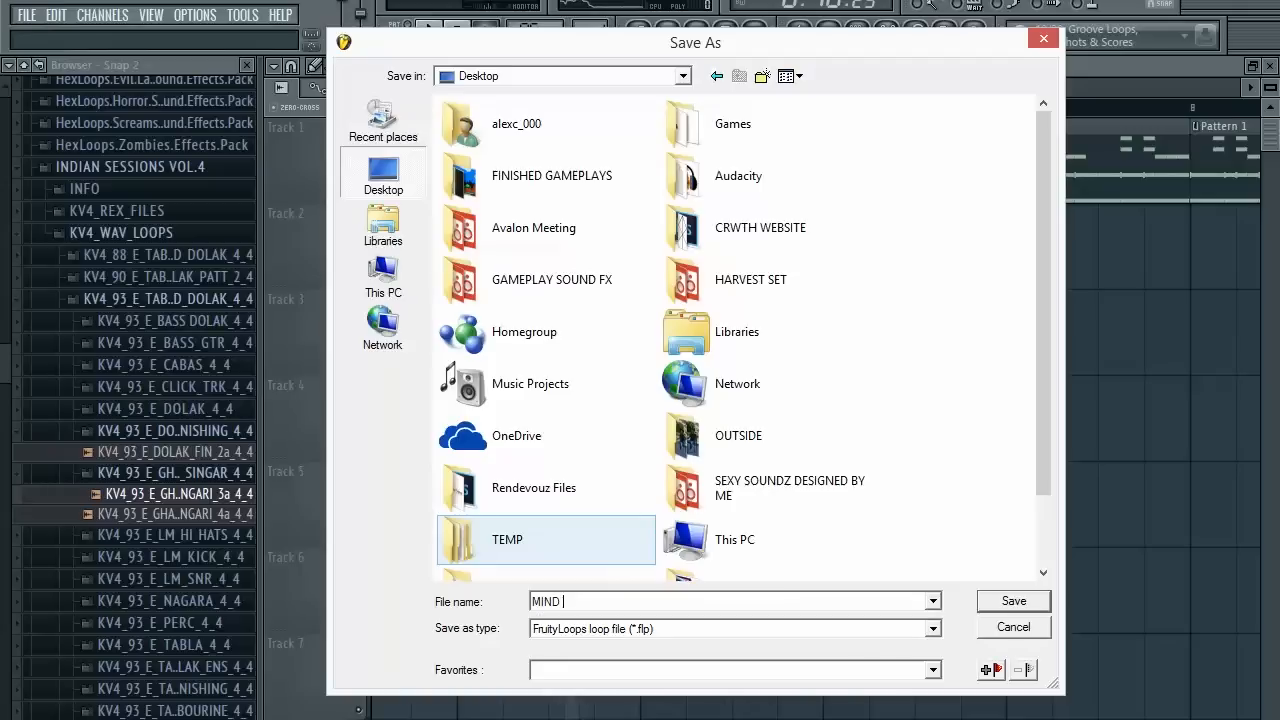
{"action": "type", "text": " PRO"}
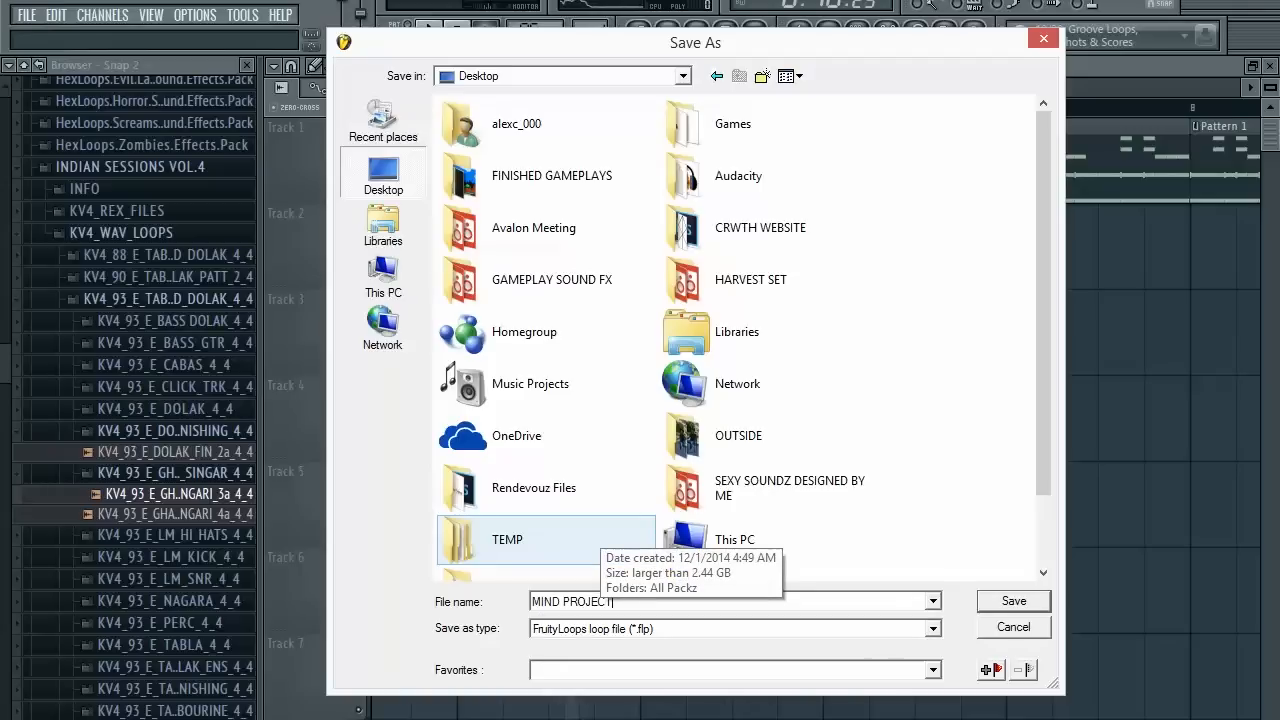
{"action": "type", "text": "JECT"}
{"action": "key", "text": "Return"}
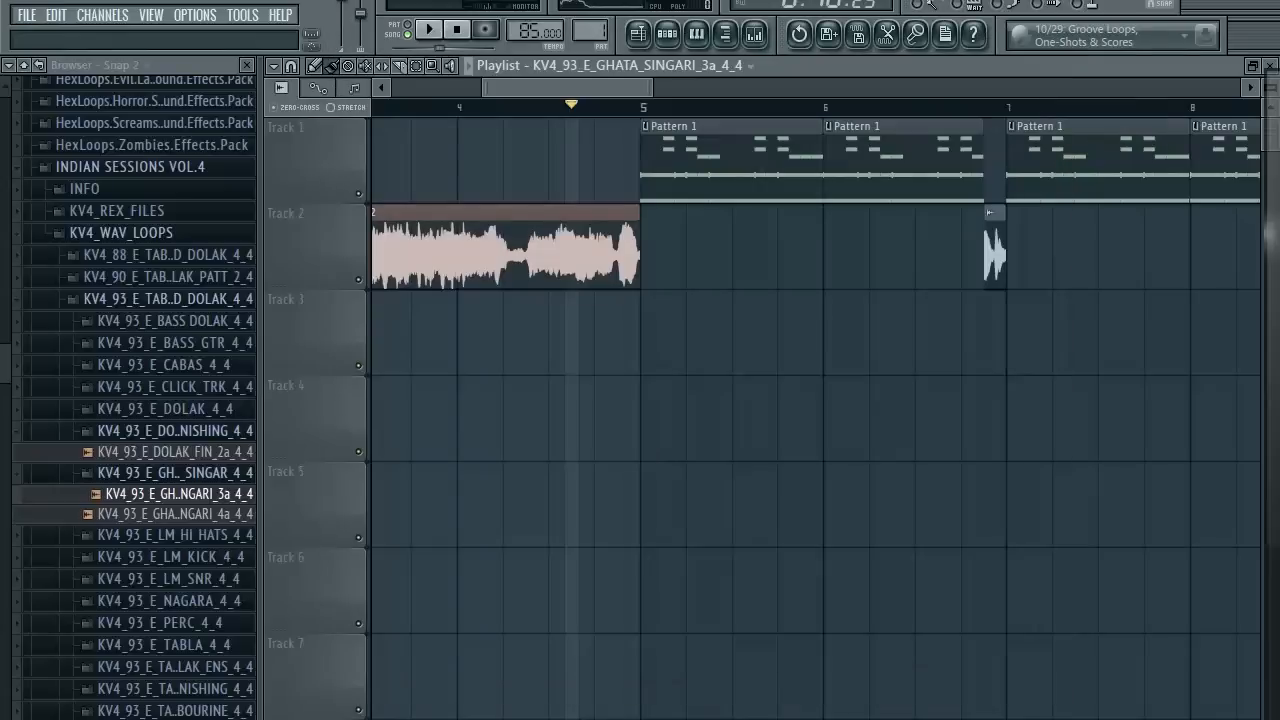
Bring up the project file commands with the whole arrangement in view.
{"action": "scroll", "coordinate": [733, 455], "scroll_direction": "down", "scroll_amount": 3}
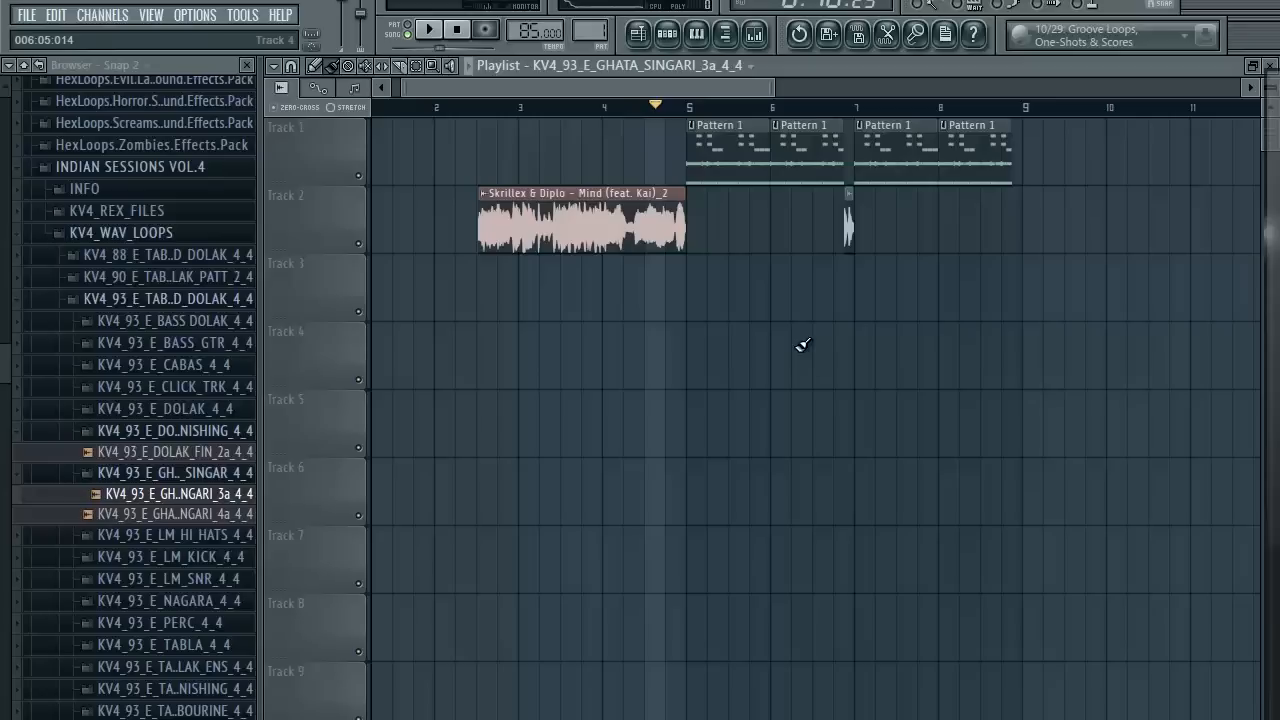
{"action": "scroll", "coordinate": [771, 297], "scroll_direction": "up", "scroll_amount": 1}
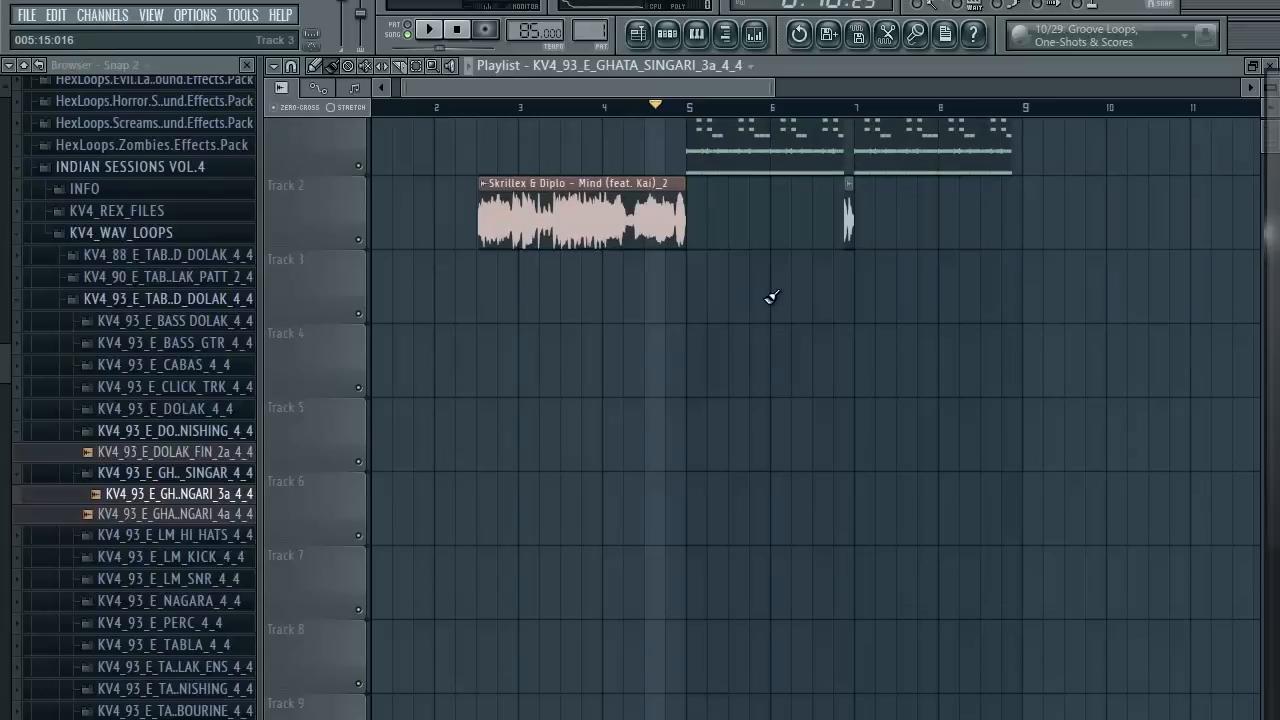
{"action": "scroll", "coordinate": [766, 294], "scroll_direction": "up", "scroll_amount": 1}
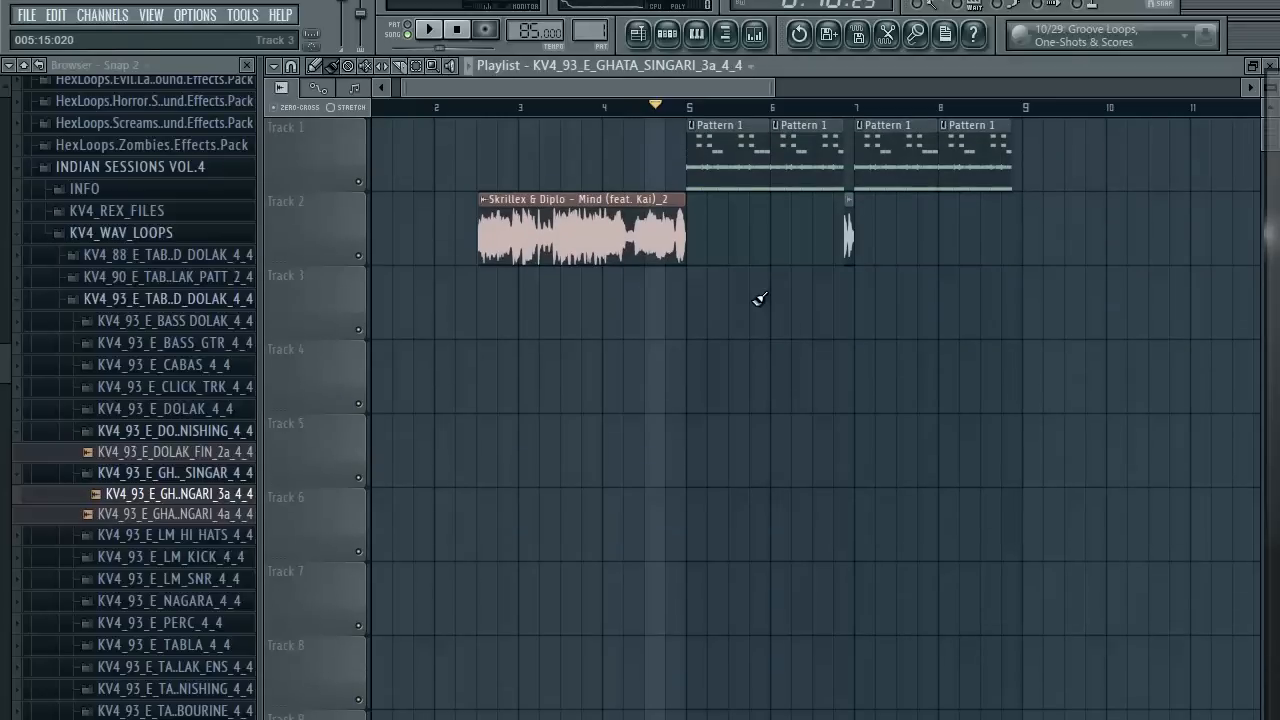
{"action": "left_click", "coordinate": [24, 16]}
{"action": "left_click", "coordinate": [26, 16]}
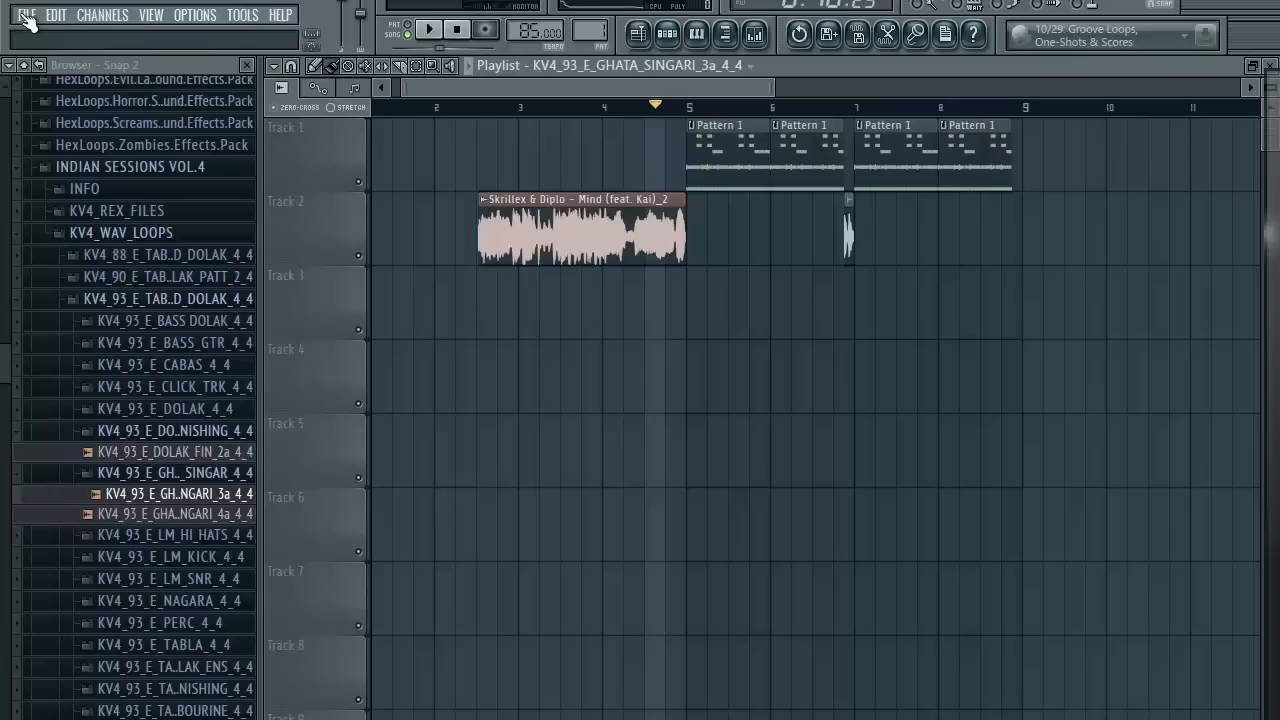